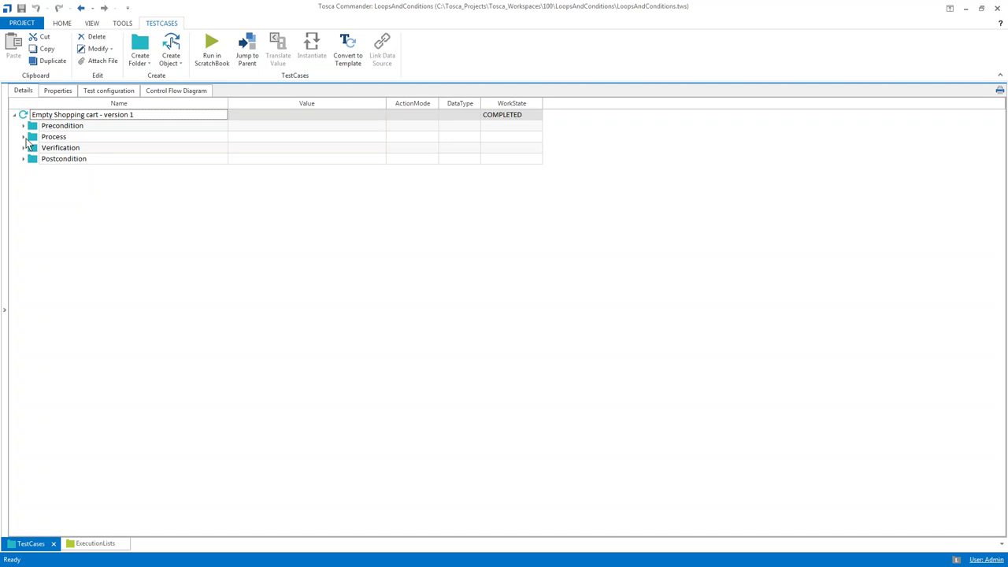
Expand the Process and Precondition folders, then select both together for a trial run
click(23, 137)
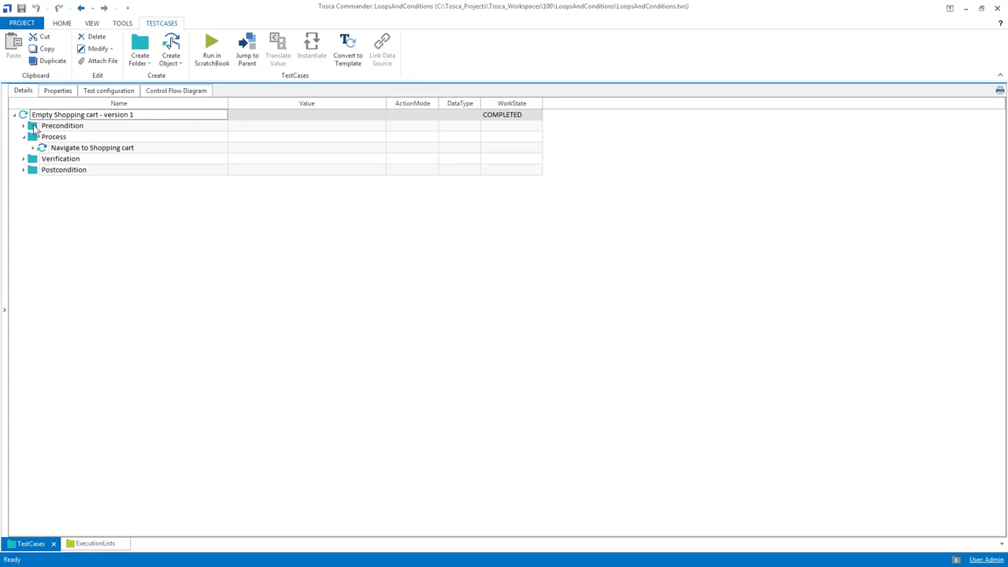
click(24, 126)
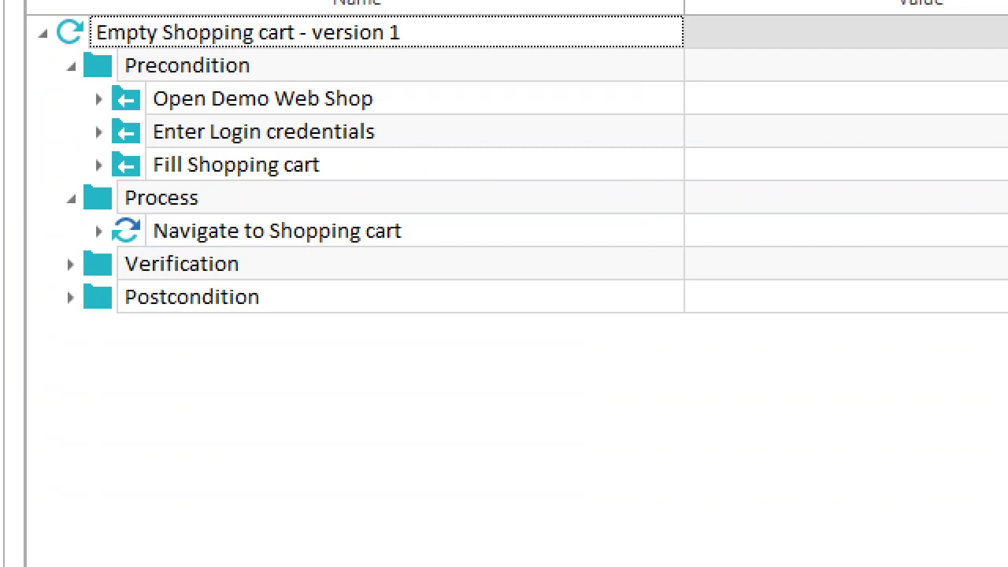
click(101, 75)
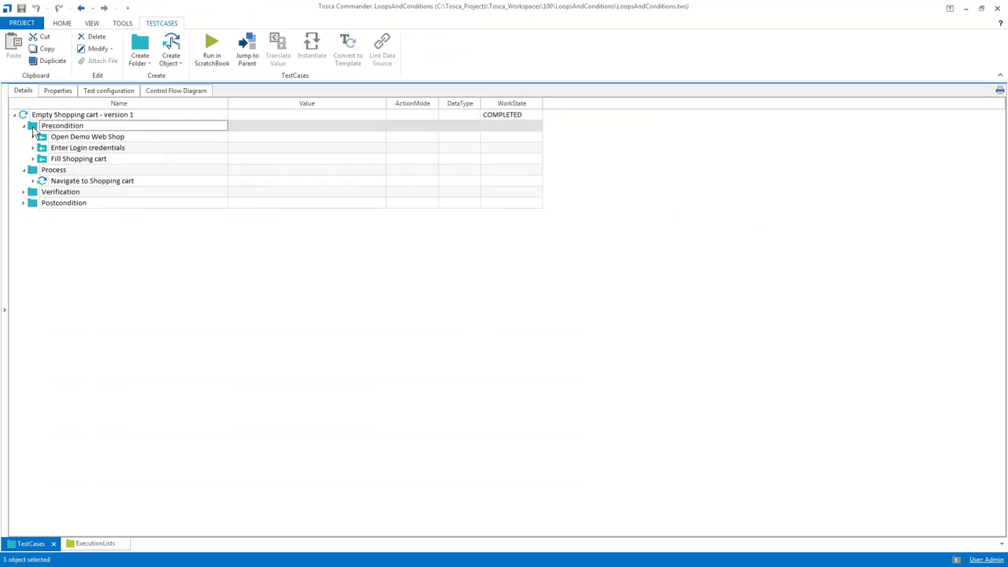
ctrl+click(34, 172)
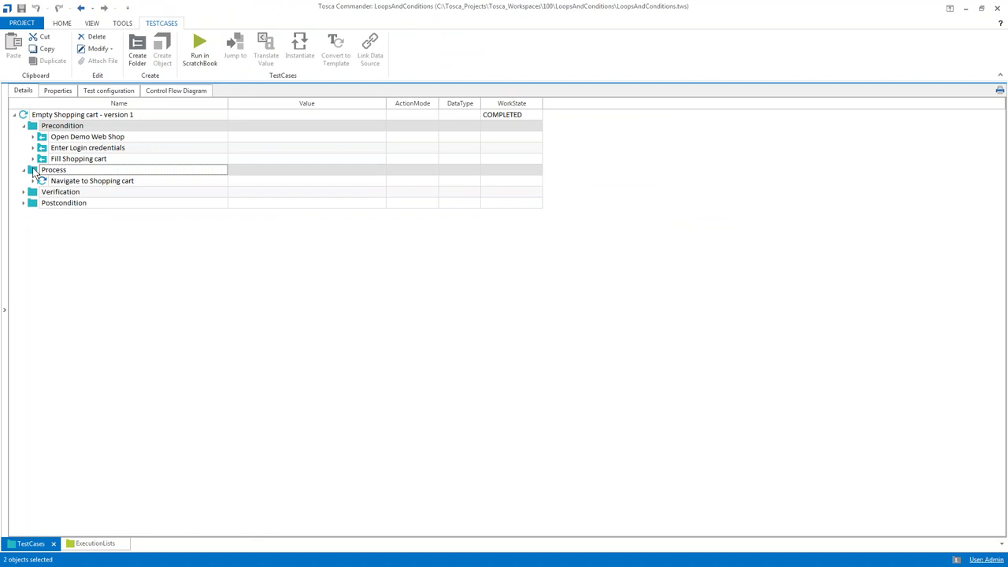
Run both folders in ScratchBook with F6, logging in and adding Blue Jeans, Sneaker and Golf Belt
key(F6)
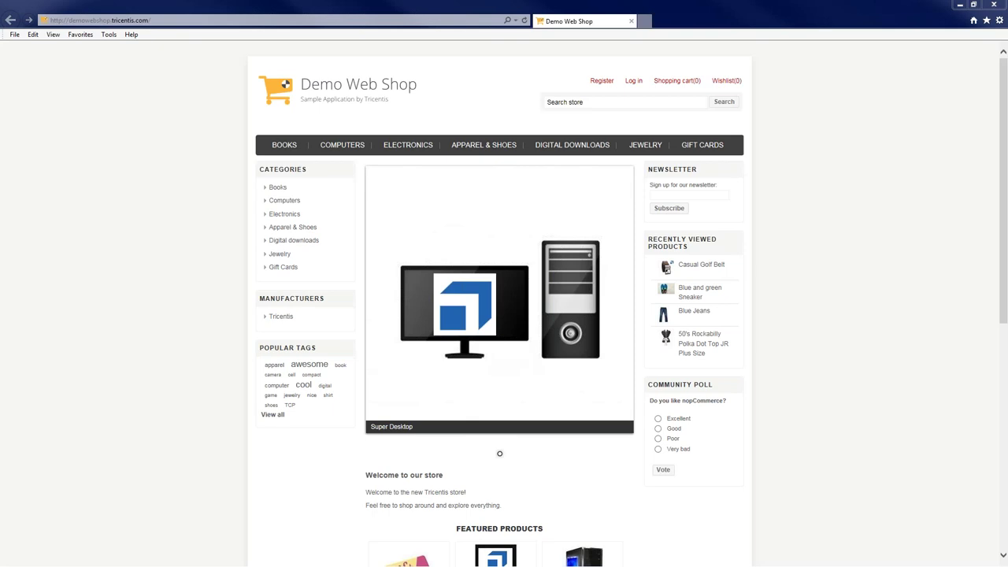
scroll(504, 315, down, 1)
click(633, 45)
key(Tab)
click(703, 290)
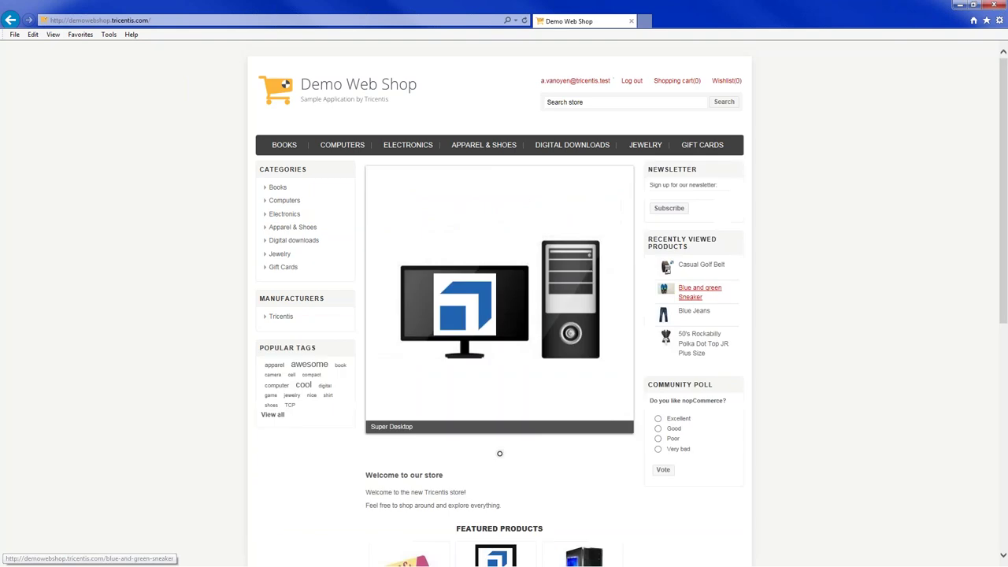
scroll(504, 316, down, 1)
click(484, 43)
scroll(504, 315, down, 2)
click(556, 163)
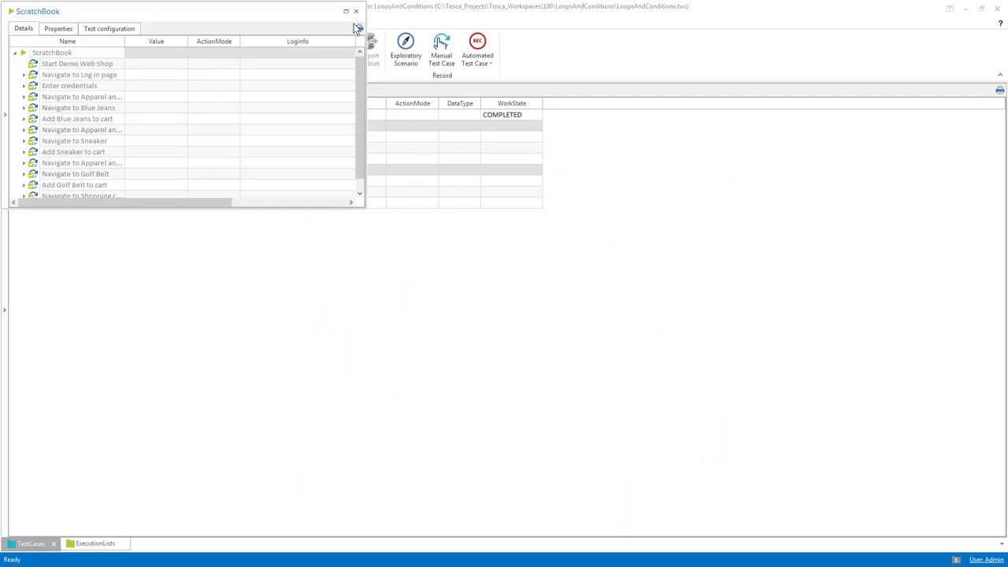
Close the ScratchBook results window to return to the Empty Shopping cart tree
click(355, 11)
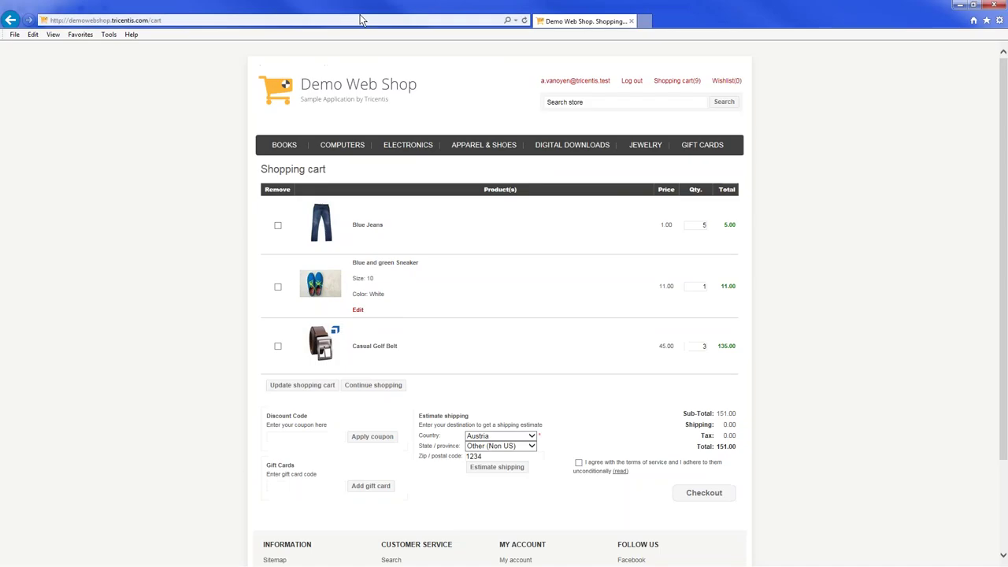
mouse_move(408, 145)
click(411, 179)
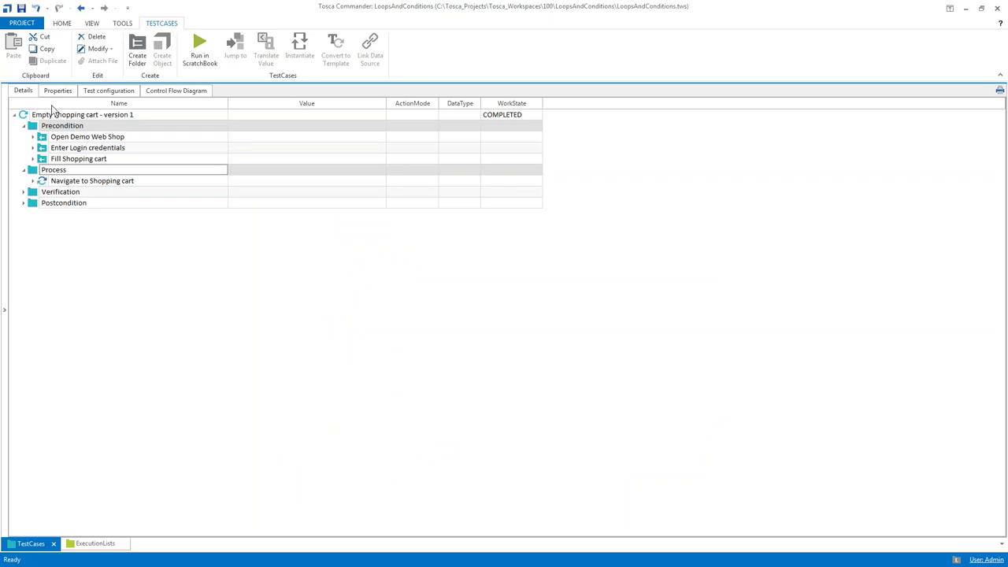
Collapse Precondition and create a While statement under Process with Ctrl+N, Ctrl+W
click(23, 126)
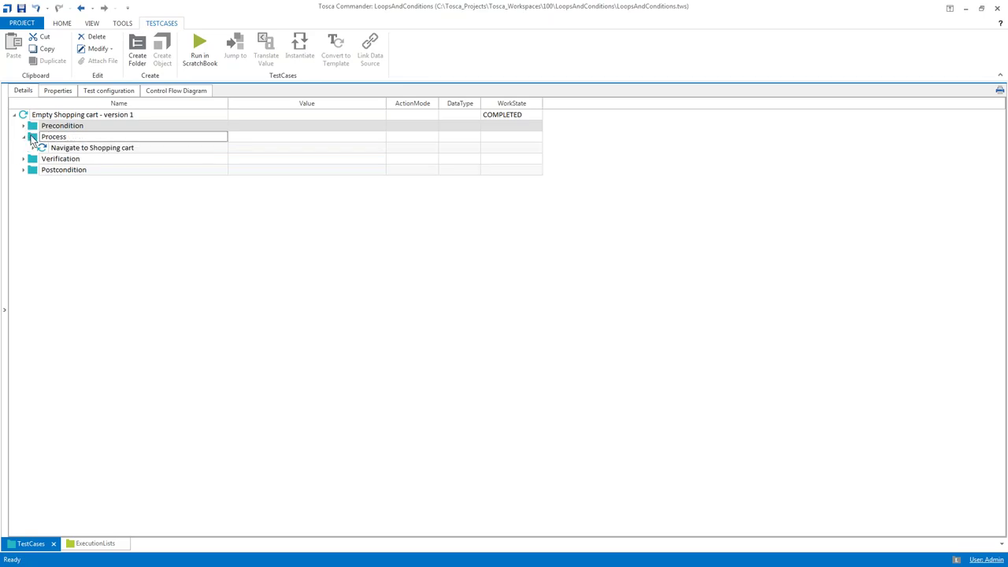
click(32, 137)
key(ctrl+n)
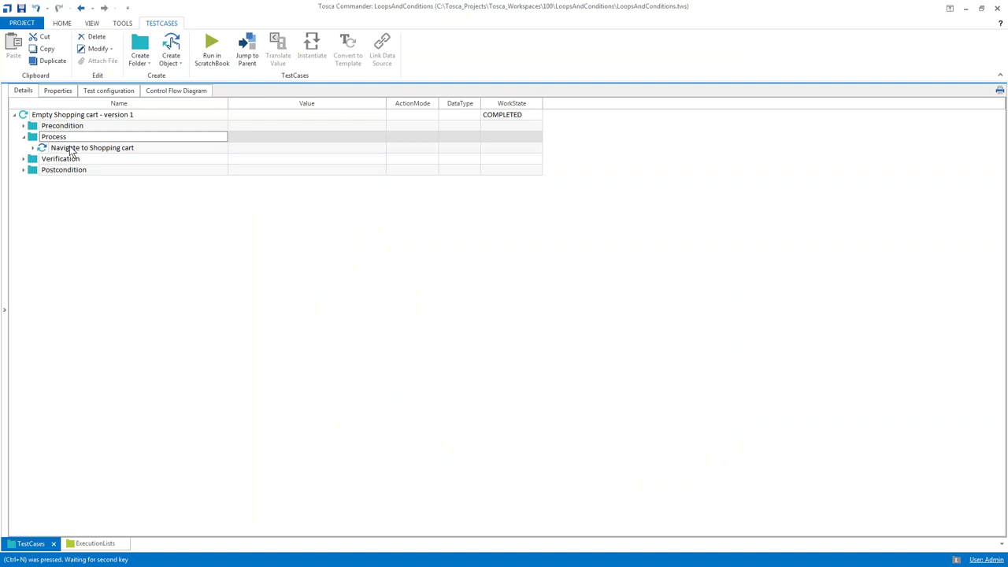
key(ctrl+w)
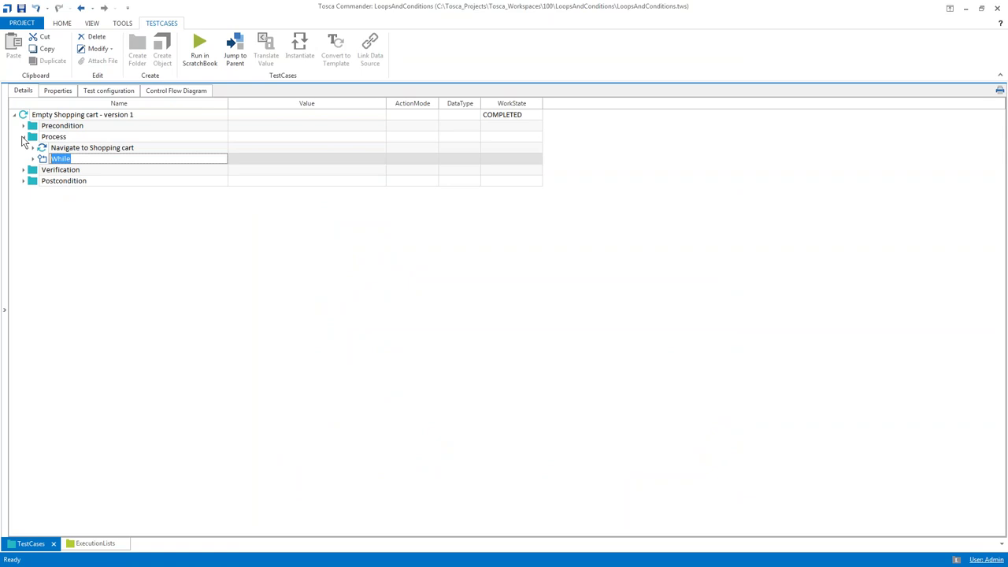
right_click(38, 140)
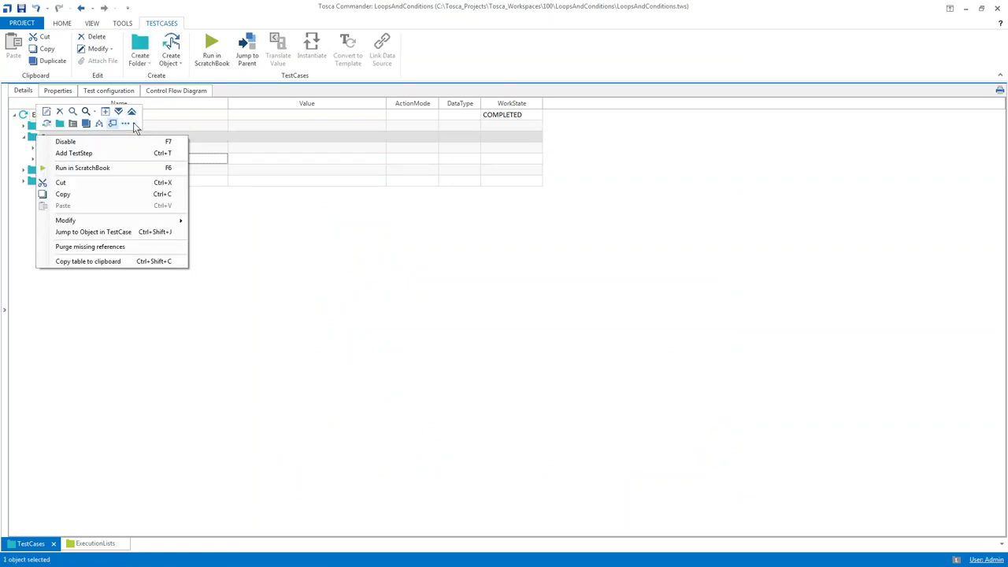
click(125, 124)
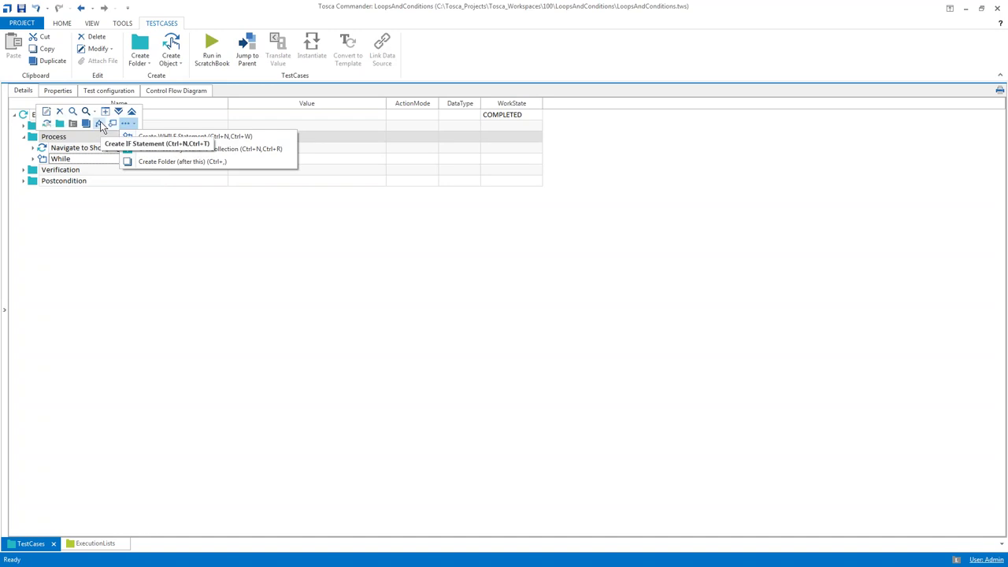
click(62, 204)
Expand the While node and rename it to 'Empty Shopping cart'
click(33, 159)
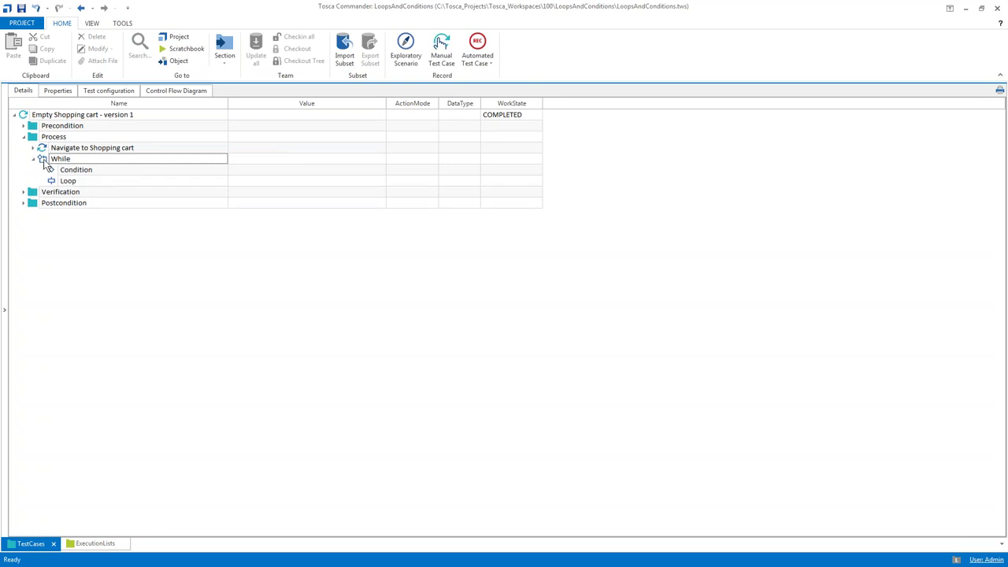
click(72, 160)
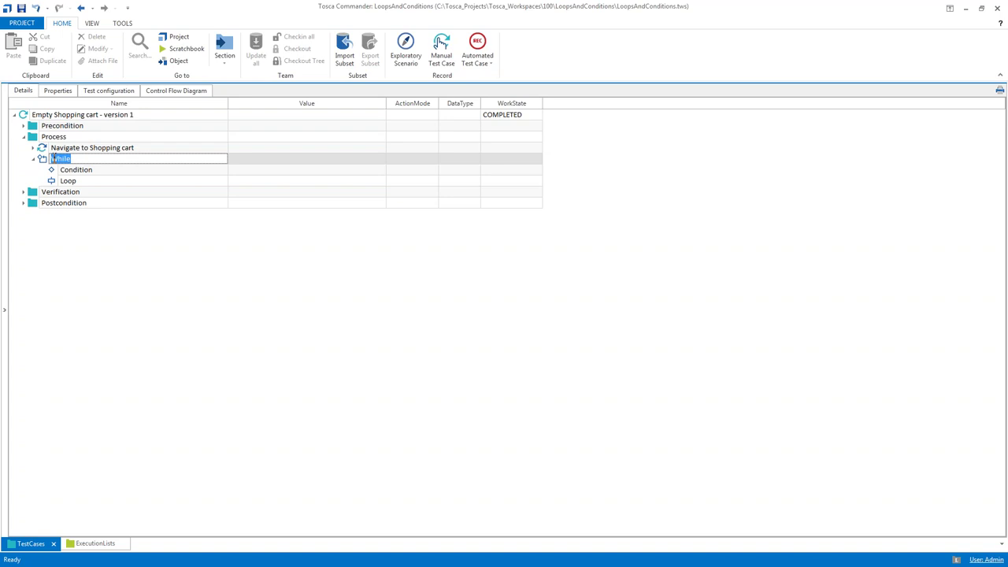
text(Empty Shopping cart)
key(Return)
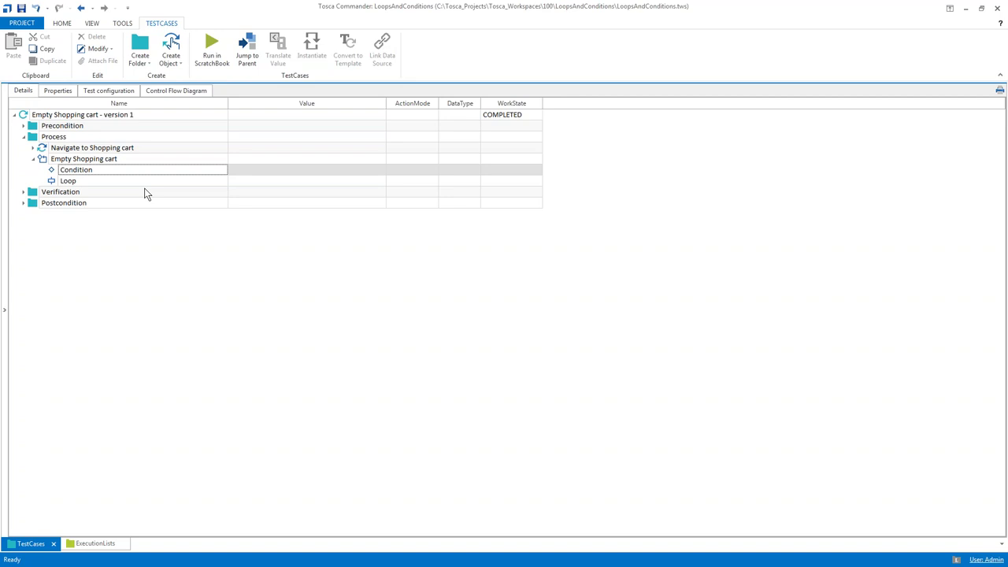
Insert the Shopping Cart module under Condition and name it 'Verify that the table exists'
key(ctrl+n)
key(ctrl+t)
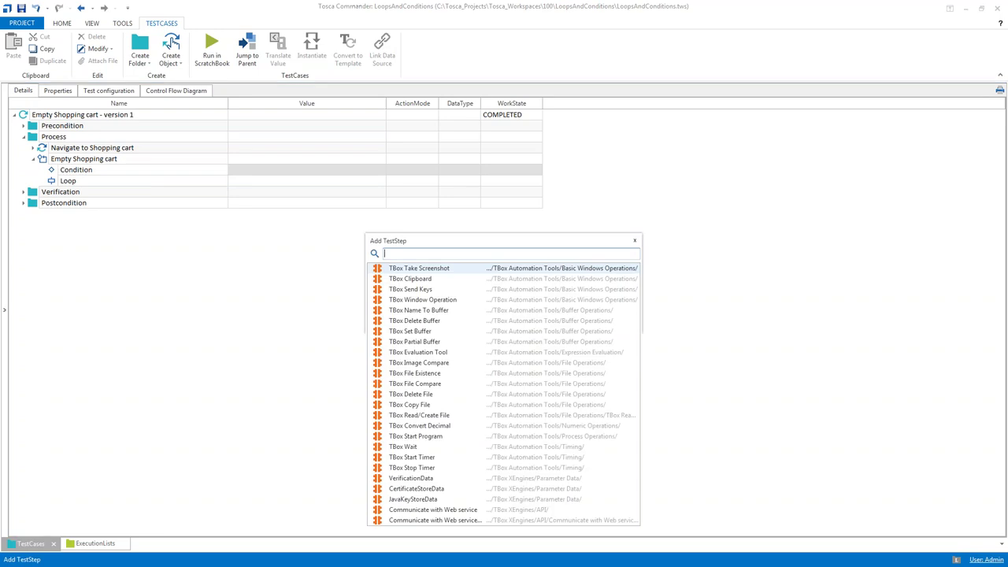
text(shopp)
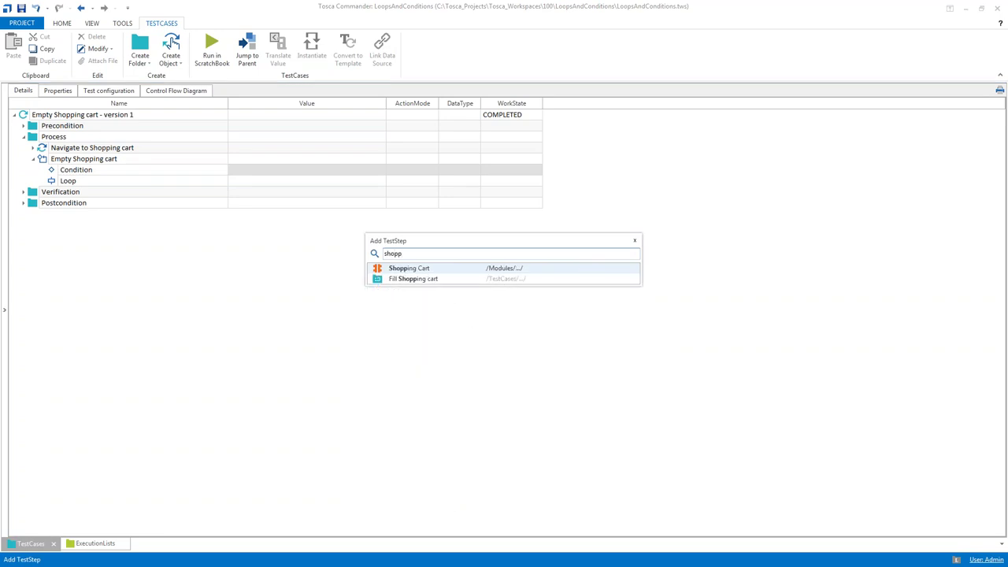
key(Return)
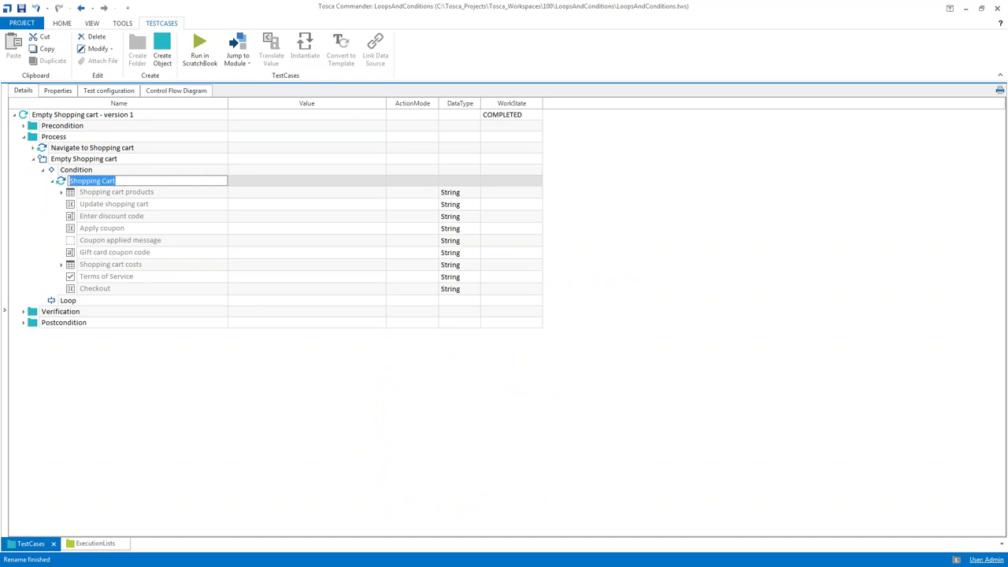
text(Verify that the table ex)
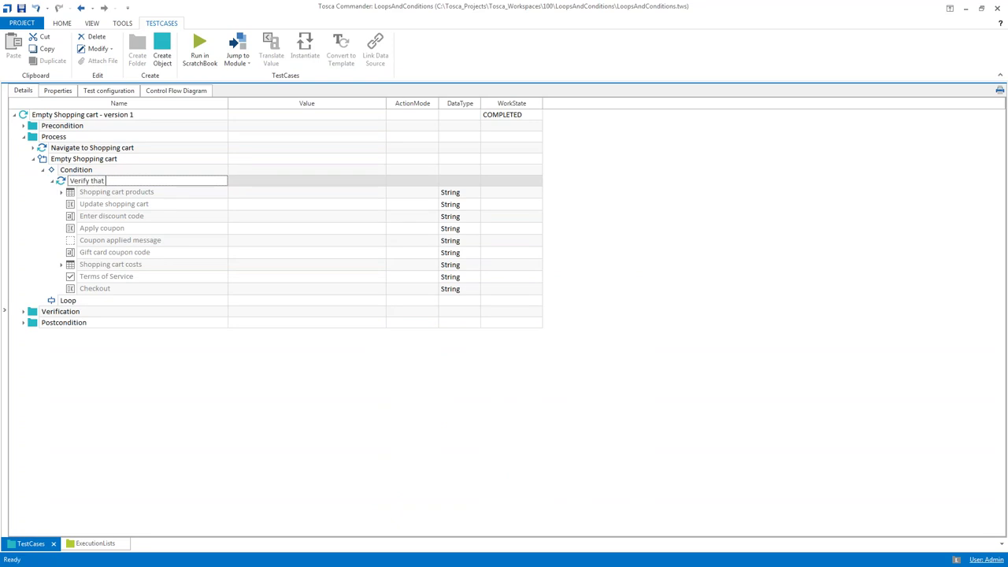
text(ists)
key(Return)
Set Shopping cart products to Verify with value .Exists==True, then narrow the Name and Value columns
click(412, 192)
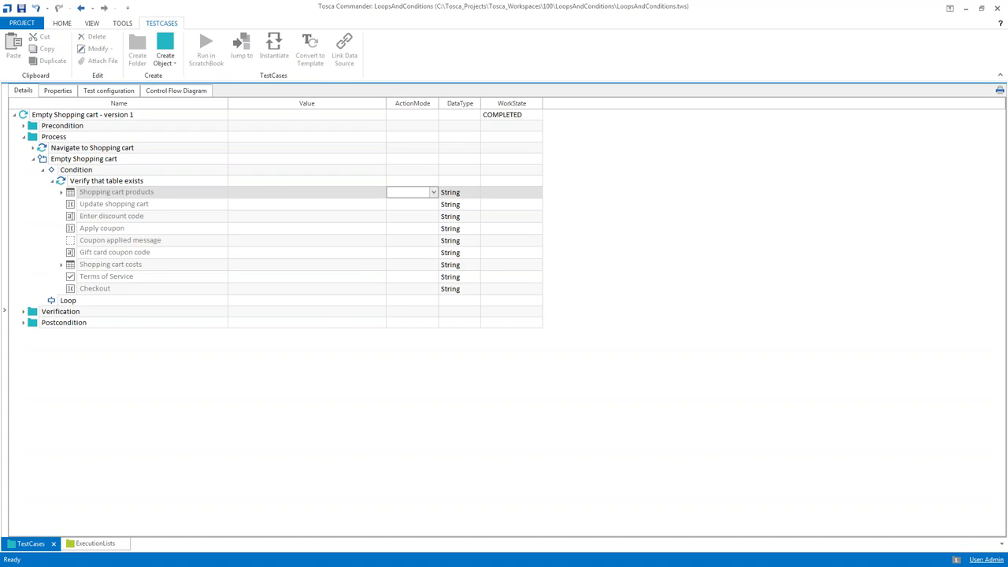
text(v)
key(Return)
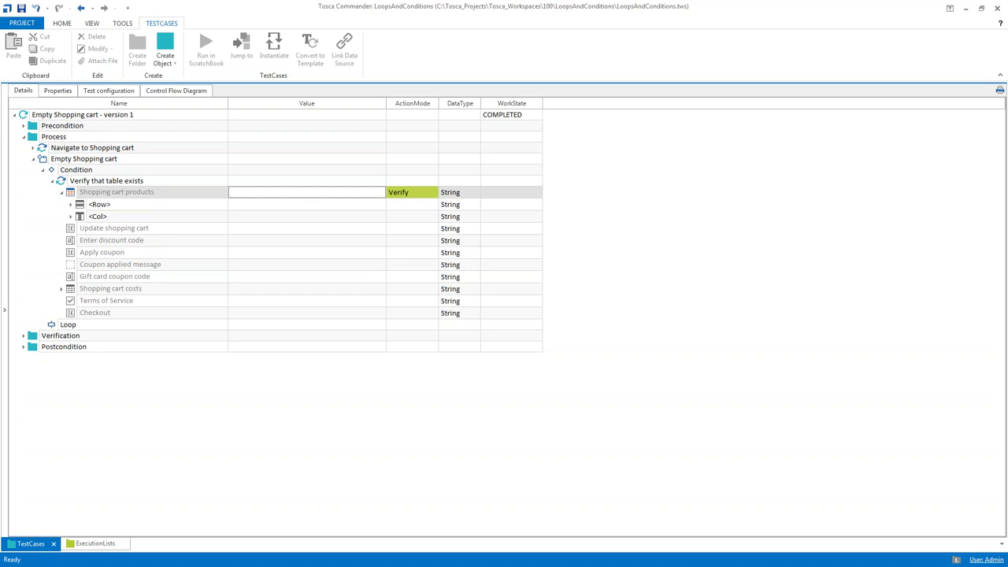
key(F2)
text(.Exist)
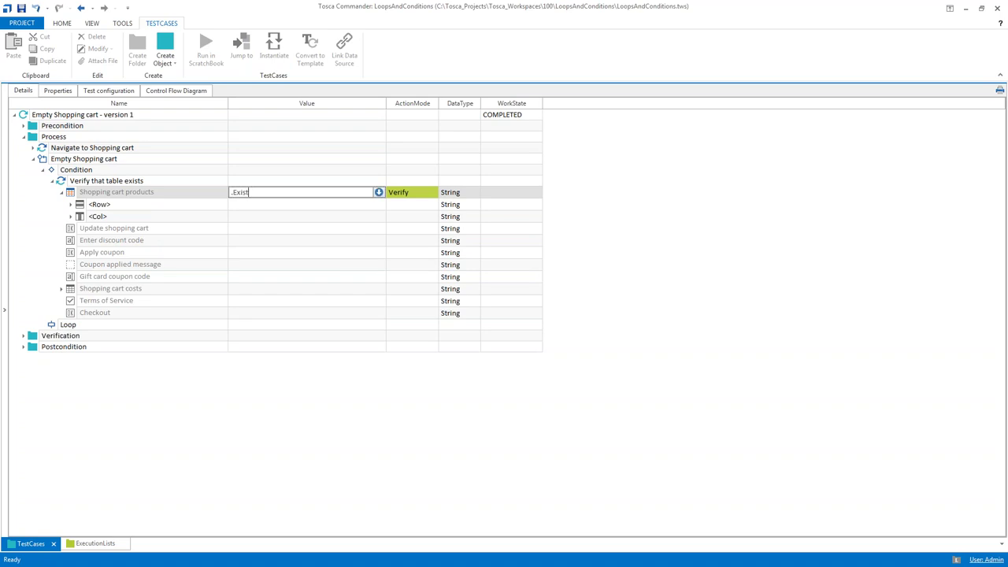
text(s==True)
key(Return)
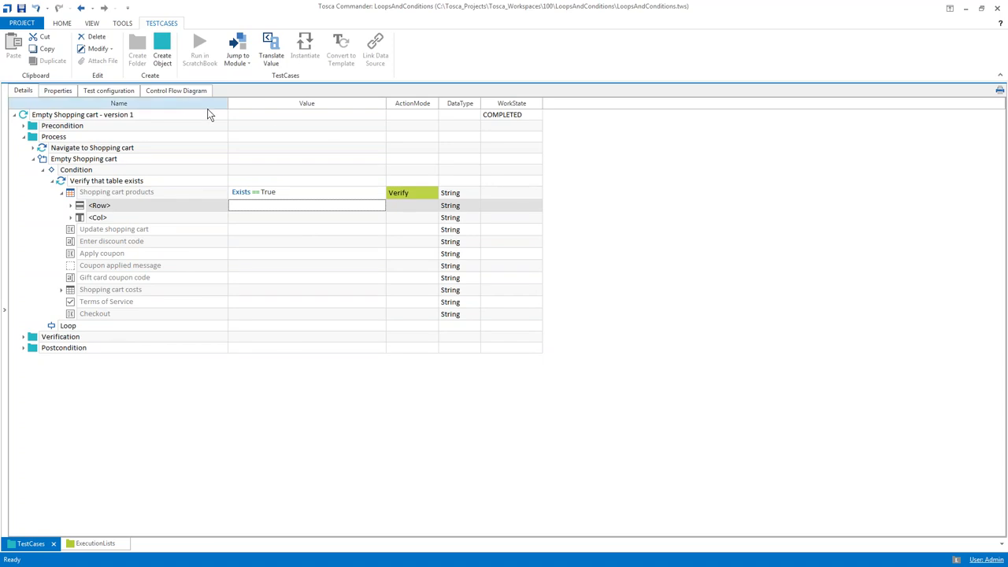
drag(228, 104, 193, 103)
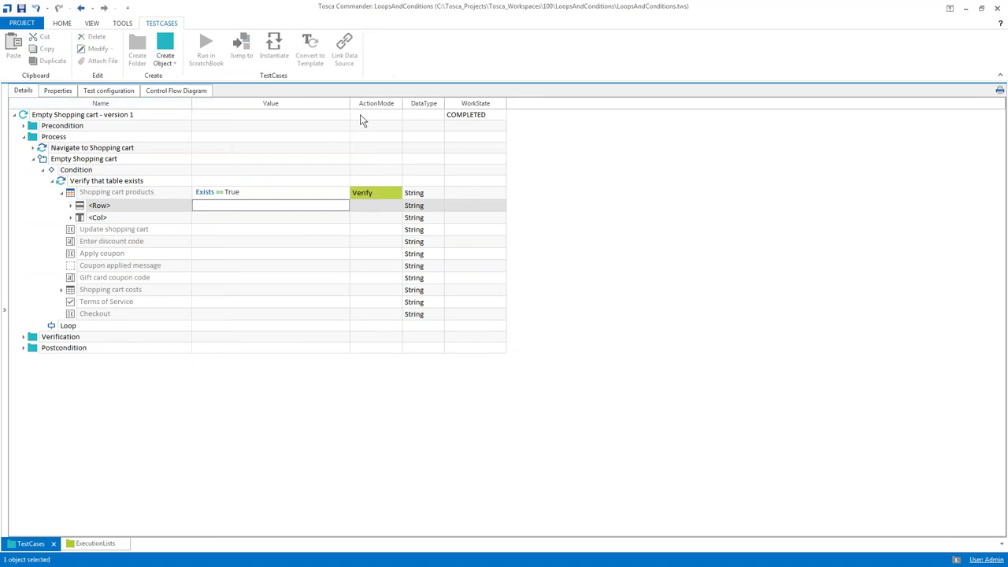
drag(347, 103, 302, 104)
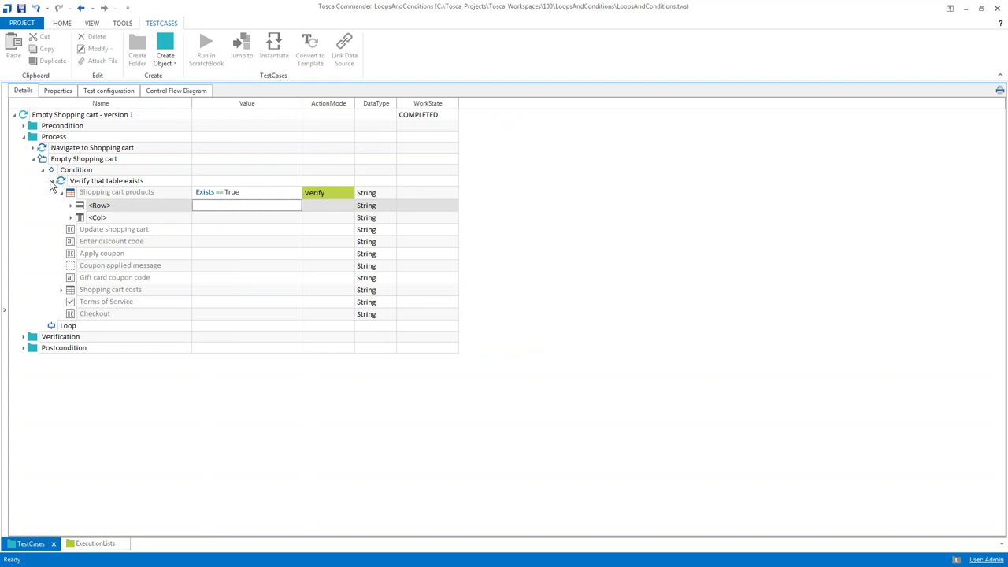
Insert the Shopping Cart module under Loop, named 'Remove last product from Shopping cart'
click(53, 326)
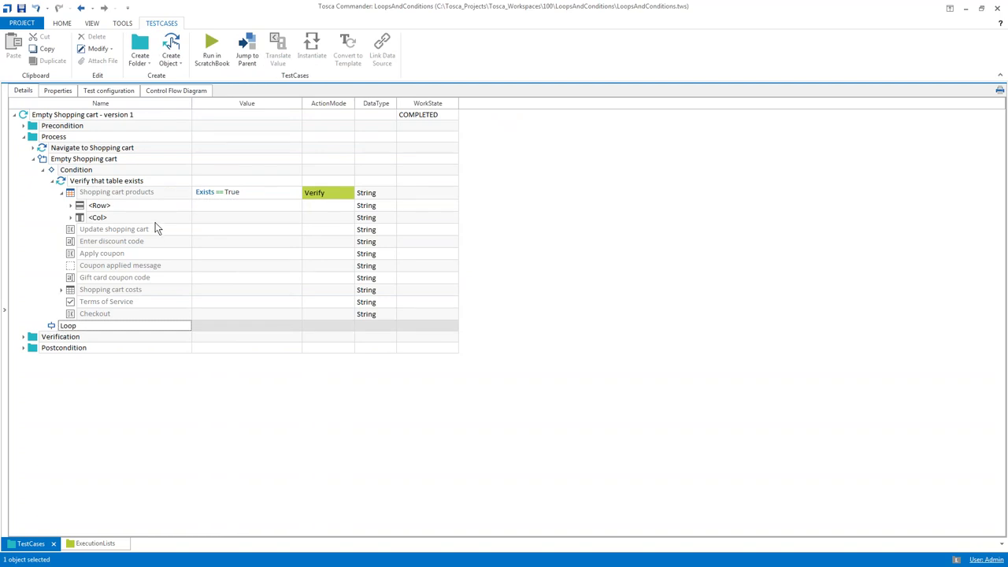
key(ctrl+t)
text(sho)
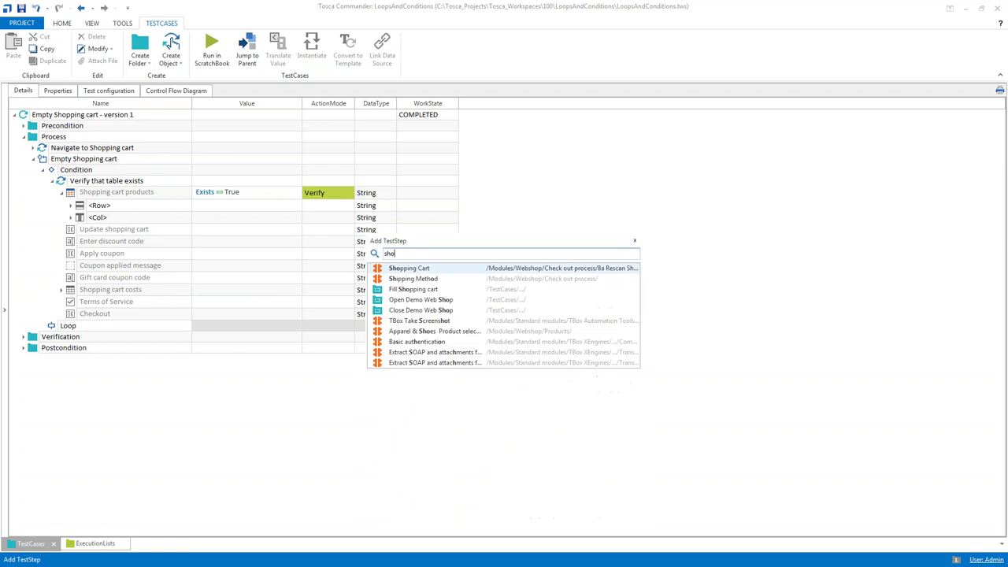
key(Return)
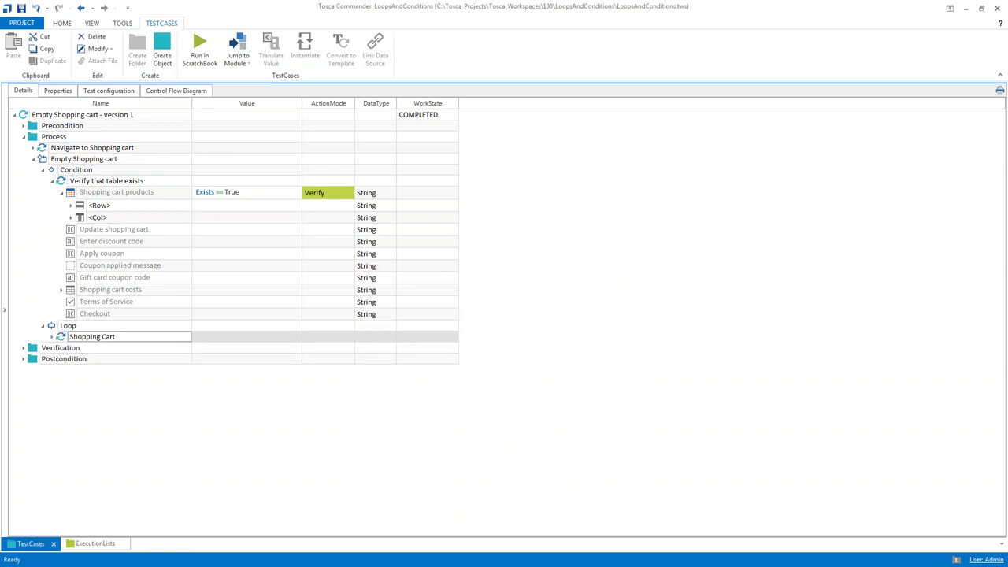
text(Remove last product from Shopping cart)
key(Return)
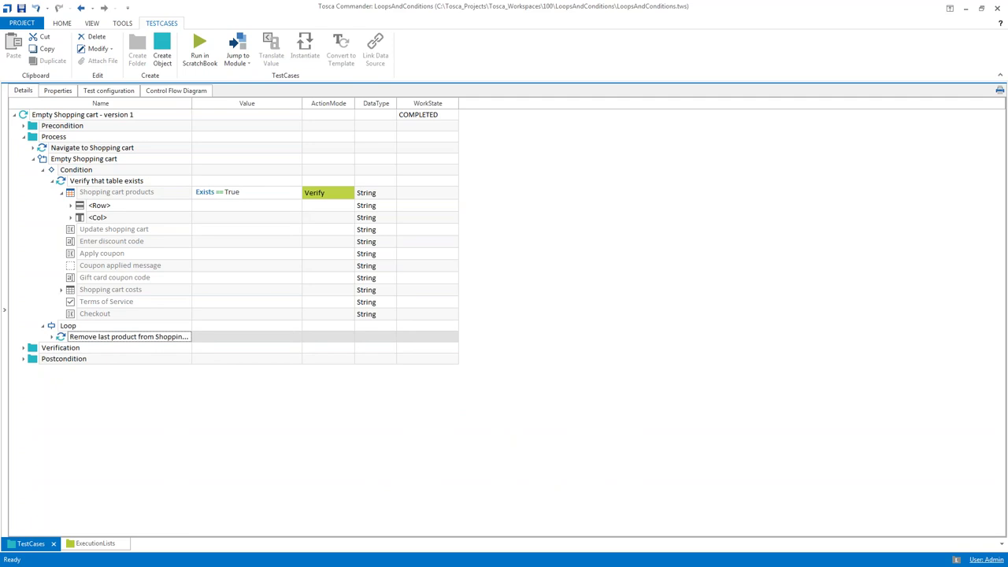
Expand the step down to the Shopping cart products <Row> entry, then switch to Internet Explorer
key(Right)
key(Down)
key(Right)
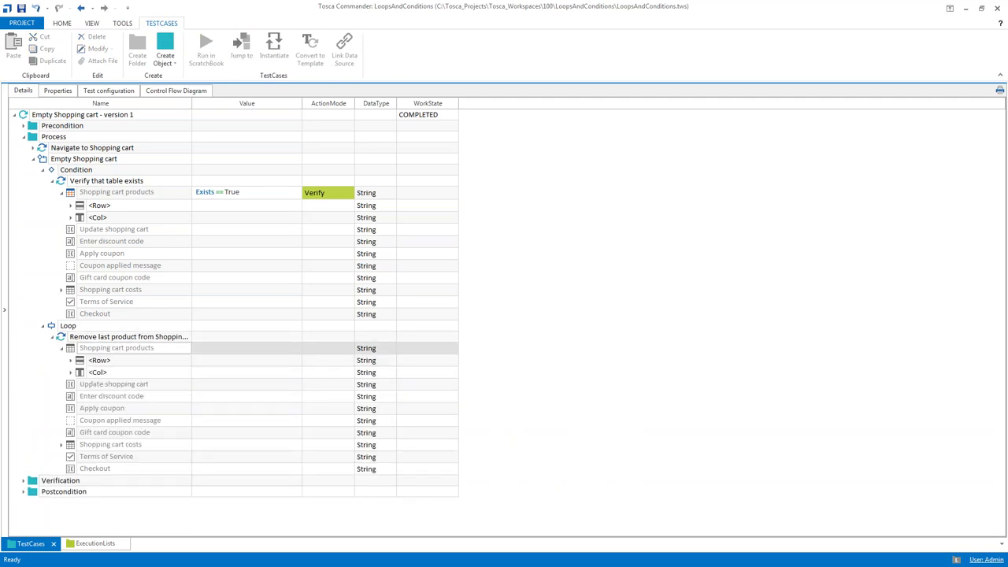
key(Down)
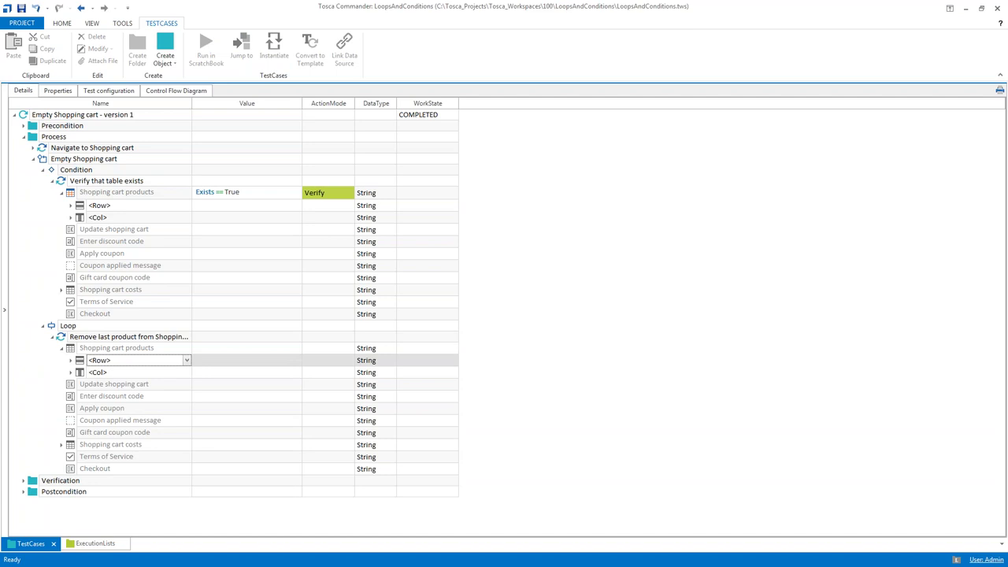
key(alt+Tab)
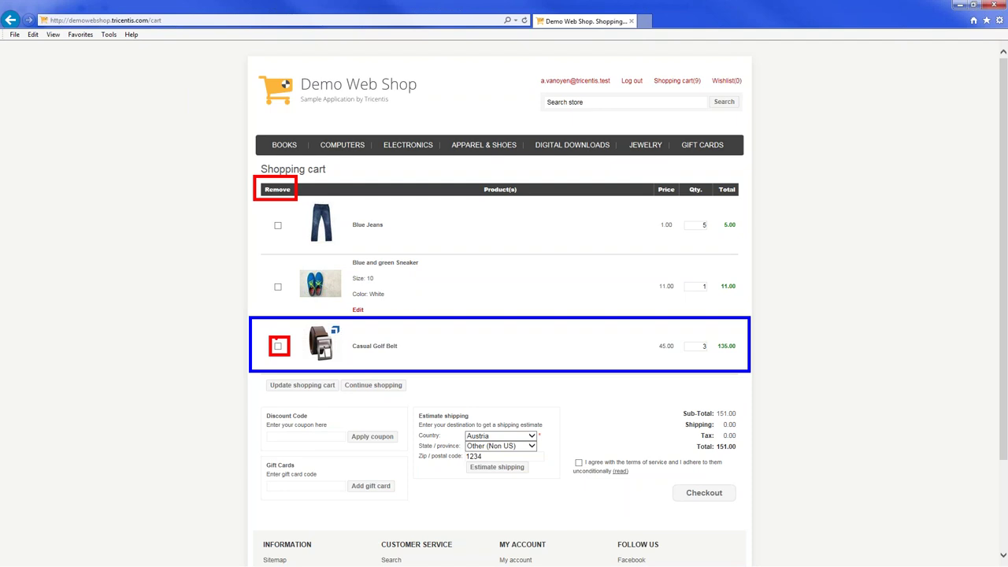
Switch from the Demo Web Shop cart back to Tosca Commander
click(277, 345)
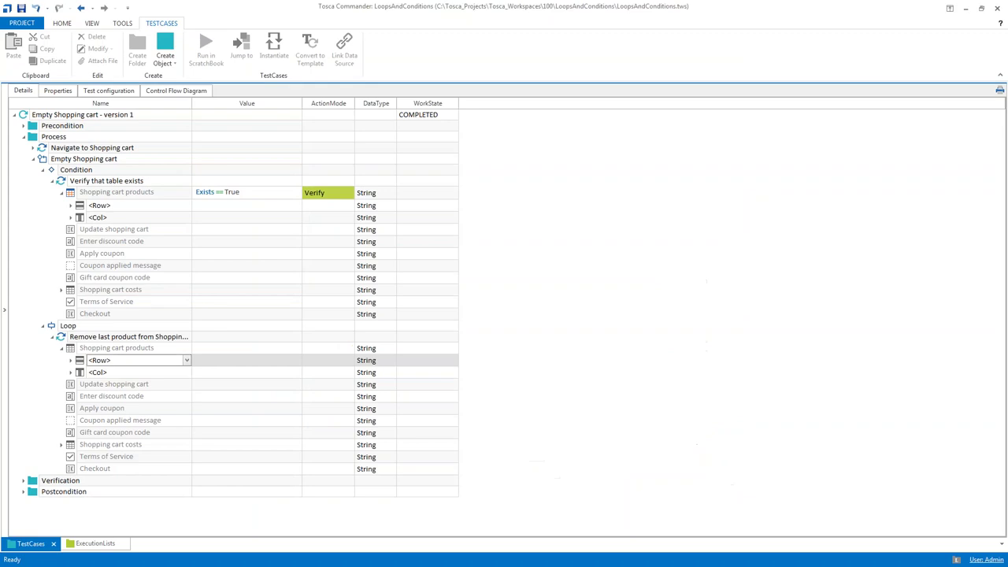
Set the table's <Row> entry to $last
click(187, 361)
click(187, 362)
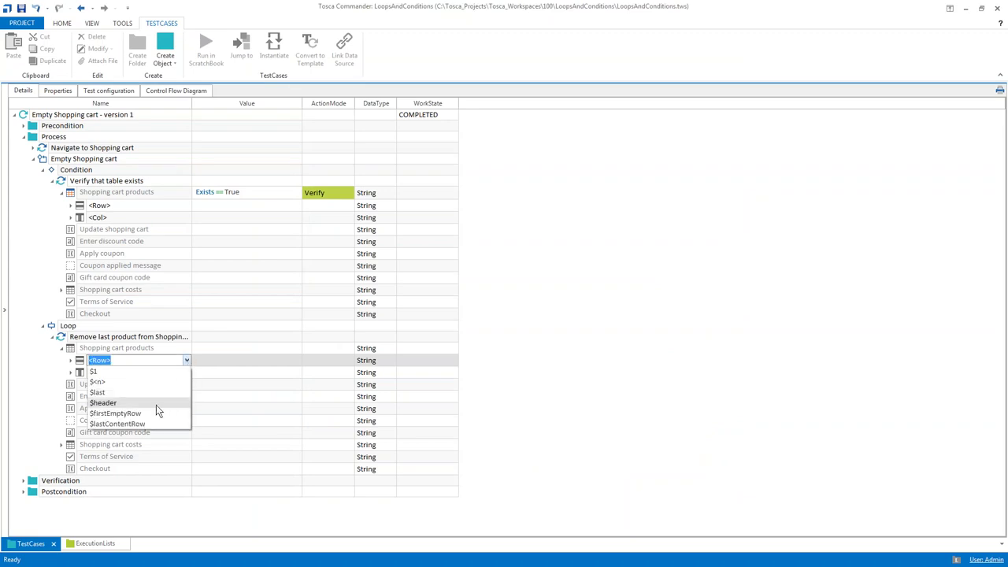
click(109, 371)
text($last)
key(Return)
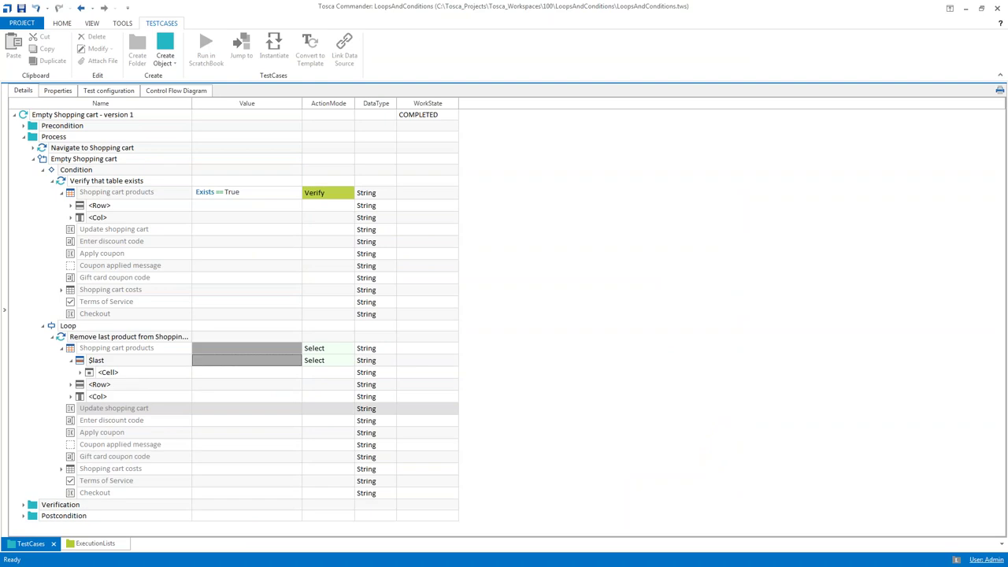
Set the <Cell> entry's action mode to Select and its column to Remove
click(337, 376)
click(350, 375)
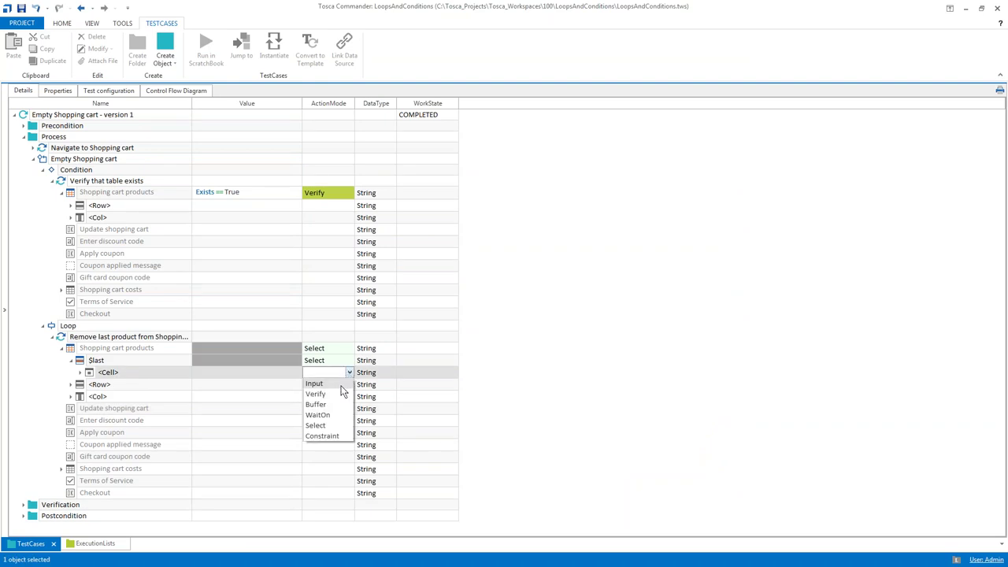
click(332, 426)
click(175, 371)
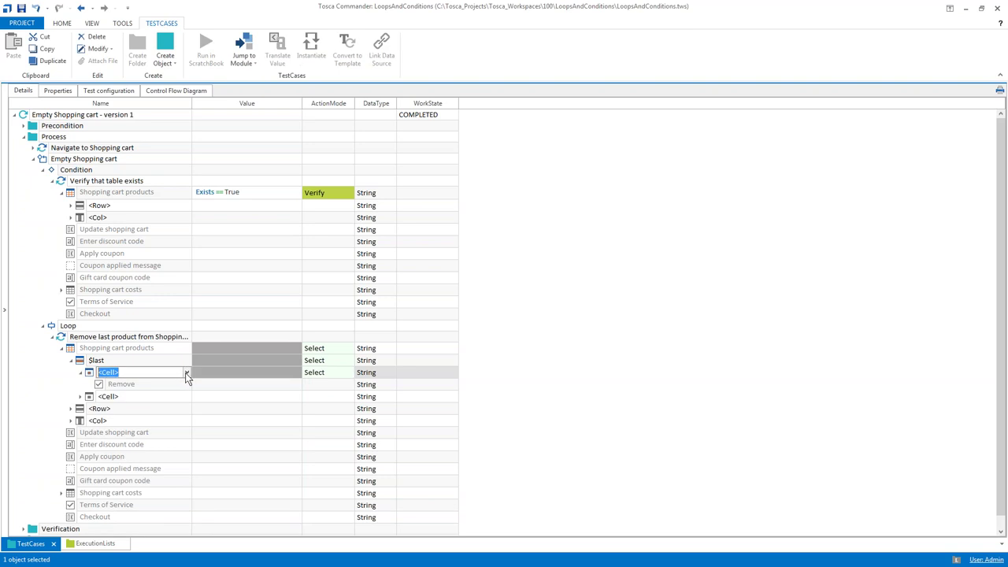
click(187, 372)
click(142, 415)
Enter True as the Remove checkbox value and select the Update shopping cart value
click(288, 385)
text(True)
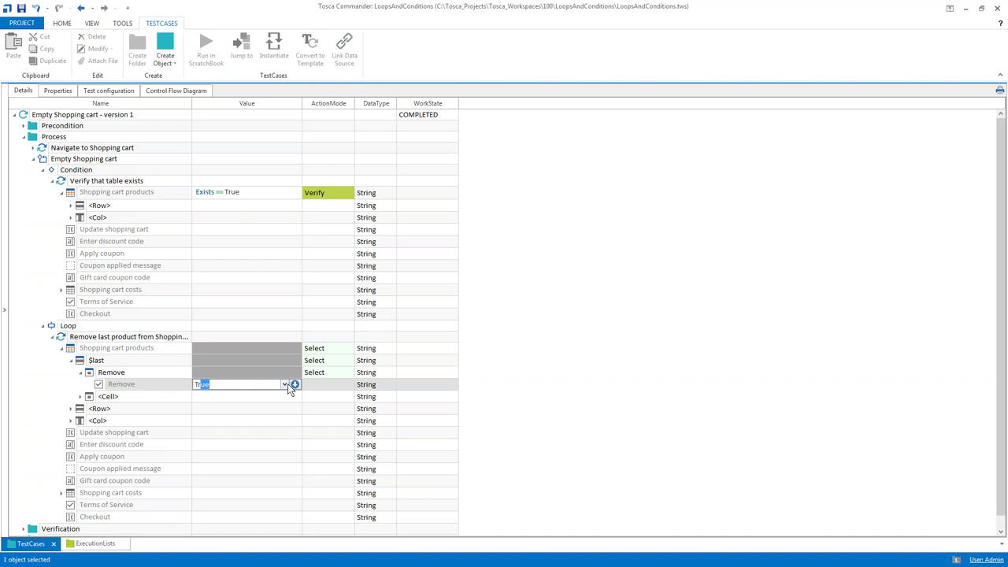
key(Return)
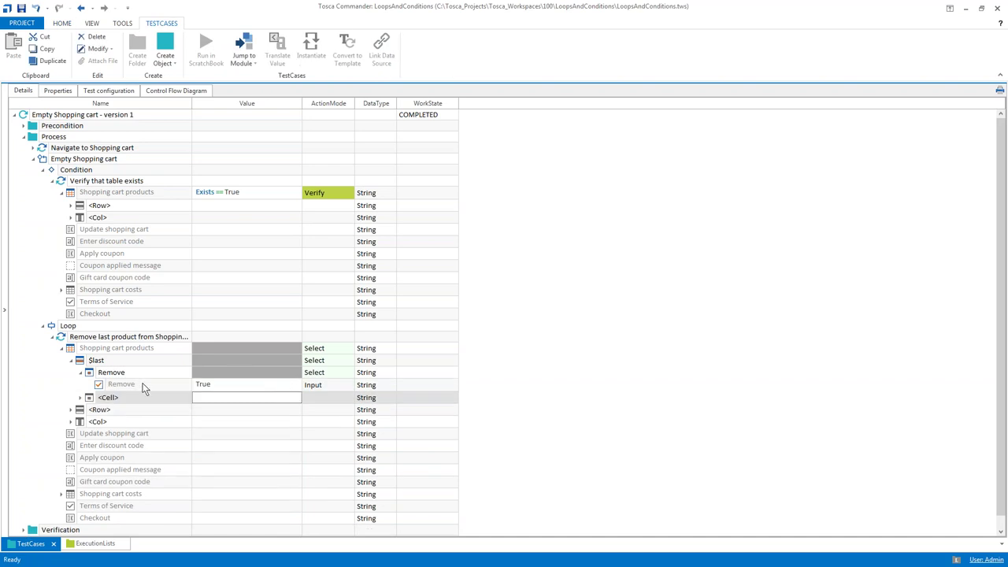
click(199, 434)
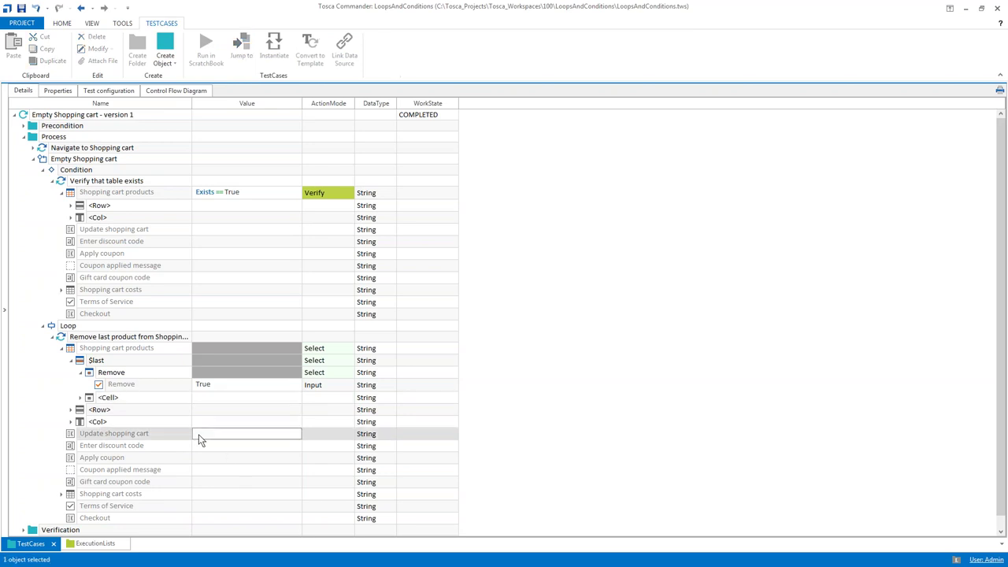
click(199, 434)
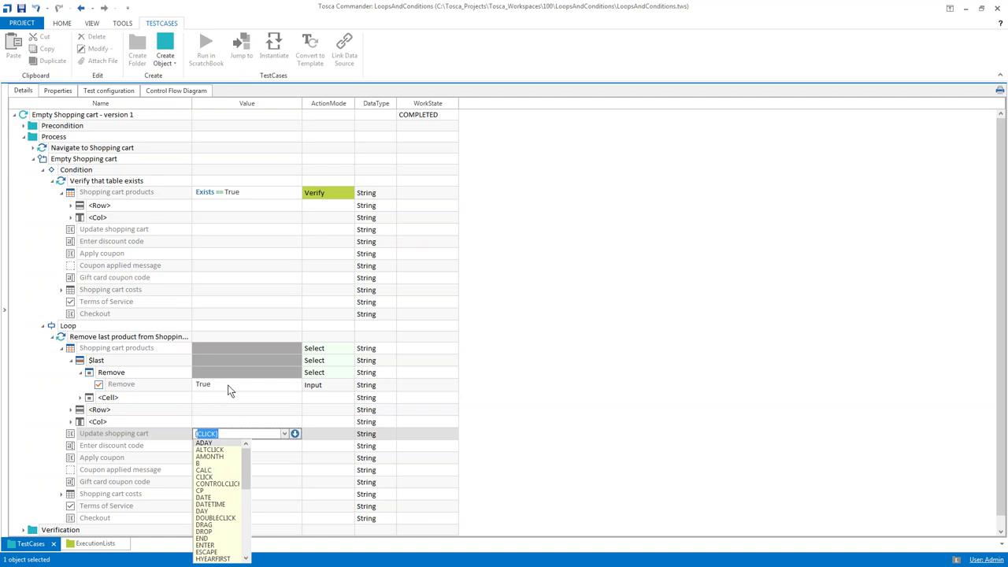
Set the Update shopping cart value to {CLICK}
click(233, 385)
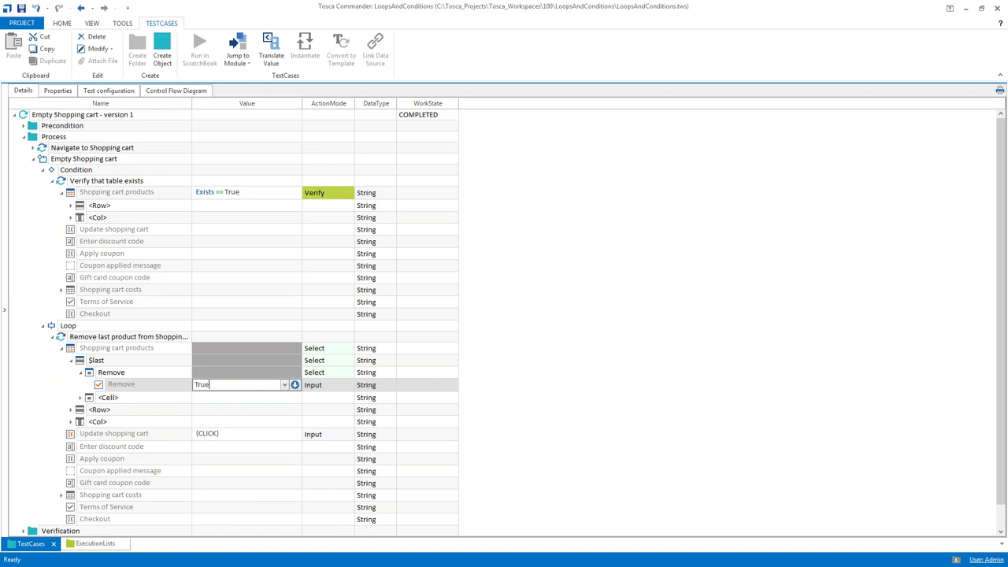
click(221, 437)
click(223, 437)
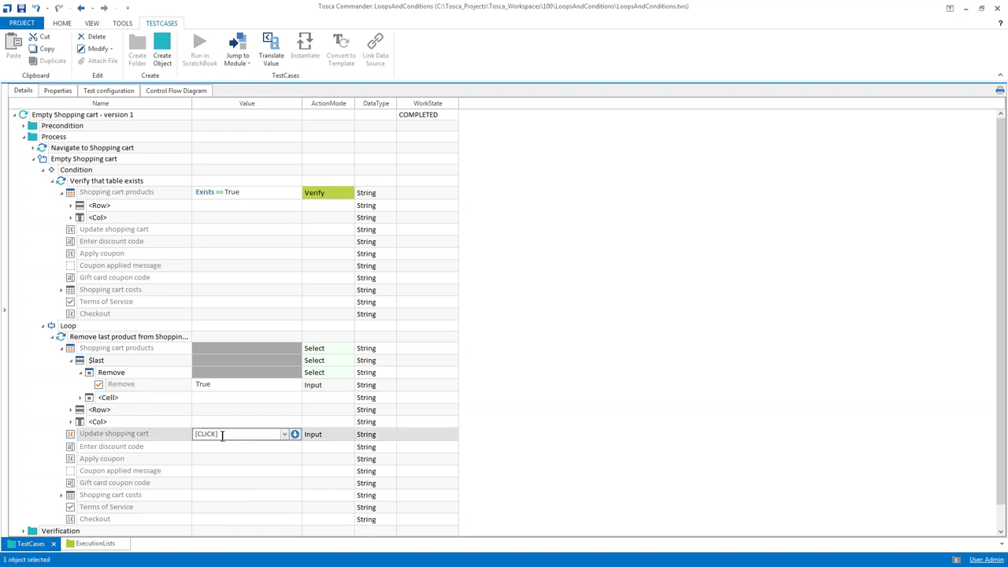
key(BackSpace)
text(X)
click(218, 446)
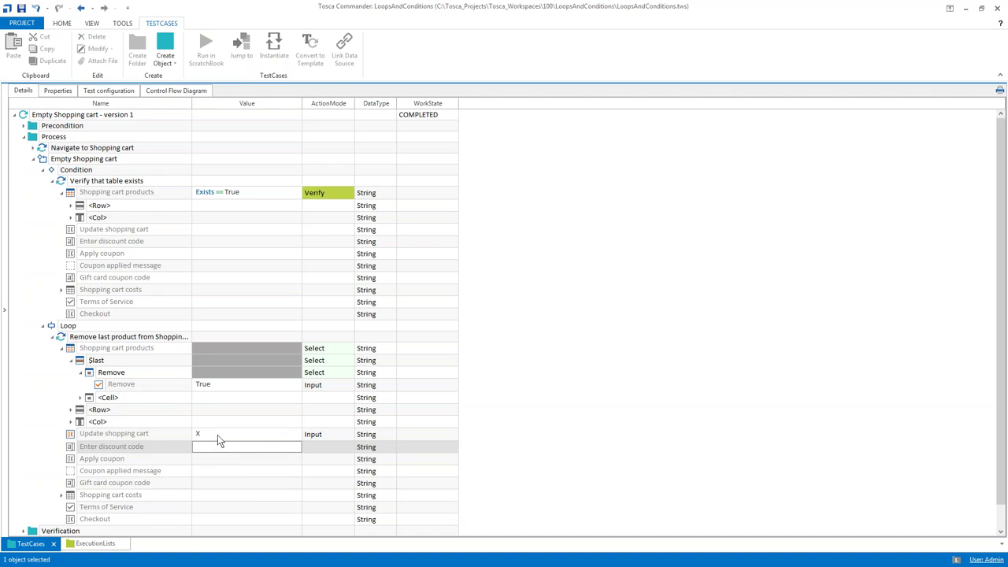
click(218, 435)
click(217, 434)
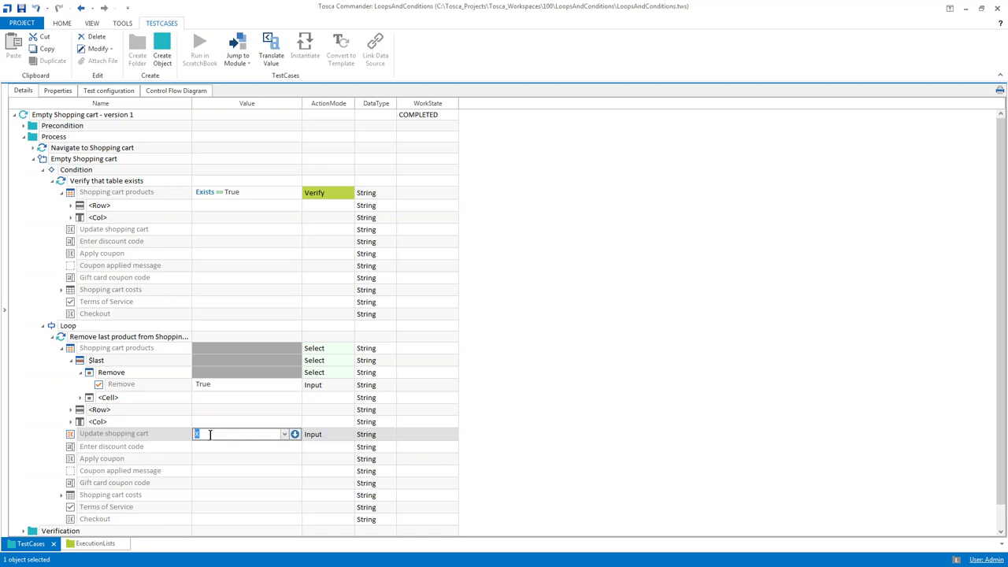
text({CLICK})
Change the Remove checkbox value to True{MOUSEOVER}
click(229, 384)
click(230, 384)
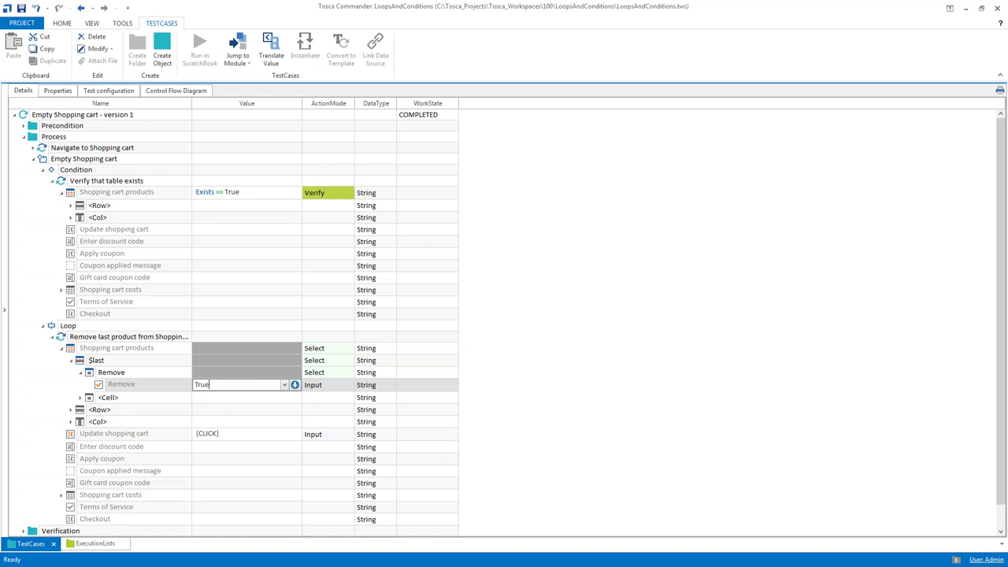
text({M)
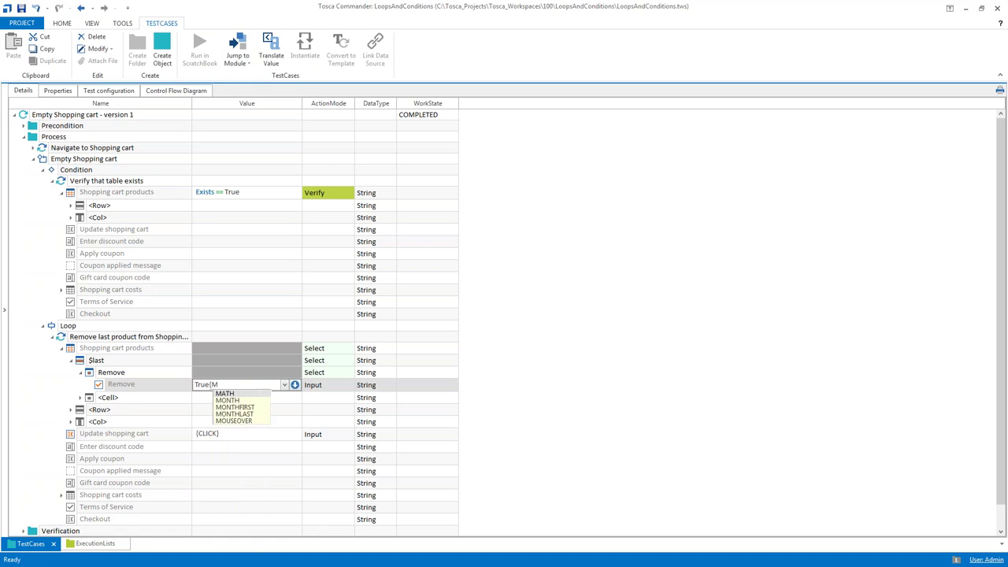
key(Down)
key(Down)
key(Down)
key(Down)
key(Return)
text(})
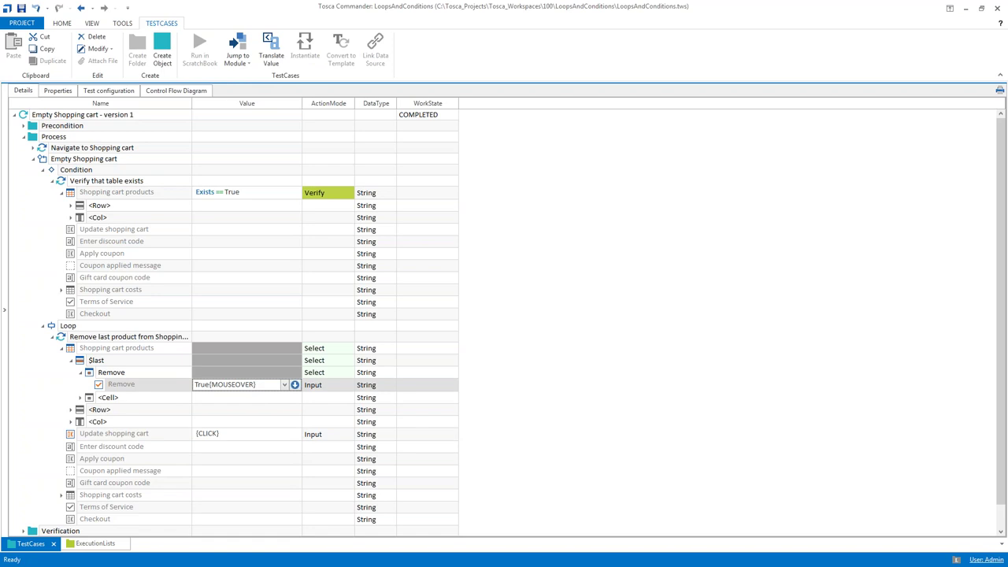
click(71, 397)
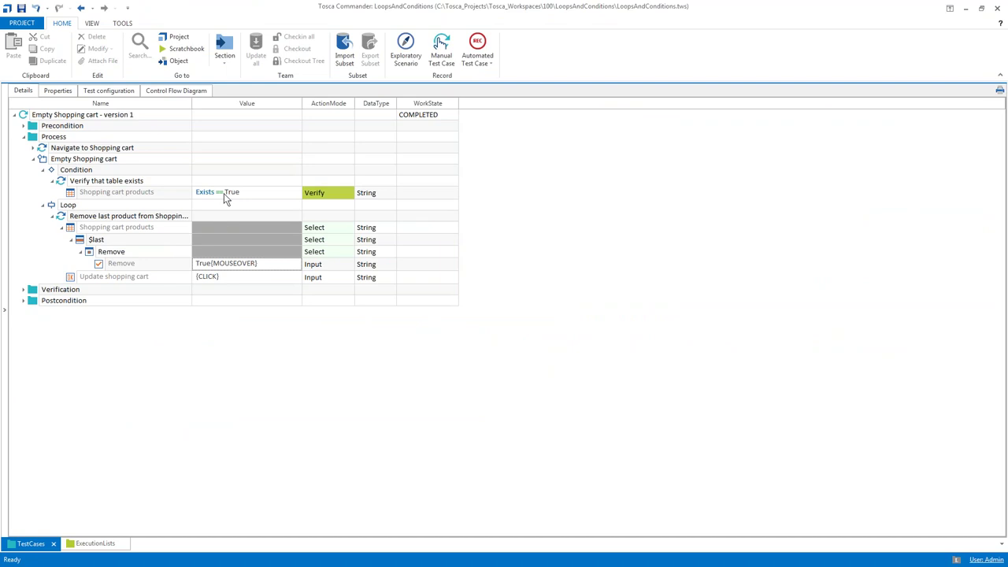
Run the Empty Shopping cart loop in ScratchBook
click(44, 158)
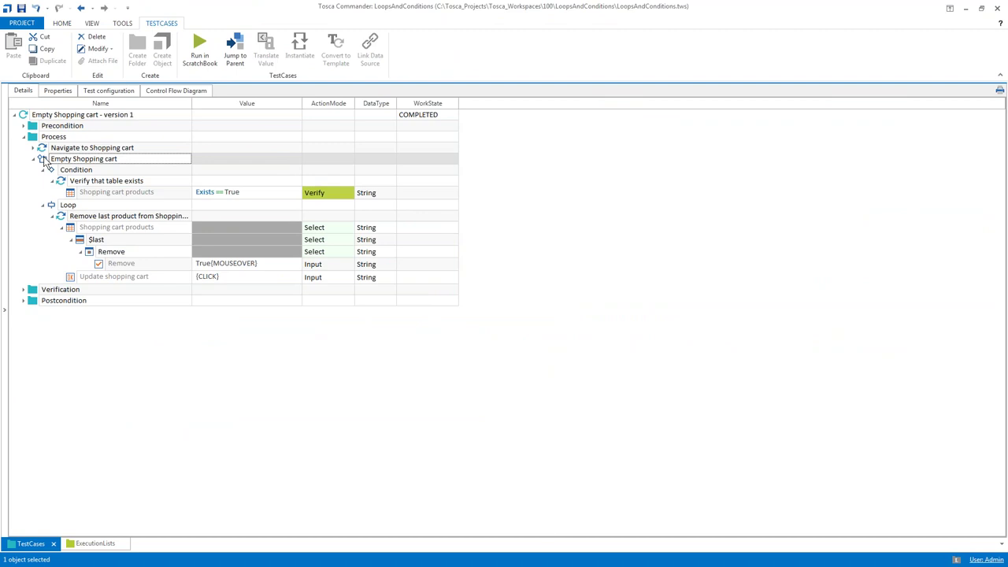
right_click(45, 160)
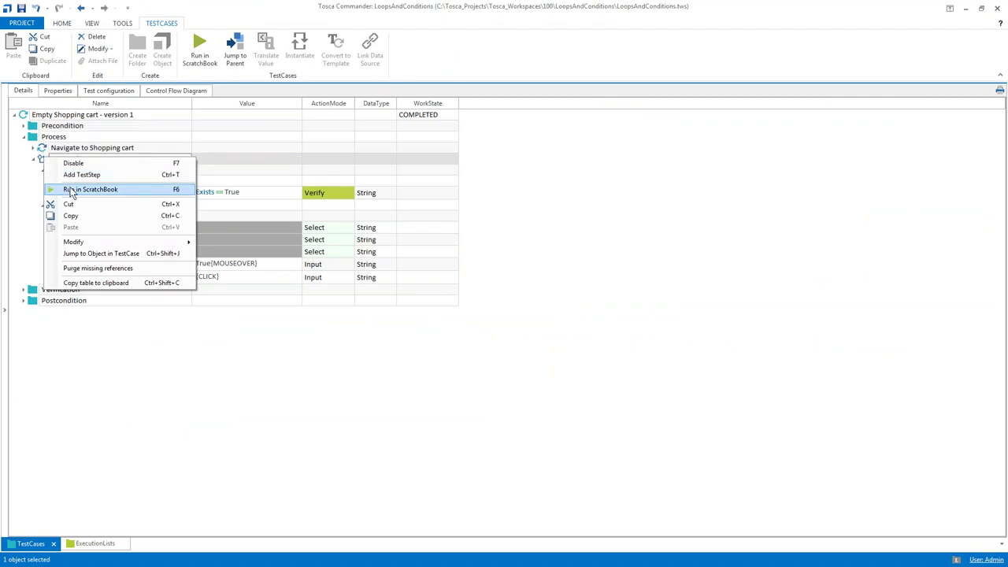
click(70, 190)
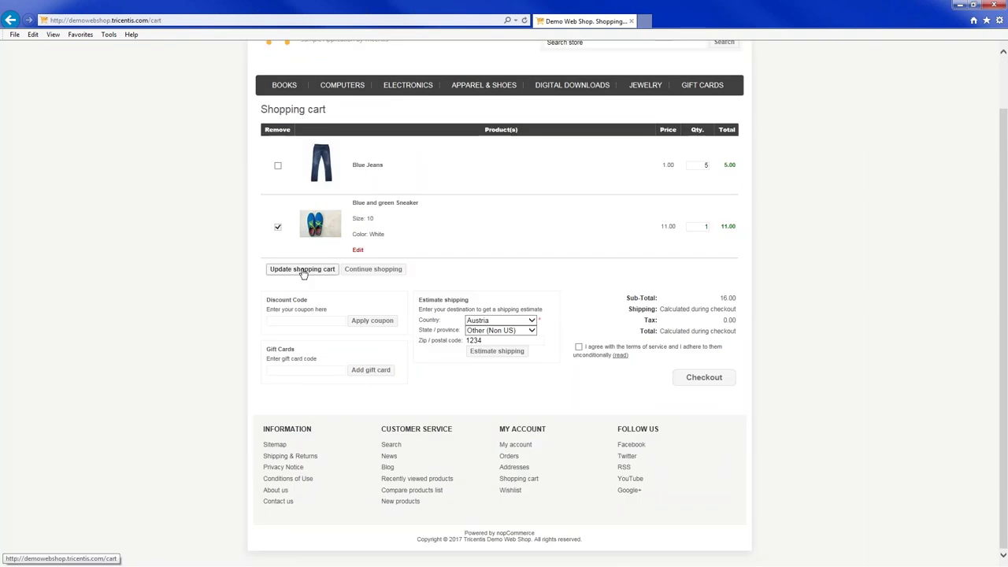
Let the run tick the last Remove checkbox and click Update shopping cart until the cart is empty
click(304, 269)
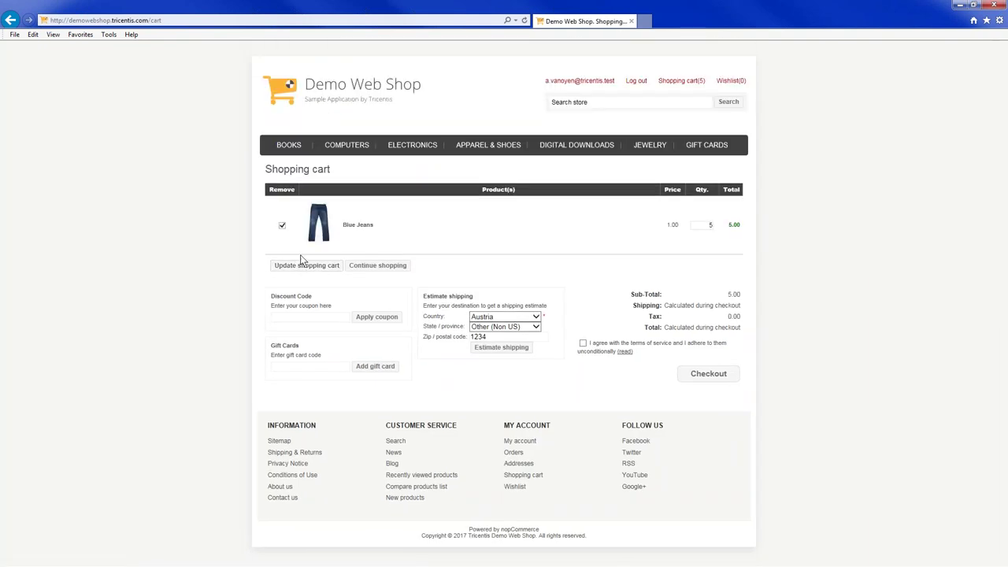
click(307, 266)
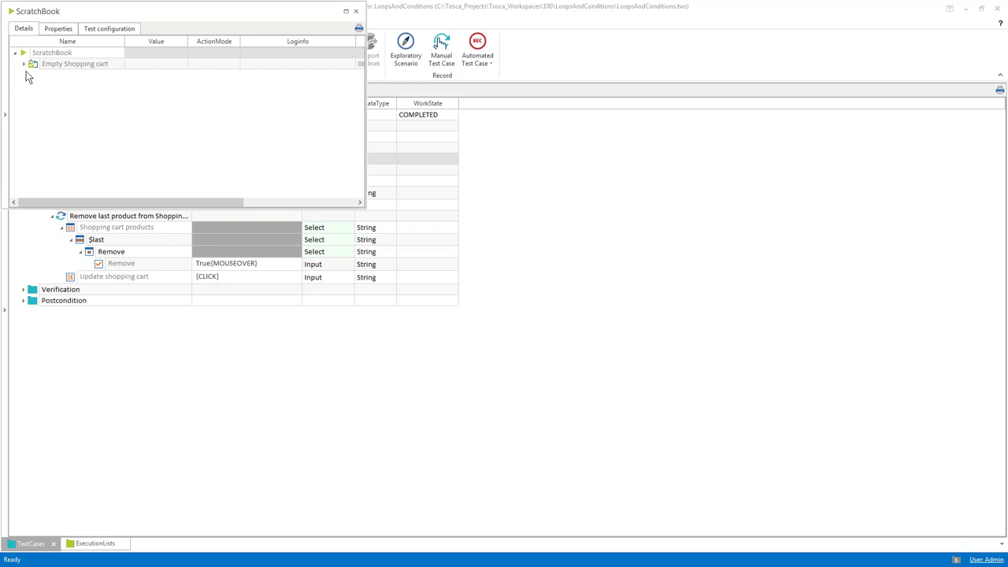
Review the ScratchBook results by expanding Repetitions 1–4 and widening the Name column, then close the window
click(24, 65)
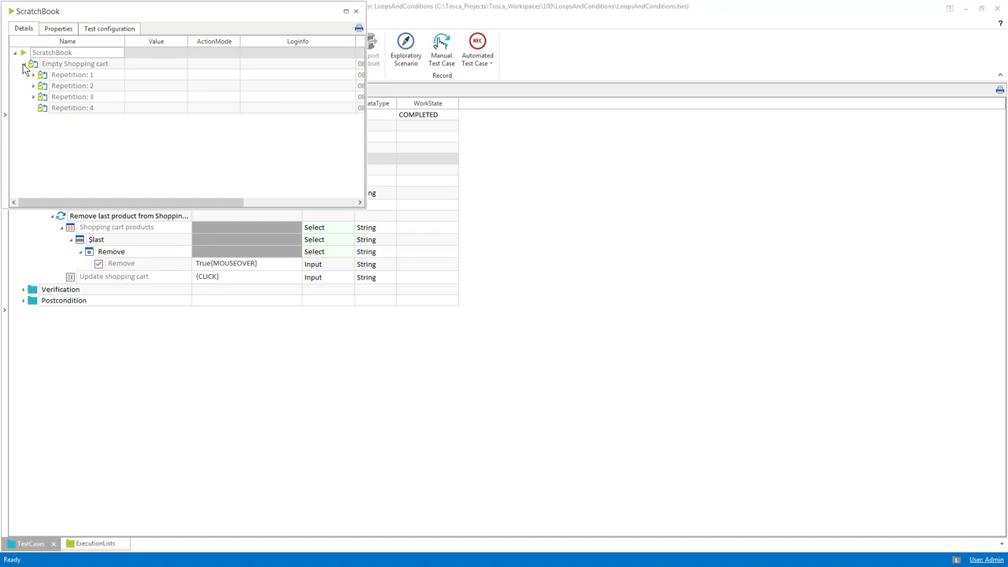
drag(153, 13, 303, 243)
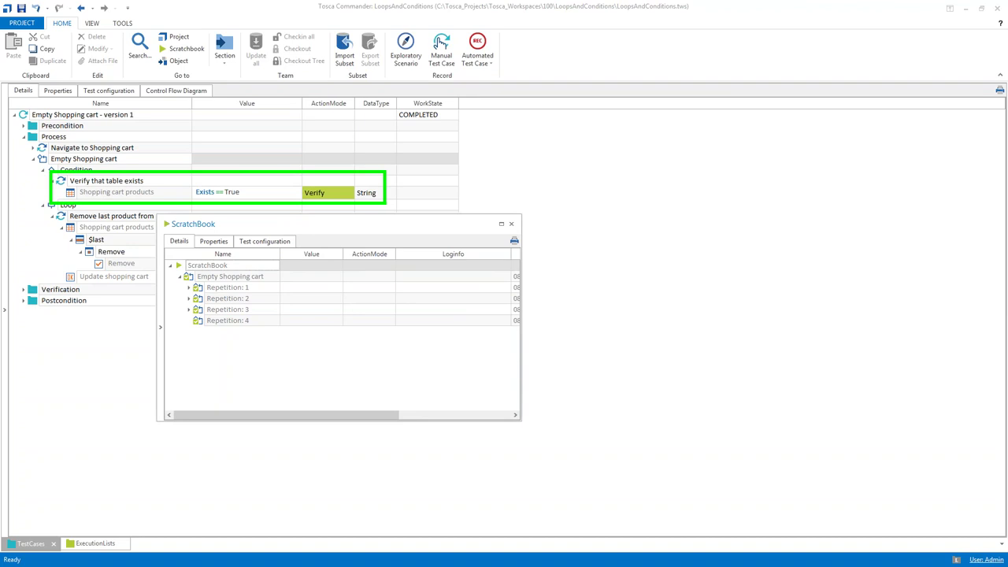
drag(521, 288, 696, 292)
click(198, 320)
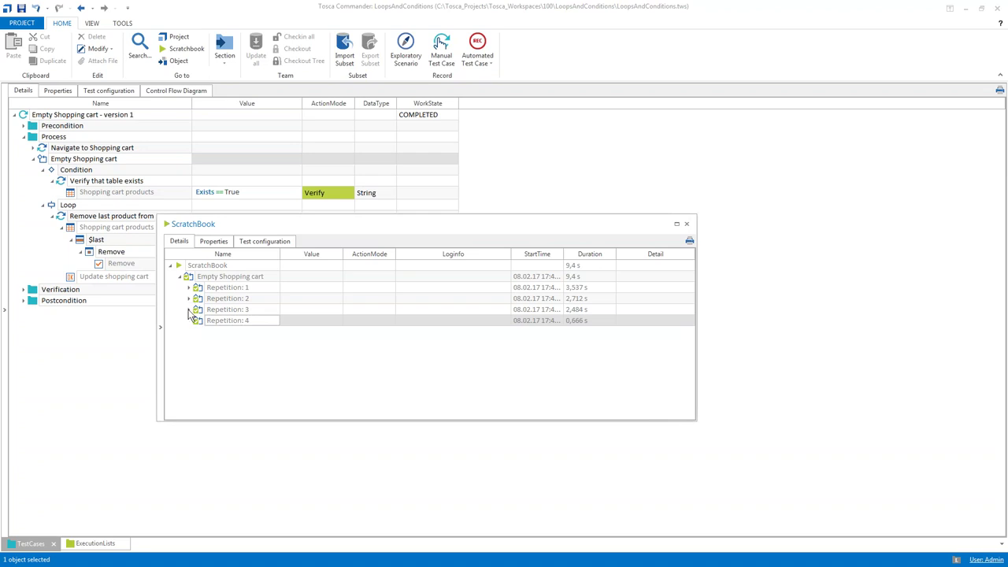
click(189, 311)
click(189, 299)
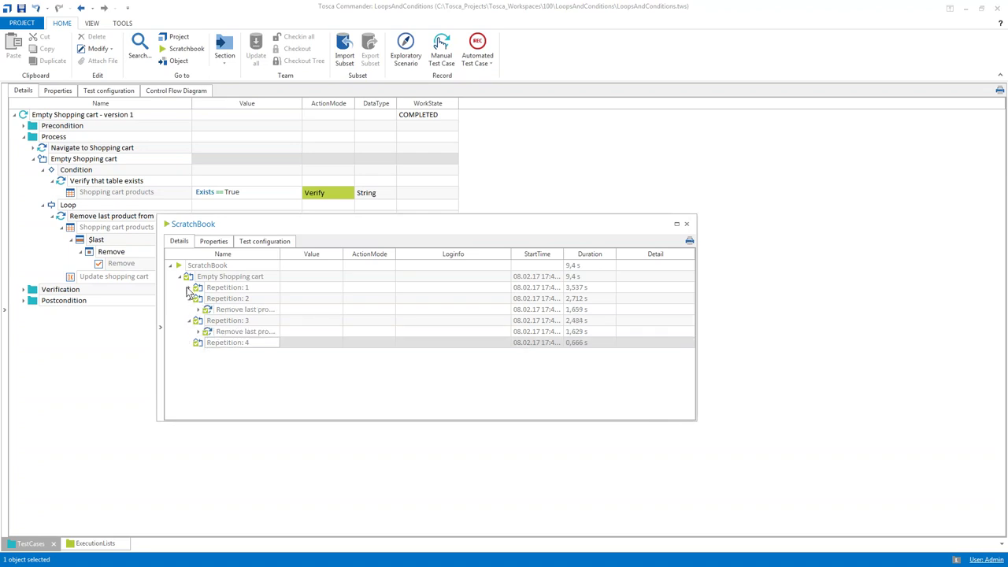
click(189, 287)
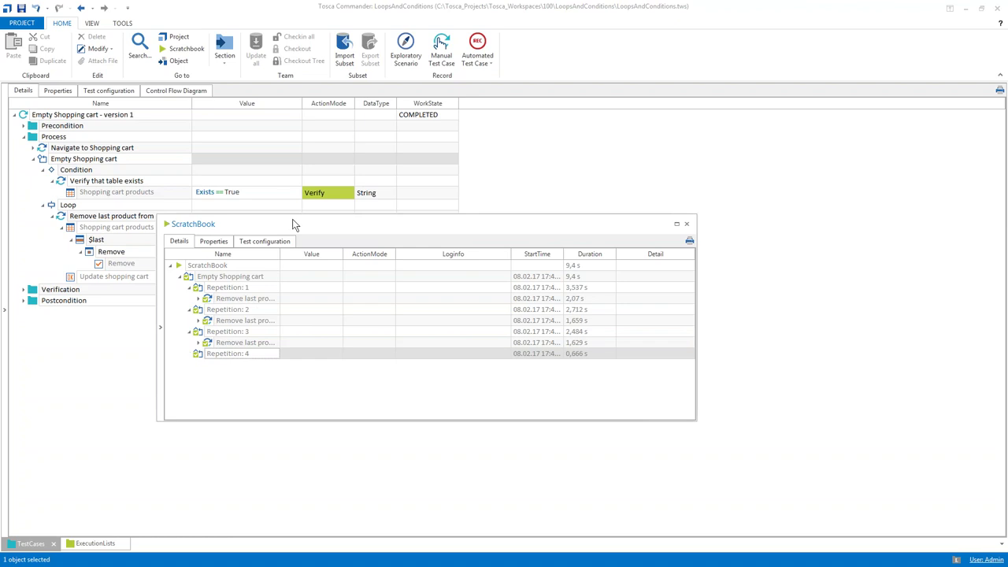
double_click(280, 256)
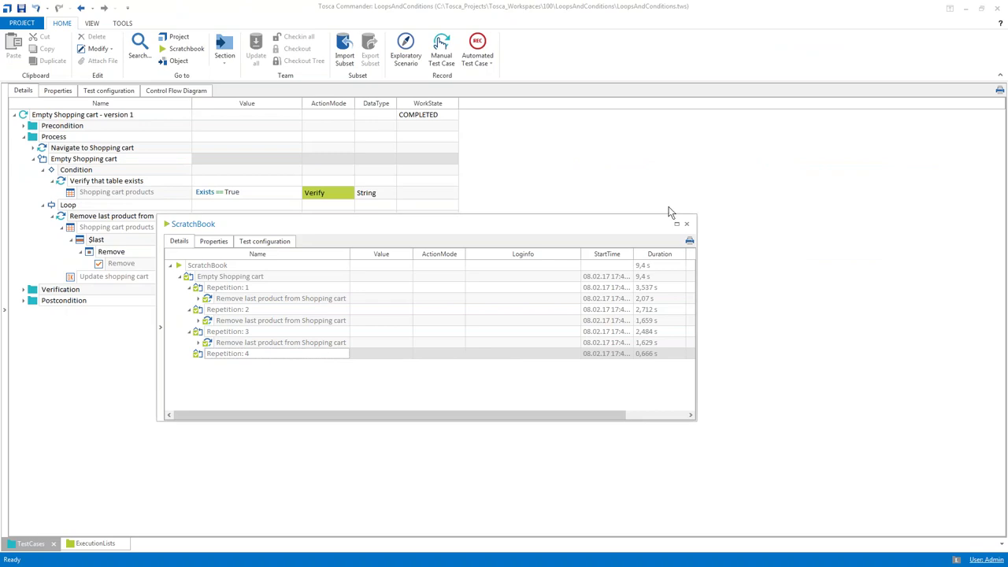
click(687, 225)
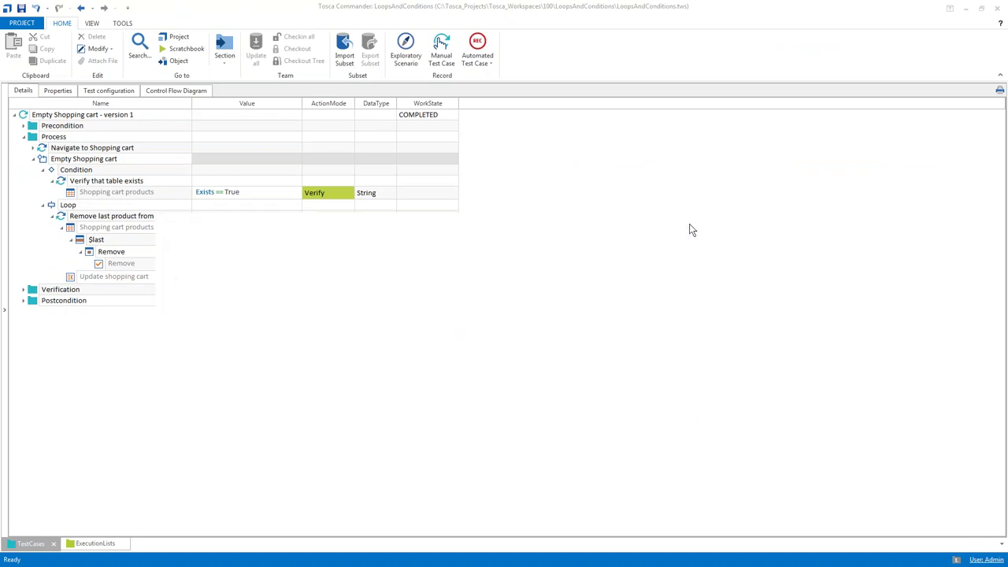
Drill into the Empty Shopping cart loop folder and inspect its MaximumRepetitions property
double_click(44, 160)
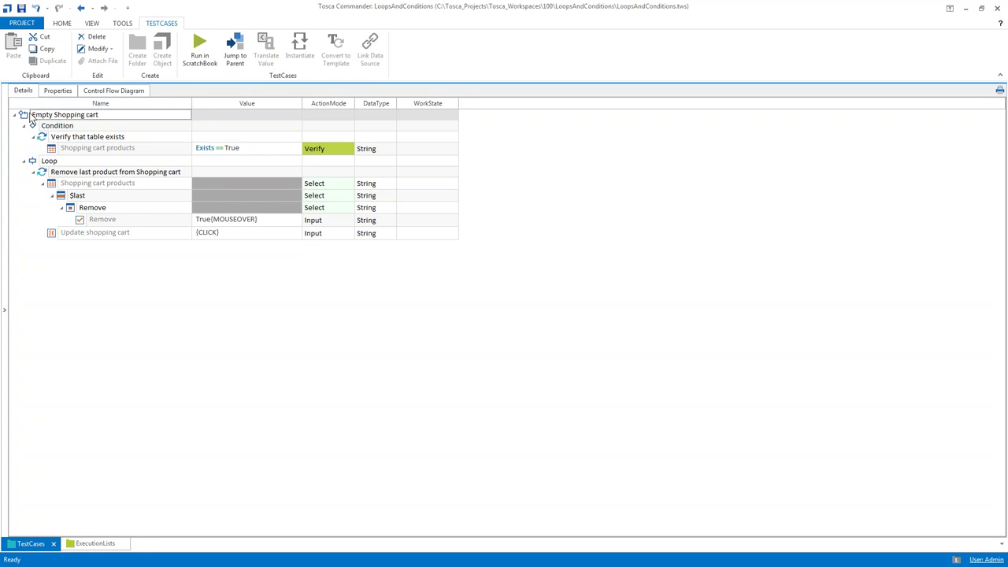
click(58, 91)
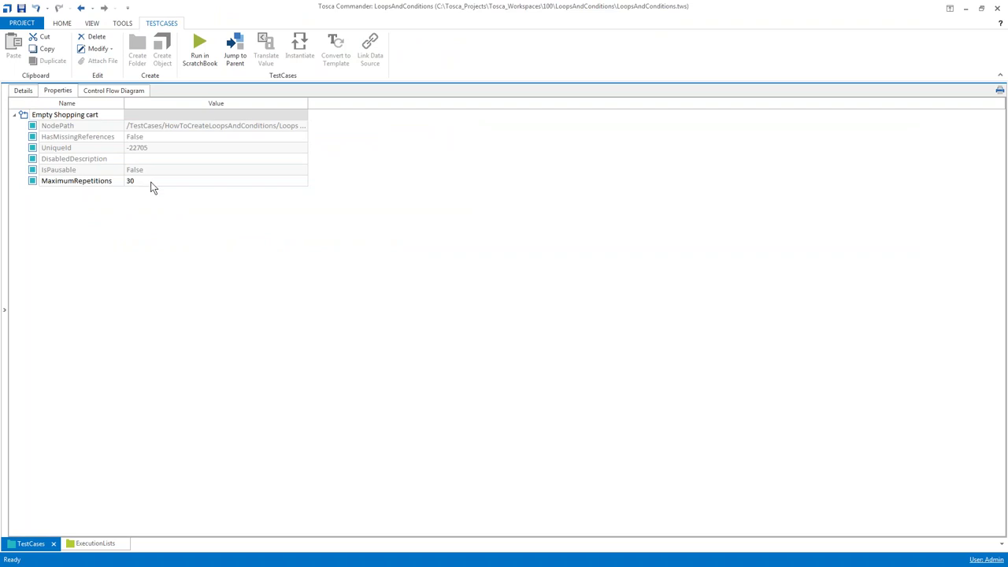
click(150, 180)
click(150, 180)
click(151, 180)
click(117, 210)
click(140, 181)
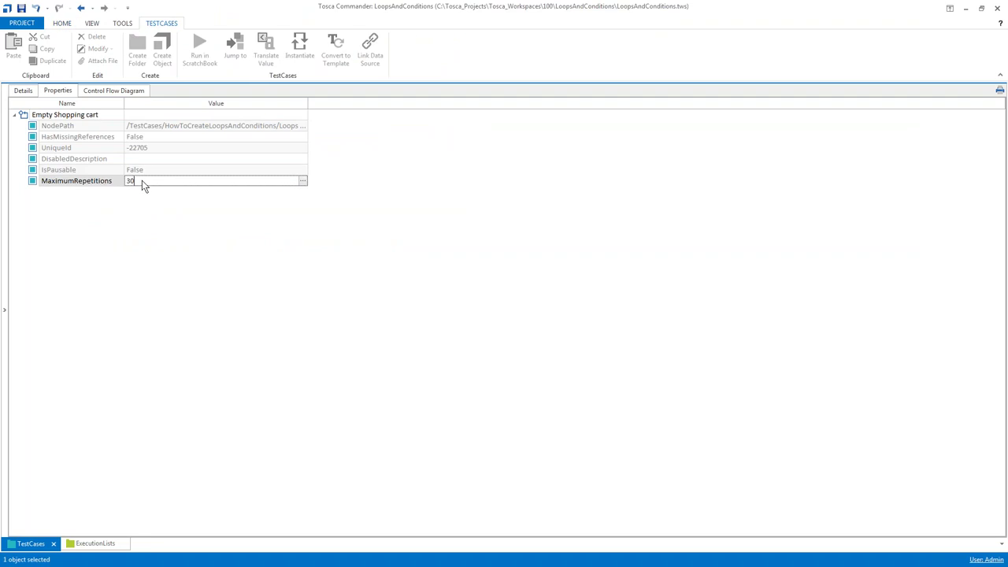
Try 100 for MaximumRepetitions, cancel to keep 30, and return to Details
click(142, 180)
text(100)
click(138, 180)
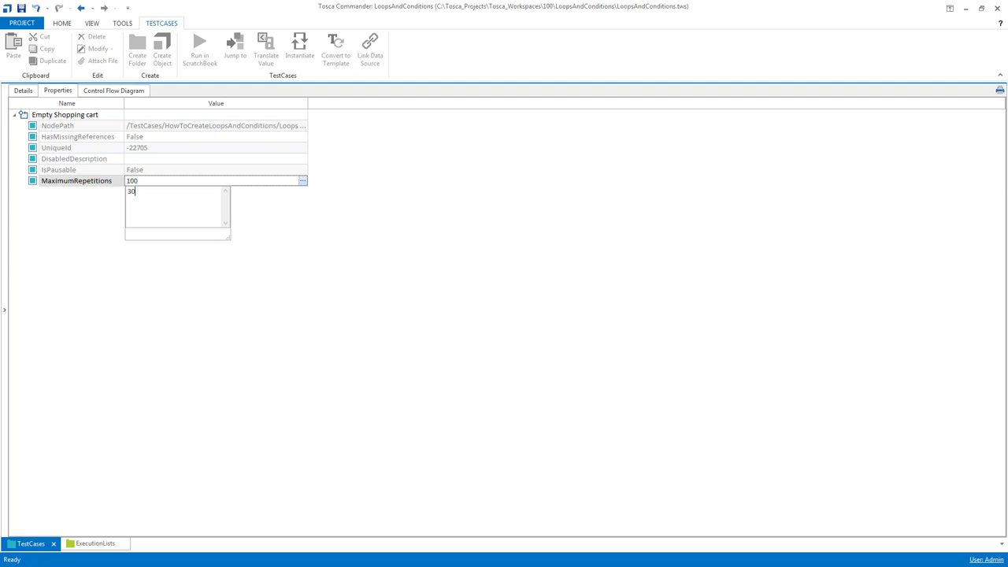
key(Escape)
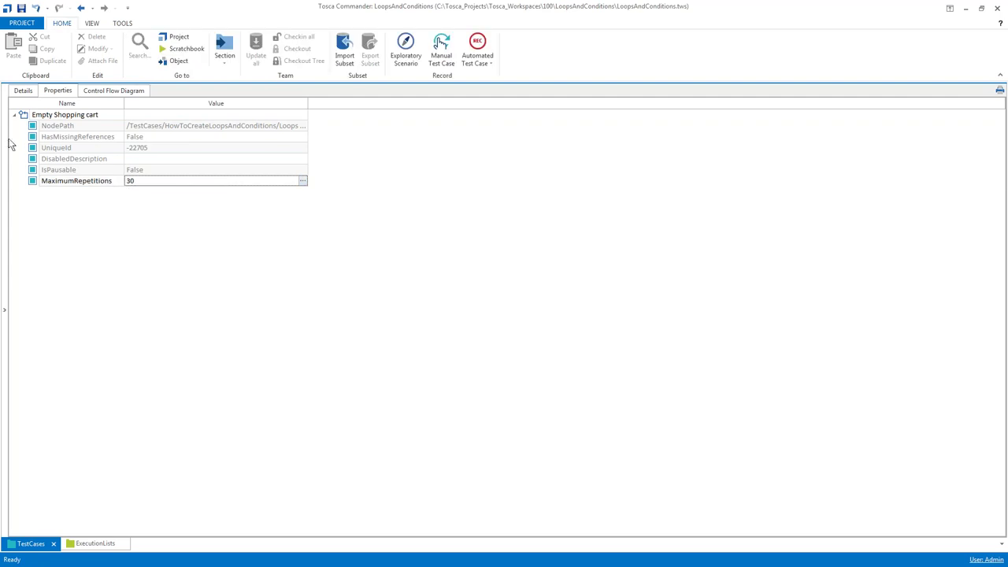
click(24, 92)
Collapse version 1, expand the Conditions folder and open Empty Shopping cart - version 2
click(3, 141)
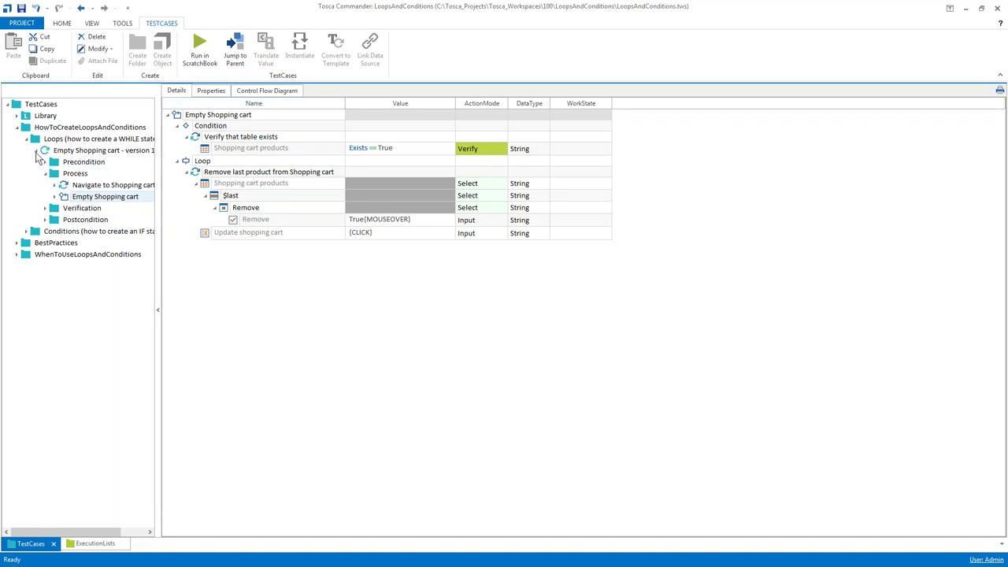
click(46, 153)
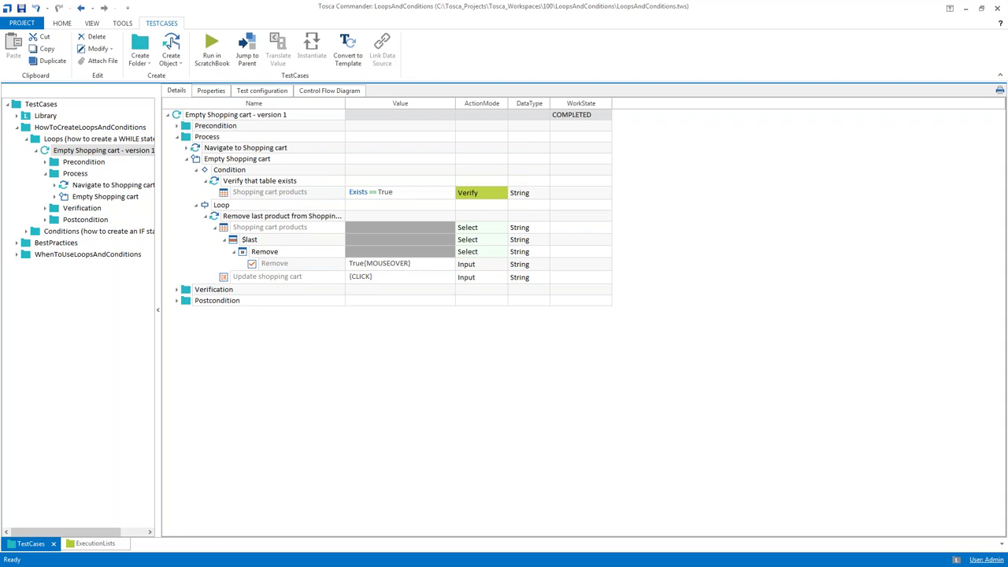
click(36, 150)
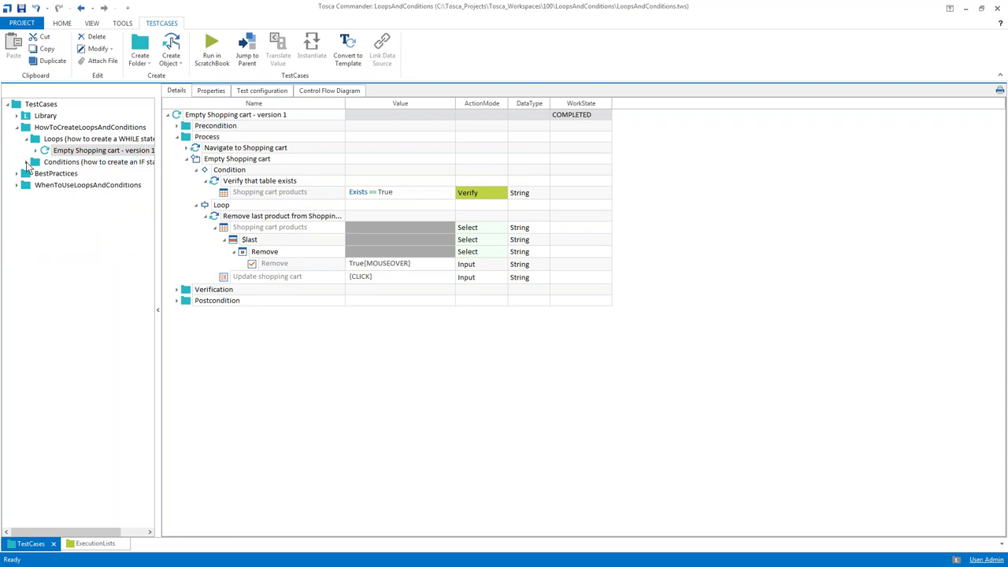
click(26, 162)
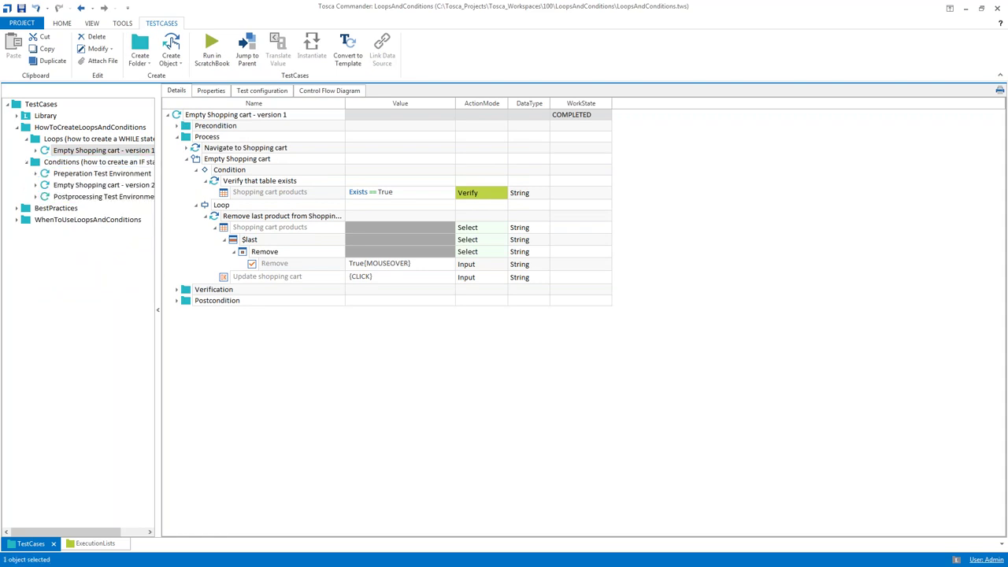
click(76, 186)
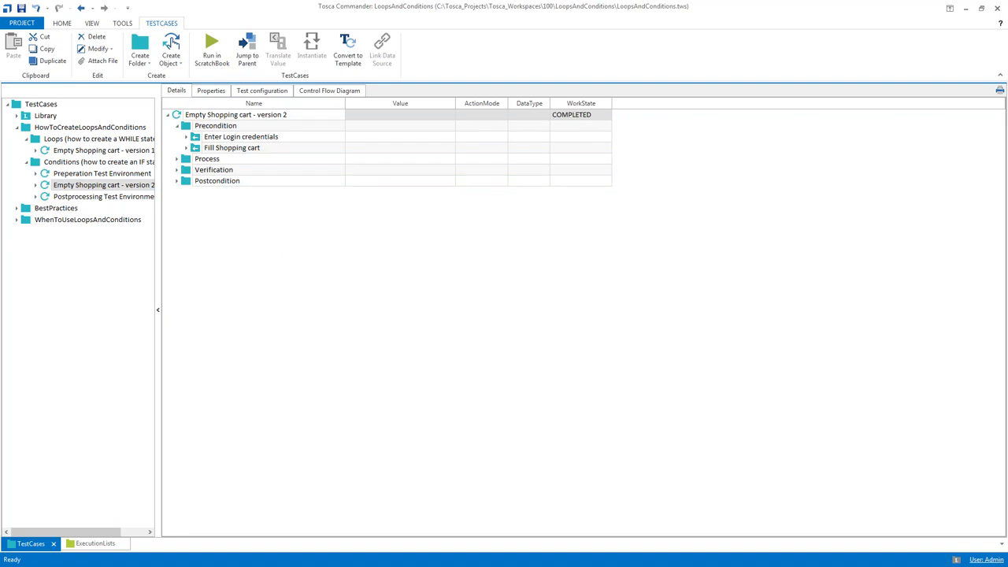
drag(158, 134, 146, 133)
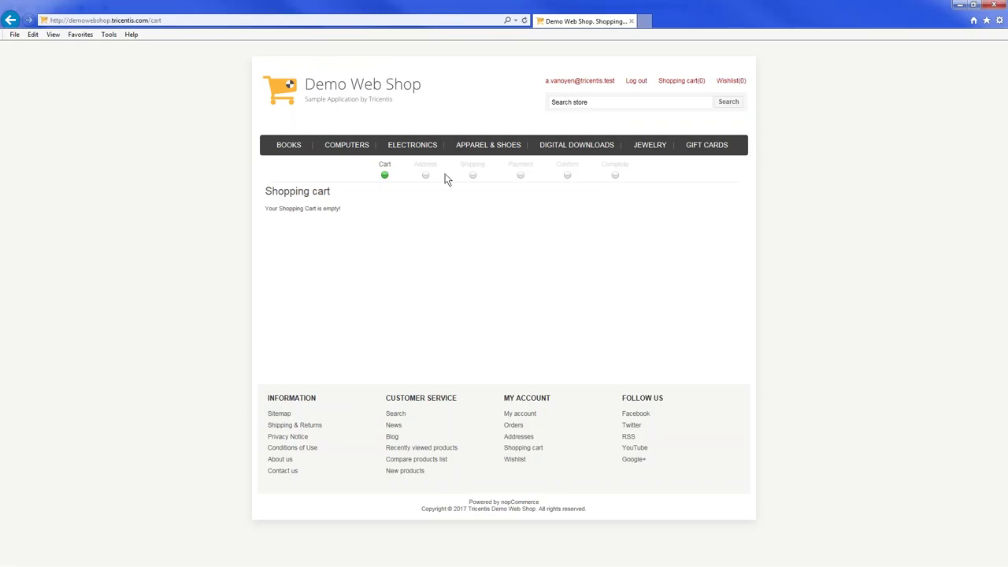
Use the Log out link at the top of the Demo Web Shop page to sign out
click(637, 81)
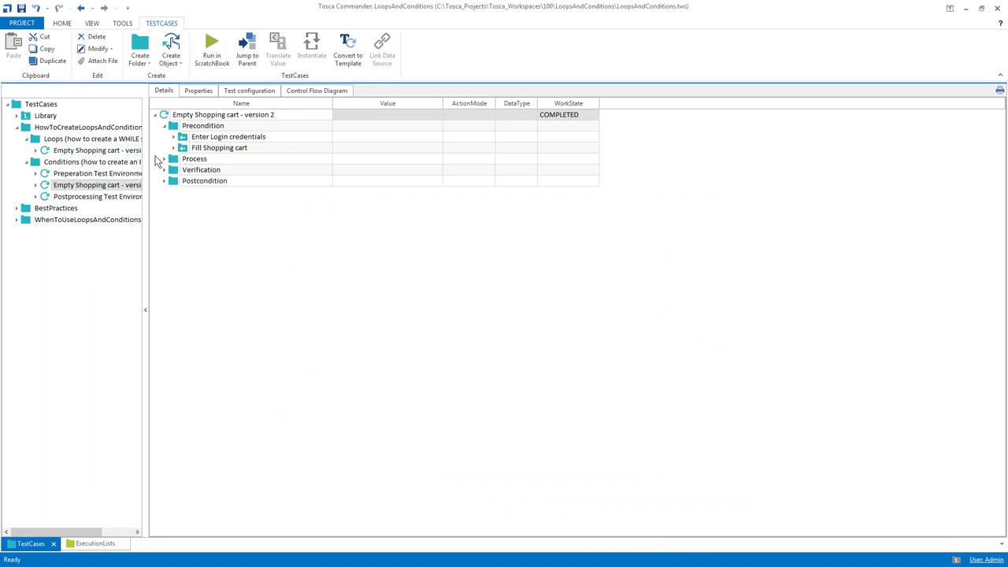
Create an If statement at the top of Precondition named 'Log out if necessary'
click(164, 127)
click(95, 174)
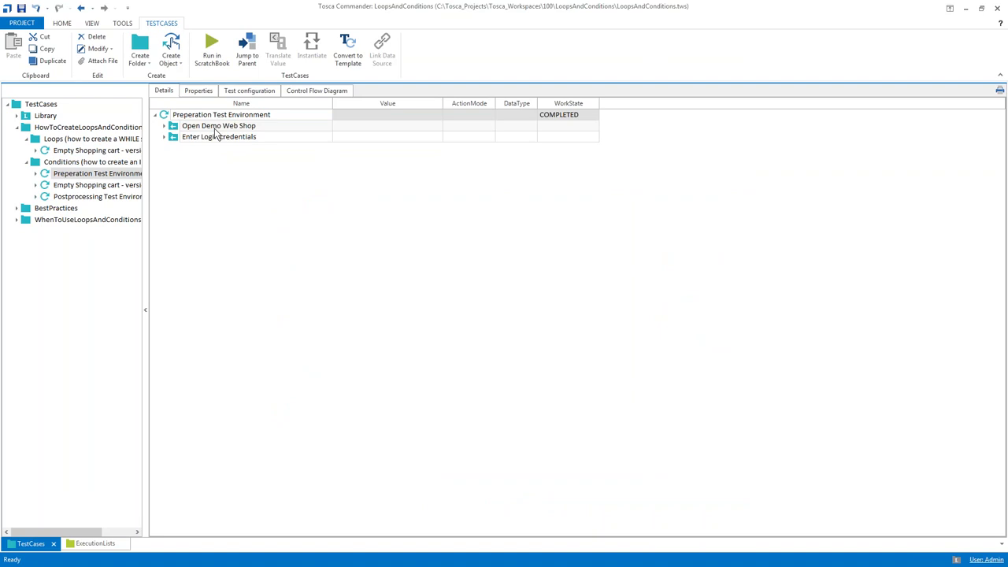
click(132, 189)
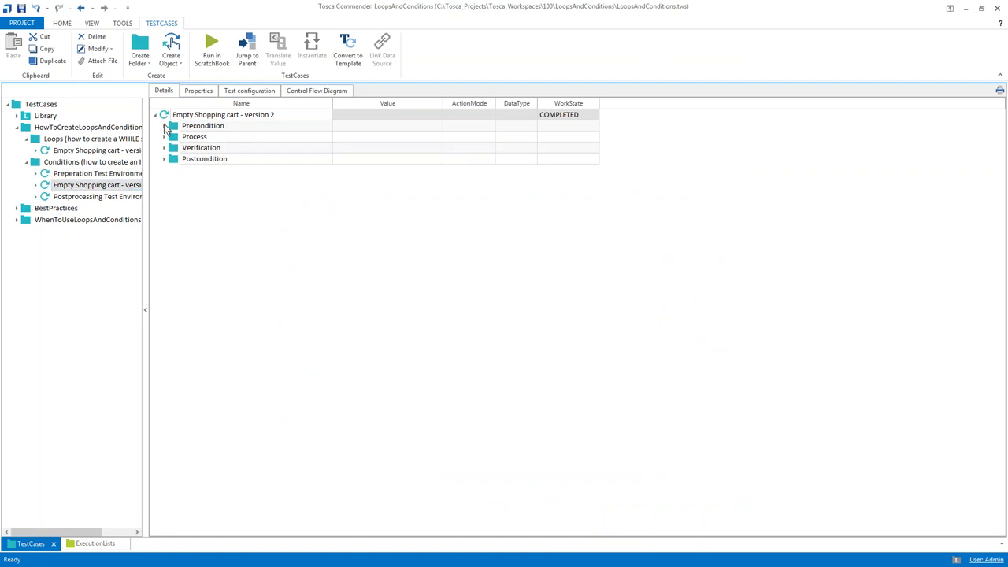
click(164, 126)
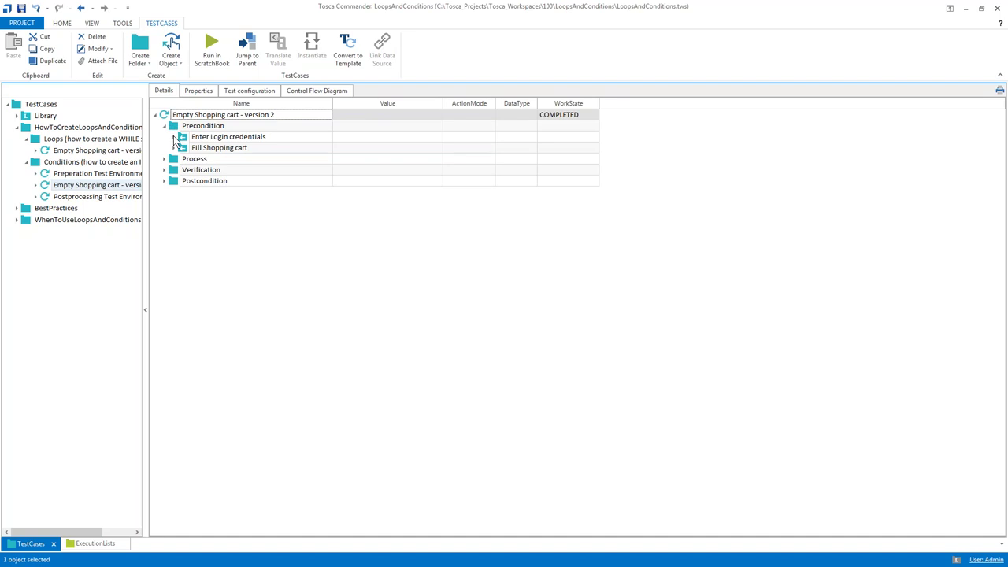
right_click(175, 128)
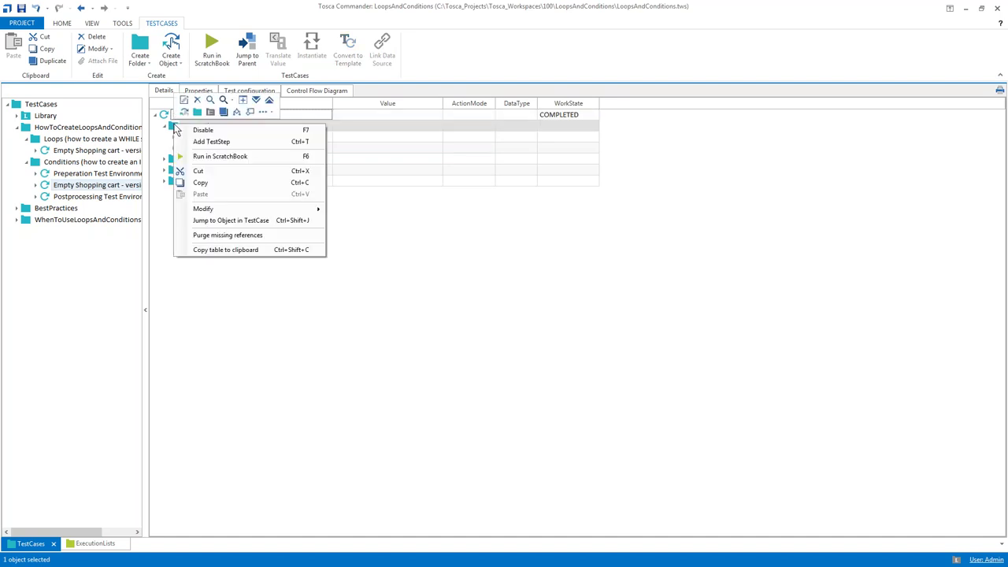
click(240, 115)
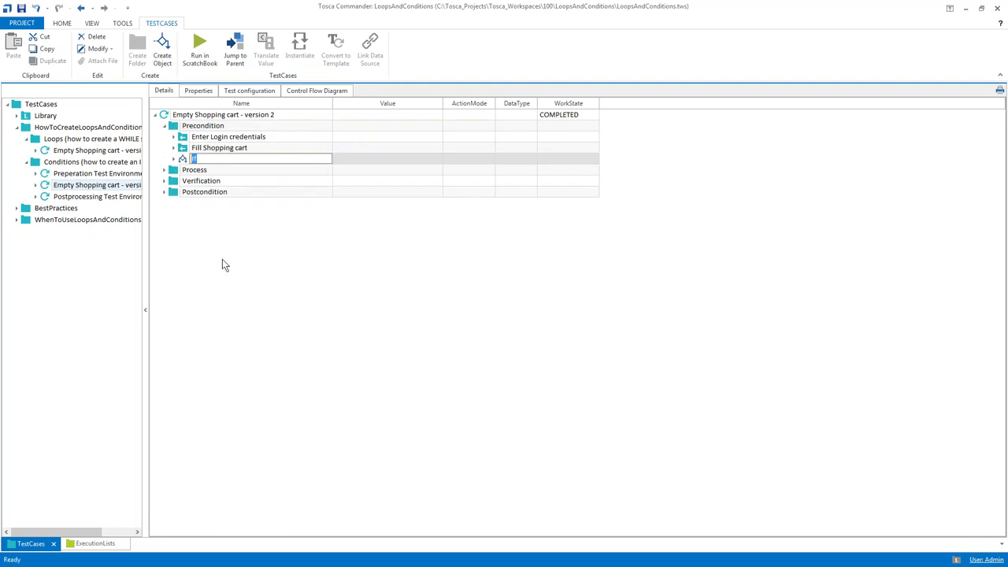
drag(190, 162, 185, 137)
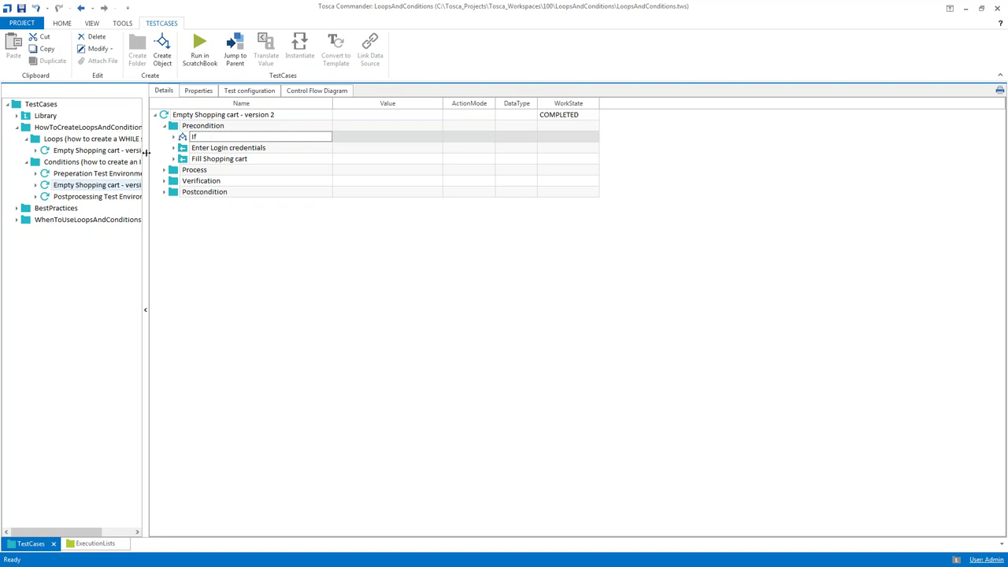
click(146, 154)
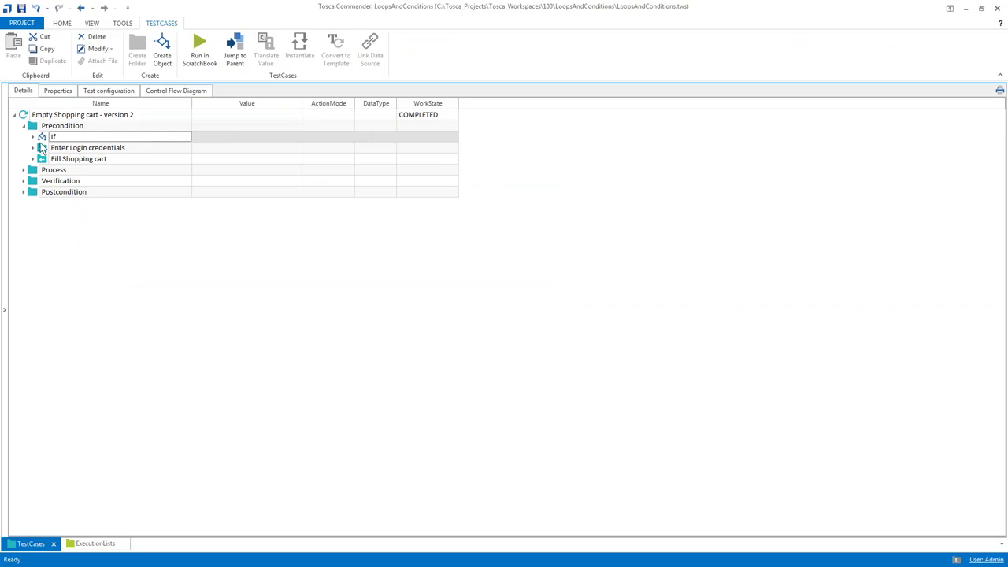
double_click(55, 137)
text(Log out if necessary)
key(Return)
Add a Top Menu step under the If's Condition and select its Log out row
key(Right)
key(Down)
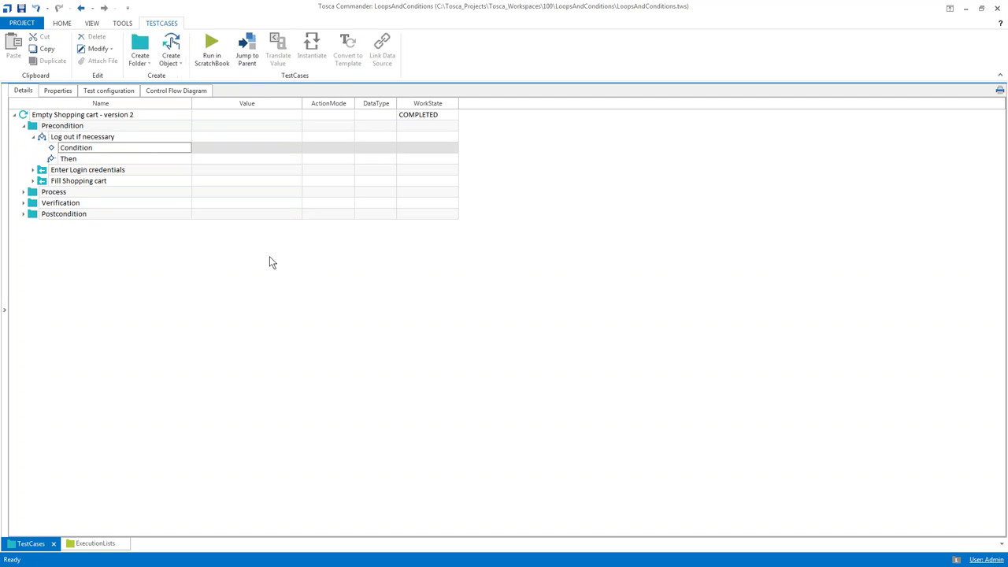
key(ctrl+t)
text(top)
key(Return)
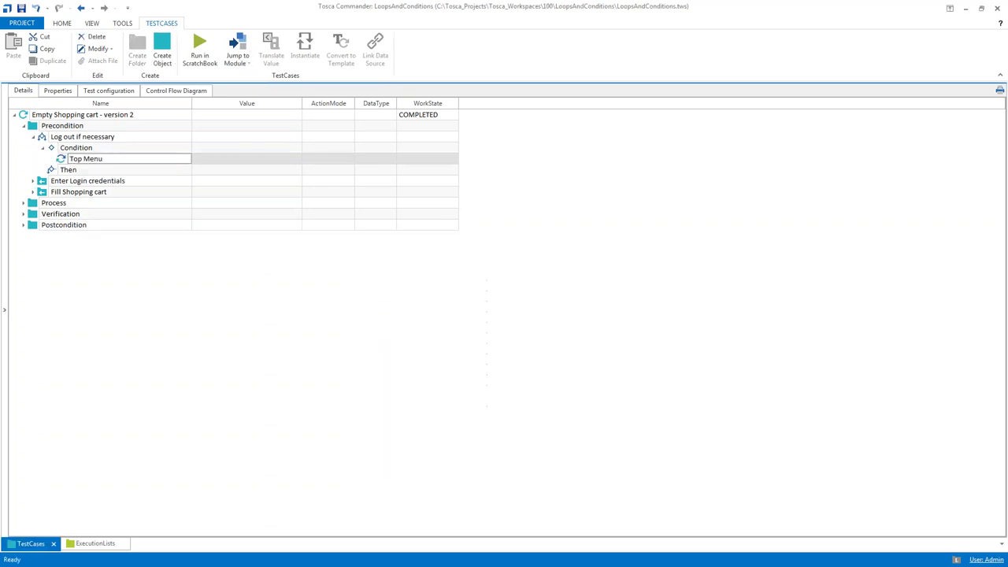
click(49, 158)
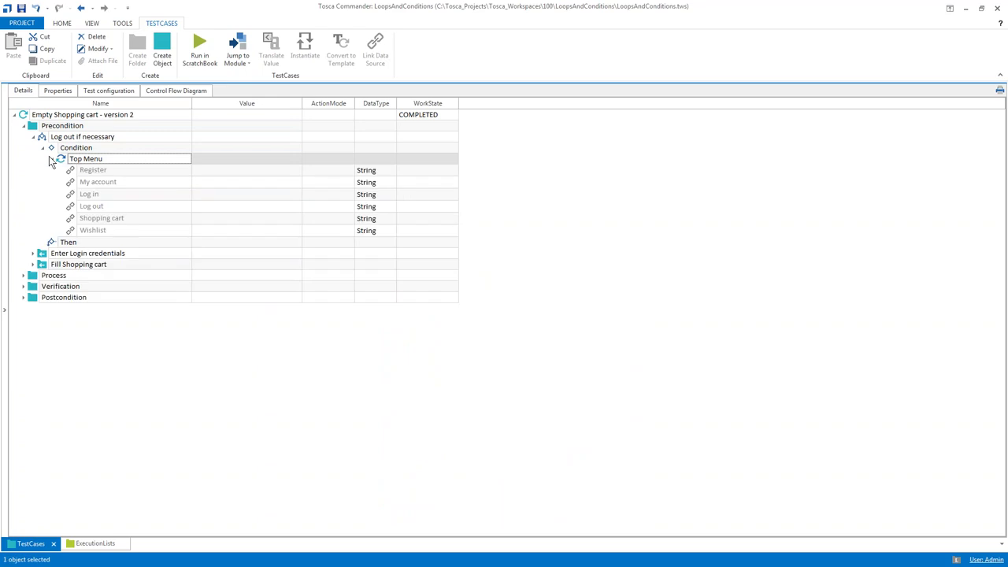
click(206, 207)
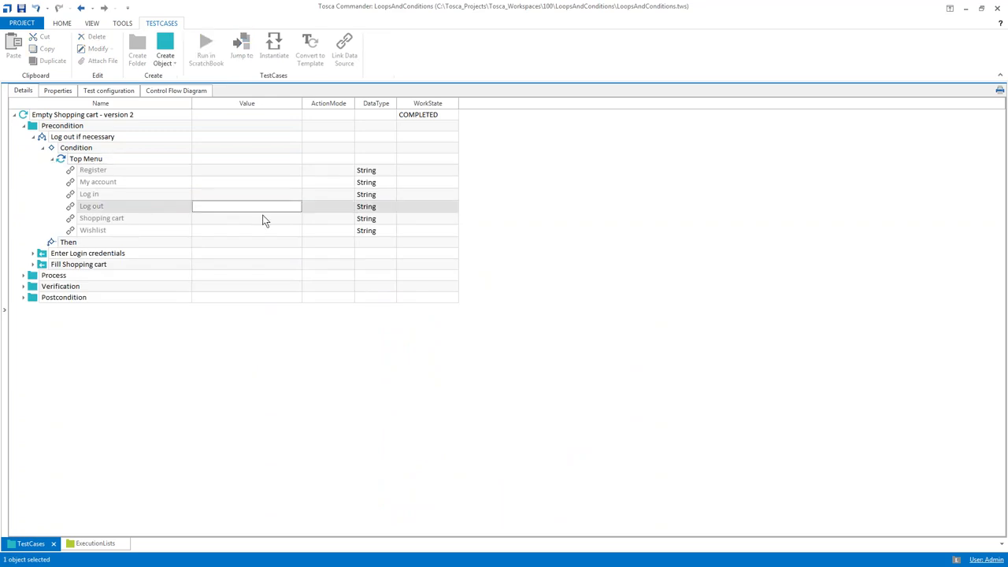
Set the Log out row to Verify with the check Visible == True
click(319, 212)
text(Verify)
key(Return)
key(Tab)
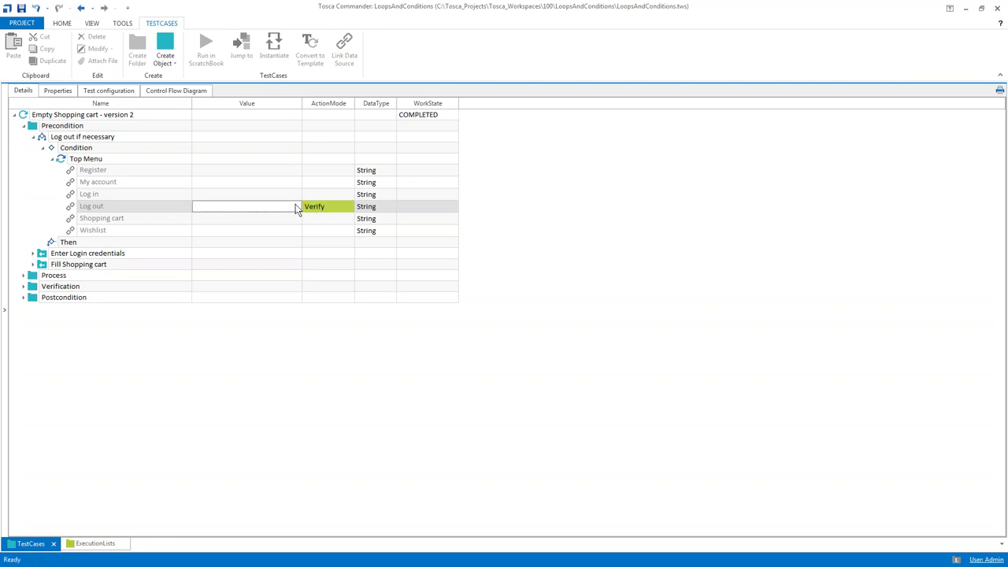
click(296, 207)
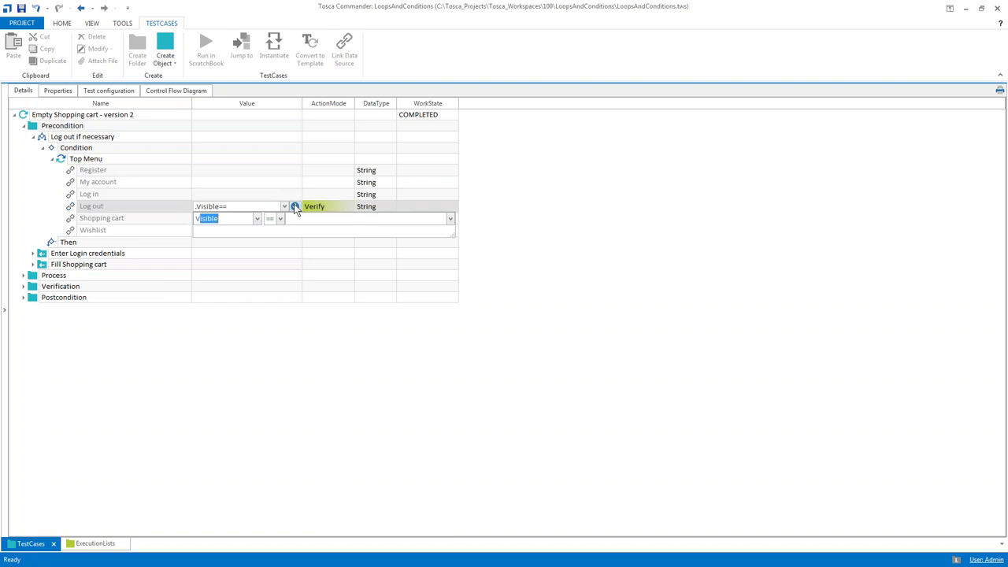
text(True)
click(318, 330)
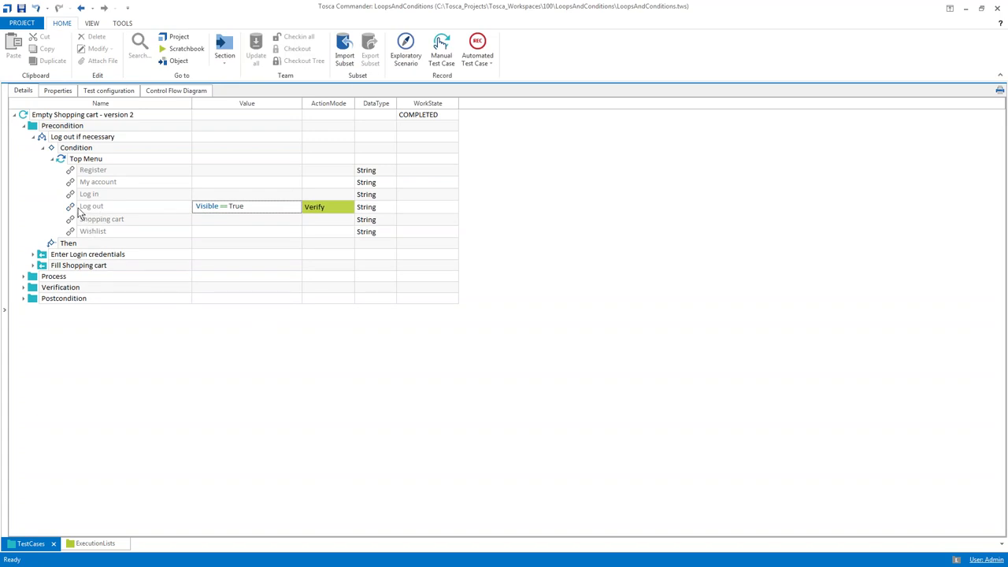
Rename the Top Menu condition step to 'Verify that a User is logged in'
click(81, 161)
key(F2)
text(Verify that User)
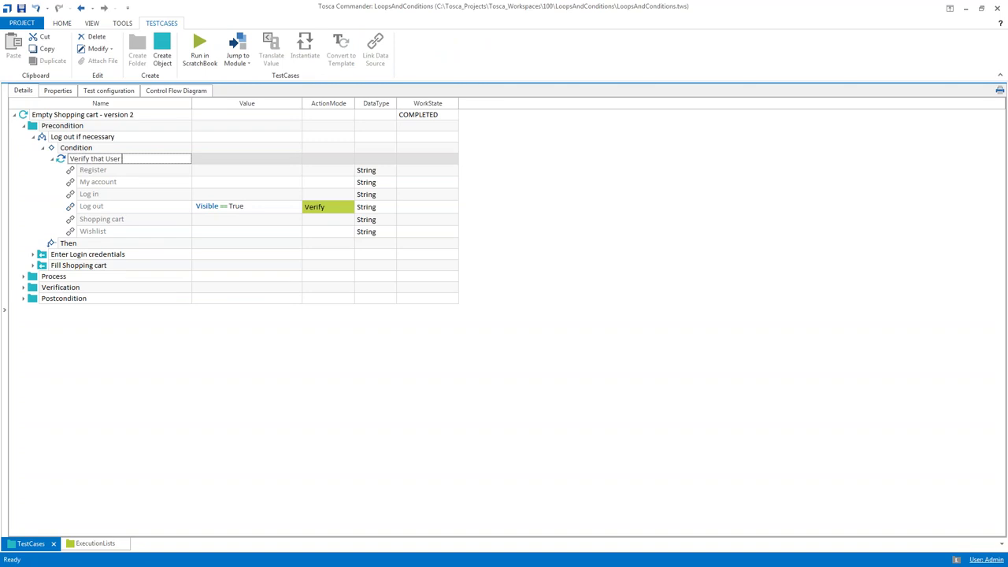
text(a )
text( is logged in)
Add a Top Menu step under Then with its Log out row set to {CLICK}
click(54, 245)
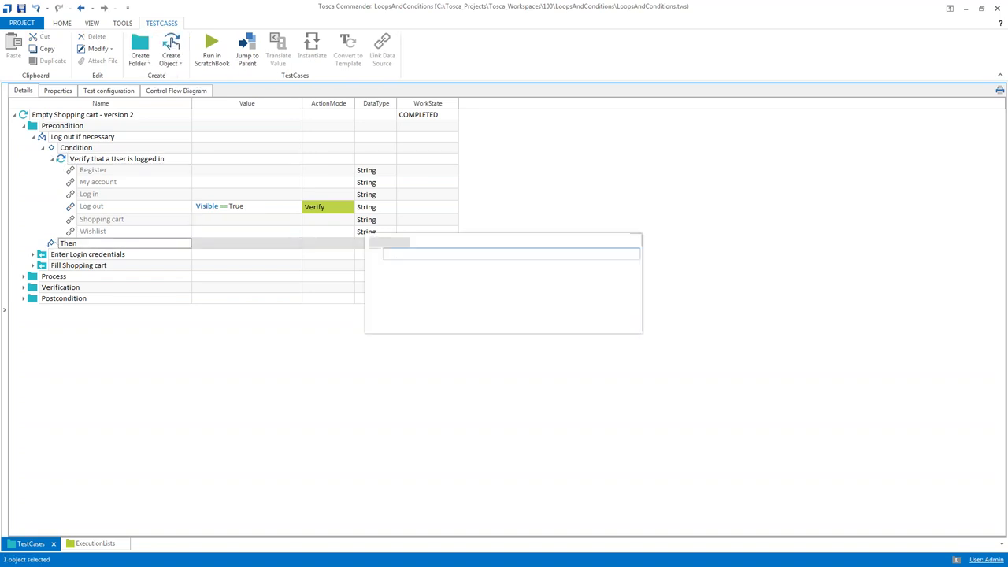
key(ctrl+t)
text(top)
key(Return)
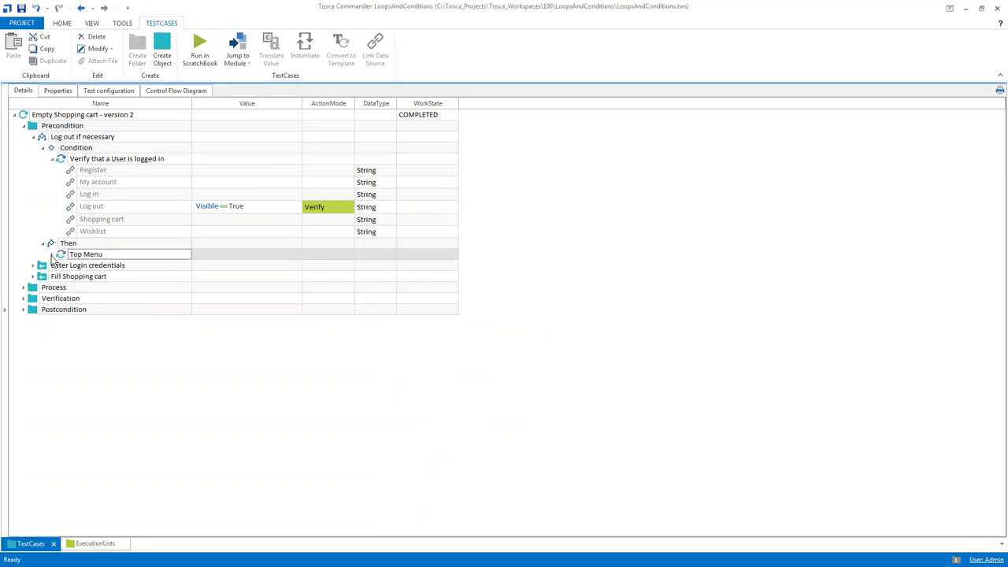
click(52, 254)
click(201, 307)
text([CLICK)
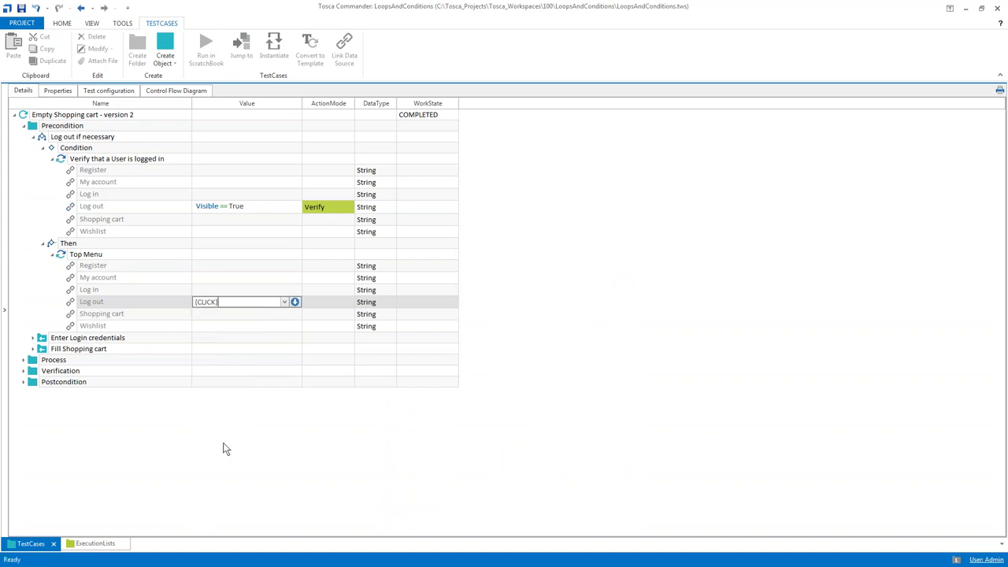
click(208, 320)
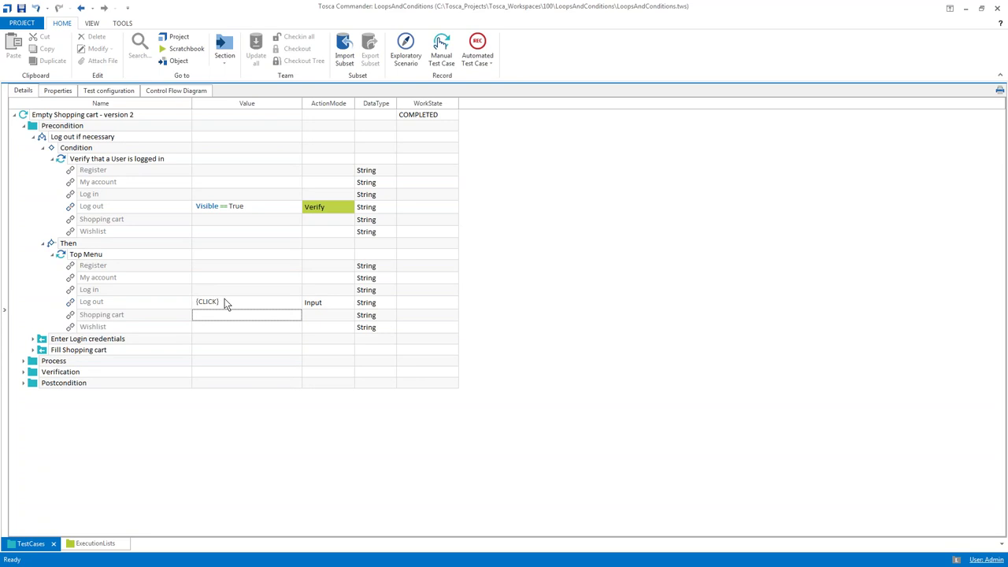
Rename the Then step to 'Log out' and hide the empty test step value rows
click(131, 256)
click(131, 257)
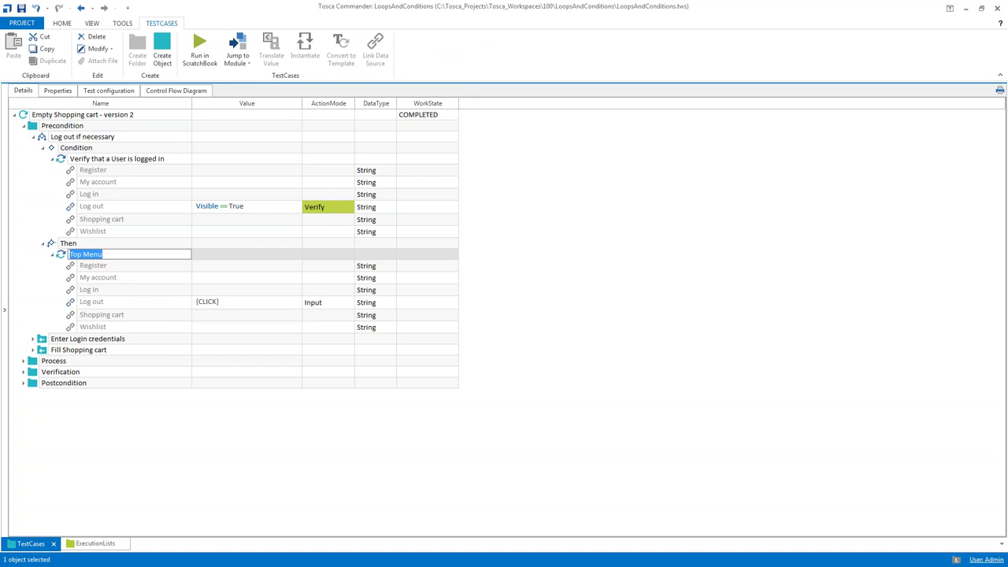
text(Log out)
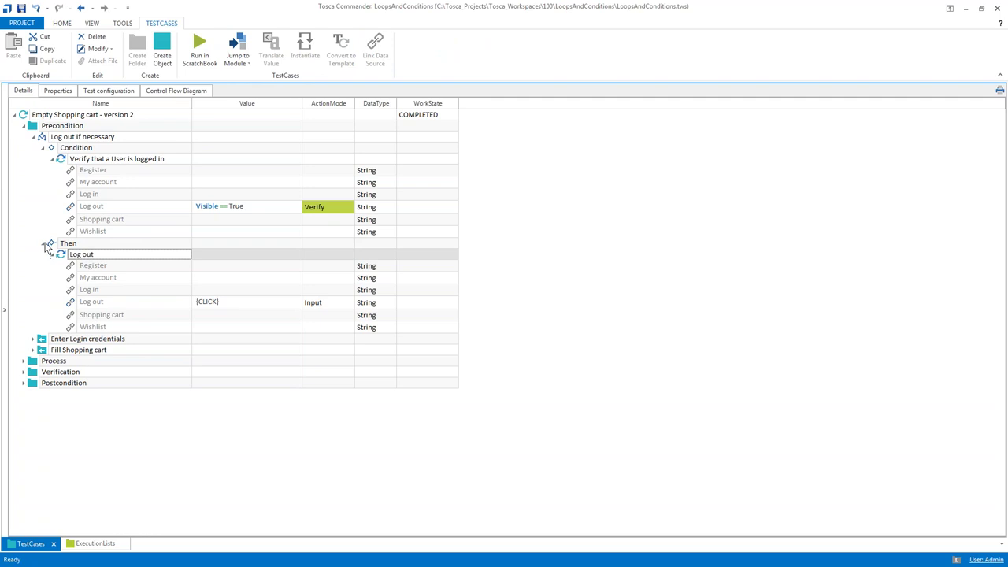
click(42, 242)
click(52, 159)
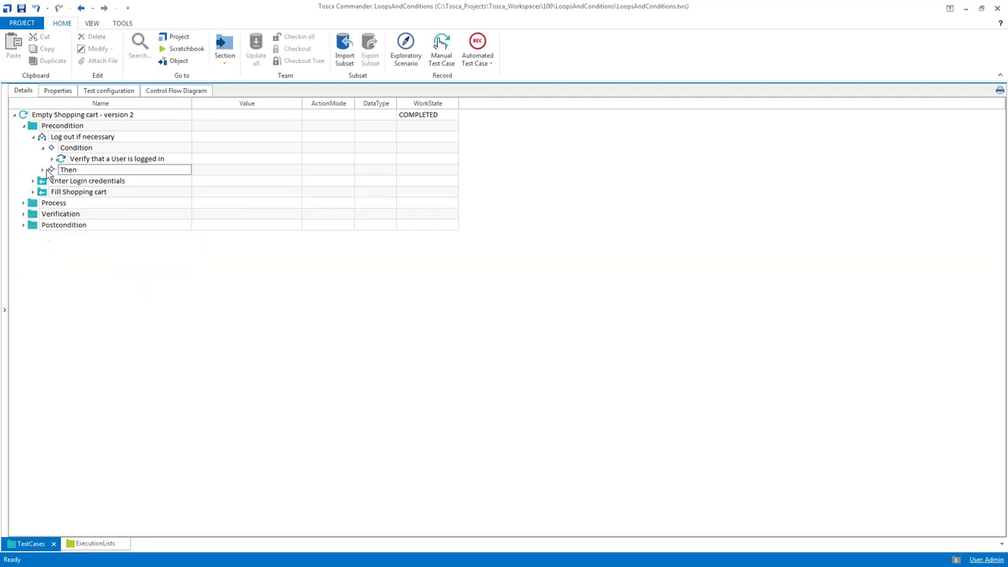
click(43, 169)
click(52, 159)
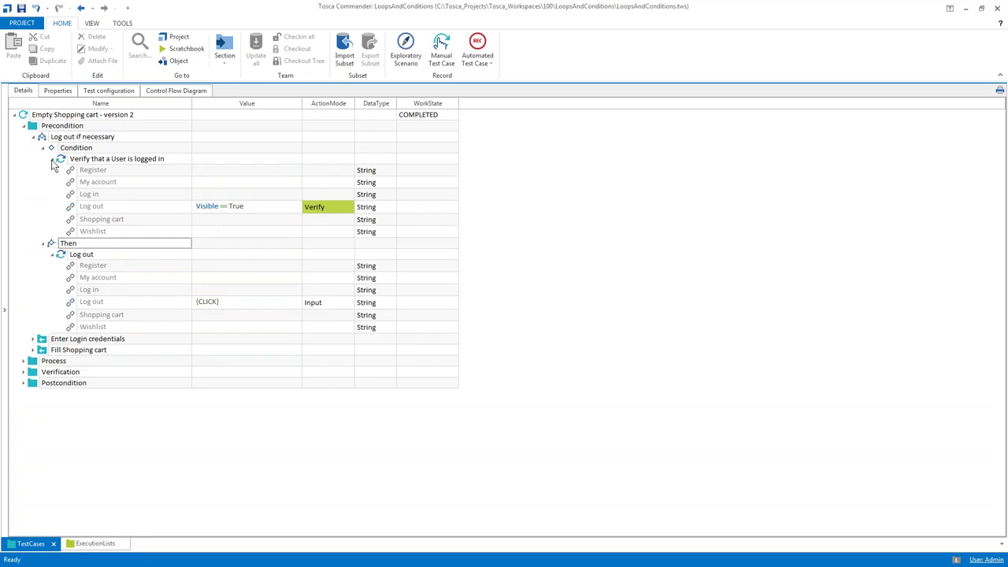
key(F5)
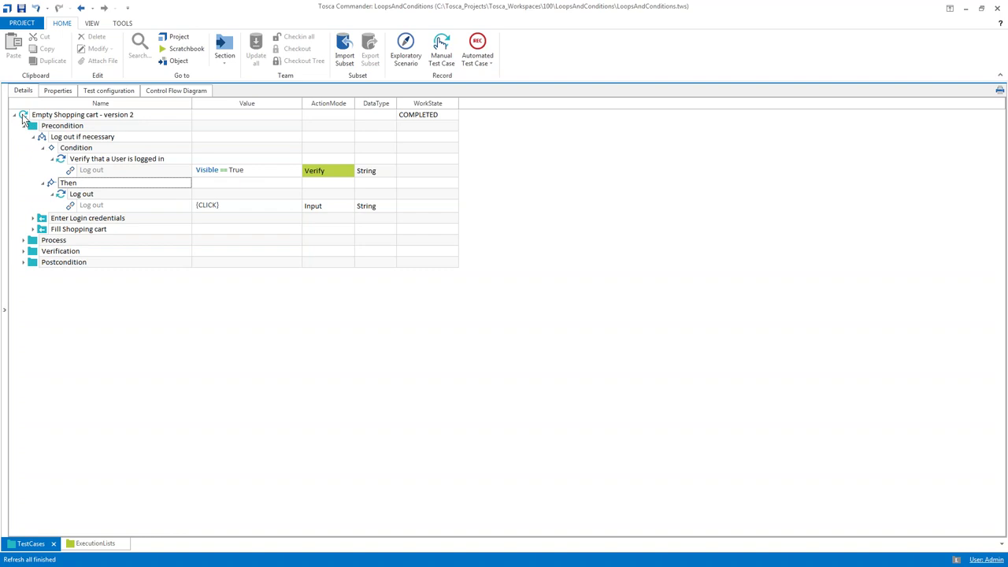
Save the project and run Preperation Test Environment in the ScratchBook
click(5, 125)
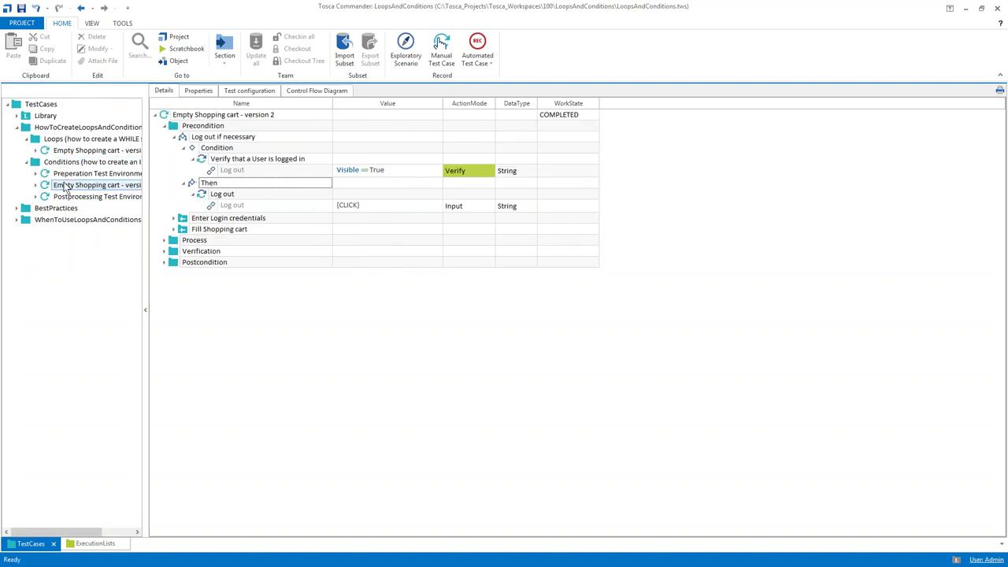
click(69, 175)
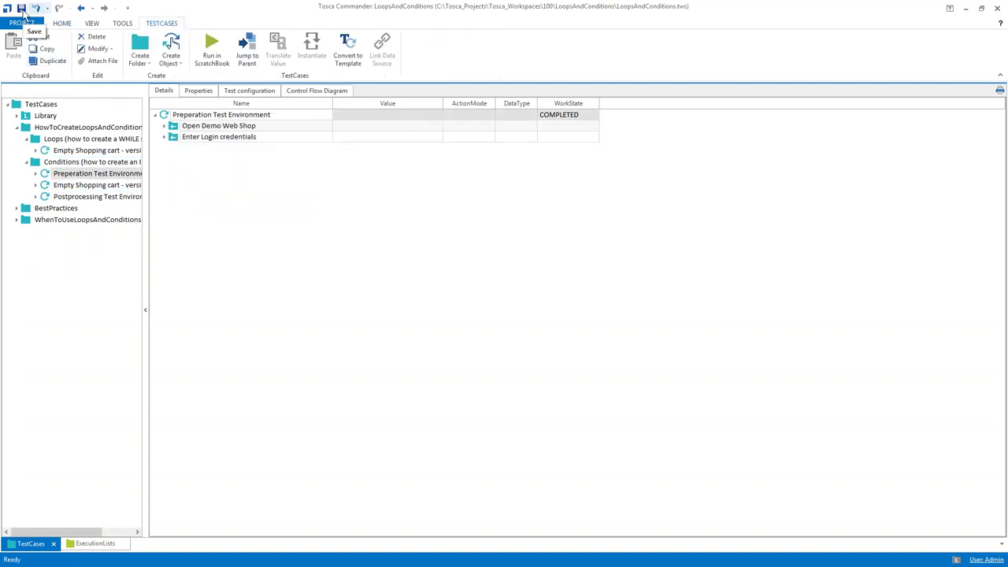
click(21, 9)
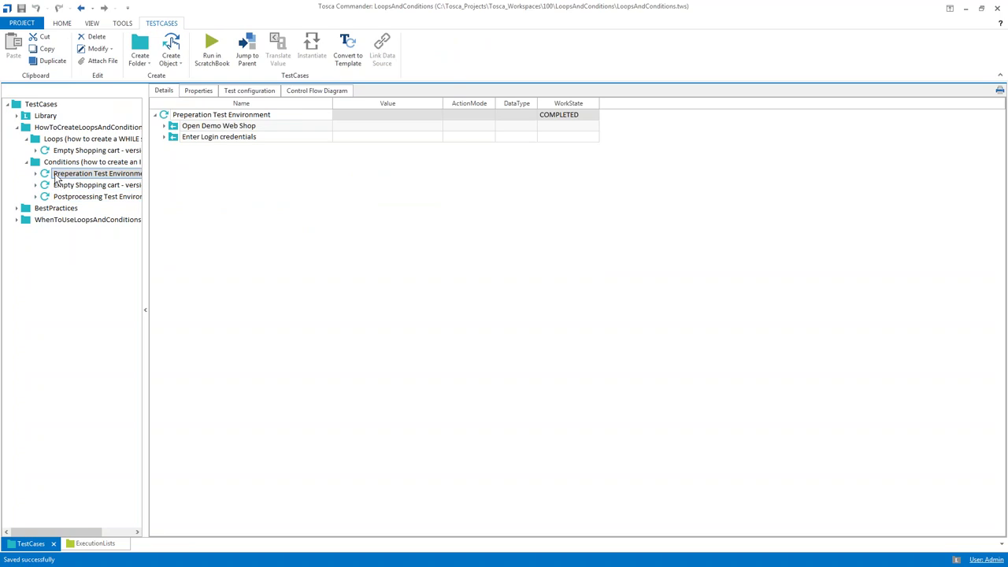
key(F6)
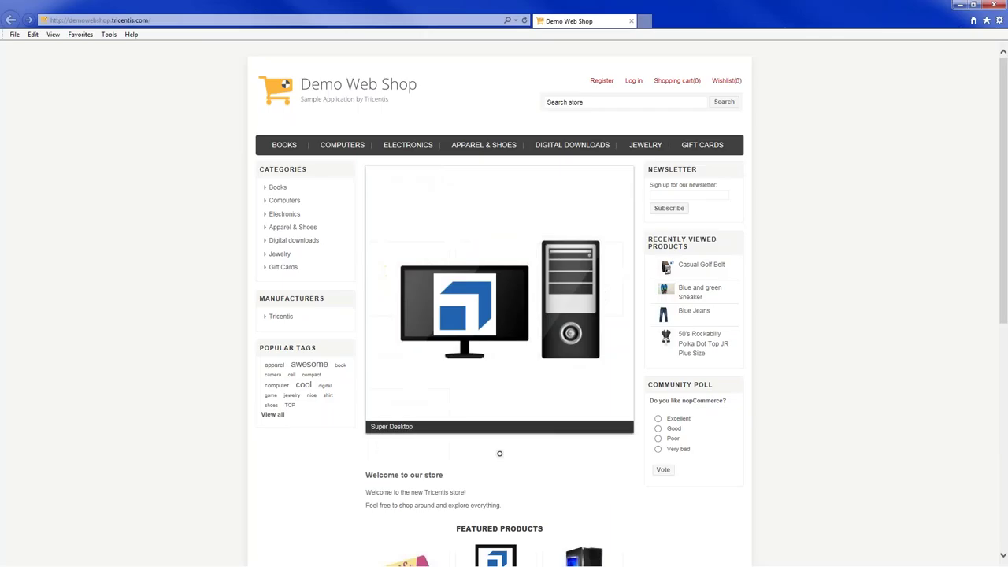
Let the web shop sign-in finish, close ScratchBook and reopen Empty Shopping cart - version 2
click(633, 44)
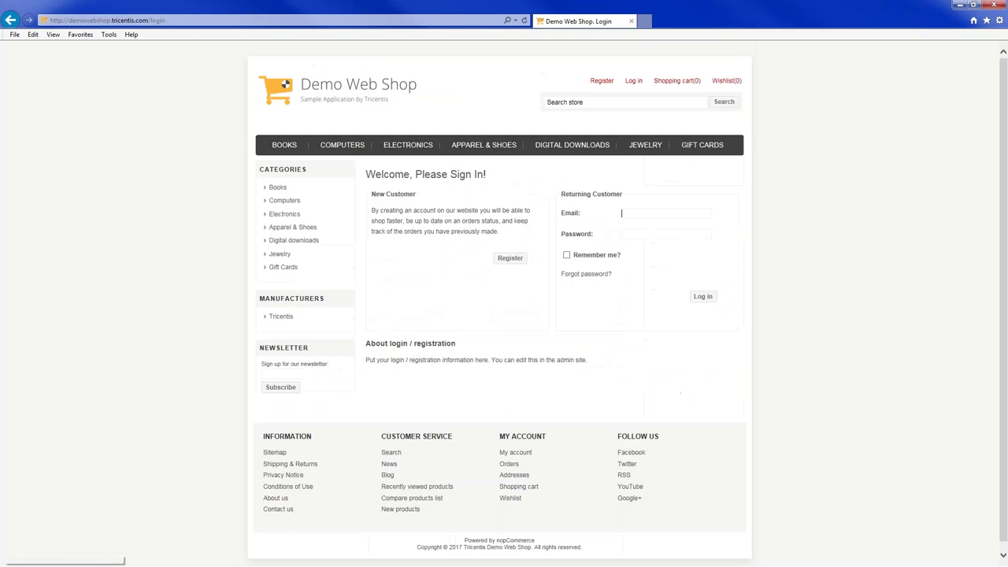
click(703, 290)
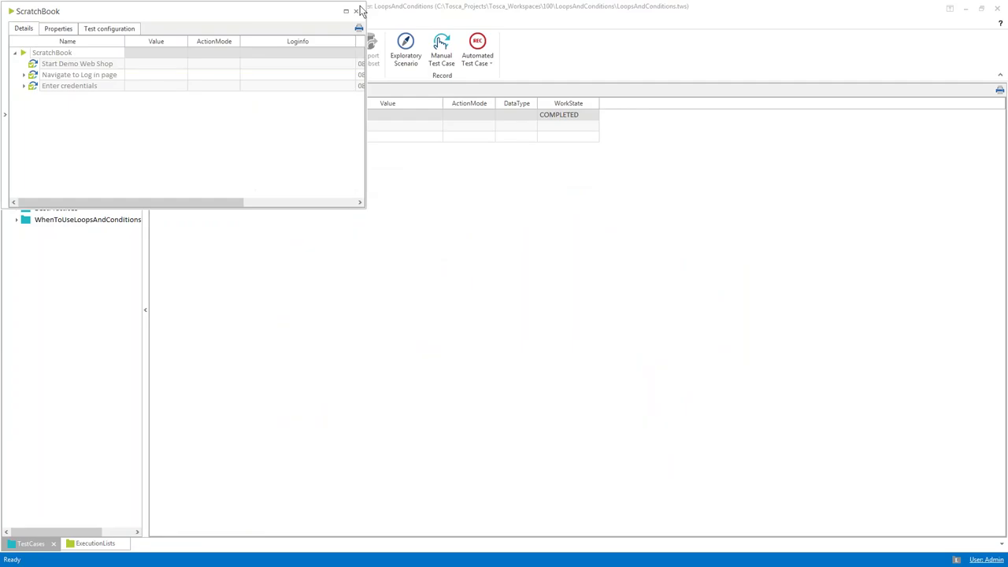
click(355, 11)
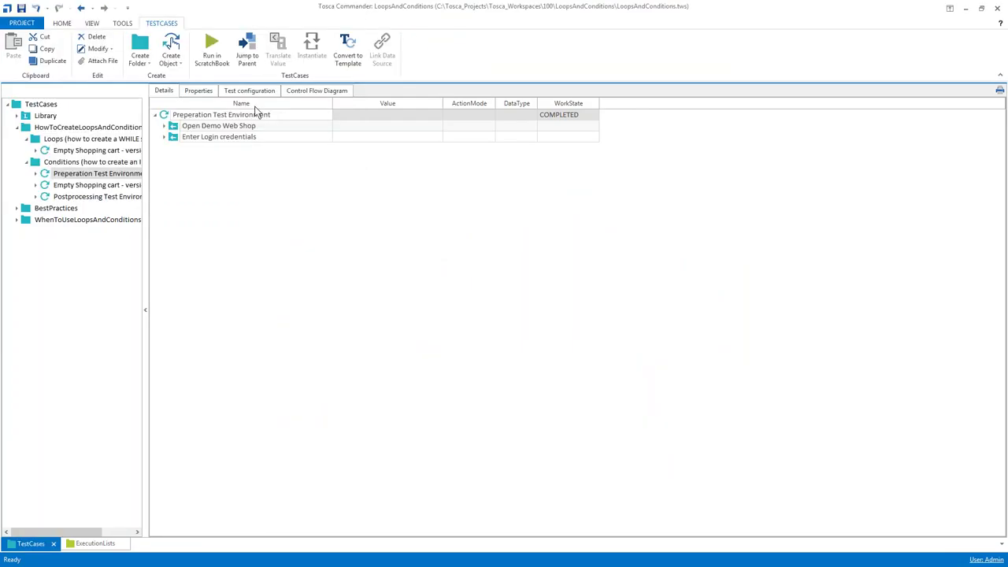
click(124, 185)
click(177, 138)
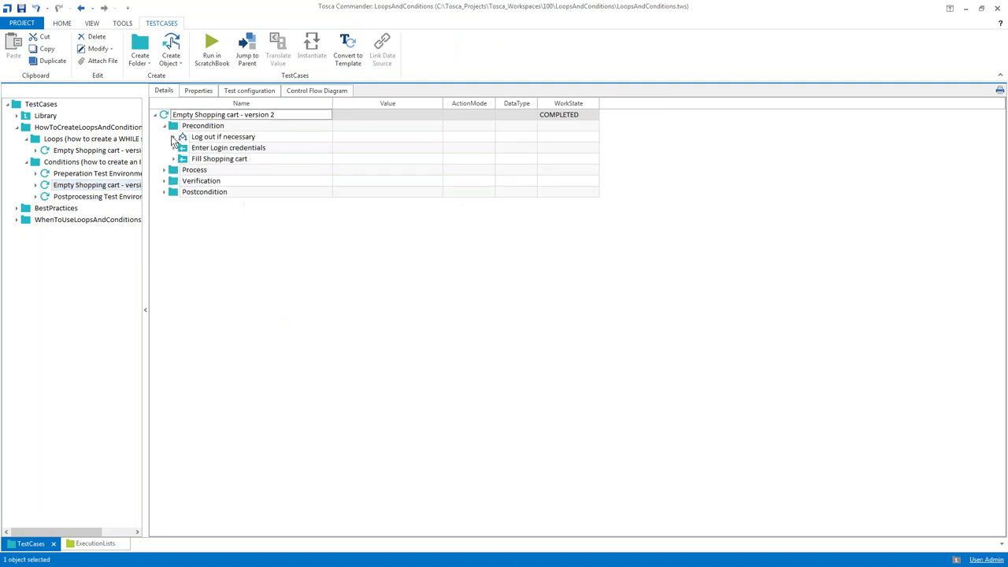
Expand Log out if necessary and run Empty Shopping cart - version 2 with F6
click(174, 137)
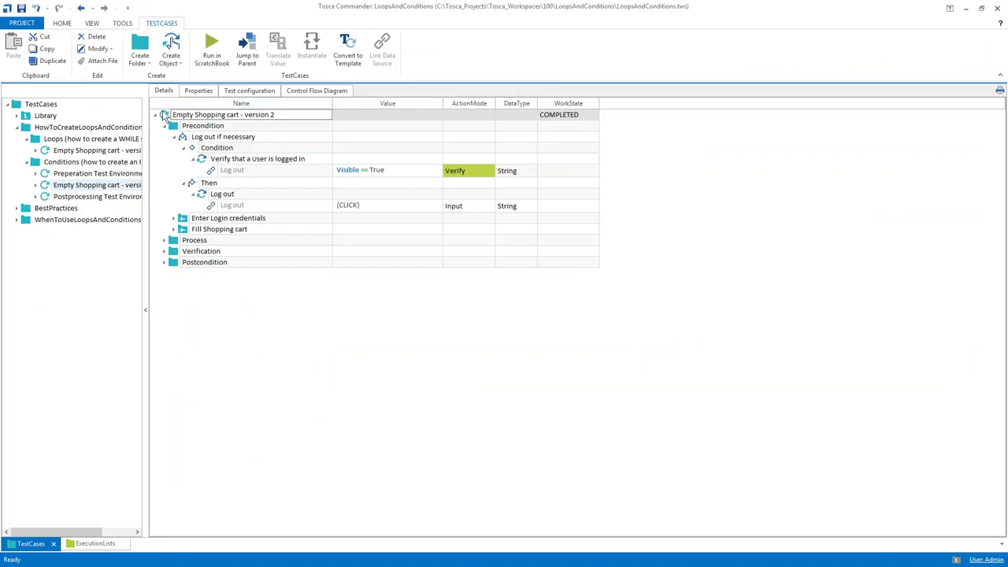
key(F6)
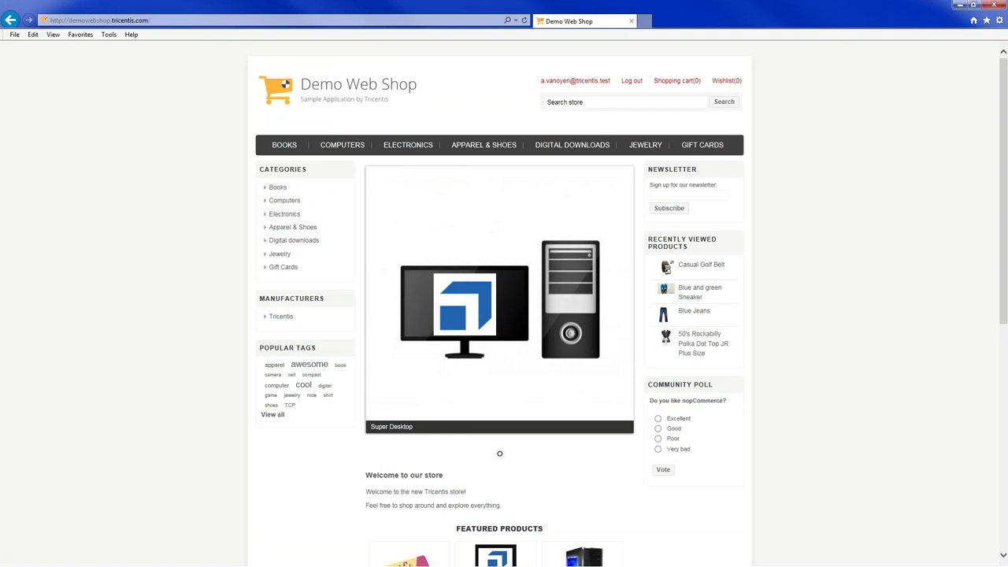
Log out and sign back in to Demo Web Shop with the filled credentials
click(631, 45)
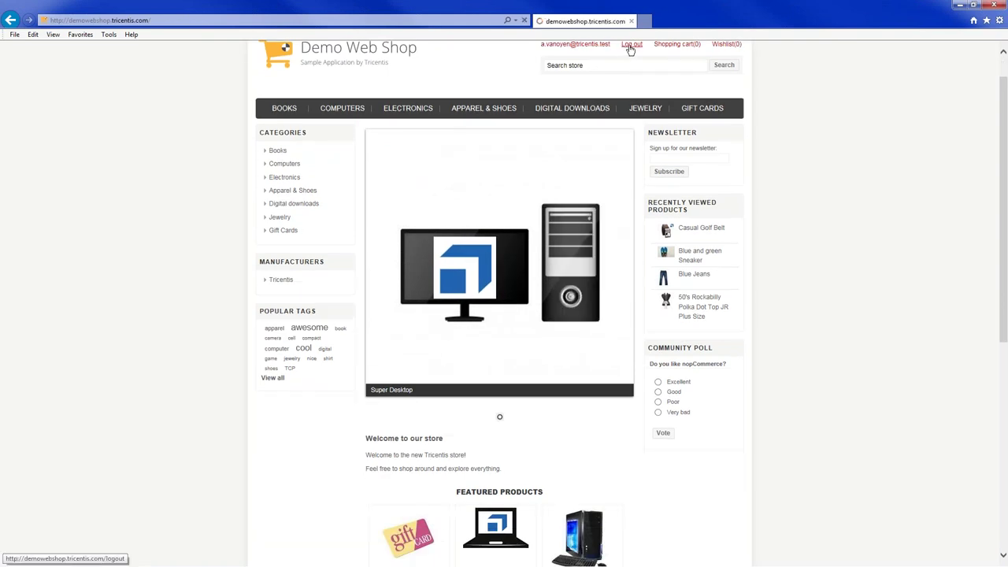
click(633, 44)
click(703, 291)
scroll(500, 315, down, 2)
Open the Blue Jeans product page in Apparel & Shoes and return to the category
click(483, 45)
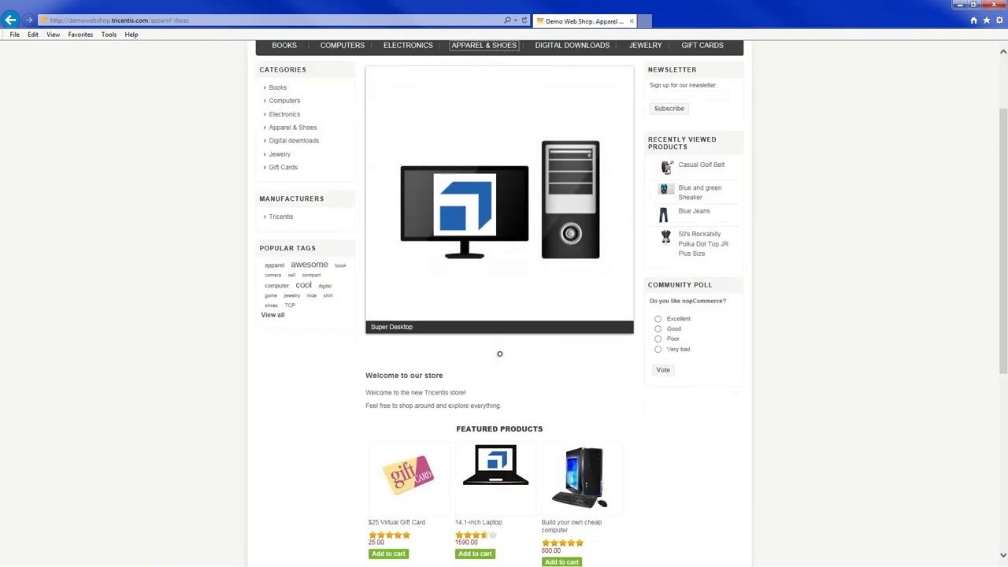
scroll(500, 315, down, 5)
click(560, 164)
scroll(534, 337, down, 5)
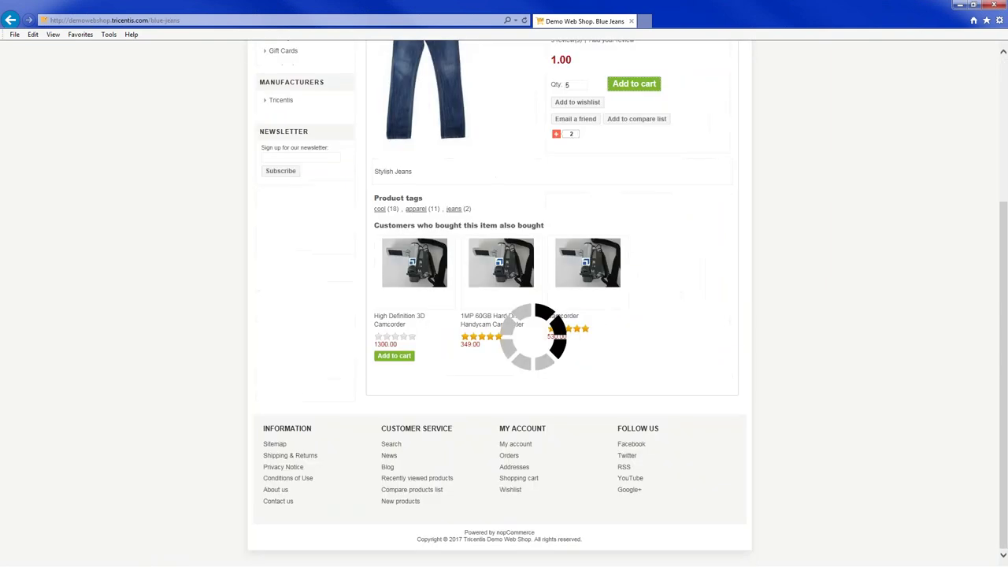
scroll(505, 283, up, 5)
click(292, 121)
Add the Blue and green Sneaker and the Casual Golf Belt to the cart
scroll(505, 283, down, 3)
click(488, 164)
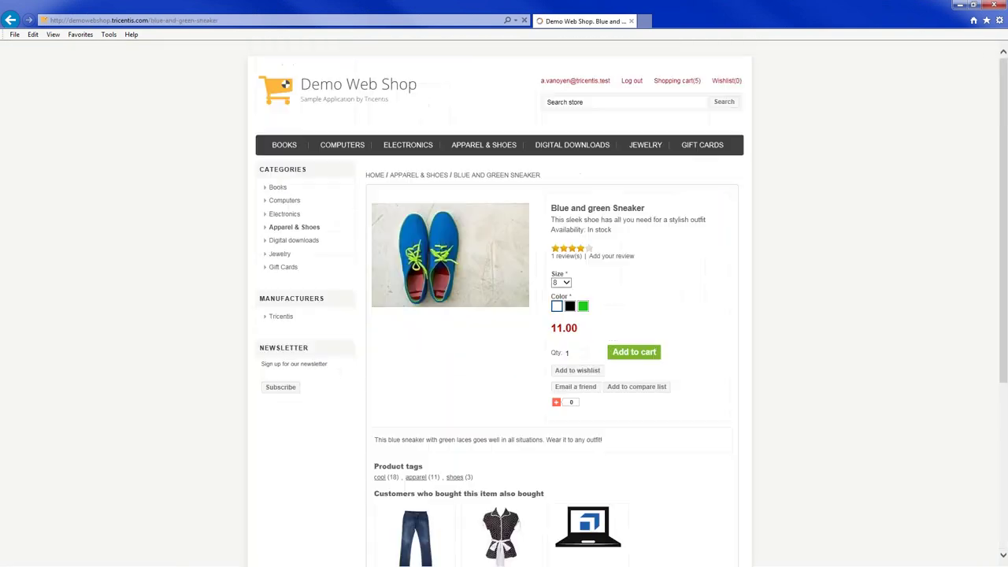
scroll(504, 315, down, 5)
click(635, 84)
click(286, 131)
scroll(504, 284, down, 3)
click(650, 163)
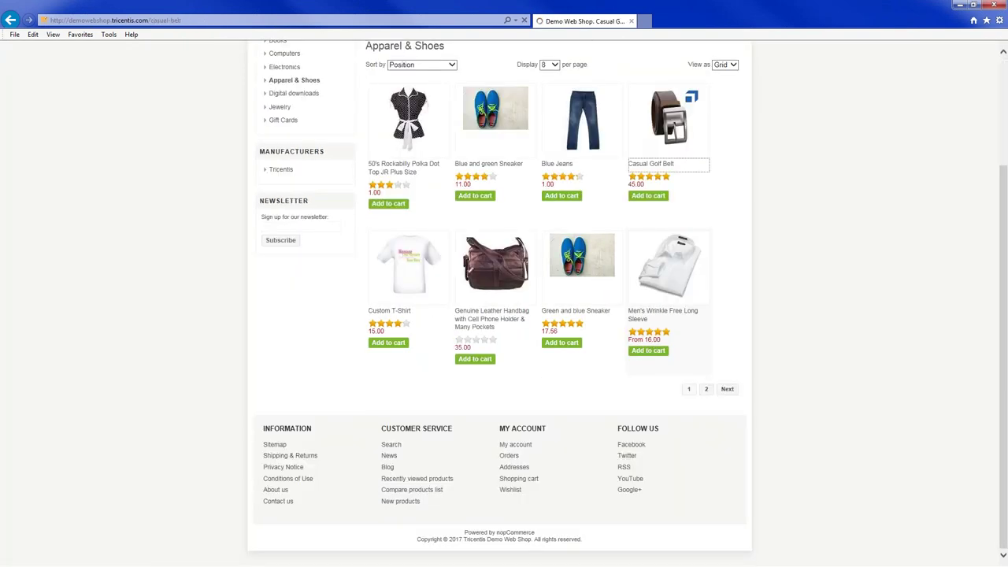
click(635, 95)
Remove the belt, sneaker and Blue Jeans one by one until empty, then log out
click(676, 81)
scroll(279, 230, down, 3)
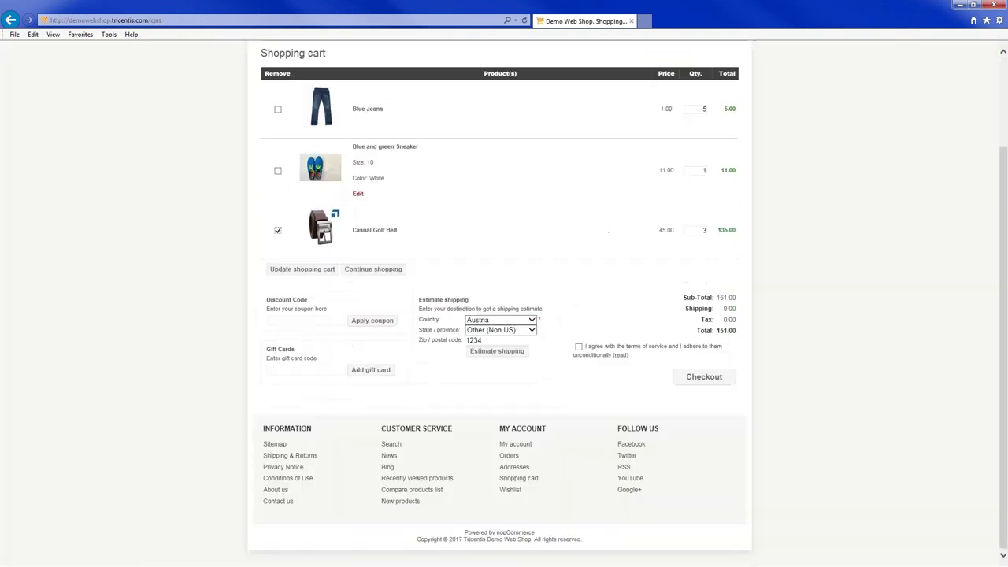
click(277, 230)
click(302, 268)
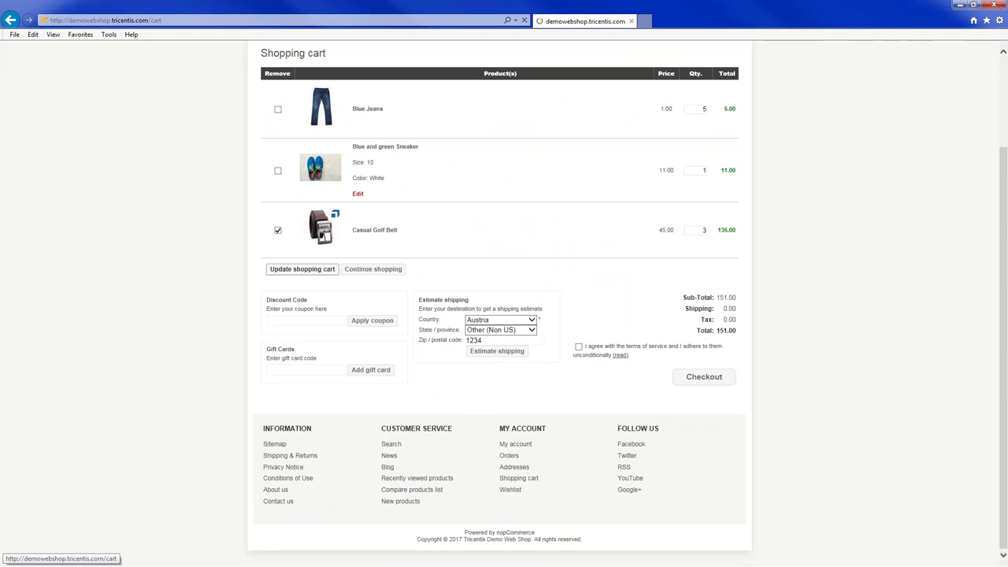
click(277, 226)
click(303, 270)
click(282, 225)
click(307, 267)
click(637, 80)
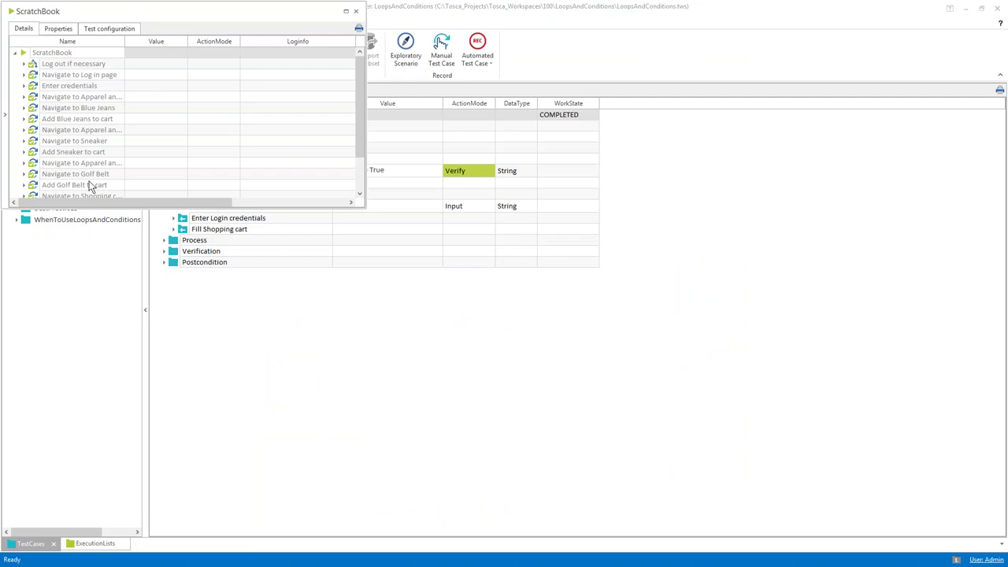
Enlarge the results, expand the nested Log out results and widen to show timing columns
drag(93, 209, 90, 300)
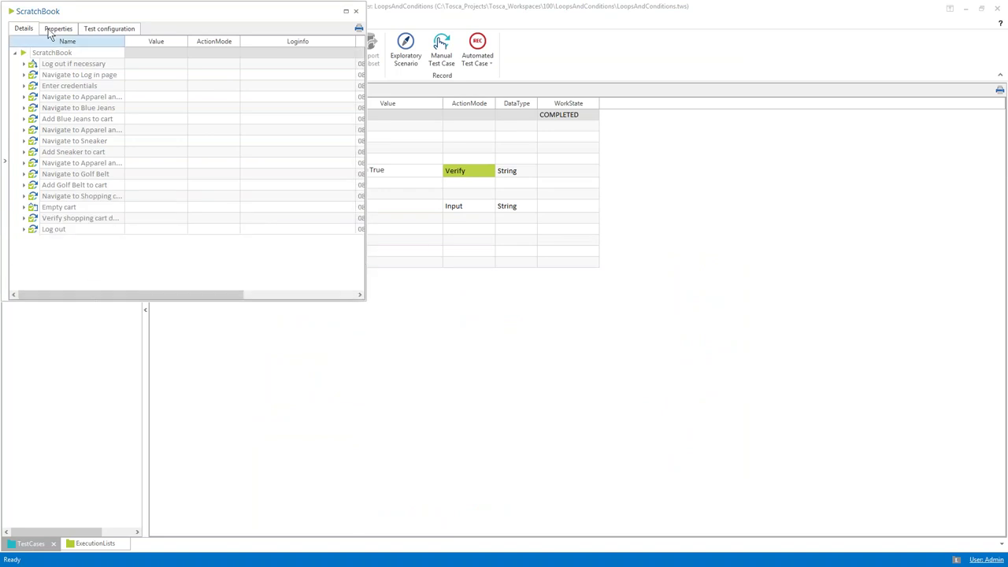
click(24, 64)
click(34, 75)
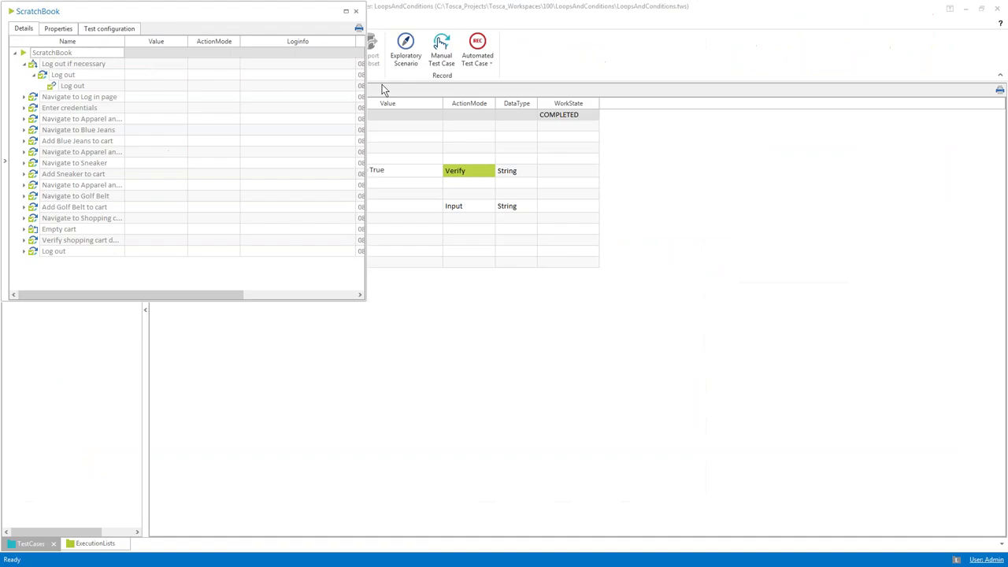
drag(366, 88, 510, 98)
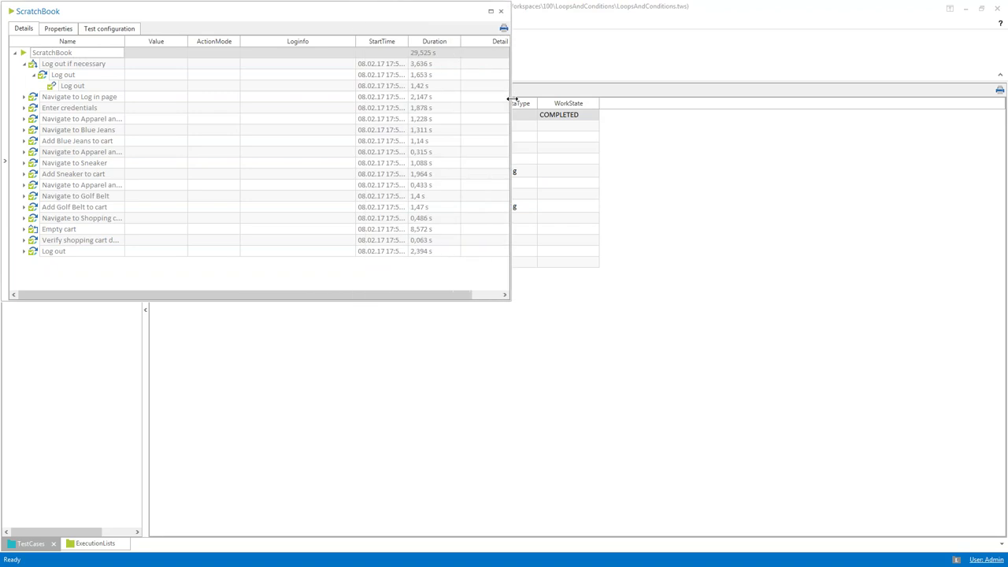
click(433, 68)
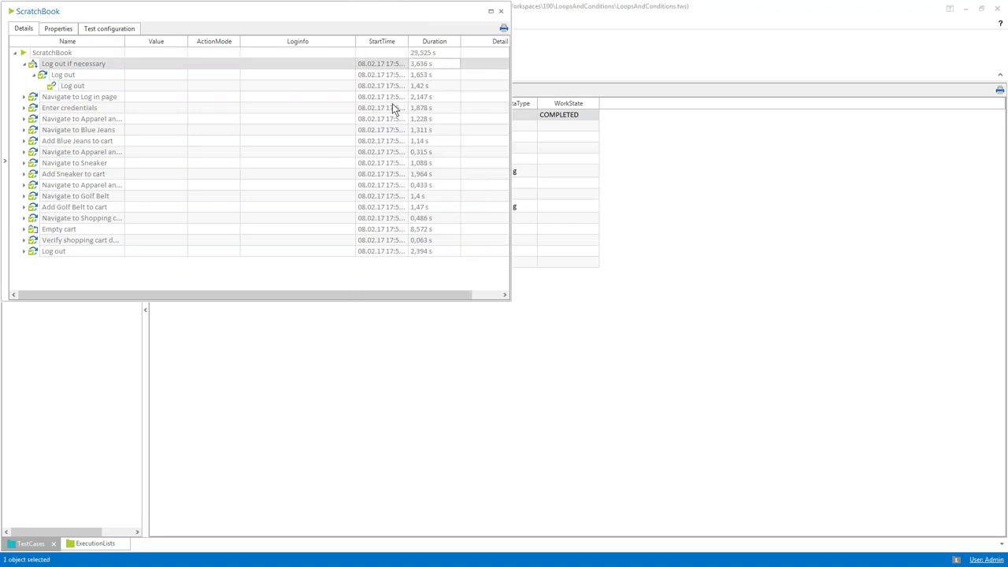
Rerun all ScratchBook entries from the root entry's context menu
click(25, 55)
right_click(26, 54)
click(51, 72)
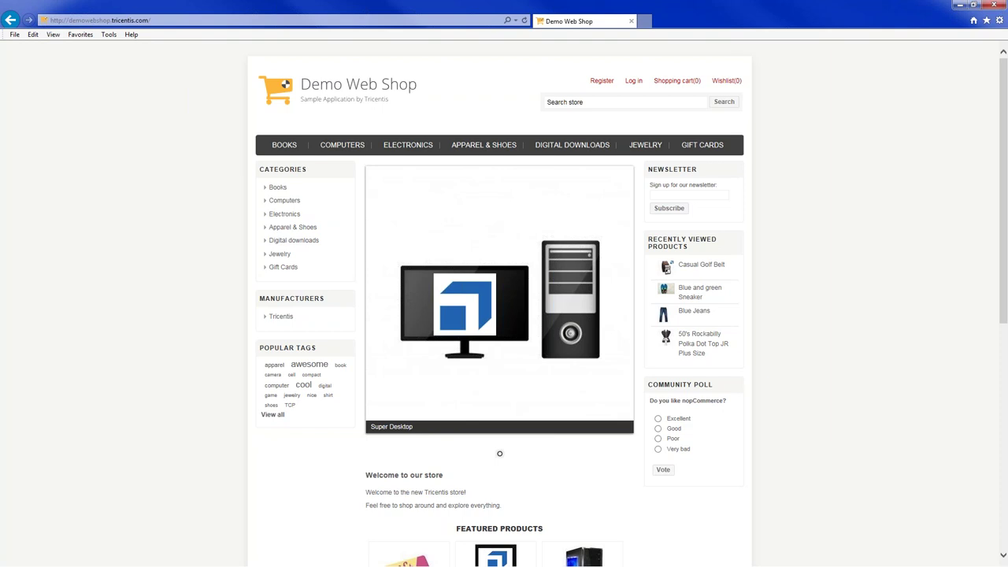
Sign in to the shop with the account e-mail and password
scroll(504, 315, down, 1)
click(634, 43)
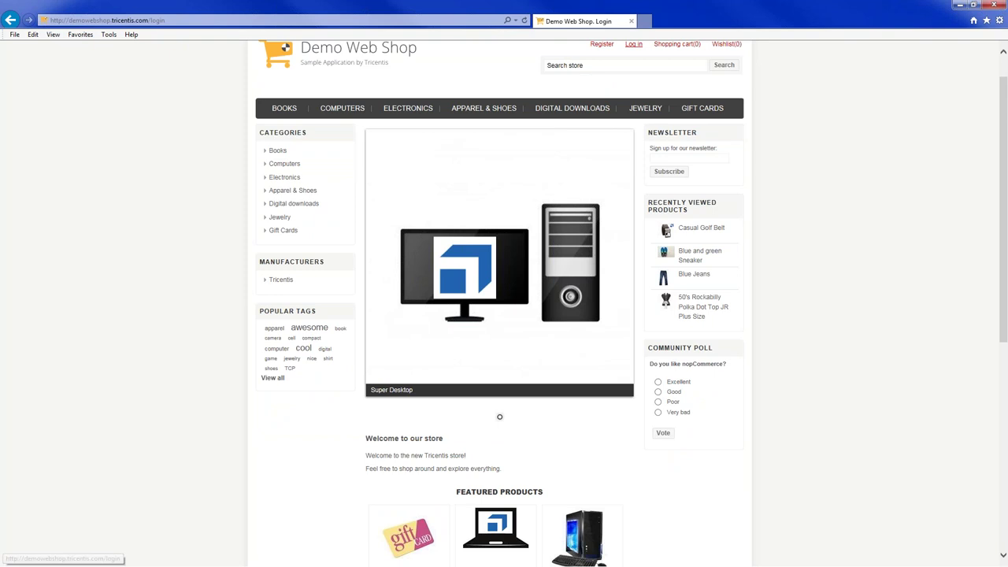
key(Tab)
scroll(703, 291, down, 1)
click(703, 291)
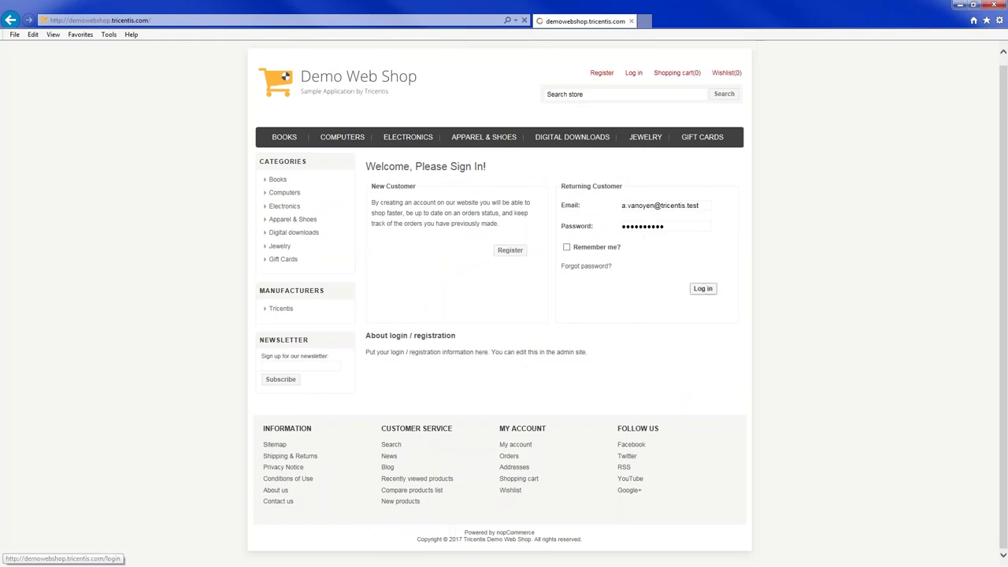
Add 5 Blue Jeans to the cart from Apparel & Shoes
scroll(499, 315, down, 1)
click(484, 45)
scroll(499, 315, down, 2)
click(556, 163)
text(5)
scroll(500, 315, down, 4)
click(634, 83)
Add the Blue and green Sneaker in size 10 to the cart
click(292, 128)
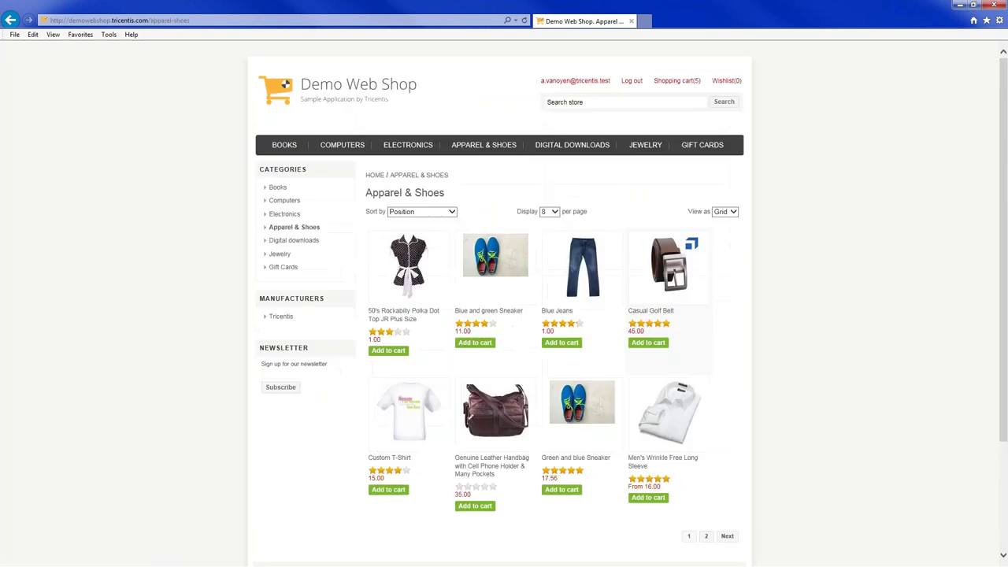
scroll(499, 315, down, 2)
click(495, 162)
click(561, 281)
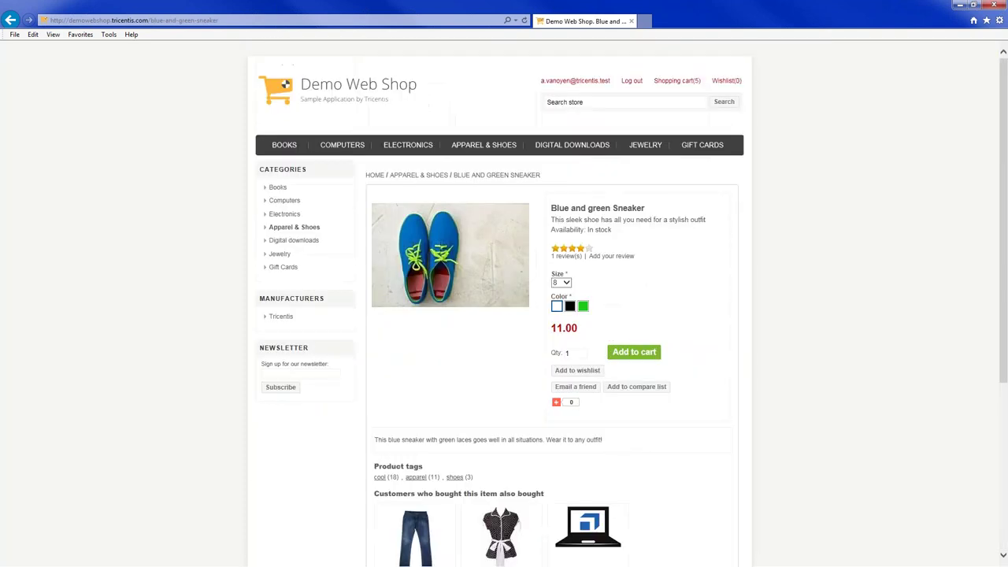
click(634, 351)
Add 3 Casual Golf Belts to the cart
click(294, 127)
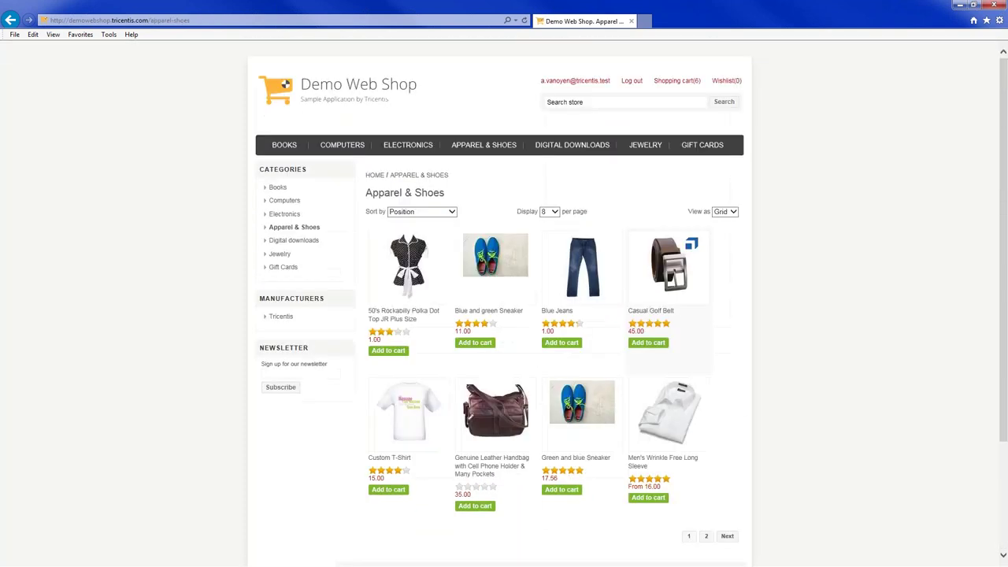
scroll(499, 315, down, 3)
click(668, 162)
triple_click(567, 309)
text(3)
scroll(504, 315, down, 3)
click(634, 95)
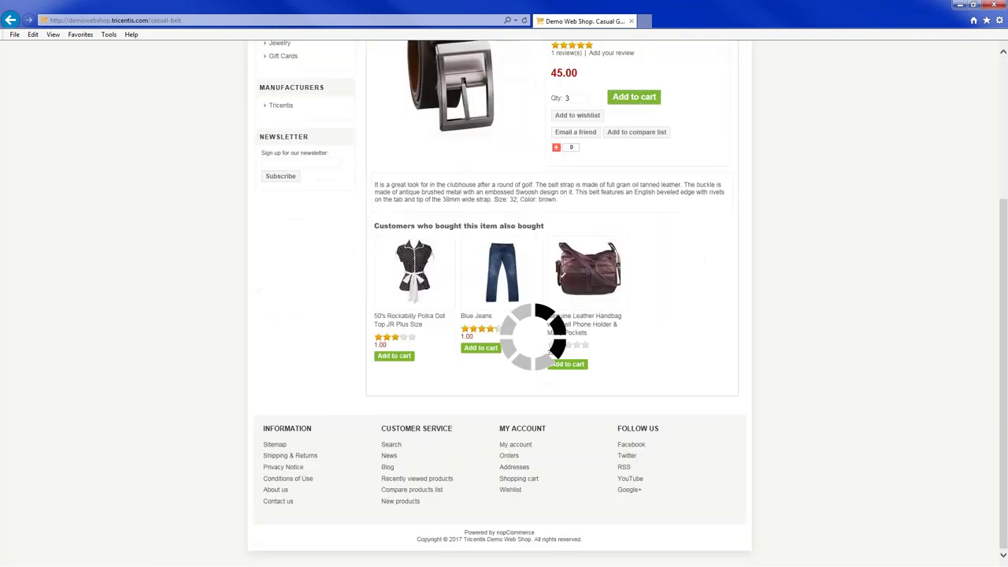
click(676, 80)
Remove the belt, sneaker and Blue Jeans with Update shopping cart until empty
scroll(504, 315, down, 3)
click(277, 230)
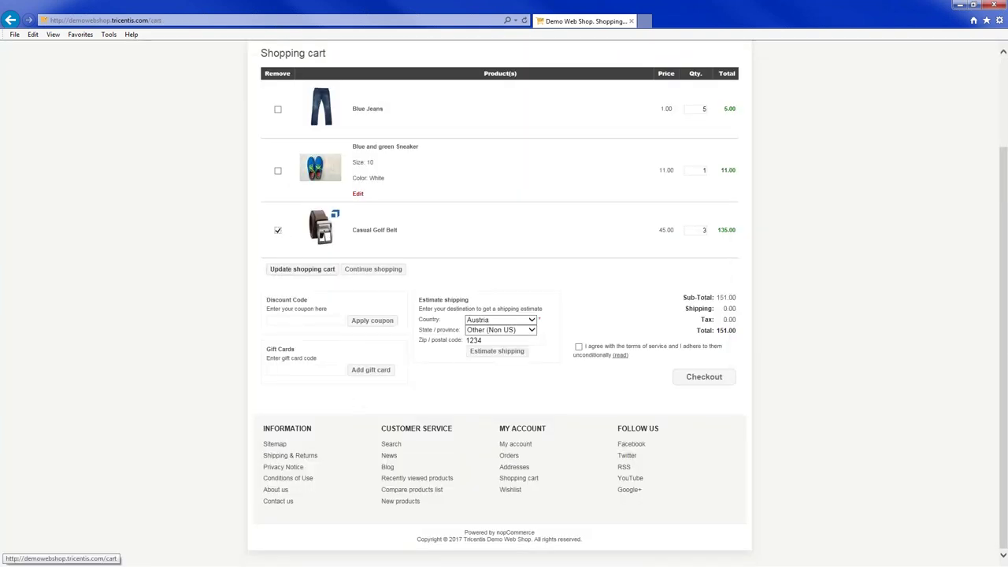
click(301, 269)
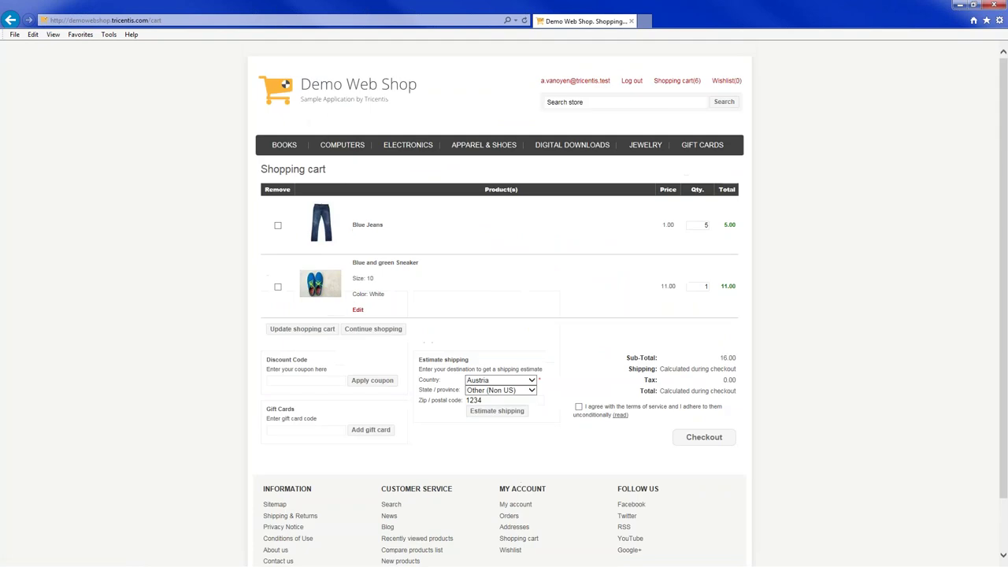
scroll(504, 315, down, 1)
click(278, 227)
click(302, 269)
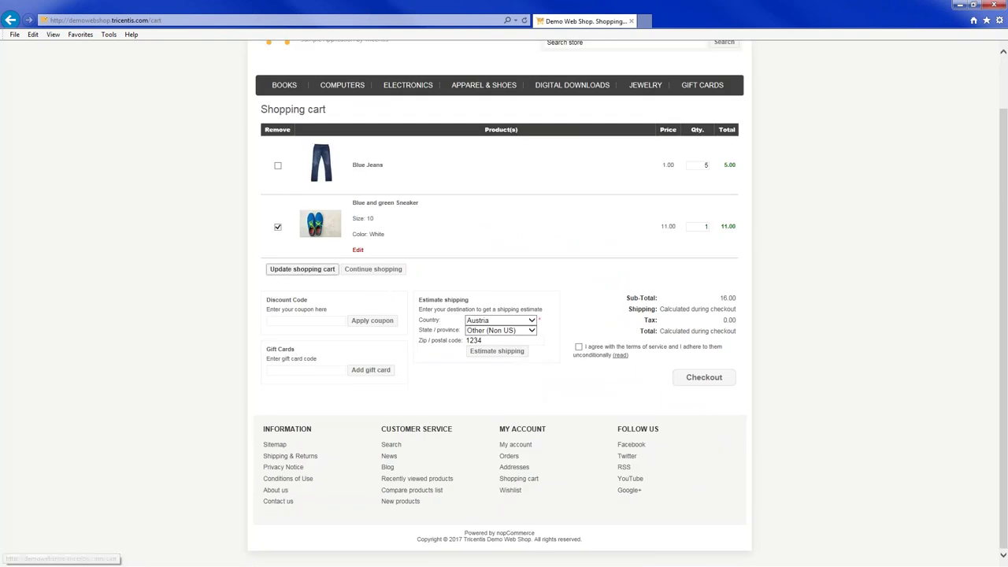
click(282, 225)
click(307, 266)
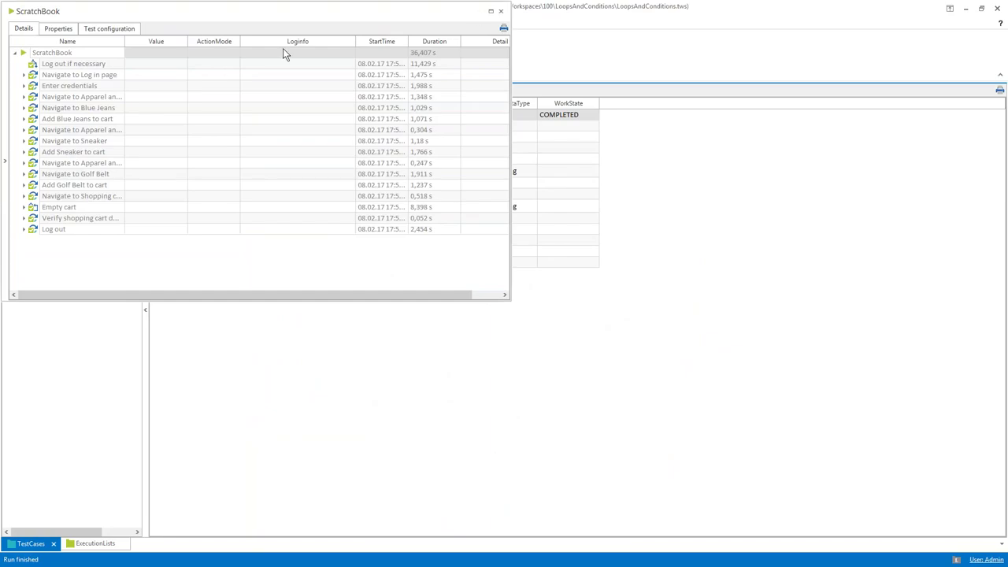
Check the logout step's duration, close the results, and collapse Log out if necessary and Precondition
click(32, 67)
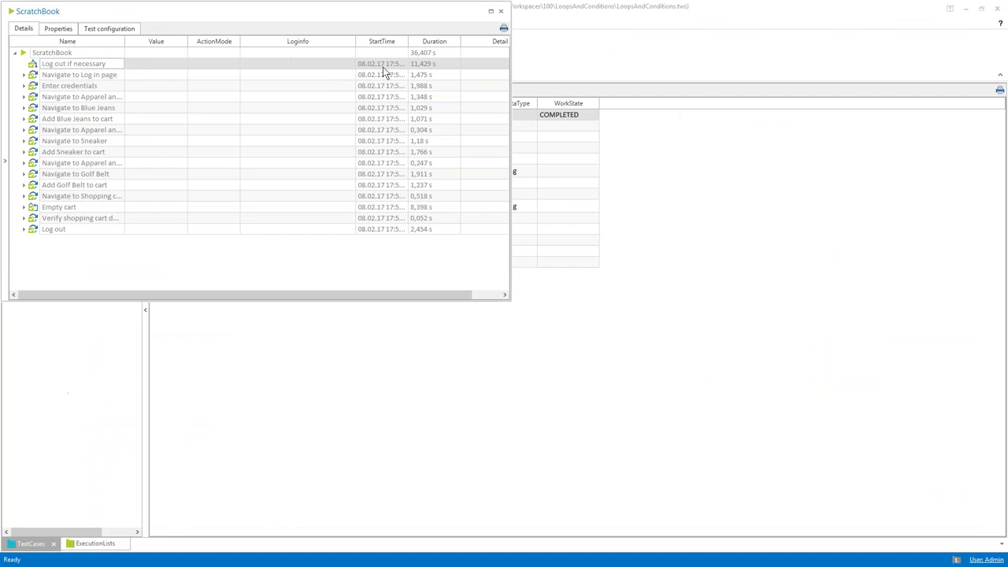
click(428, 64)
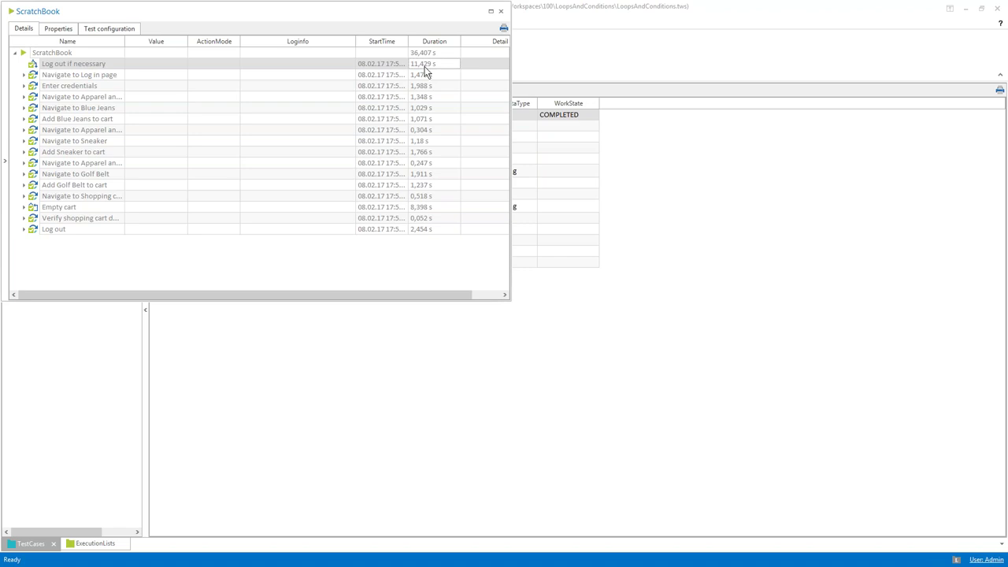
click(501, 12)
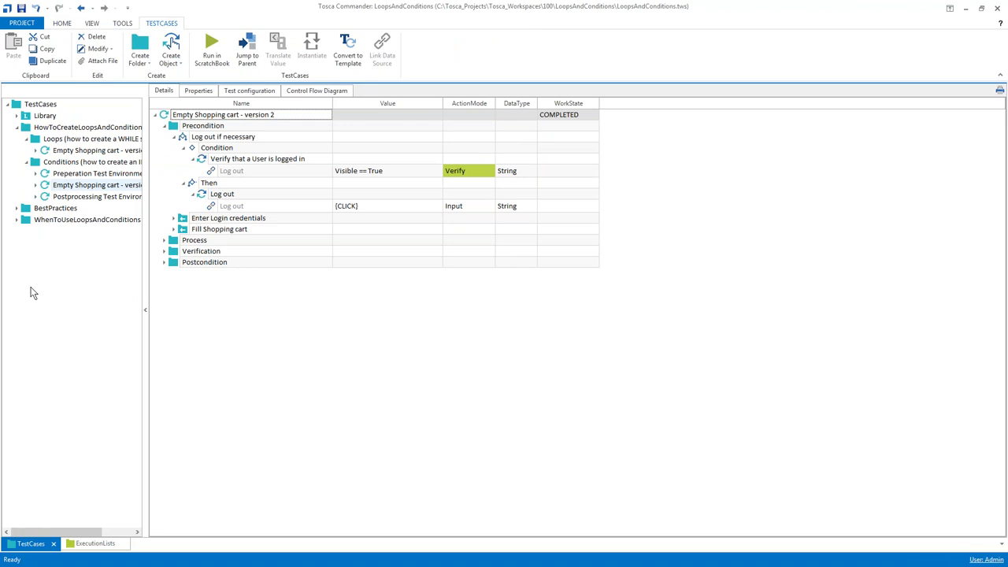
click(174, 137)
click(164, 126)
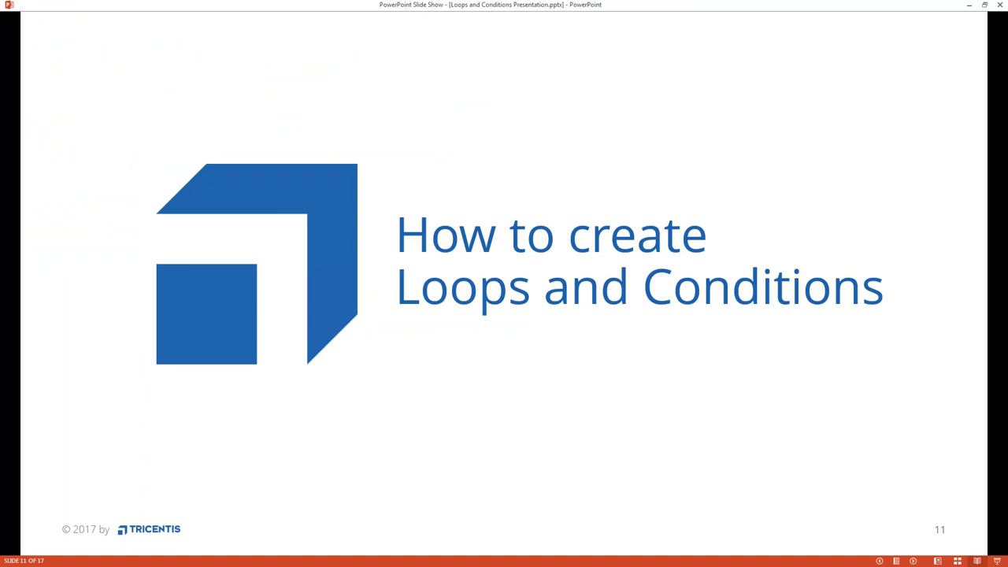
Advance to slide 12, 'Repetition on Folder Level or Recovery', and minimize the slide show
key(Right)
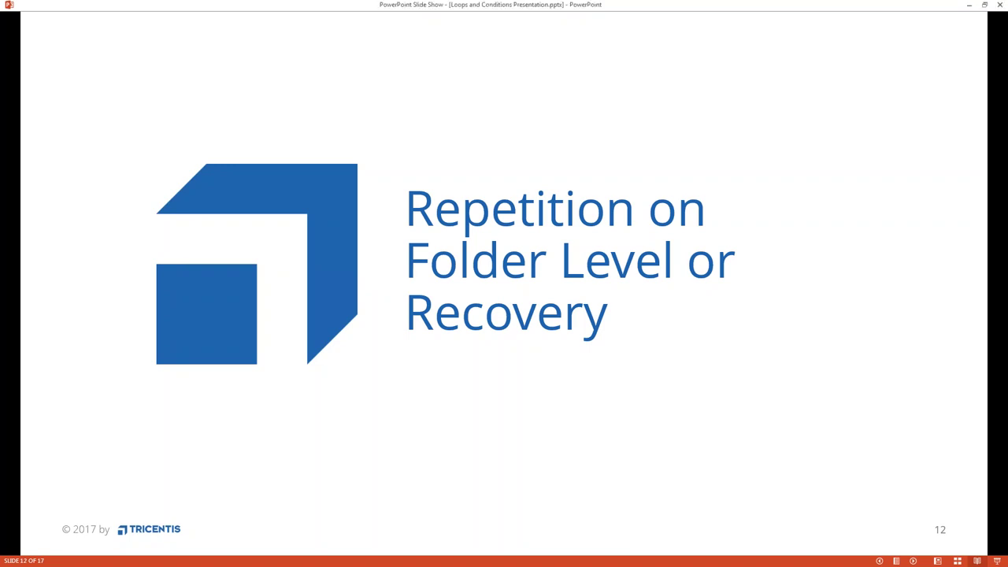
click(972, 5)
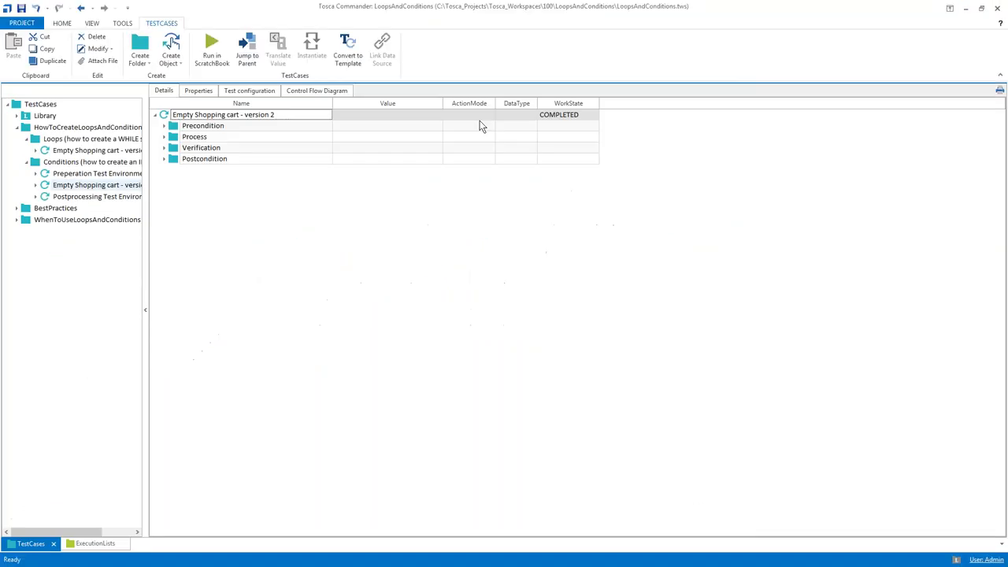
Collapse the HowToCreate folders and open BestPractices > Loops > 'Empty Shopping cart - version 1'
click(26, 138)
click(27, 150)
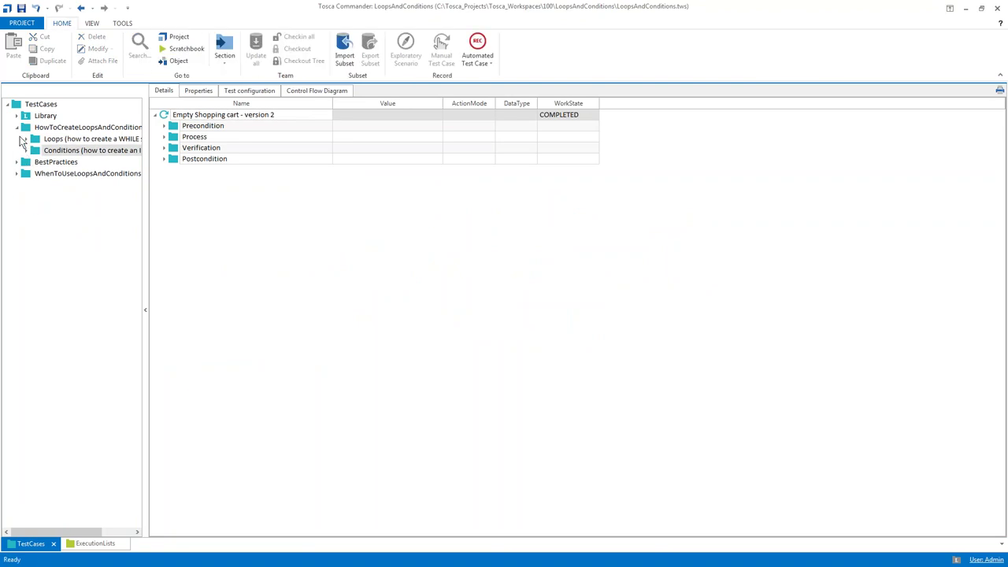
click(17, 128)
click(30, 138)
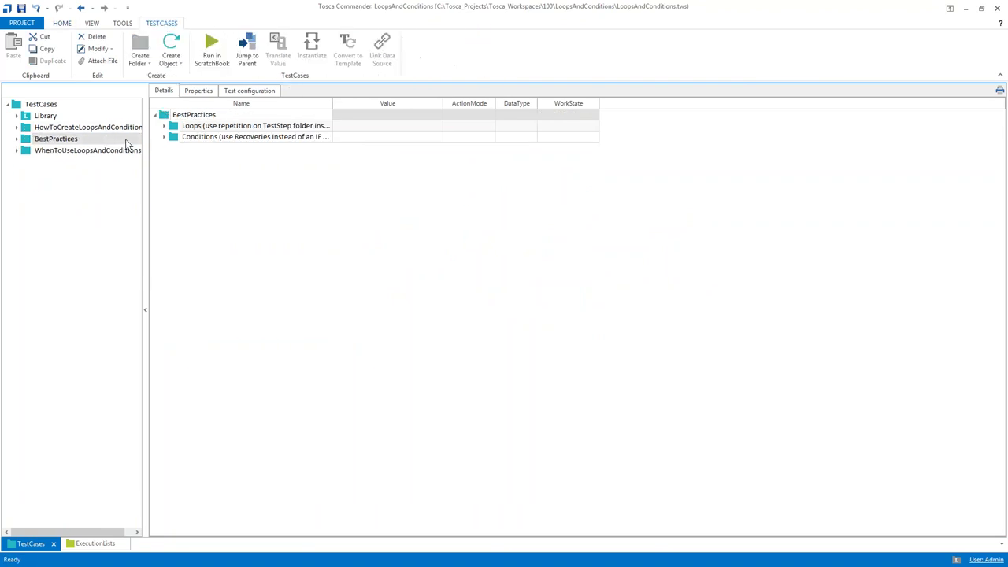
click(165, 126)
double_click(186, 138)
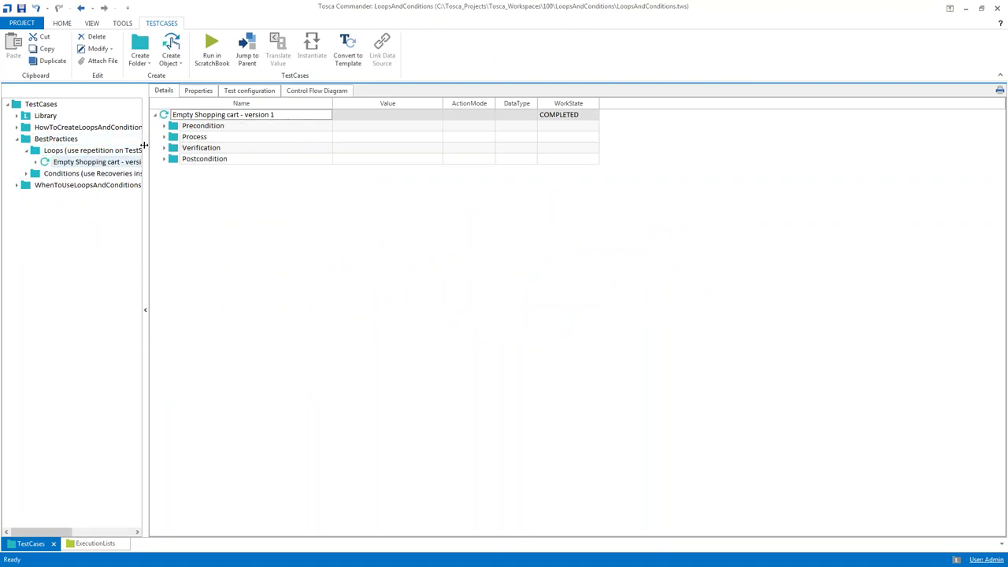
click(145, 150)
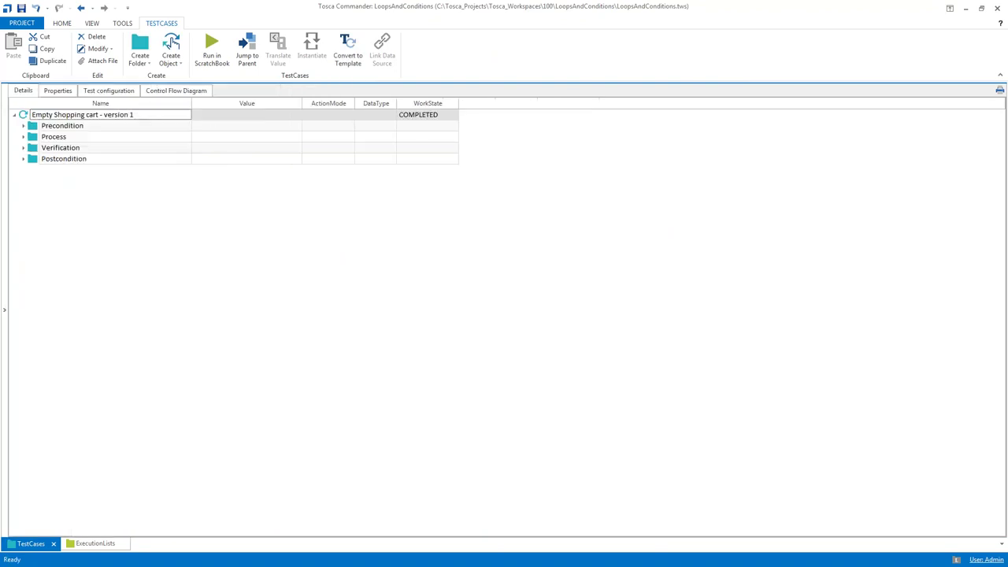
Select the Precondition and Process folders and run them in the ScratchBook with F6
click(24, 137)
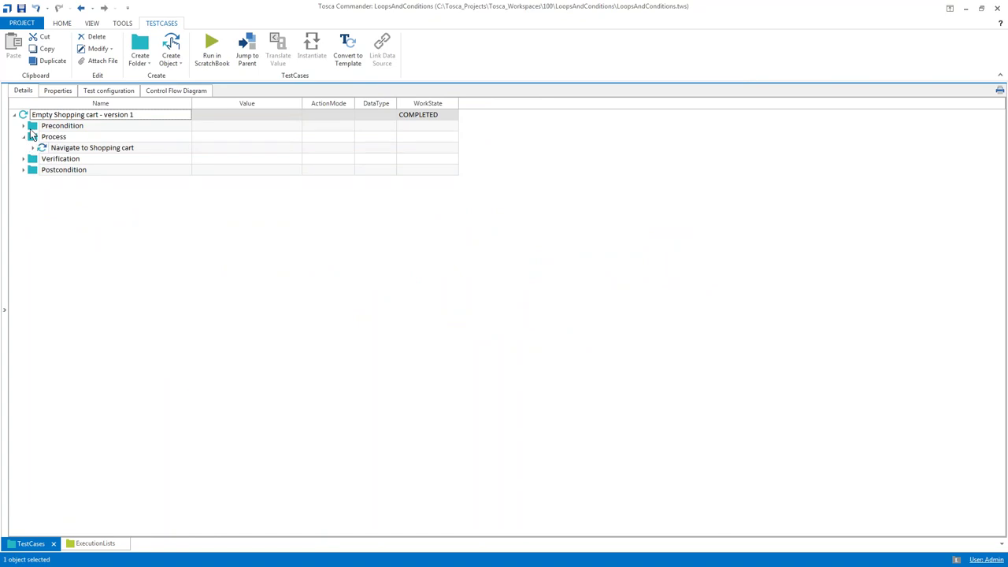
click(32, 127)
ctrl+click(34, 138)
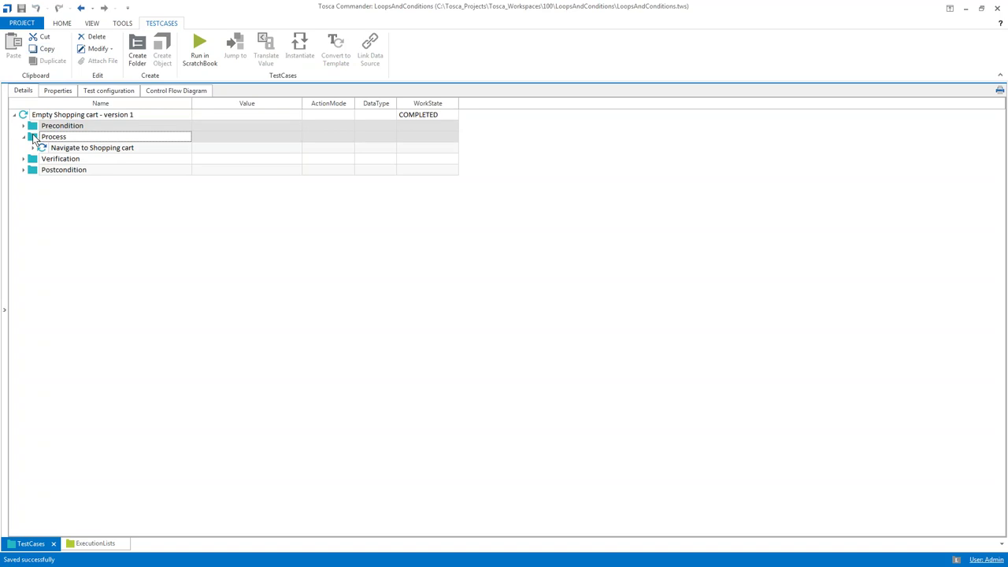
drag(35, 139, 36, 144)
key(F6)
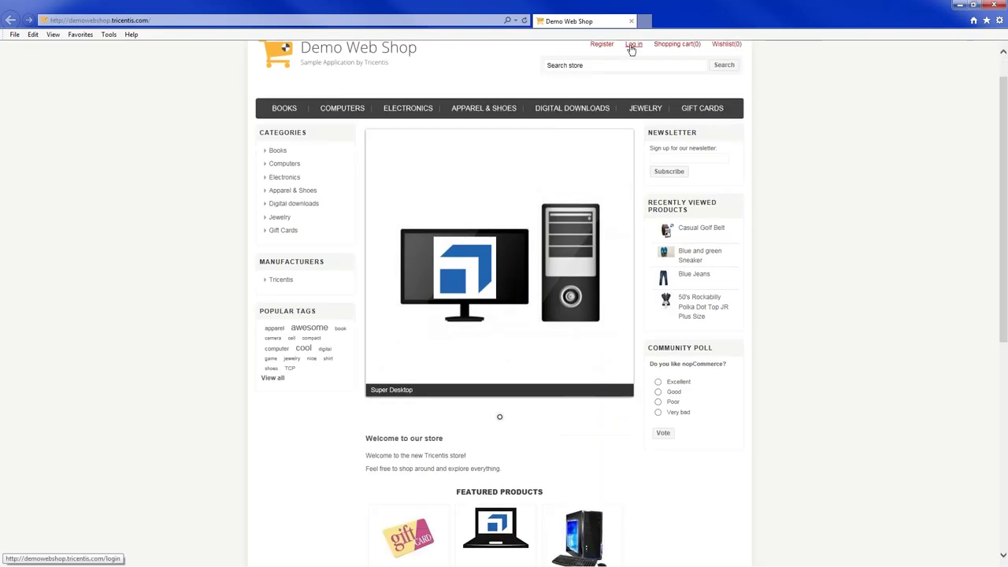
Sign in with the account e-mail and open the Blue Jeans page in Apparel & Shoes
click(634, 45)
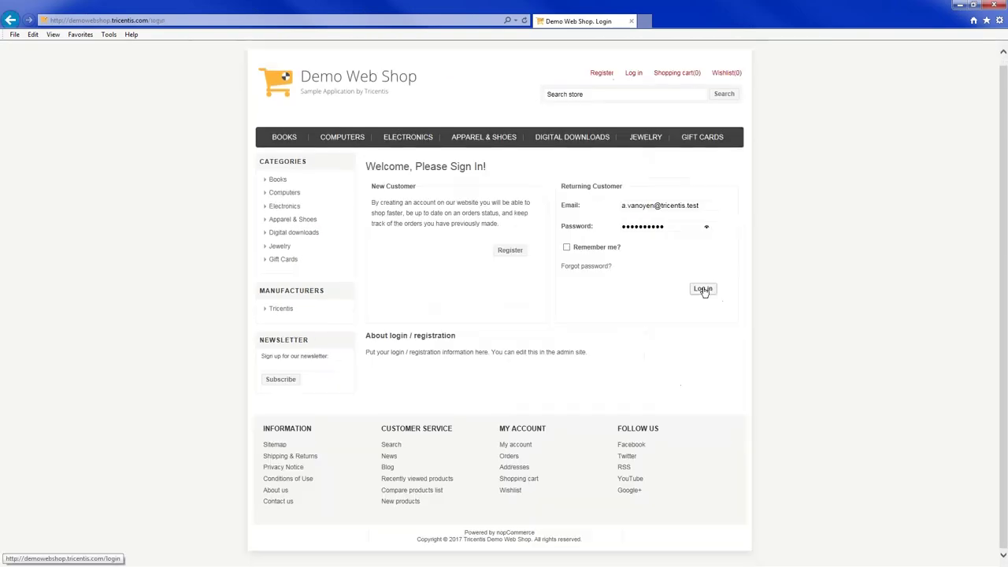
click(702, 289)
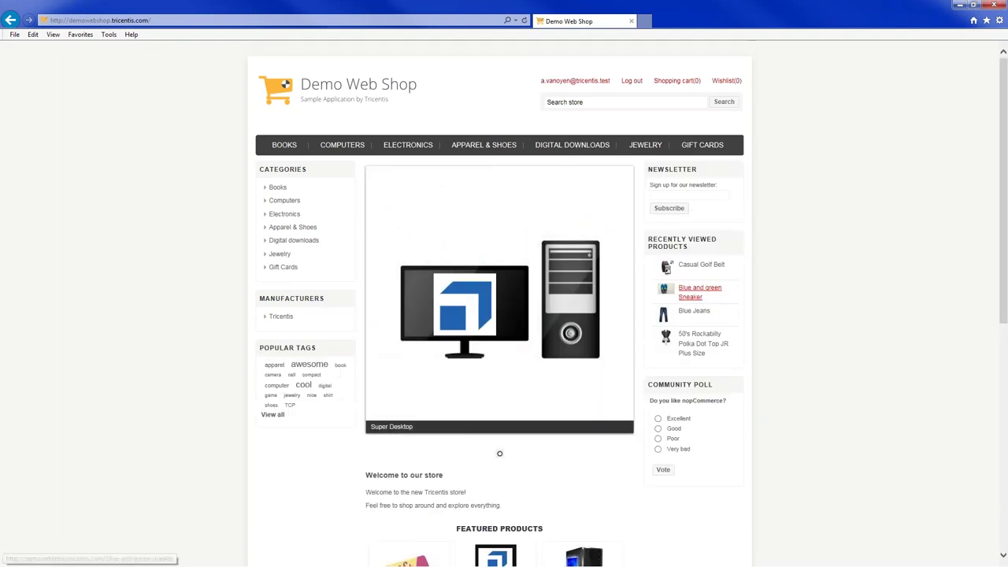
scroll(500, 315, down, 2)
click(483, 43)
scroll(500, 315, down, 3)
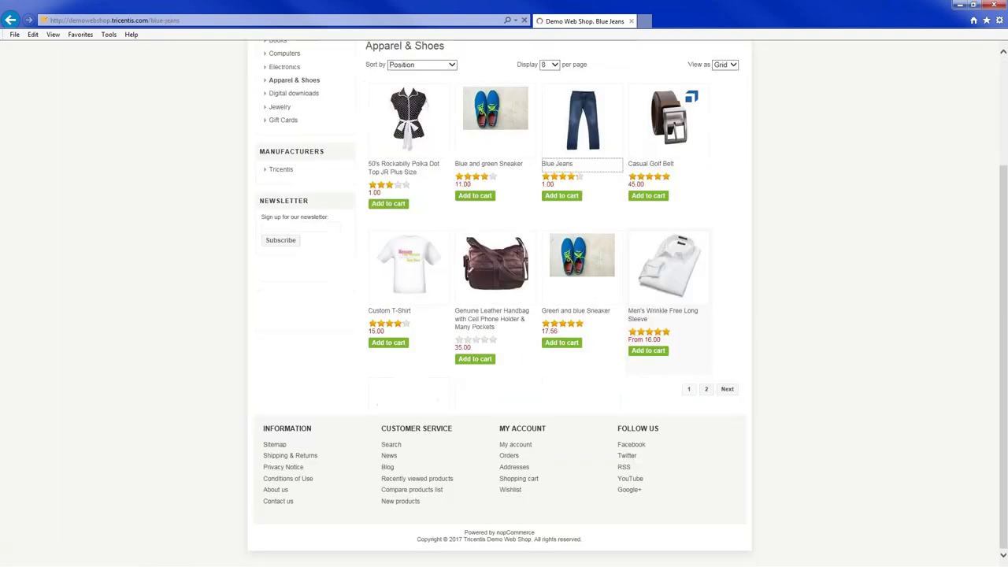
click(561, 162)
scroll(500, 315, down, 2)
Add the Blue and green Sneaker and the Casual Golf Belt to the cart
click(483, 43)
scroll(500, 315, down, 3)
click(489, 163)
scroll(500, 315, down, 3)
click(635, 84)
scroll(499, 315, up, 3)
click(483, 43)
scroll(504, 315, down, 2)
click(651, 165)
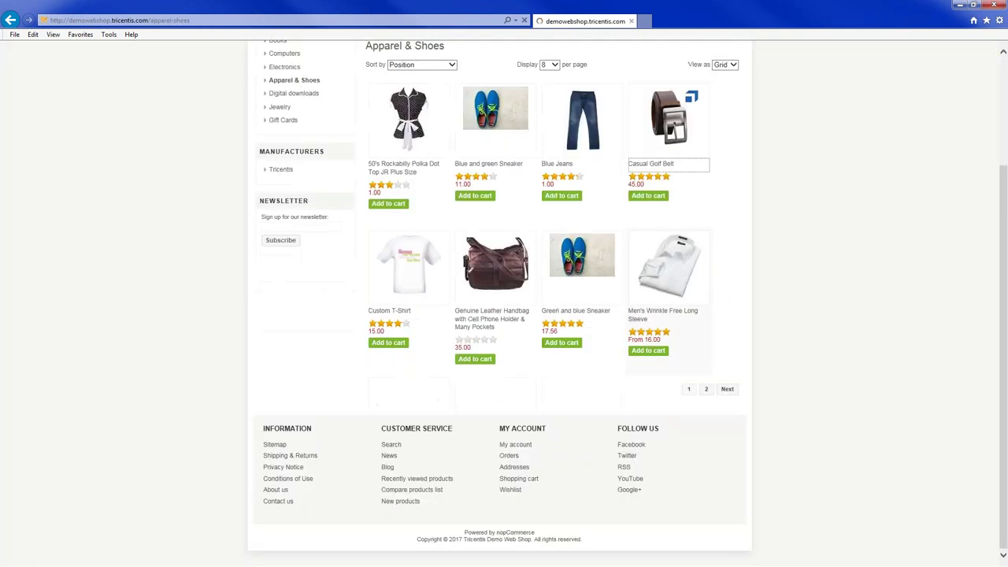
scroll(504, 315, down, 3)
click(634, 96)
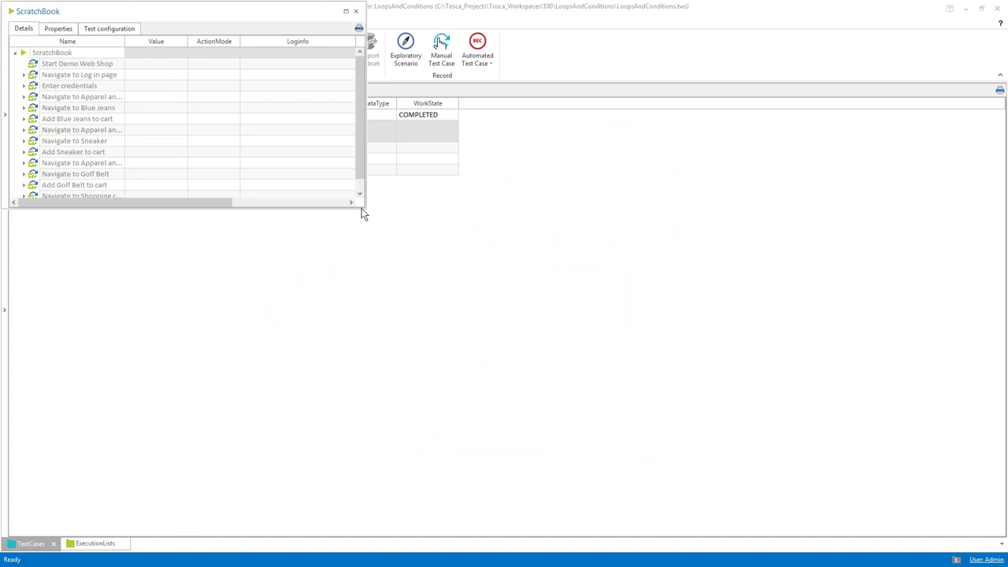
Close the run results, check the cart in the browser, and select only the Process folder
click(355, 11)
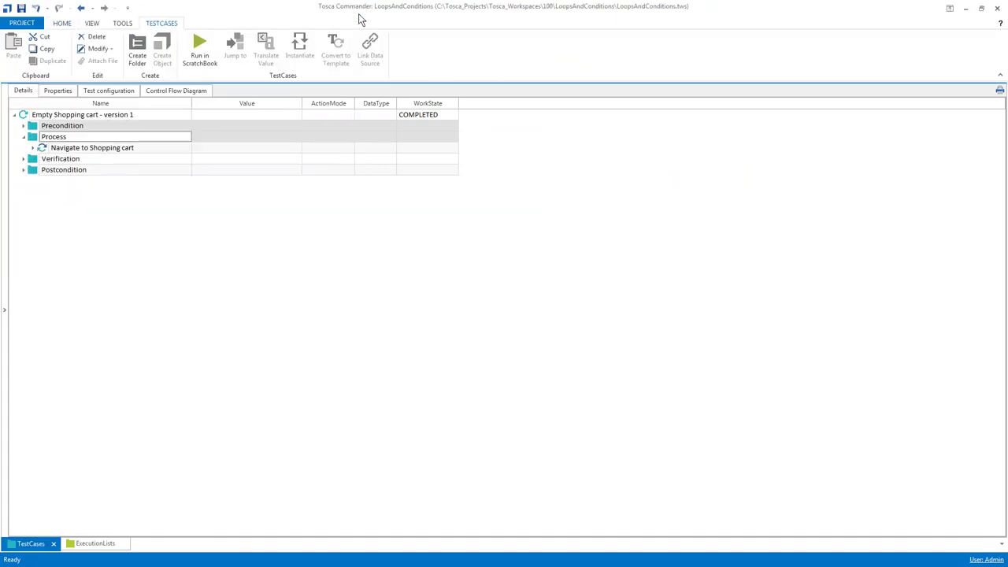
key(alt+Tab)
click(35, 141)
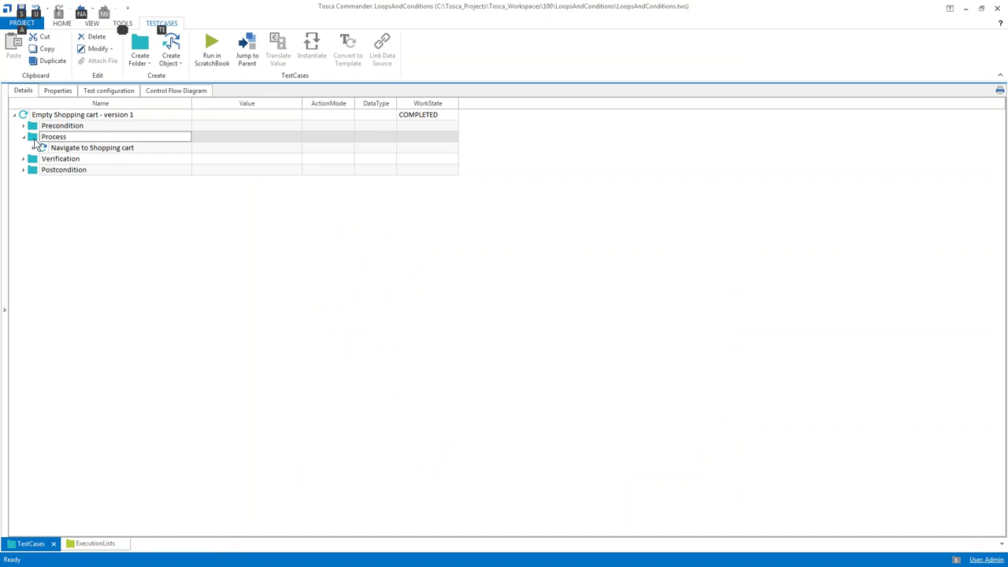
key(alt+Tab)
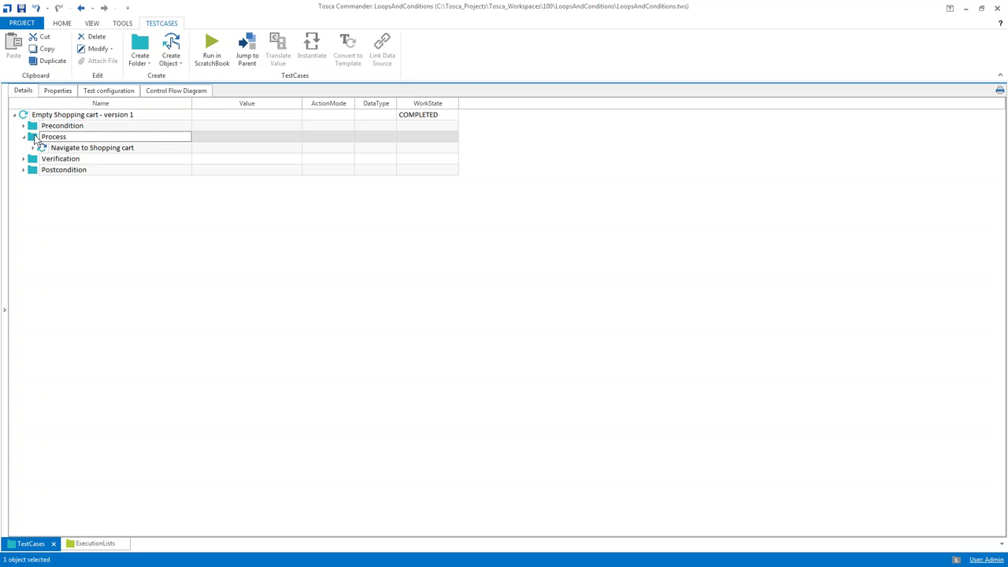
Insert the Shopping Cart module under Process by searching 'shop'
key(ctrl+n)
key(ctrl+n)
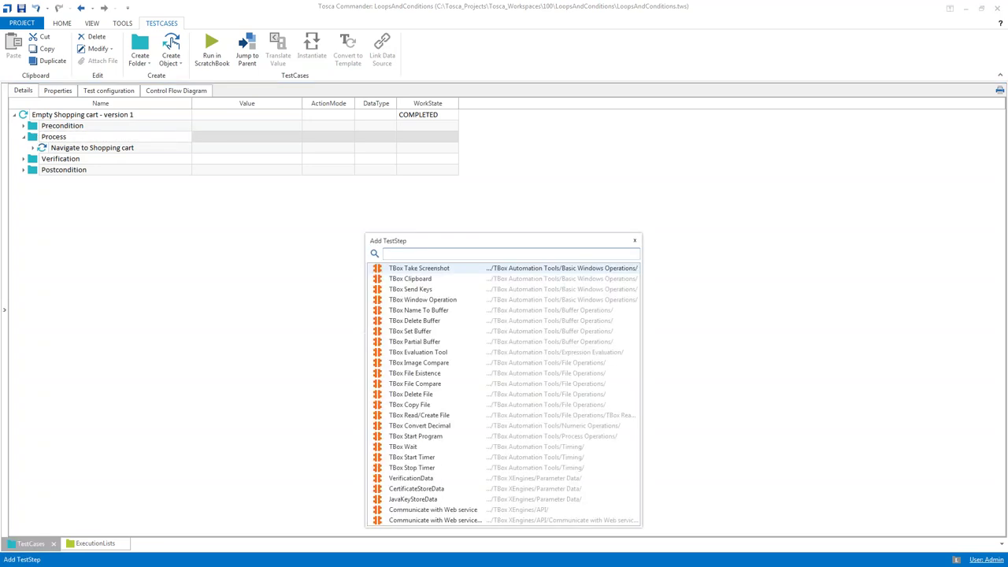
text(shop)
key(Return)
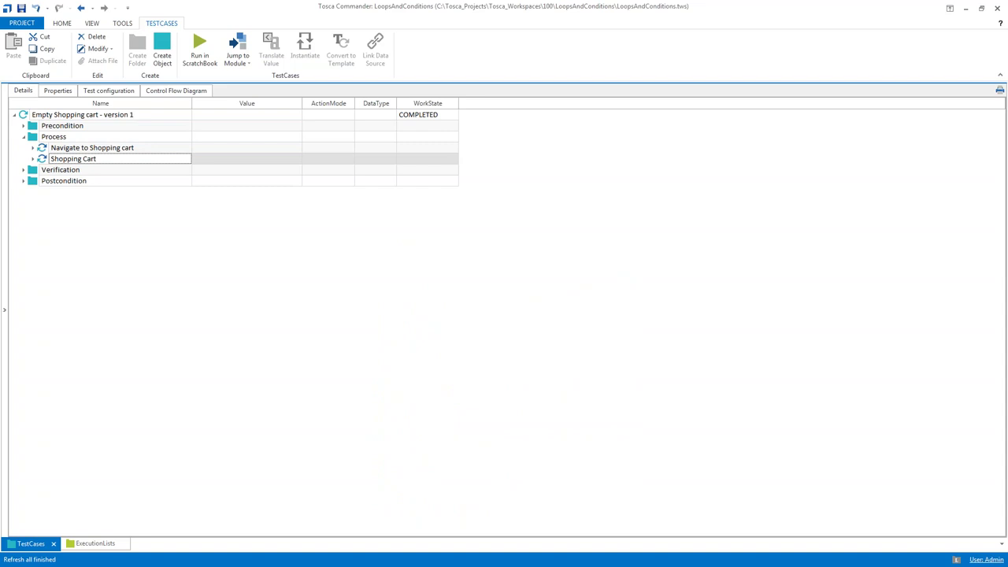
Rename the step to 'Count number of table rows' and expand it to list its elements
key(F2)
text(Count number of table rows)
key(Return)
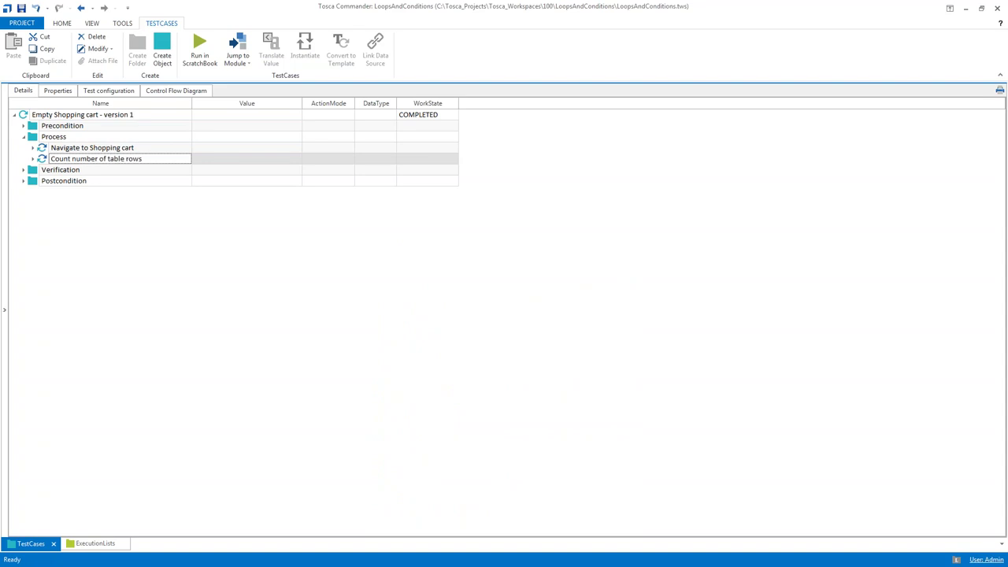
key(Right)
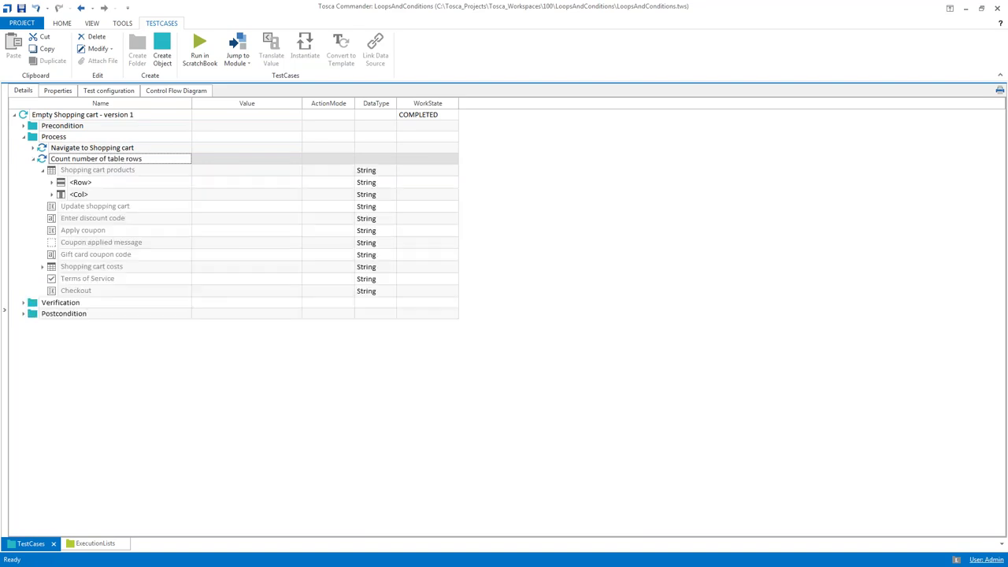
key(alt+Tab)
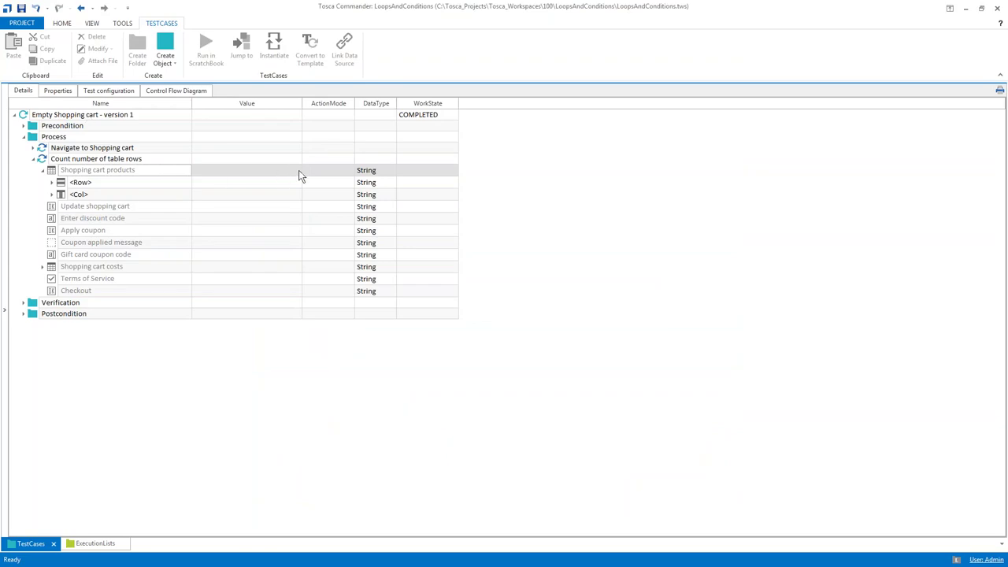
Set the Shopping cart products table's ActionMode to Buffer
click(324, 170)
click(349, 170)
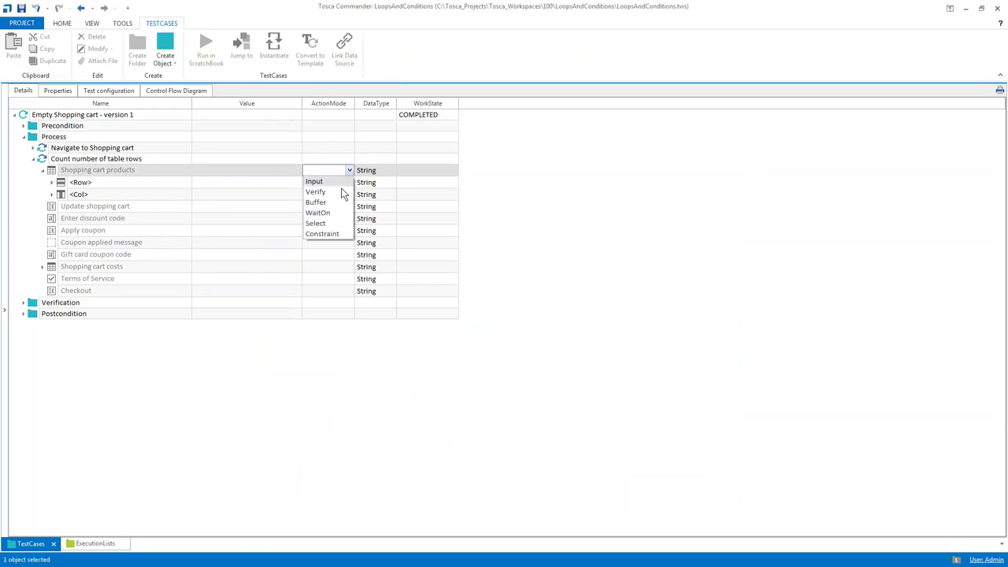
click(316, 203)
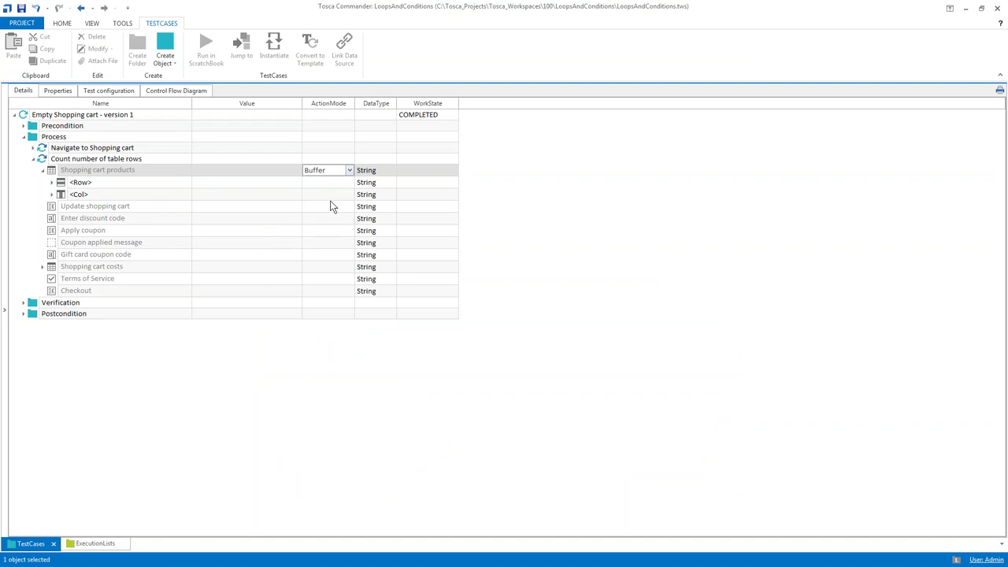
Give the table the value RowCount -> NumberOfShoppingCartRows in the value editor
click(264, 169)
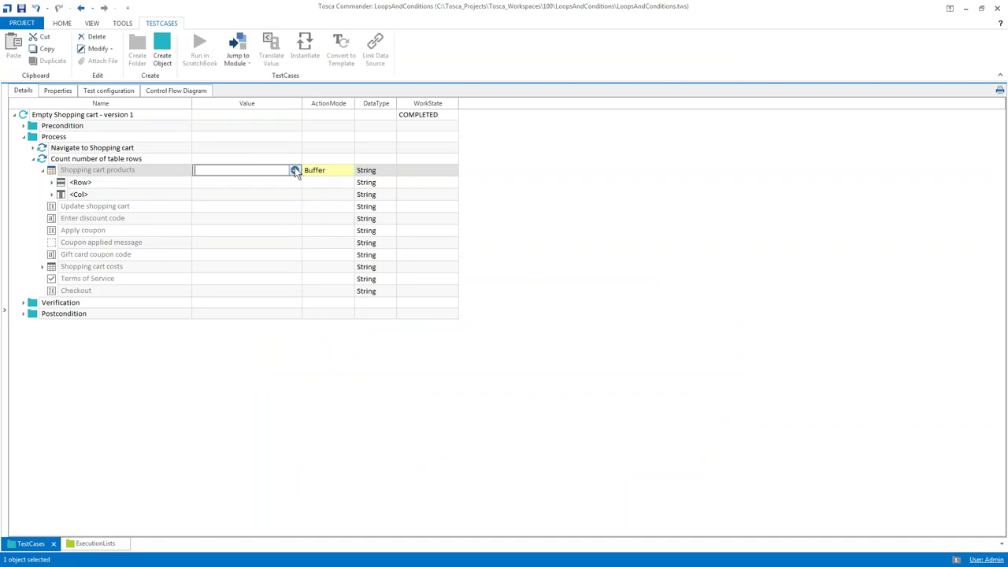
click(294, 170)
click(238, 181)
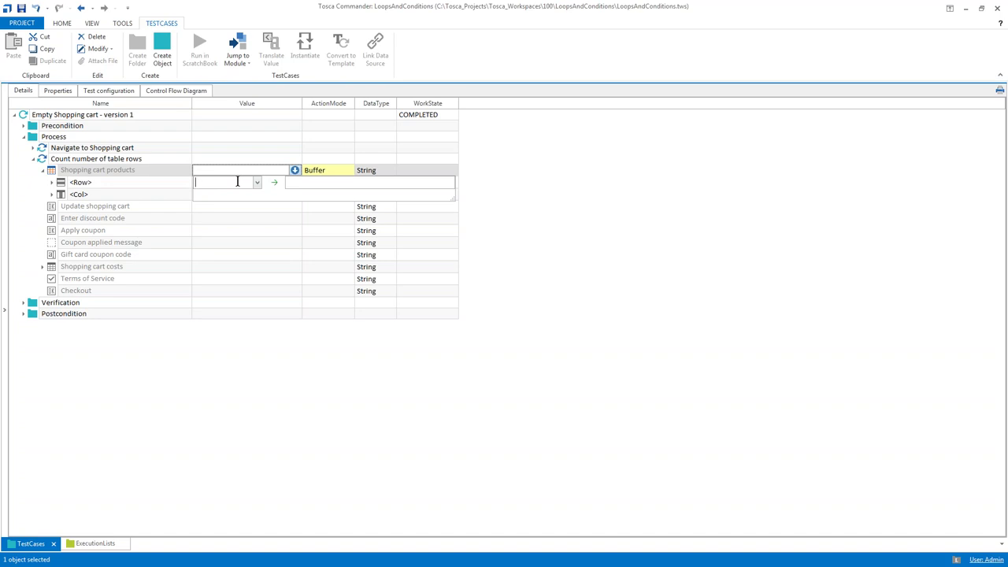
text(Row)
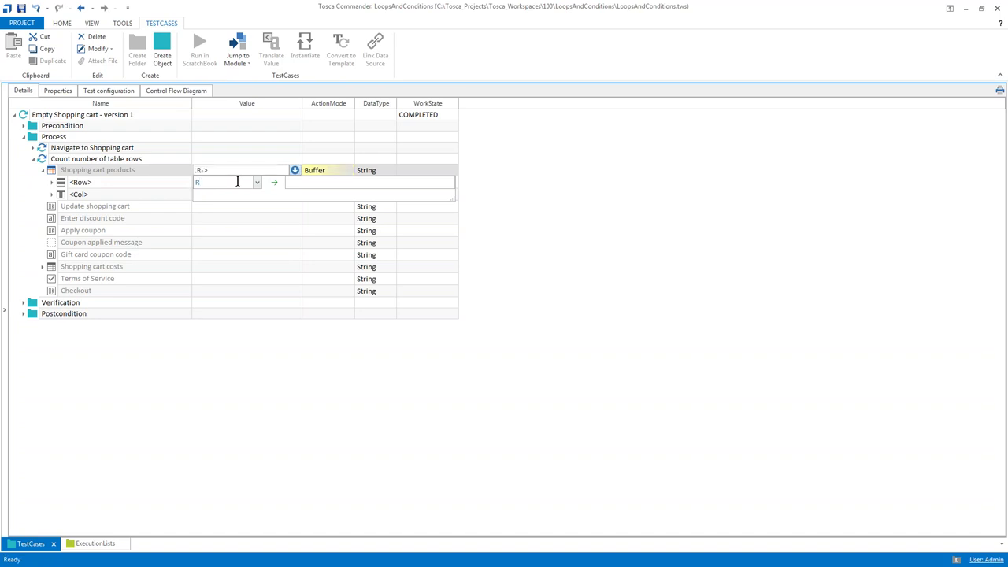
text(Count)
key(Tab)
text(NumberOfRow)
key(BackSpace)
key(BackSpace)
key(BackSpace)
text(ShoppingCartRows)
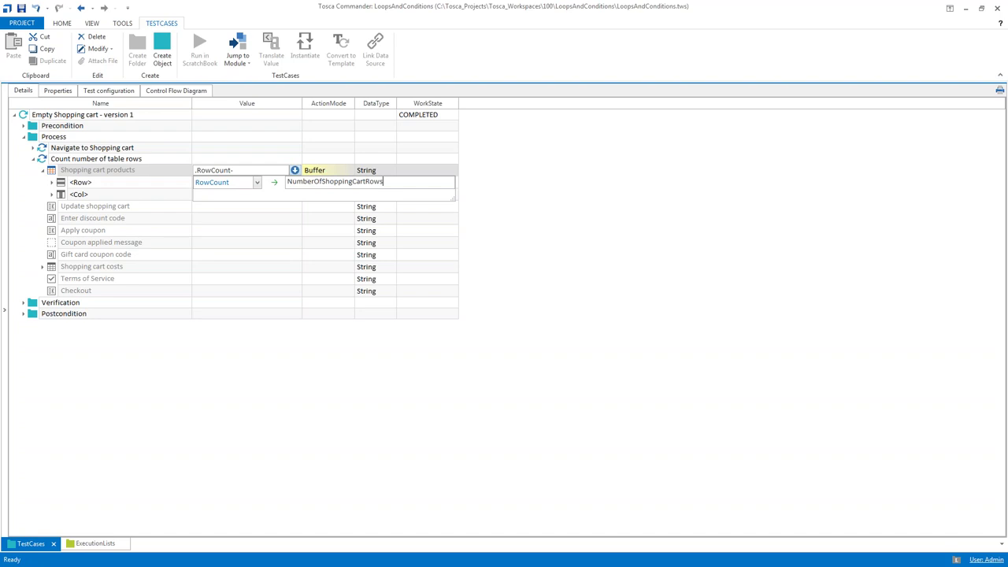
click(251, 253)
Widen the Value column, collapse the table, and select the Process folder
drag(304, 103, 345, 104)
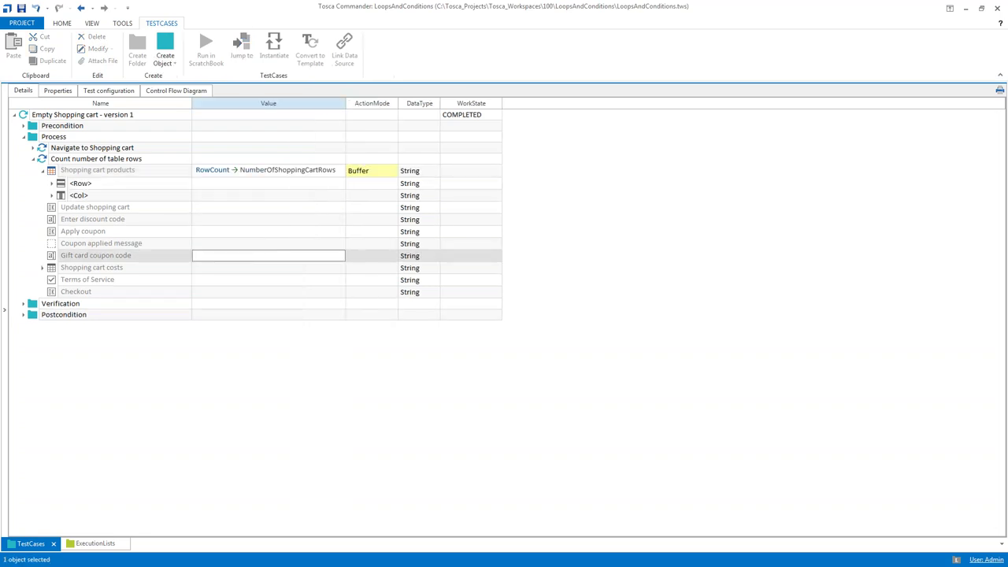
click(43, 172)
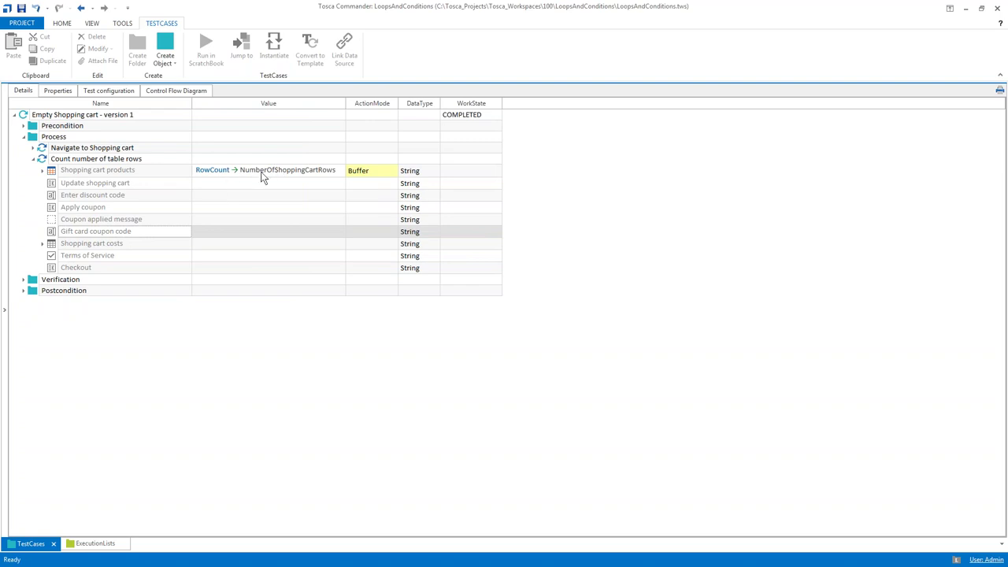
click(34, 140)
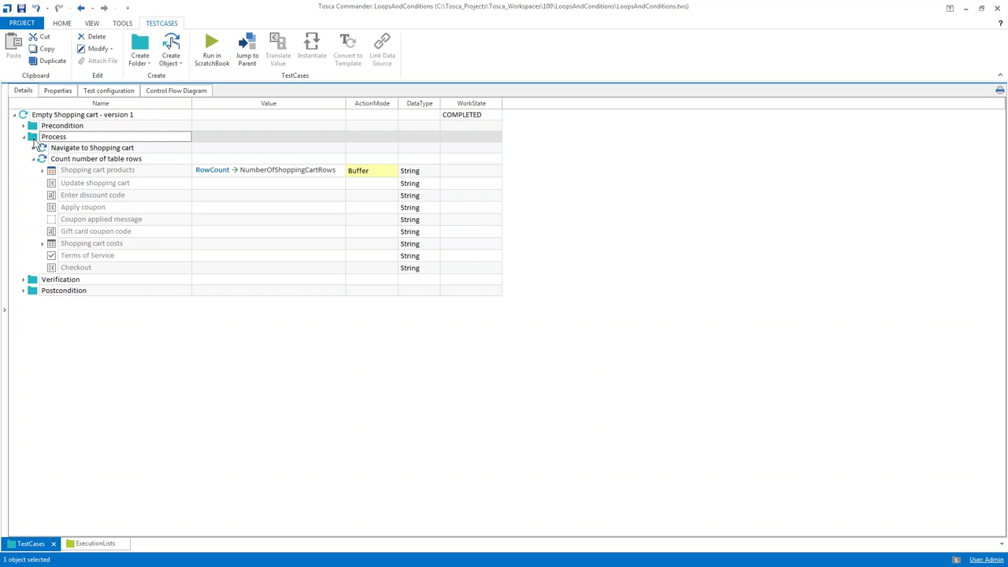
Create a new folder under Process named 'Select all Shopping cart products'
key(ctrl+n)
key(ctrl+f)
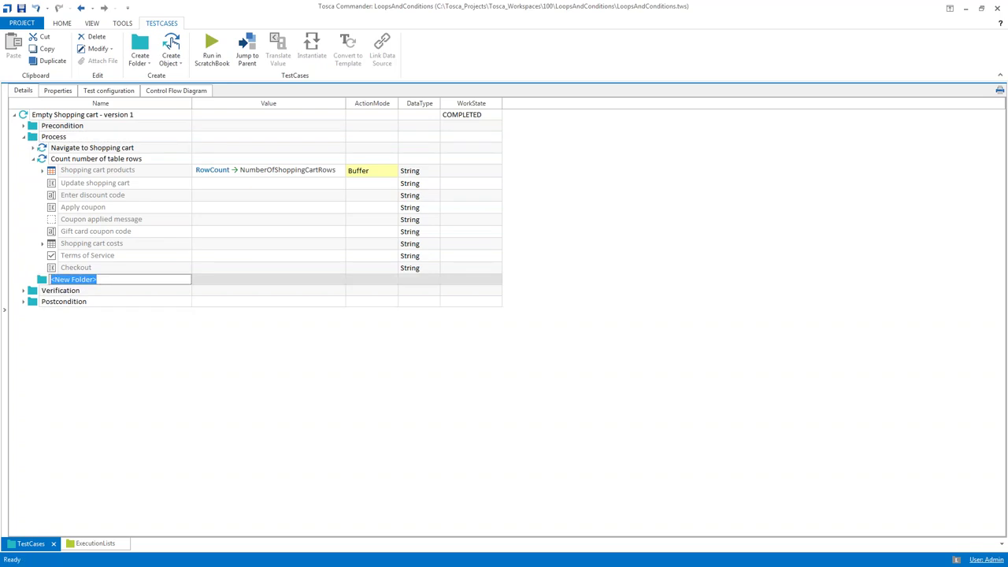
text(Select all Shopp)
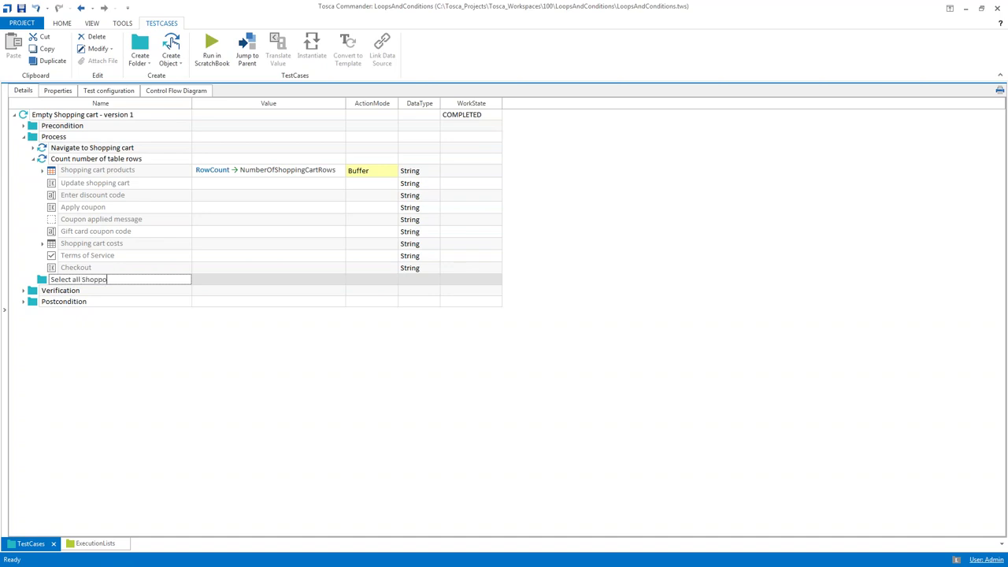
text(ing cart products)
click(42, 281)
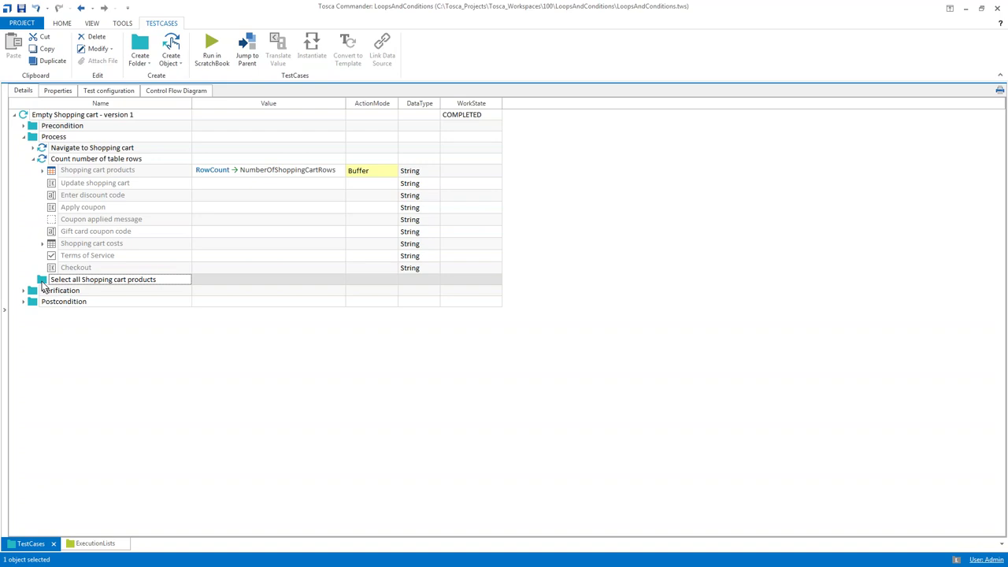
In the Demo Web Shop cart, tick the Blue and green Sneaker and Casual Golf Belt Remove checkboxes
key(alt+Tab)
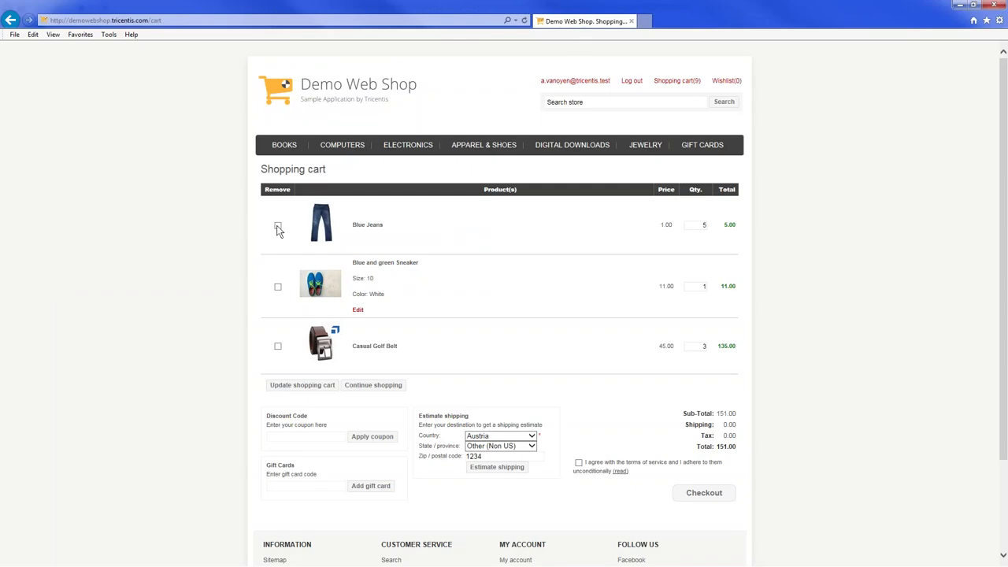
click(278, 288)
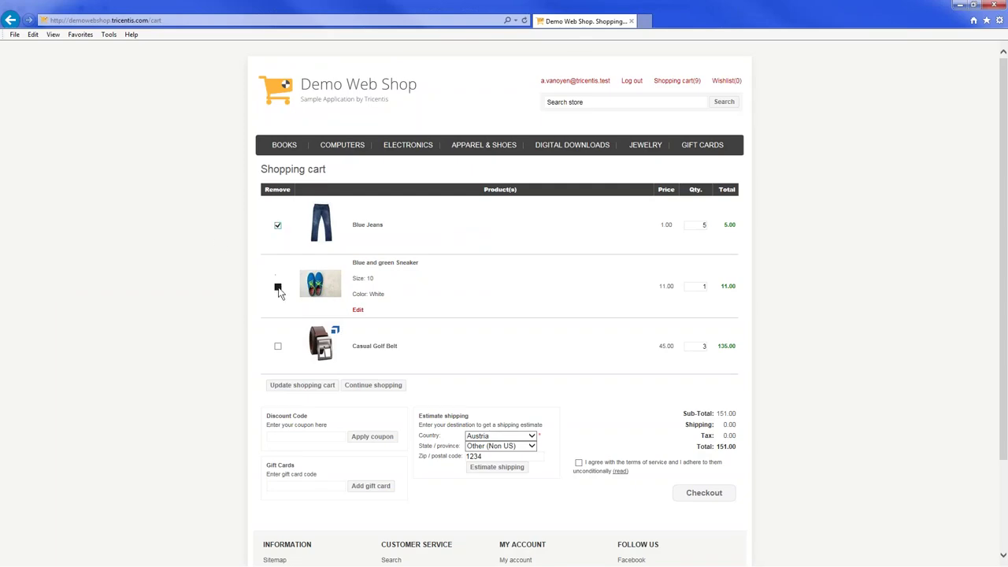
click(278, 347)
click(277, 288)
Clear the Blue Jeans checkbox, then set the folder's Repetition to {B[NumberOfShoppingCartRows]}
click(278, 227)
key(alt+Tab)
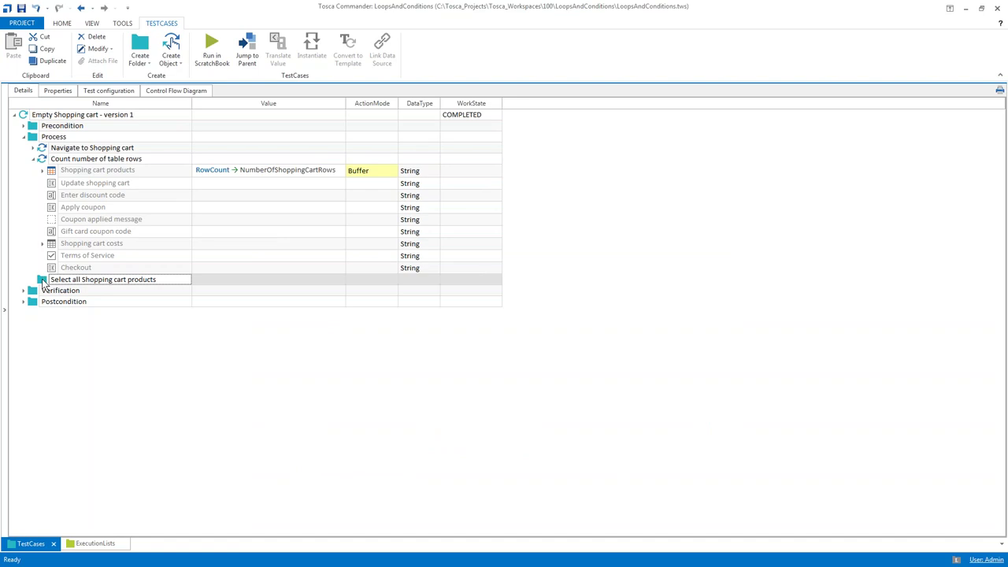
double_click(42, 281)
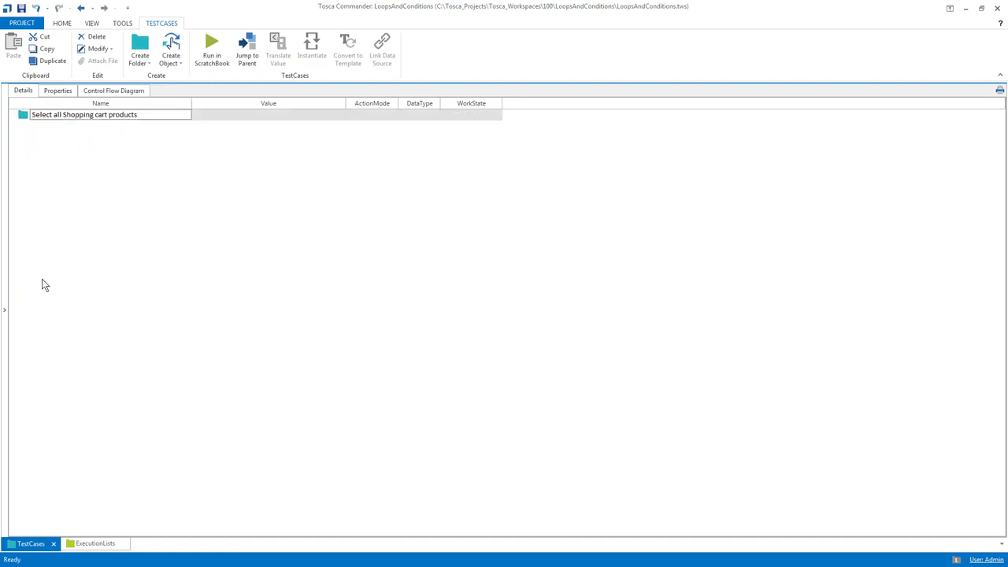
click(56, 93)
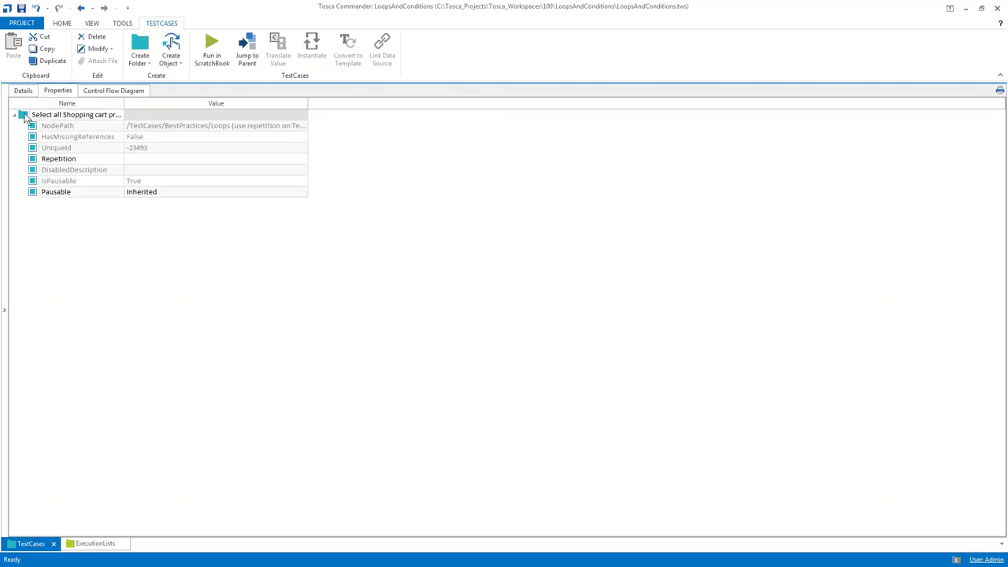
click(133, 160)
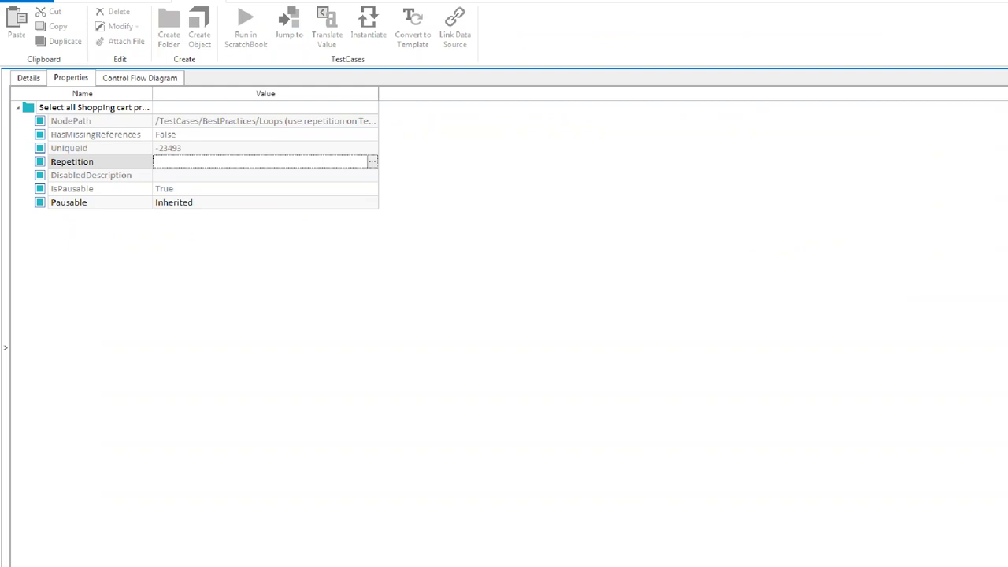
text(2)
key(BackSpace)
text(4)
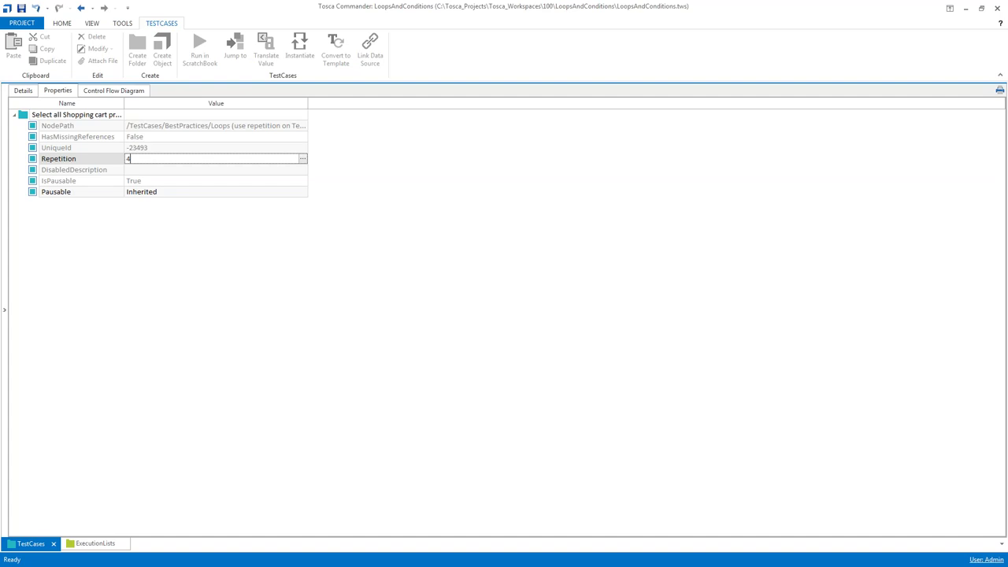
key(BackSpace)
text({B[NumberOfShoppingCartRows)
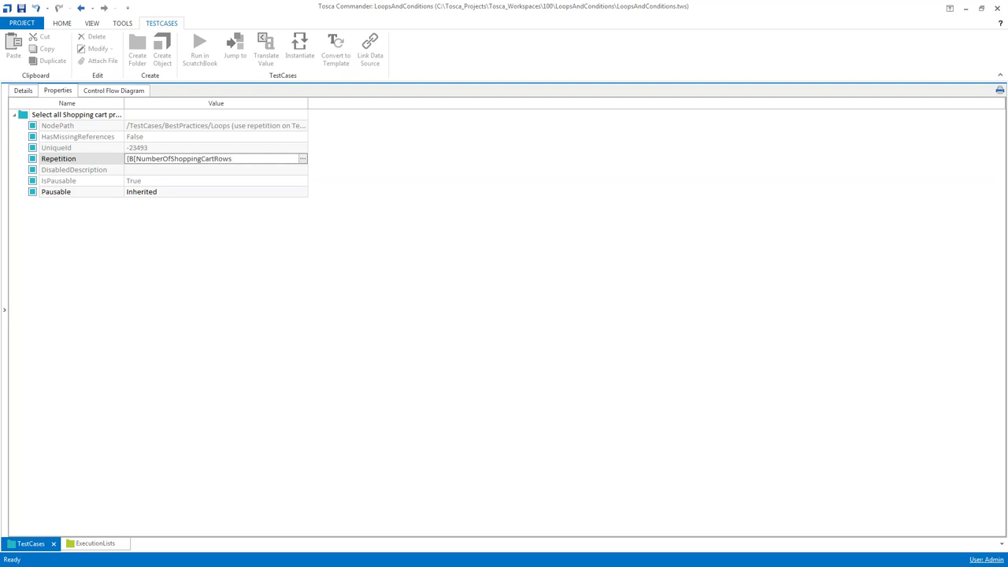
text(]})
key(Return)
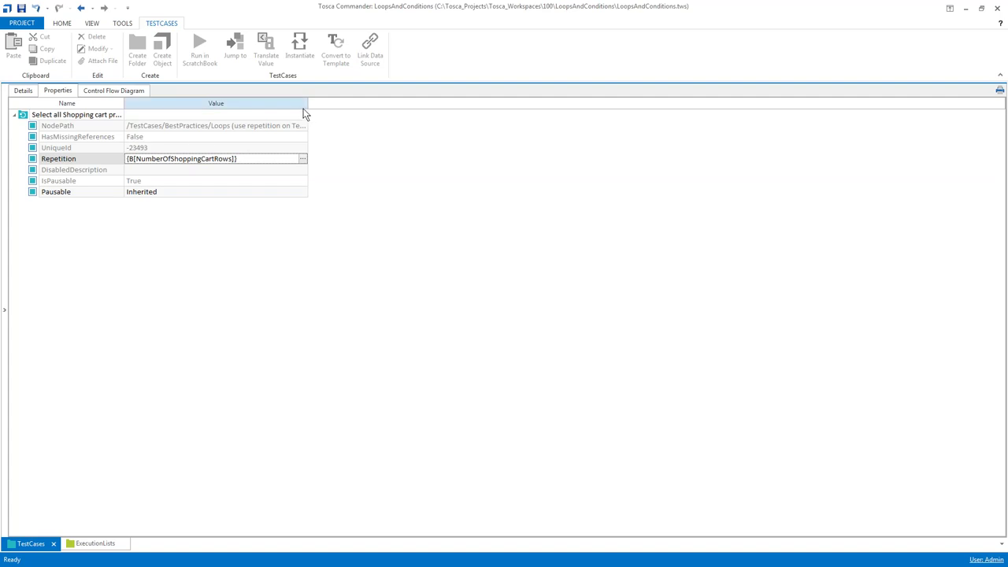
Wrap the Repetition value into {MATH[{B[NumberOfShoppingCartRows]}-1]} after widening the Value column
drag(307, 110, 333, 110)
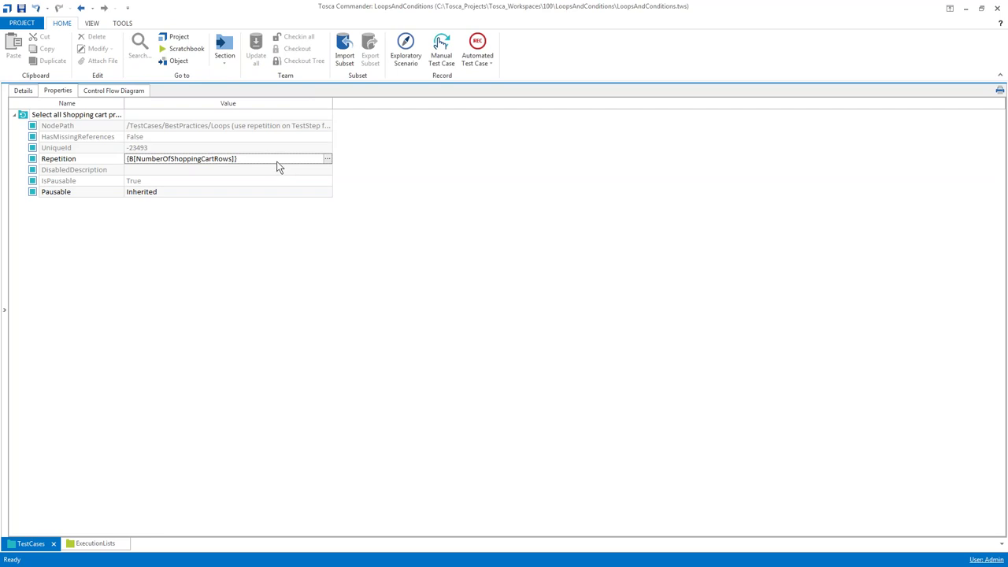
click(272, 160)
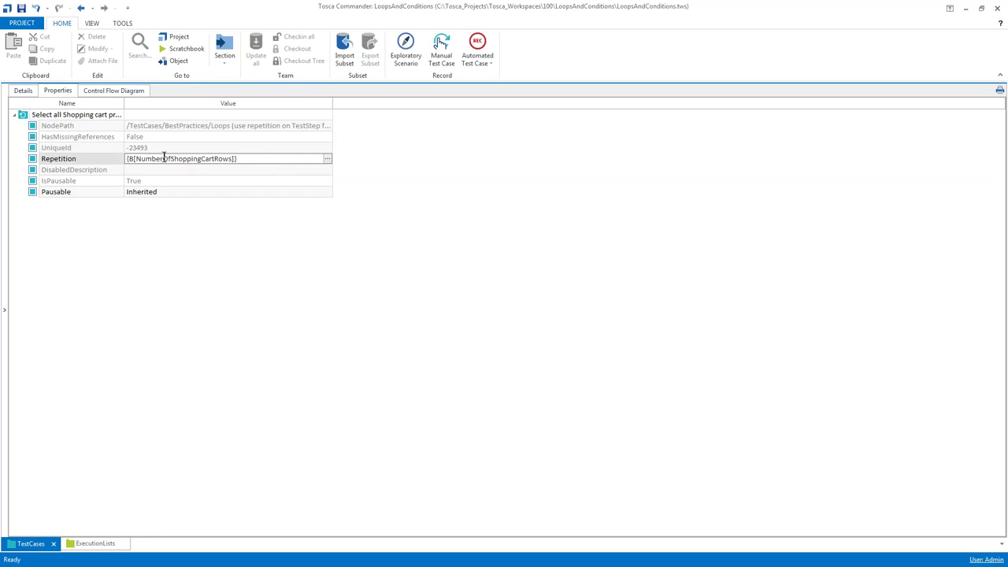
click(127, 158)
text({MATH)
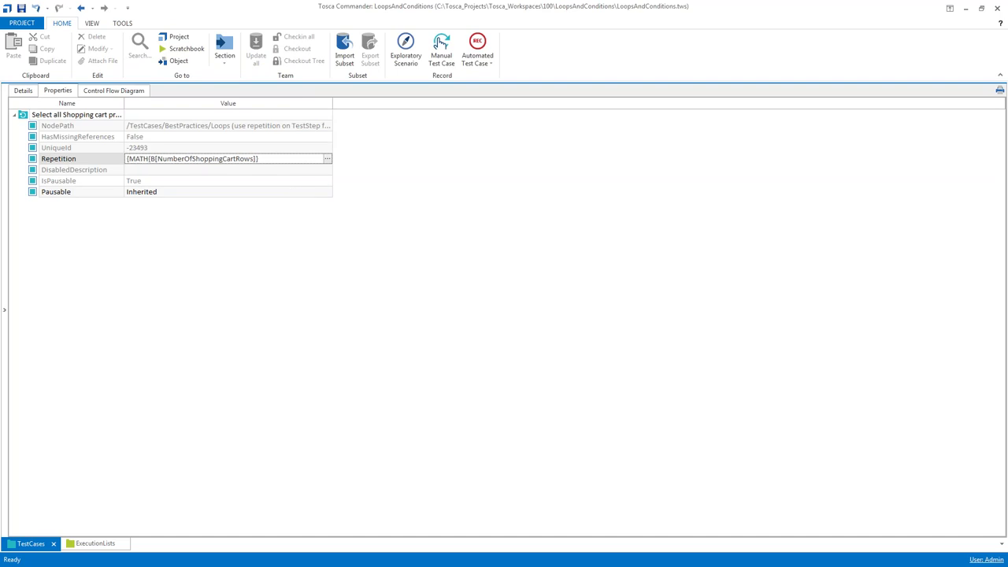
text([)
key(End)
text(-1]})
click(238, 231)
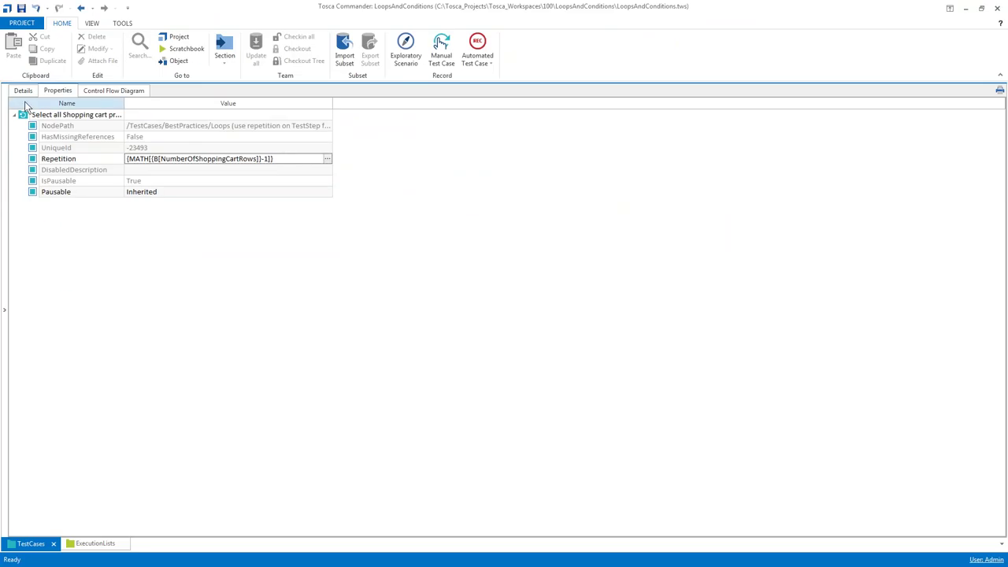
click(24, 92)
Add the Shopping Cart module as a step inside 'Select all Shopping cart products' and expand it
click(25, 115)
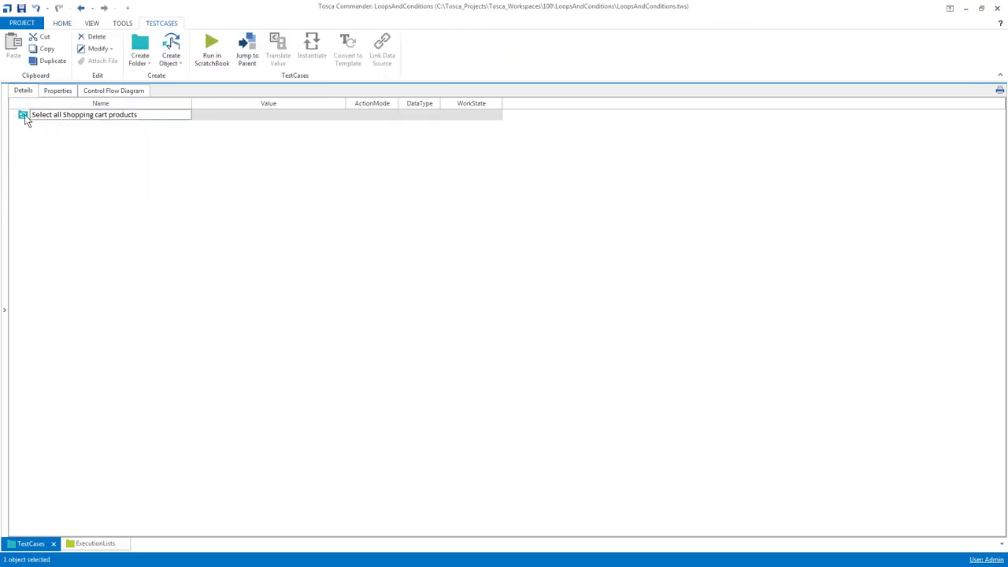
key(ctrl+t)
text(sho)
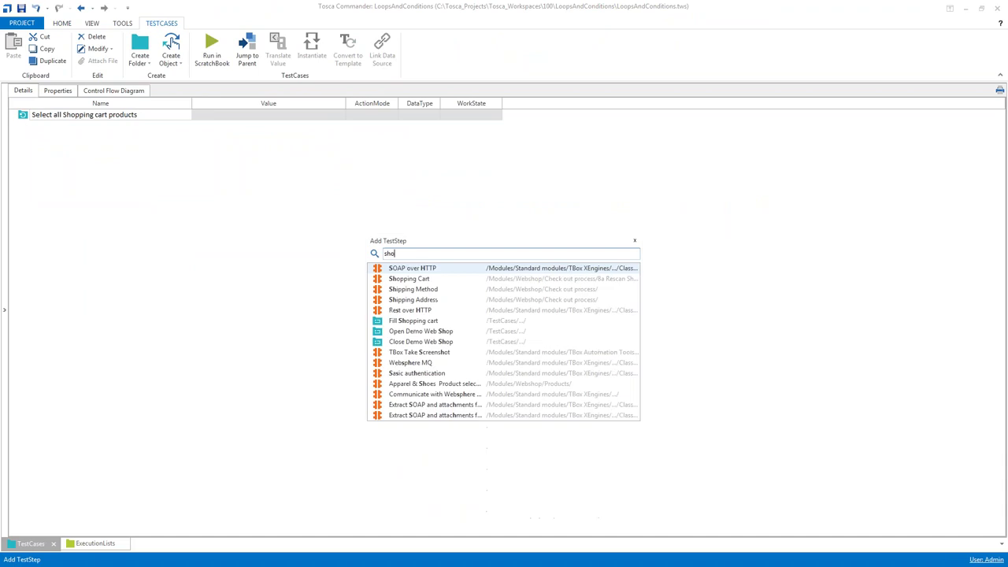
key(Down)
key(Return)
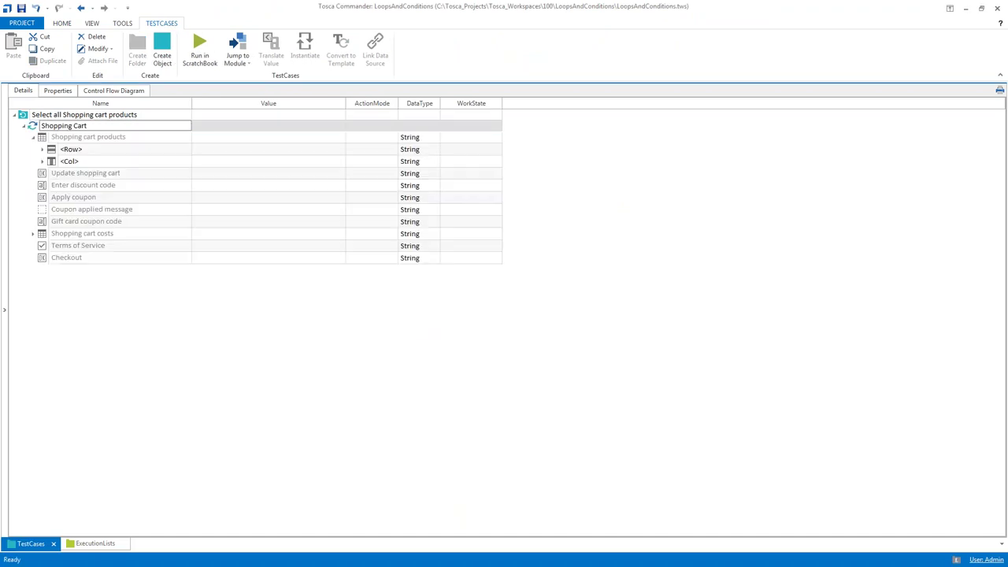
key(Down)
key(Down)
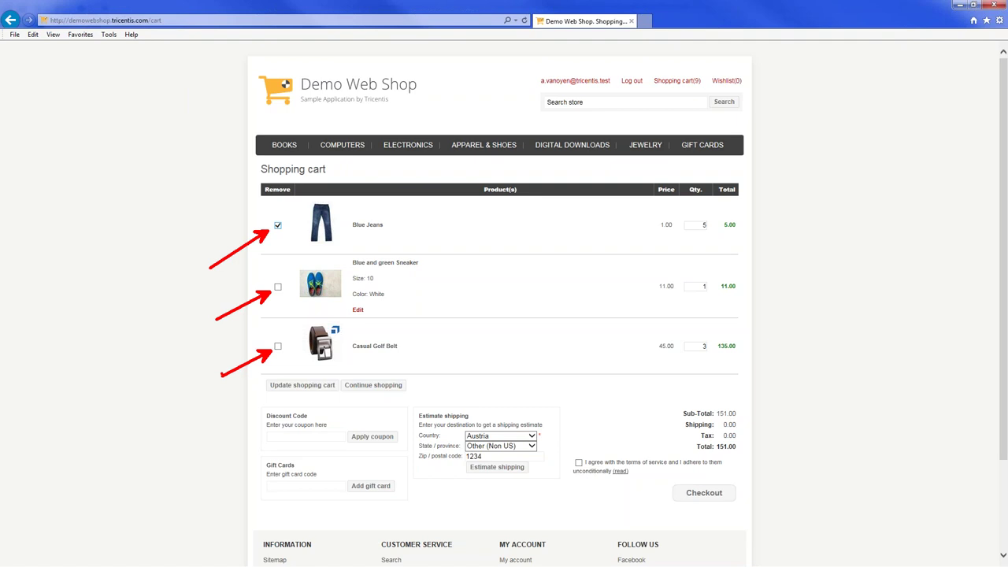
click(279, 226)
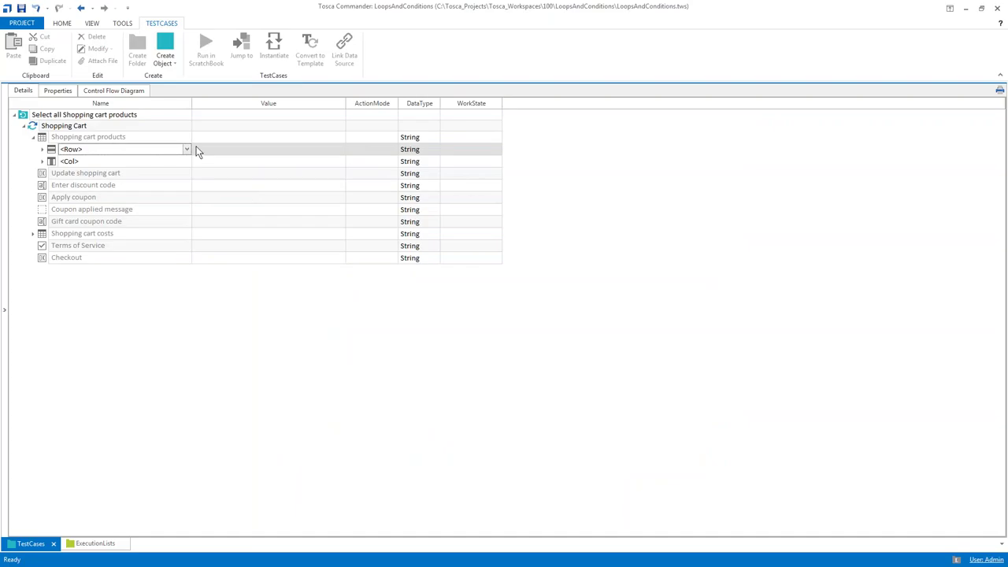
Rename the Shopping Cart step's <Row> entry to ${REPETITION}
click(186, 150)
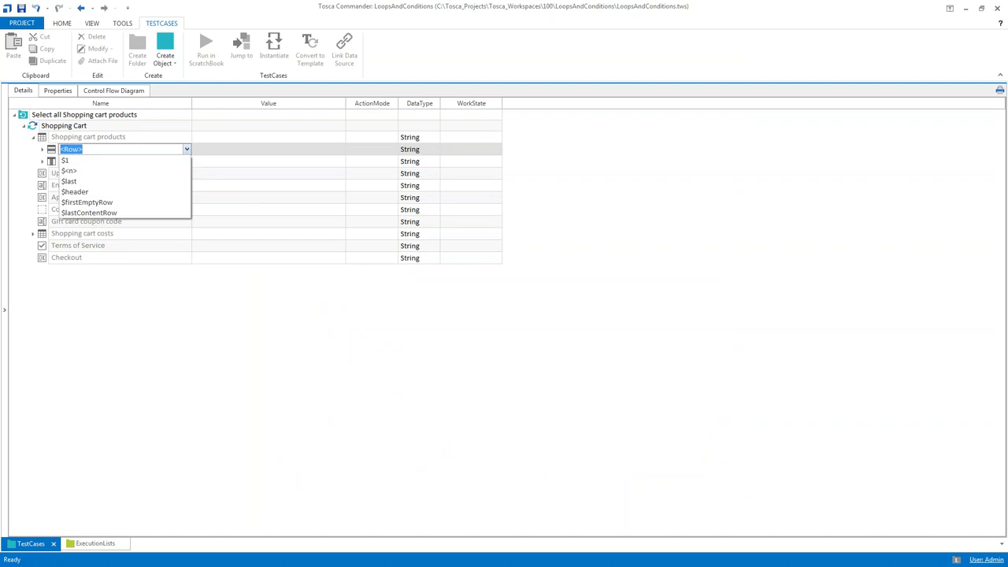
click(119, 156)
text($1)
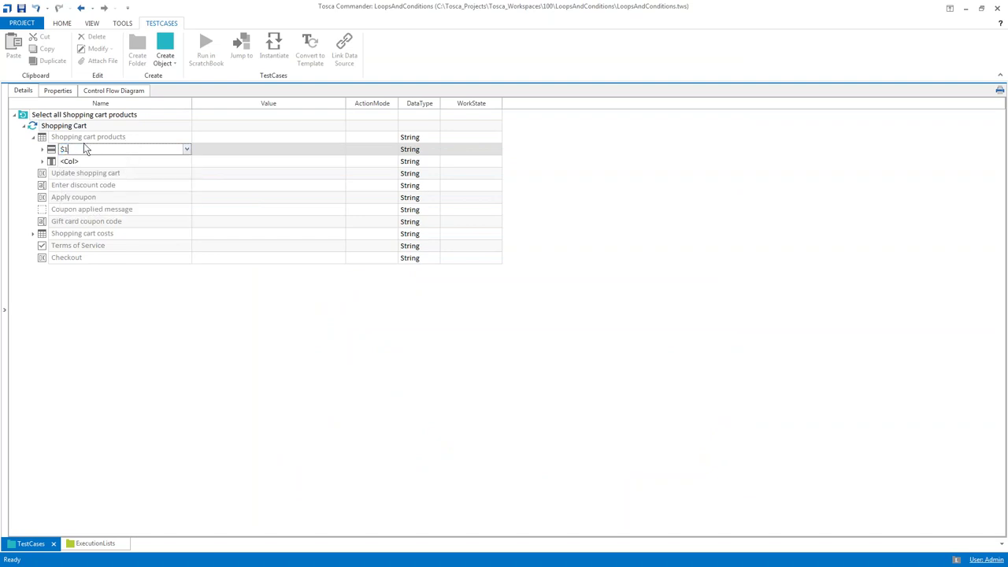
key(shift+Left)
text({REPETITION})
key(Return)
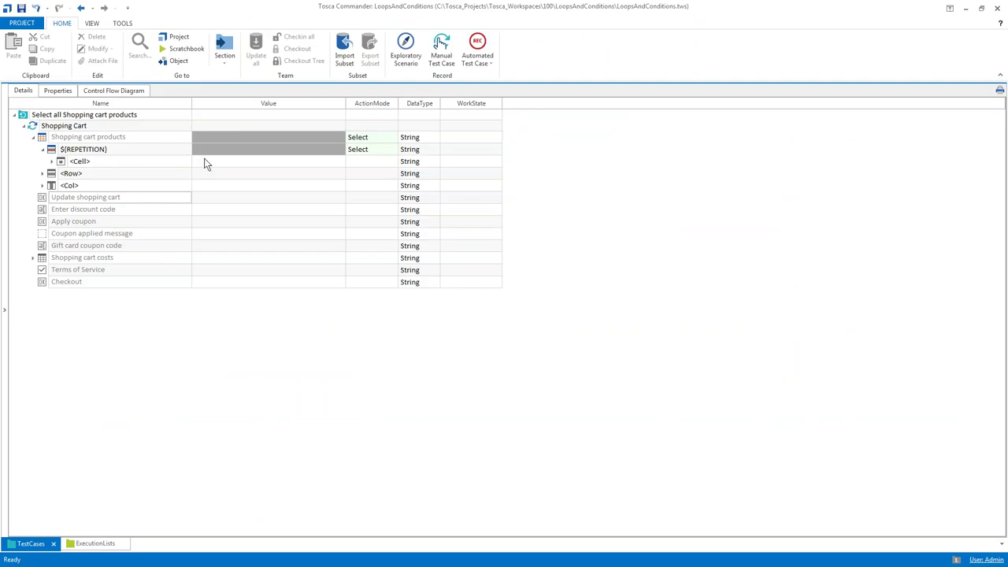
Set the <Cell> ActionMode to Select, pick the Remove column, and give it value True
click(189, 162)
click(187, 161)
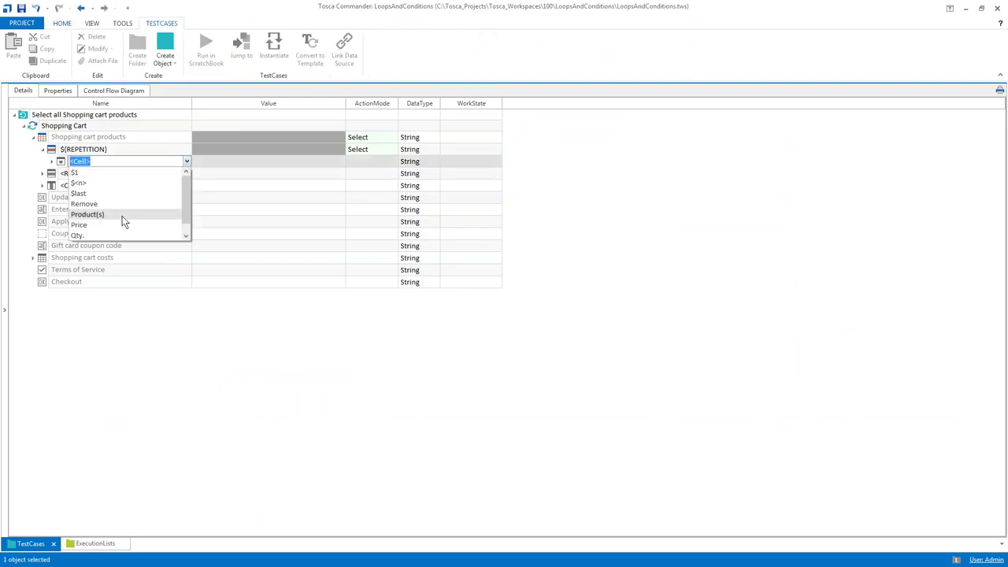
click(378, 164)
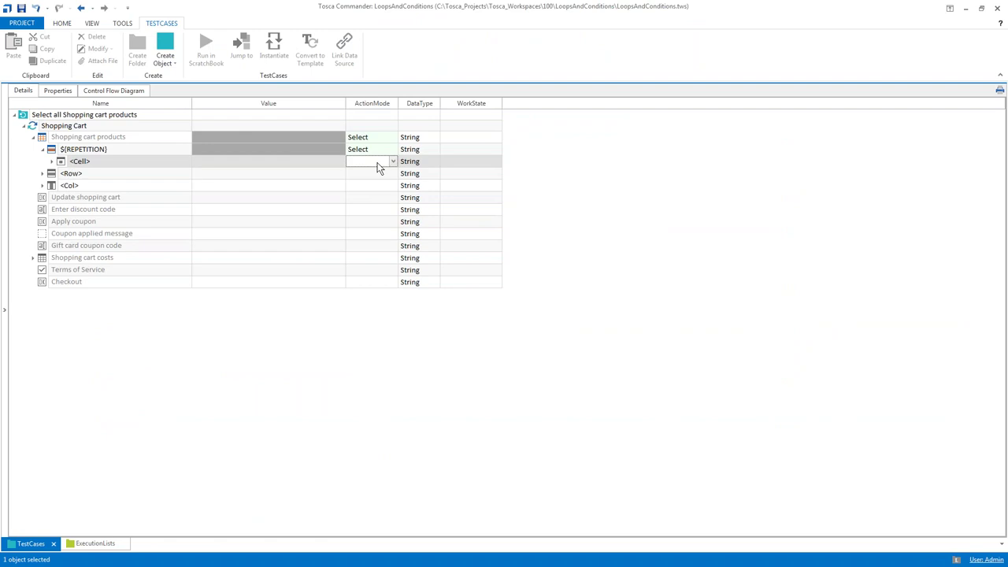
click(384, 163)
click(376, 217)
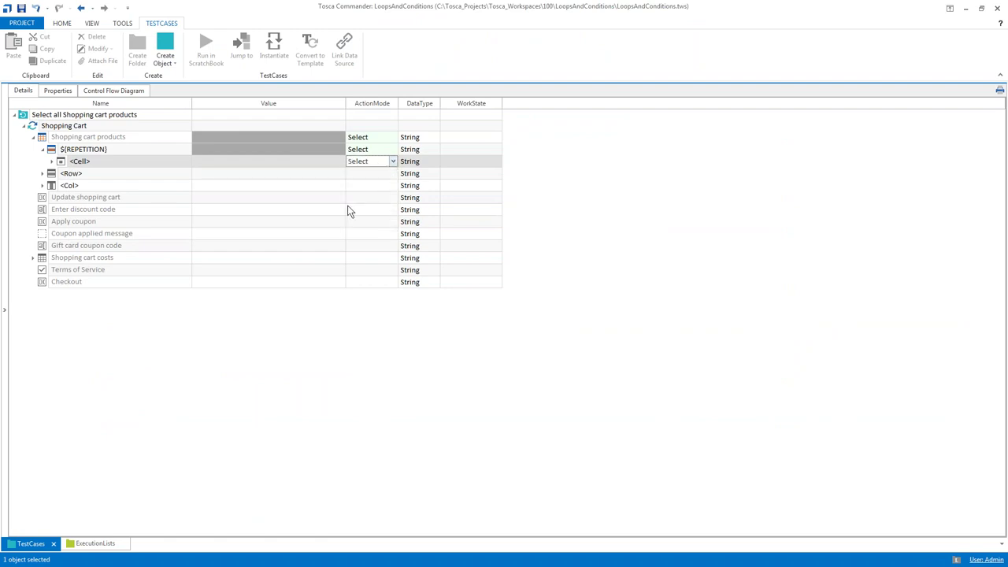
click(109, 163)
click(187, 161)
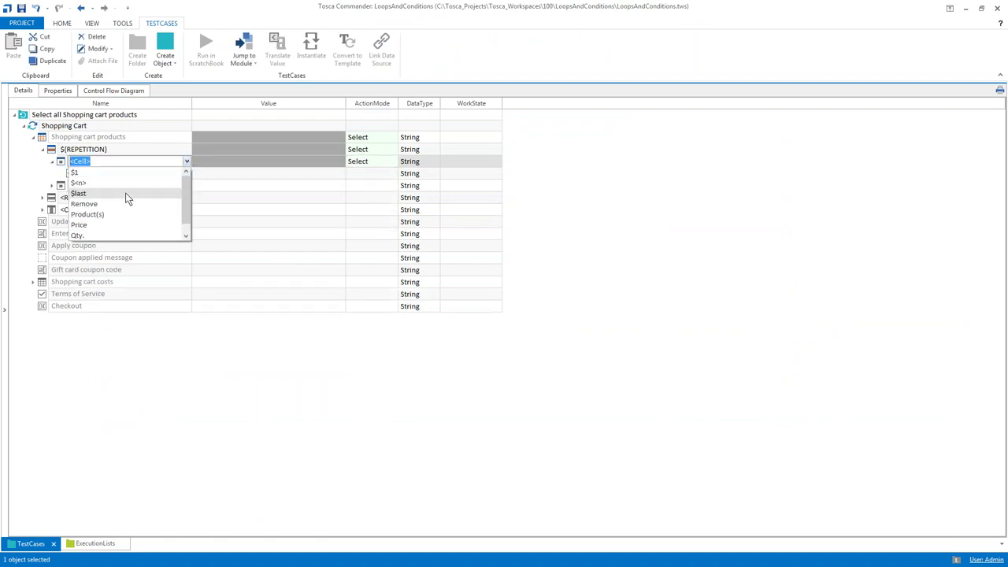
click(125, 204)
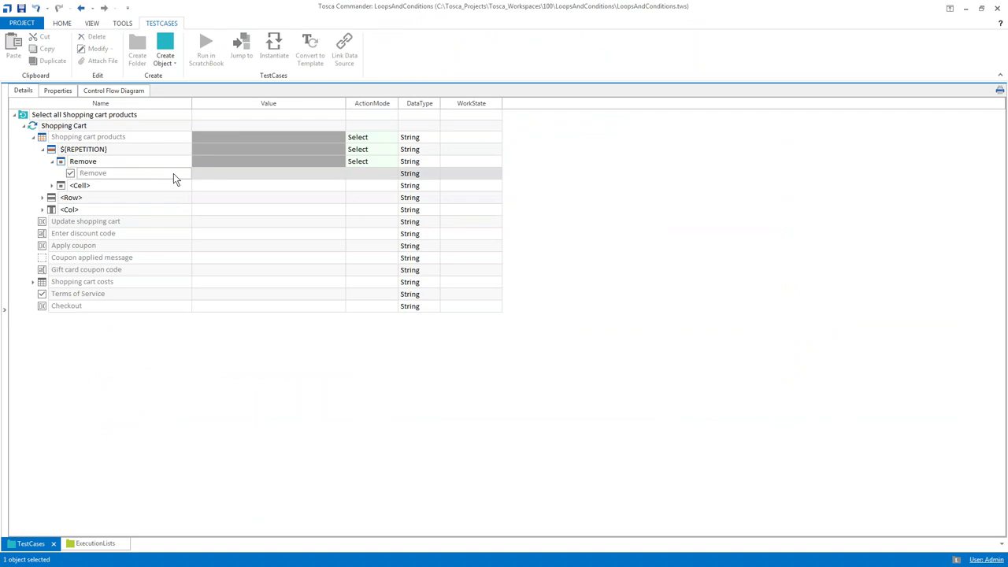
click(258, 180)
text(True)
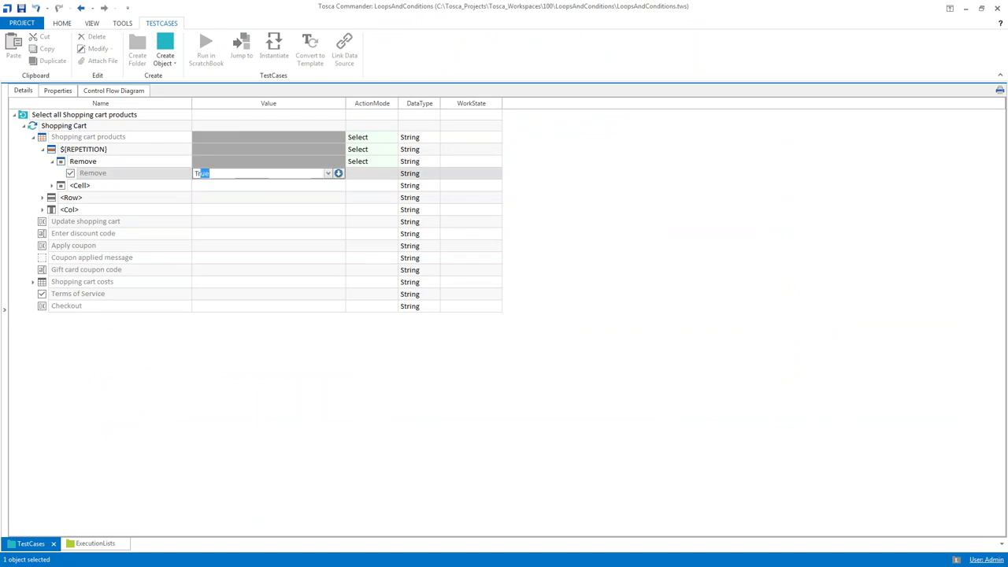
key(Return)
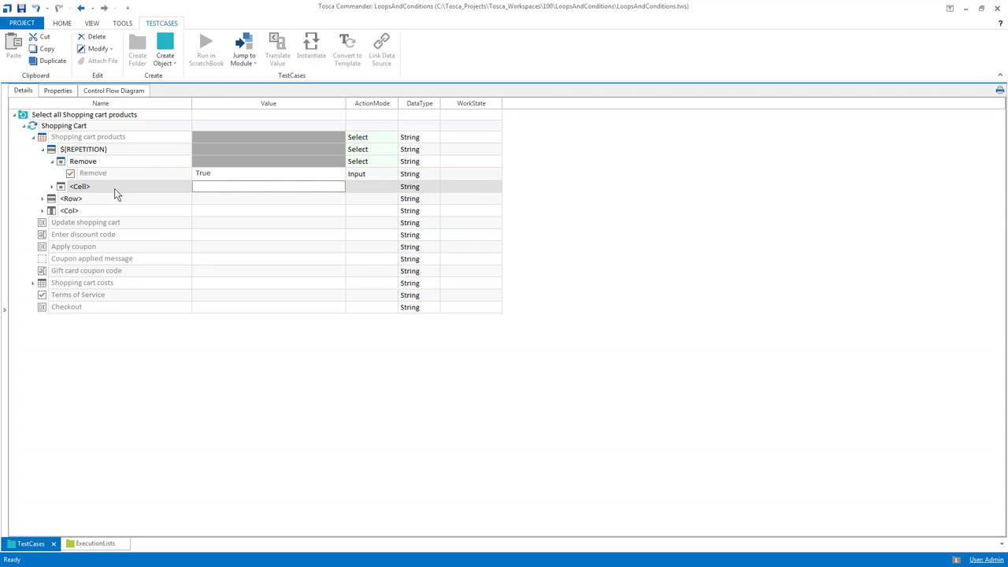
Select the Update shopping cart entry's value and reveal the test case tree
click(74, 226)
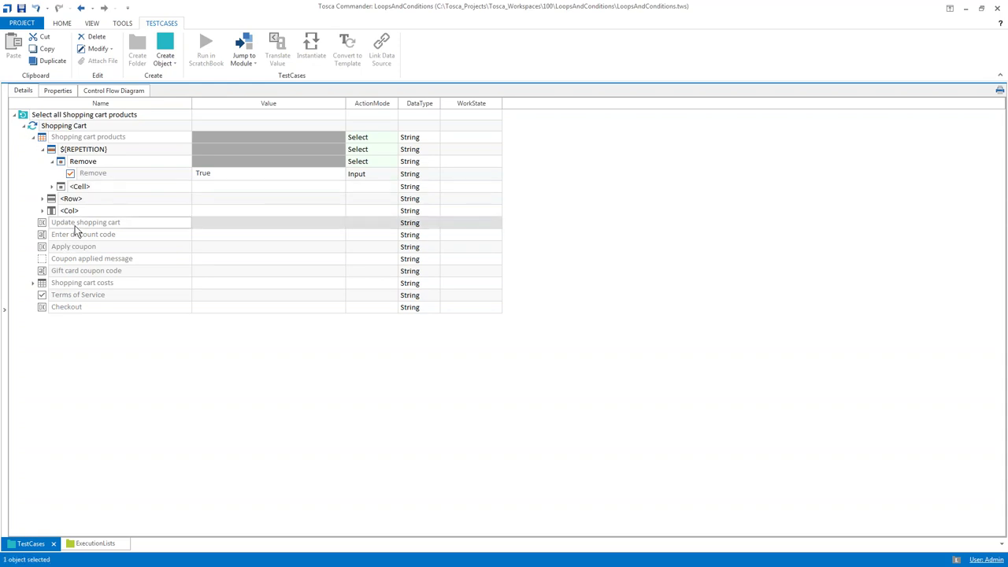
click(211, 224)
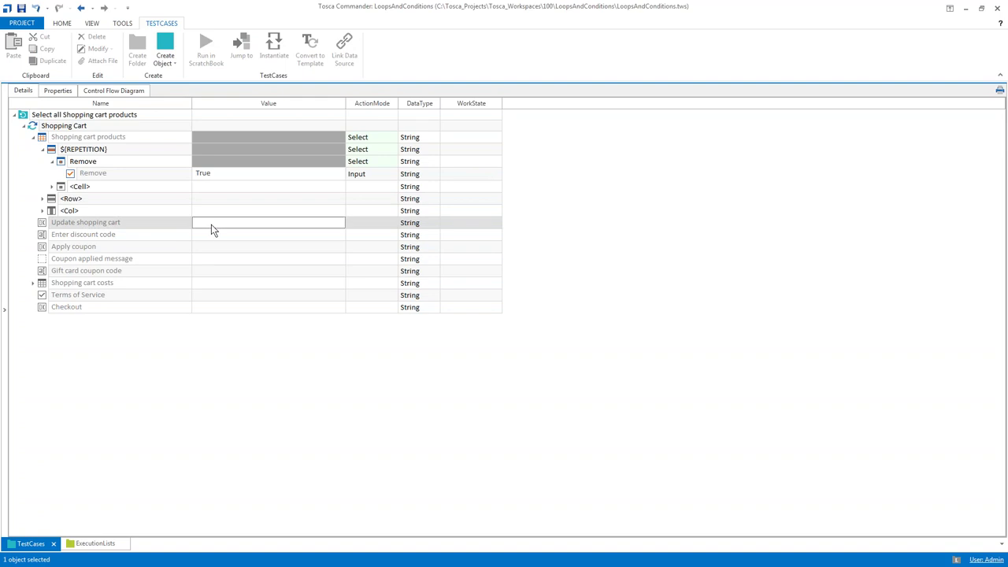
click(5, 214)
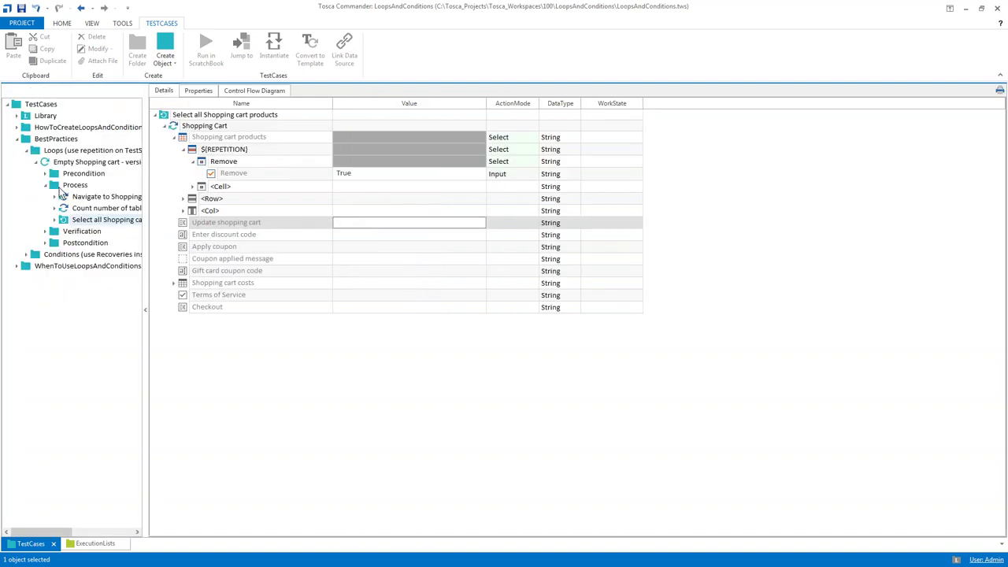
Add a Shopping Cart step under Process named 'Update Shopping cart' with Update shopping cart set to {CLICK}
click(65, 186)
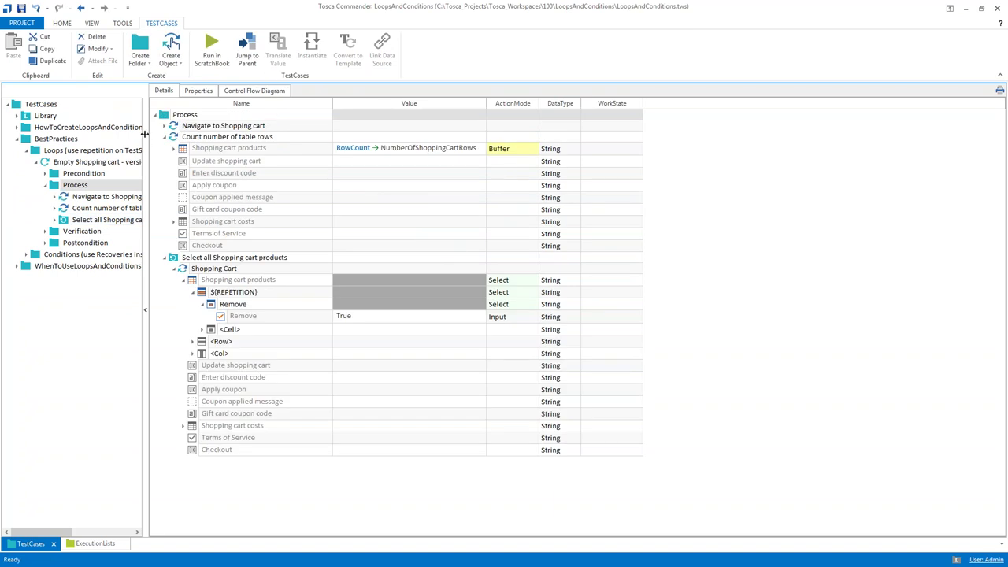
click(21, 117)
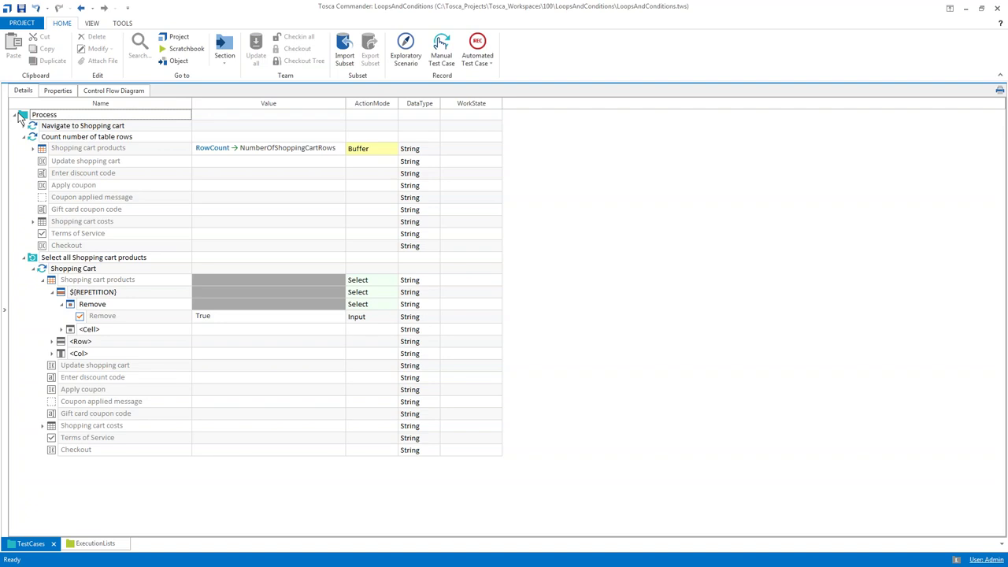
click(22, 115)
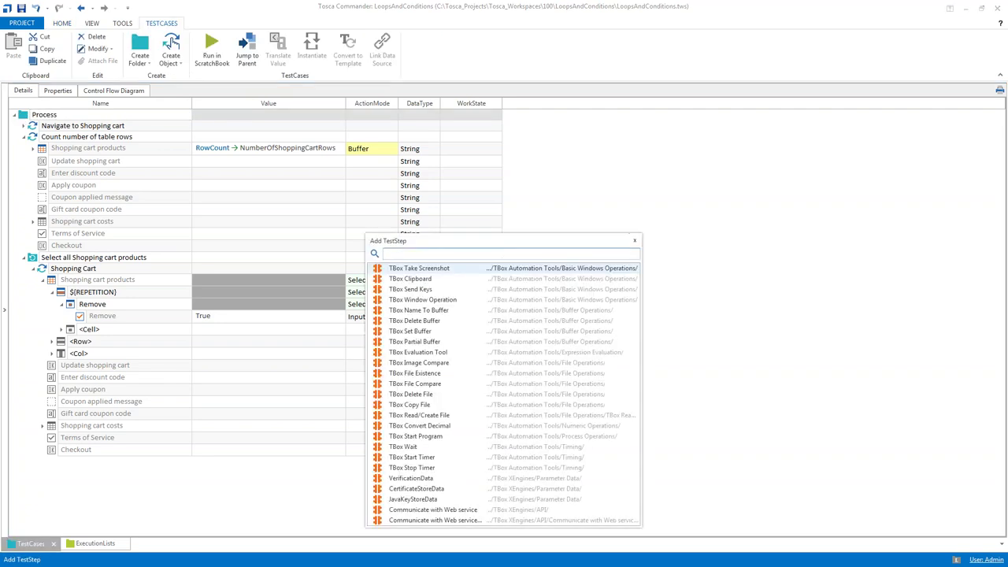
text(shopping cart)
key(Return)
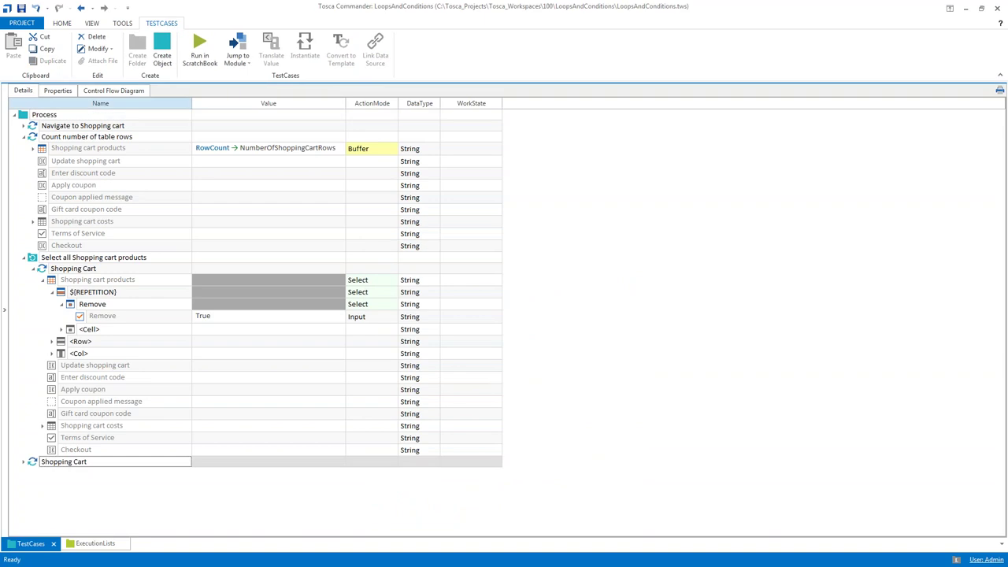
key(ctrl+shift+Left)
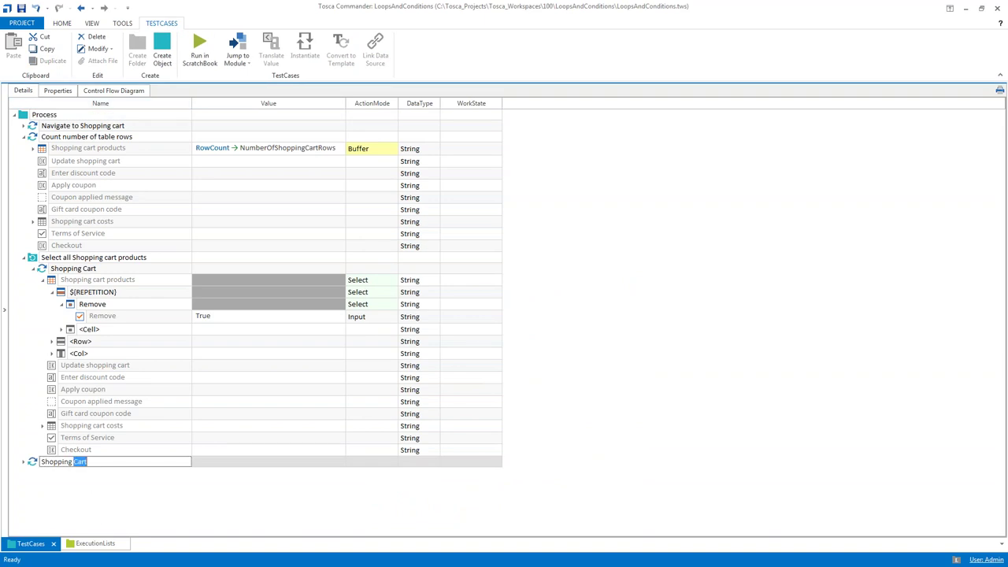
key(ctrl+shift+Left)
text(Update Shopping cart)
key(Return)
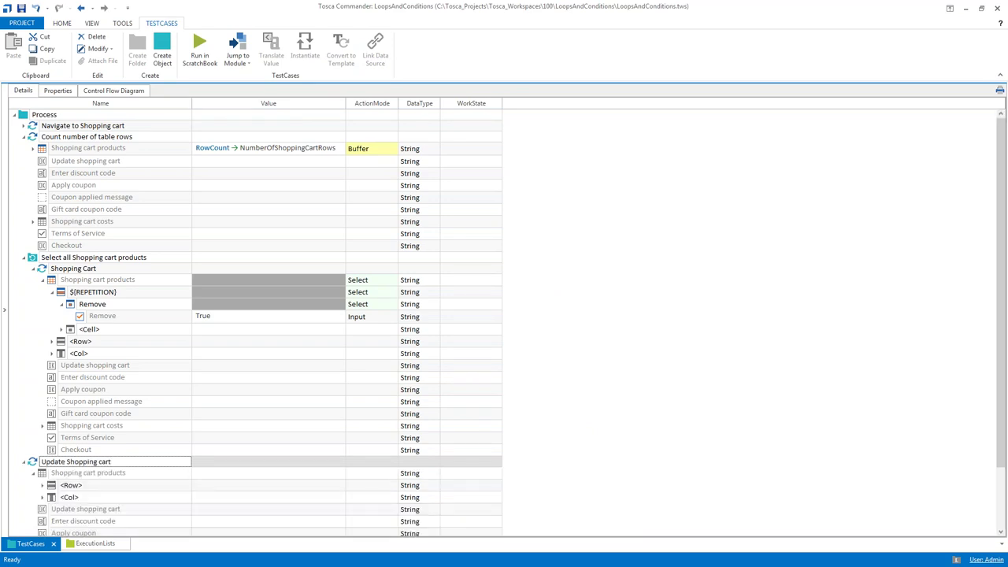
click(206, 511)
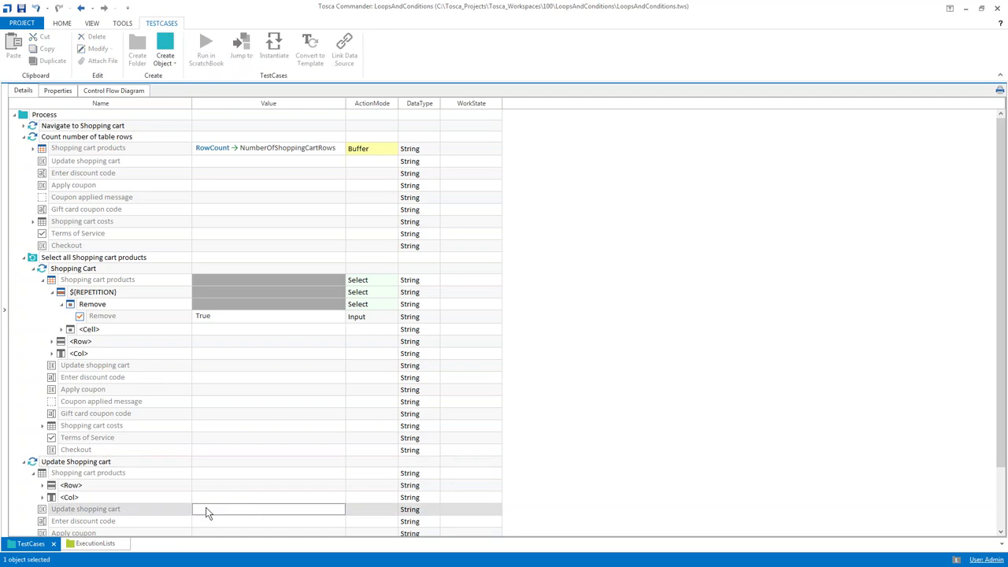
text({)
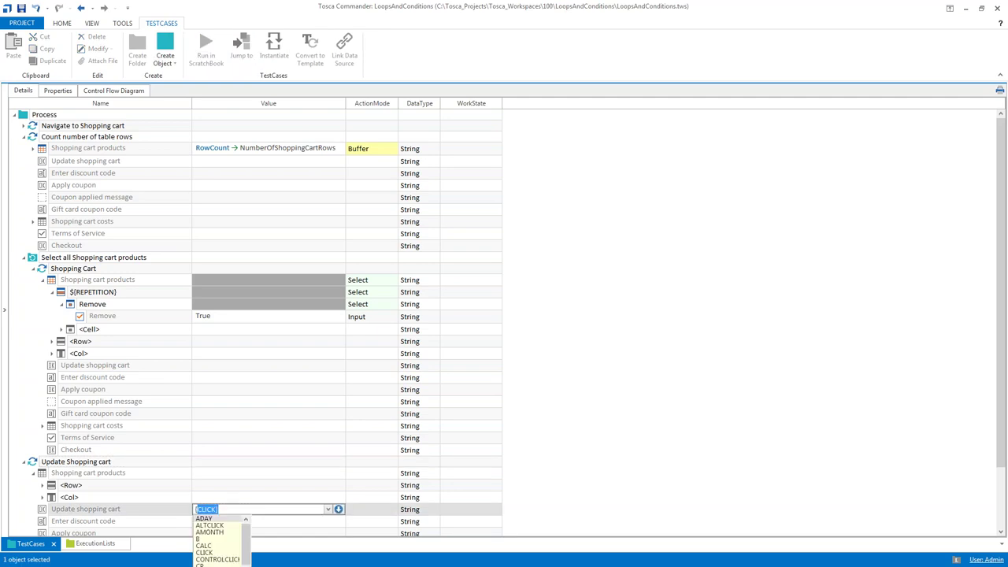
key(Escape)
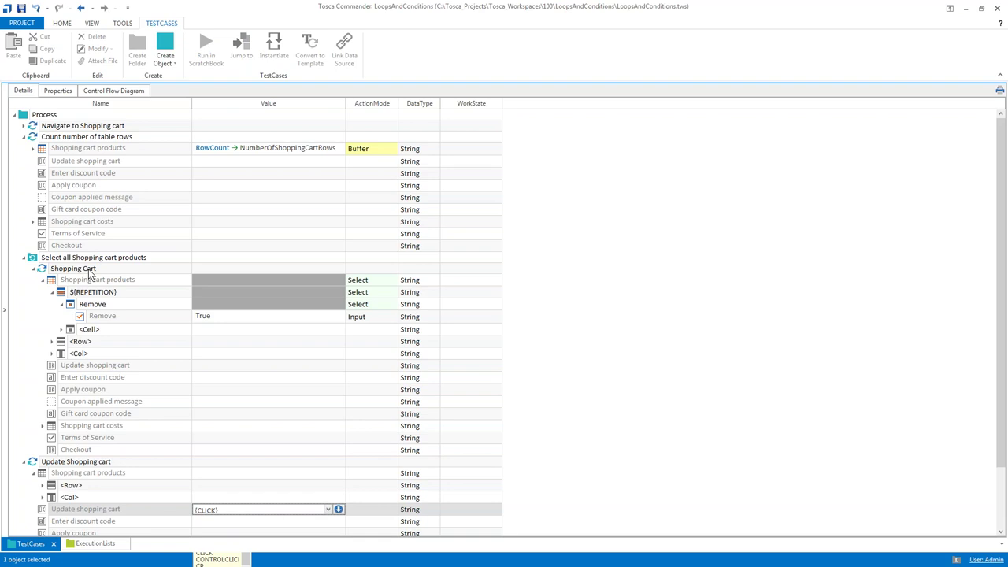
Rename the looped Shopping Cart step to 'Tick next Remove checkbox' and dismiss the ScratchBook results
click(89, 272)
click(90, 272)
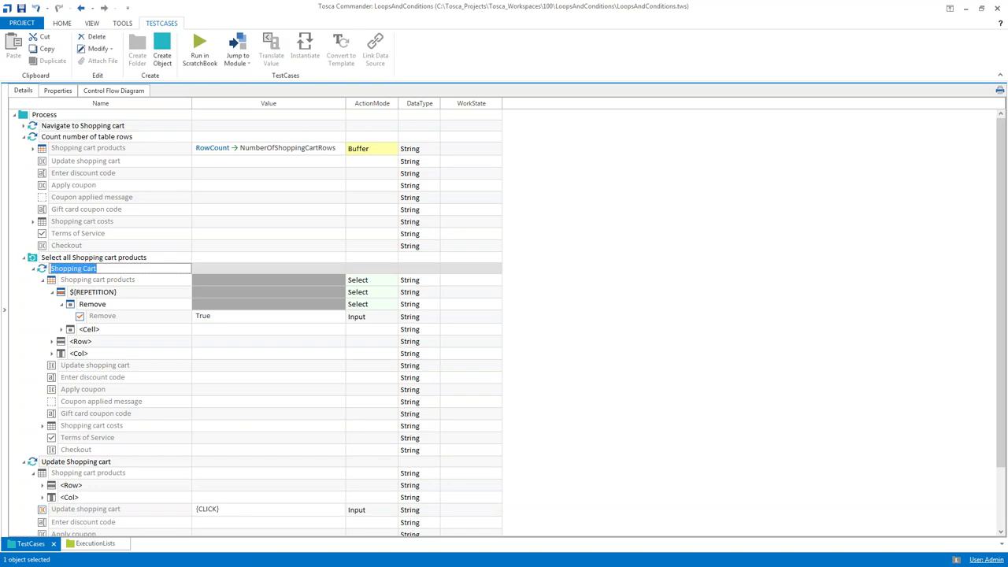
text(Tick next Remove)
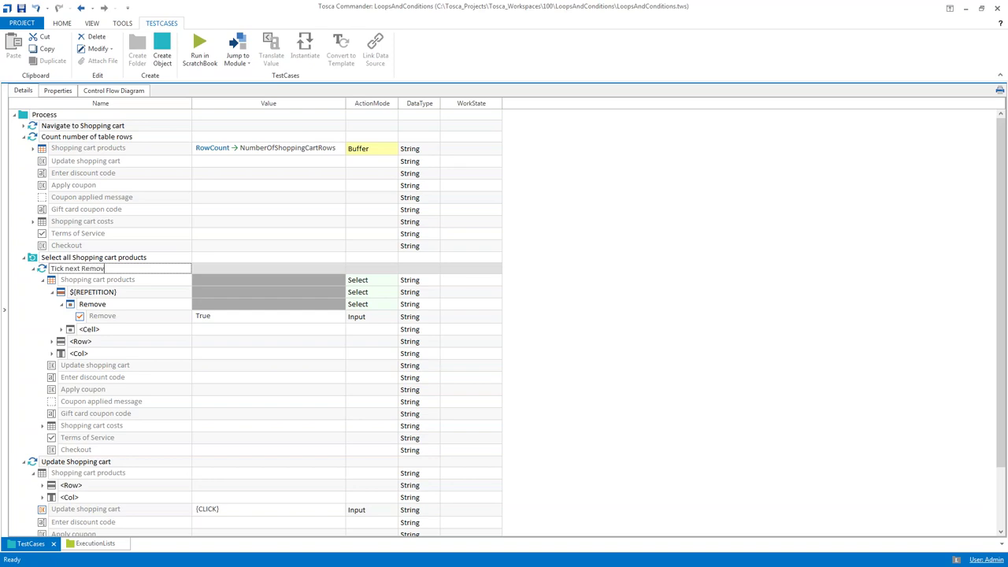
text( checkbox)
key(Return)
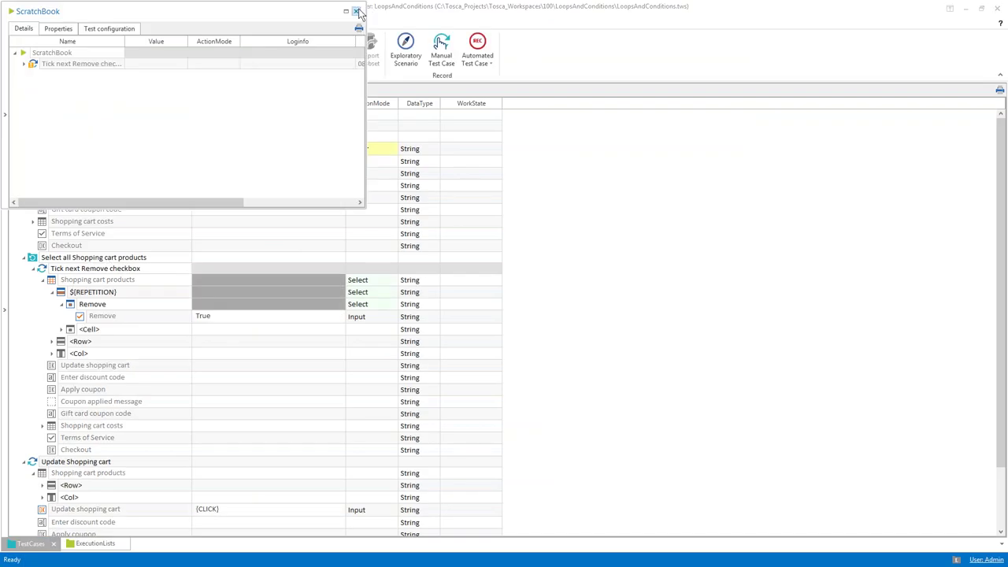
click(359, 13)
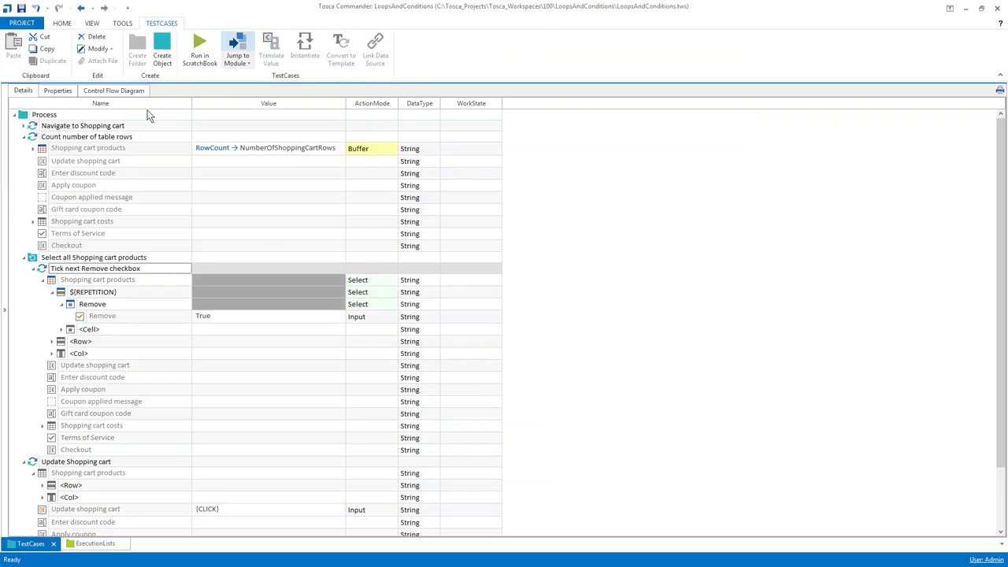
With 'Select all Shopping cart products' selected, save the project and narrow the Name column
click(57, 257)
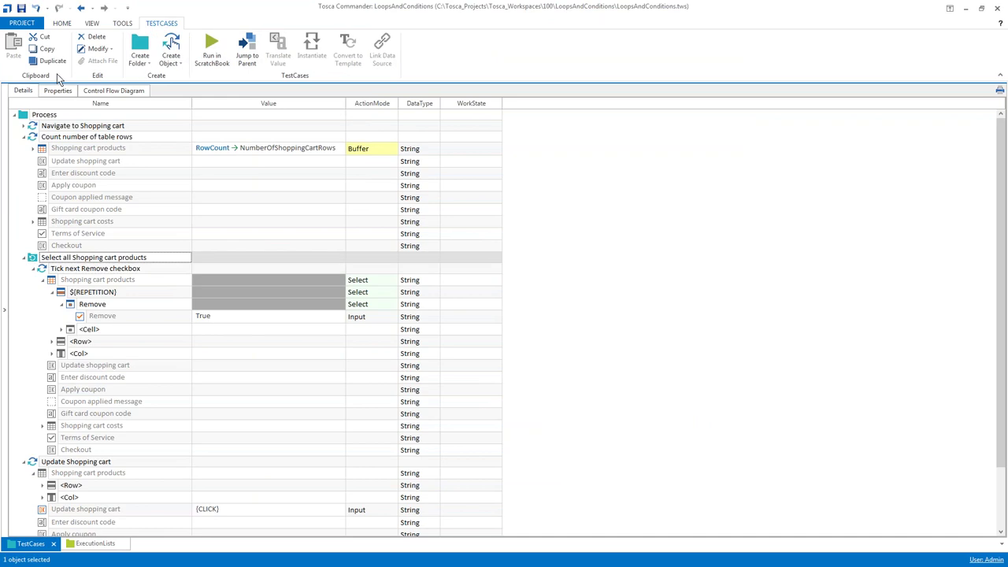
click(22, 8)
drag(189, 100, 162, 100)
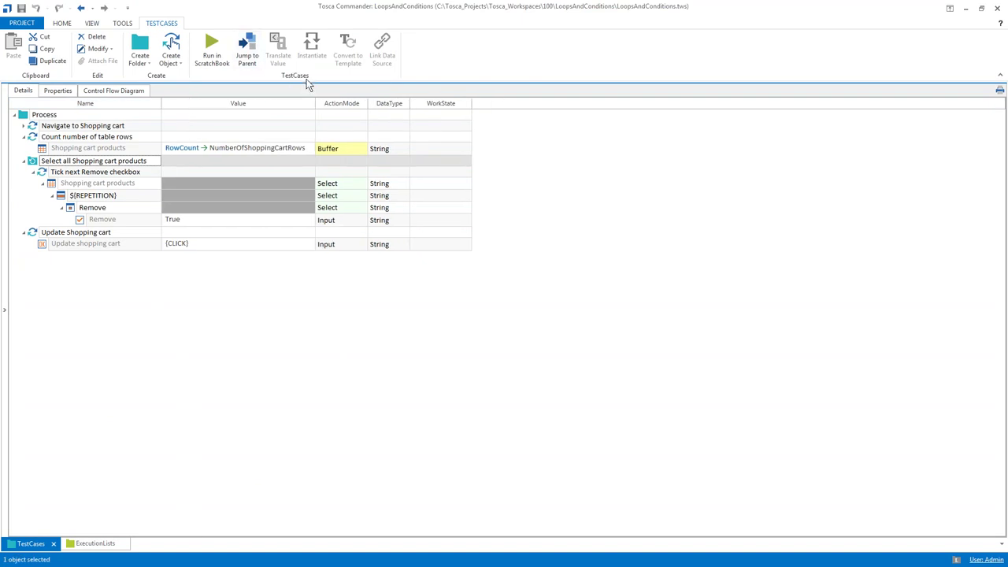
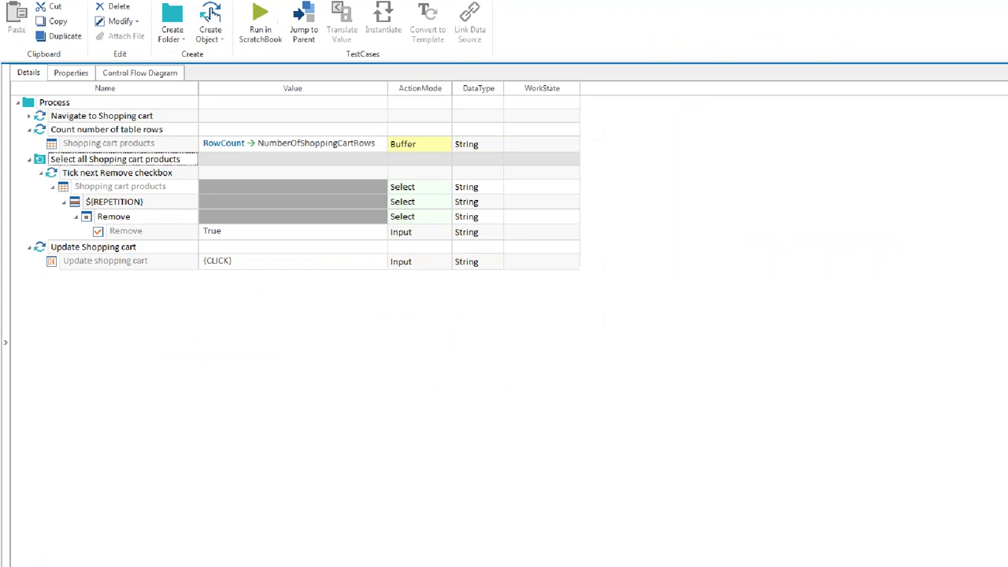
Run Count number of table rows, Select all Shopping cart products and Update Shopping cart in ScratchBook; check three repetitions
click(52, 83)
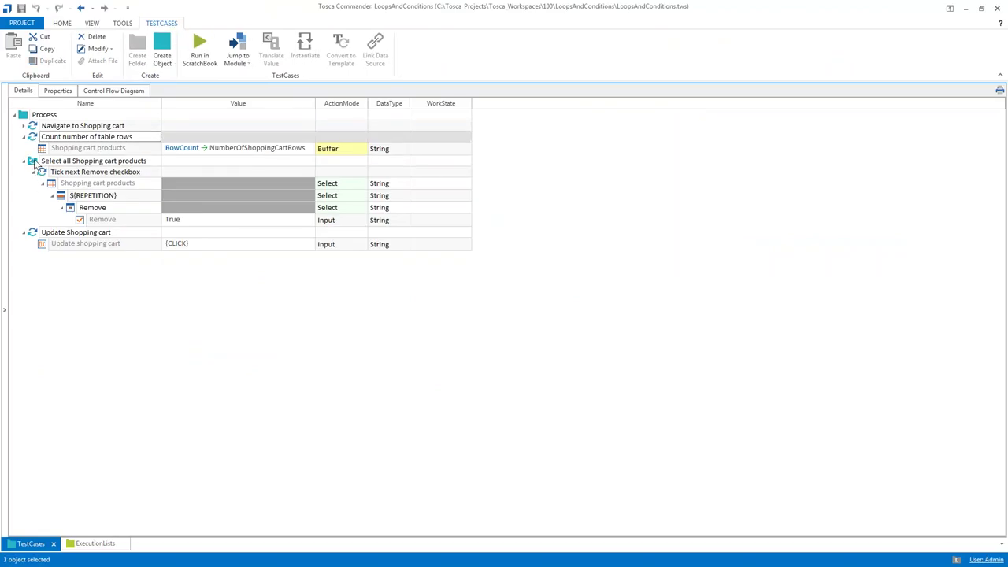
ctrl+click(35, 162)
ctrl+click(35, 234)
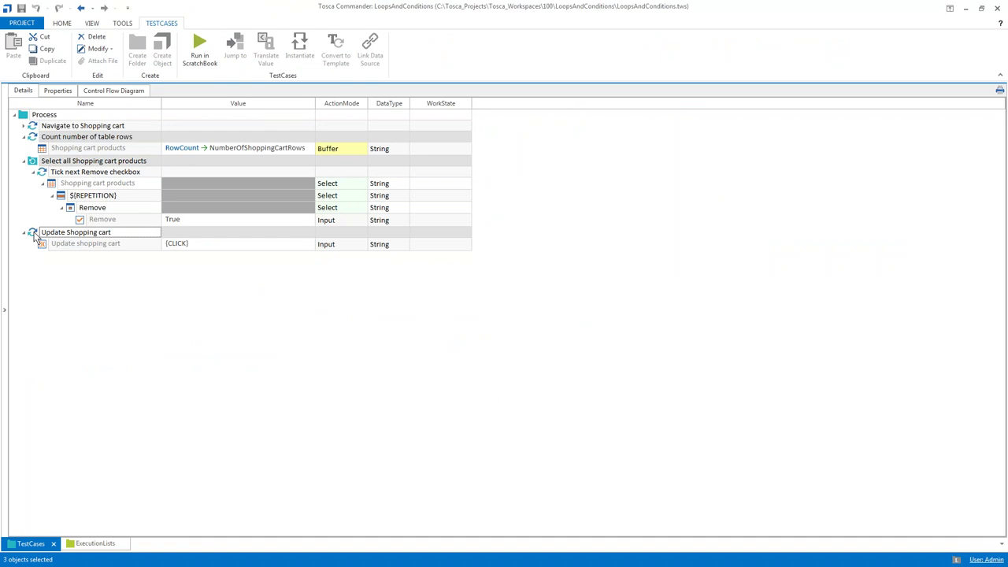
click(199, 48)
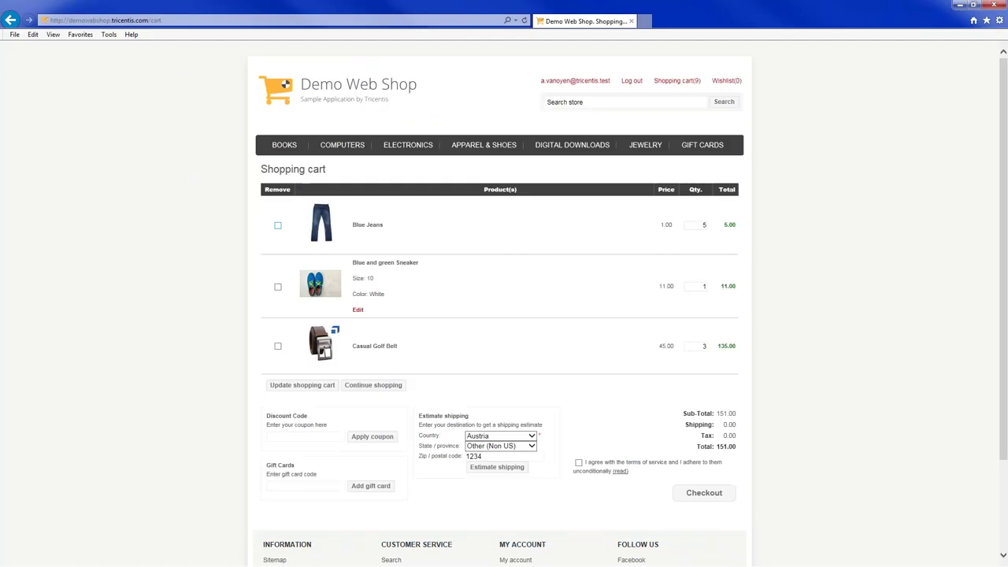
click(302, 271)
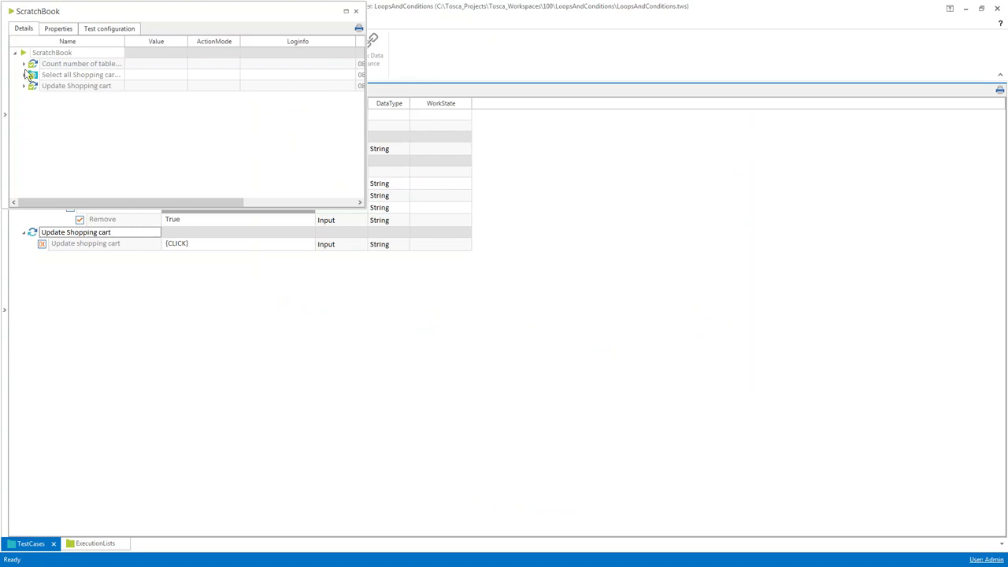
click(24, 75)
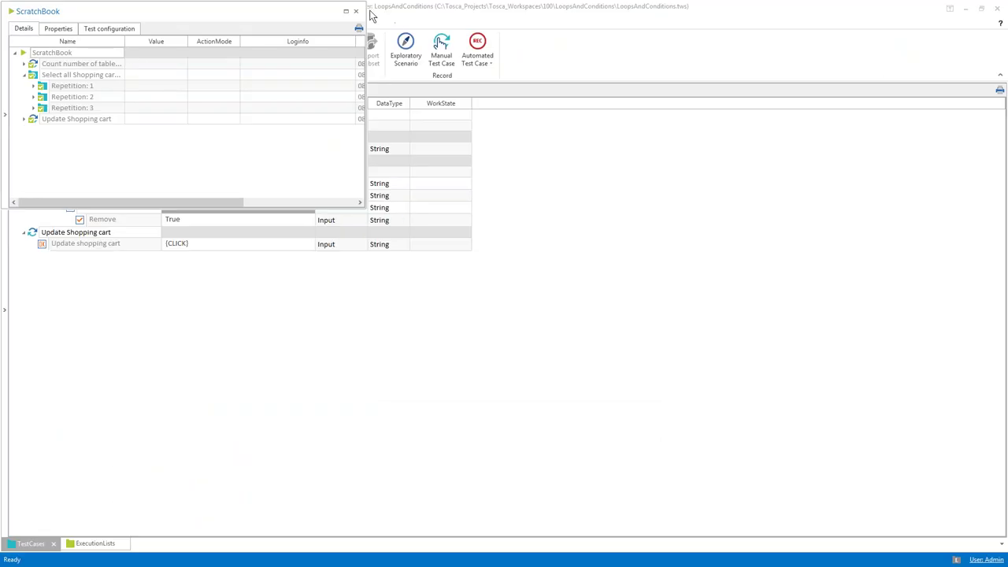
click(355, 11)
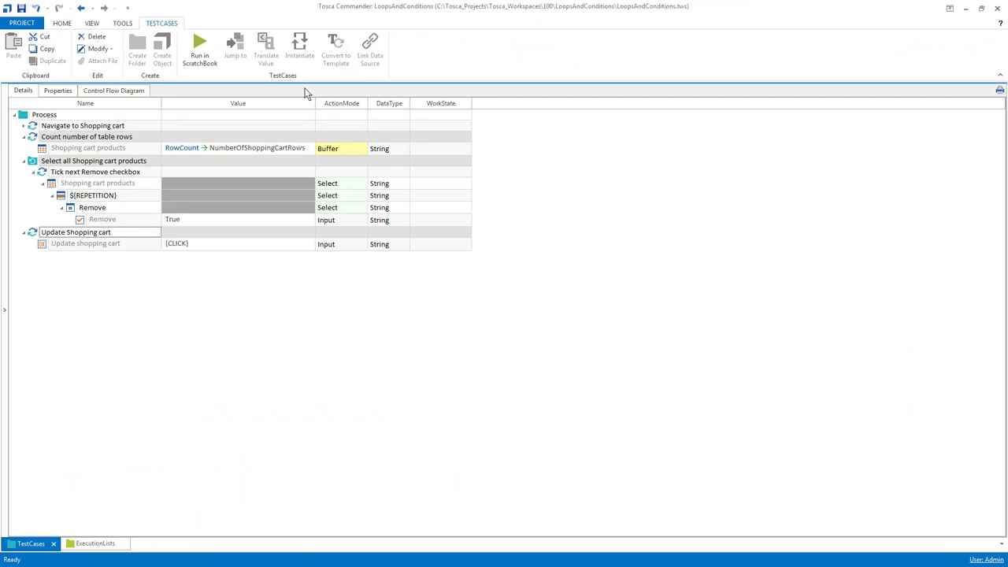
click(7, 208)
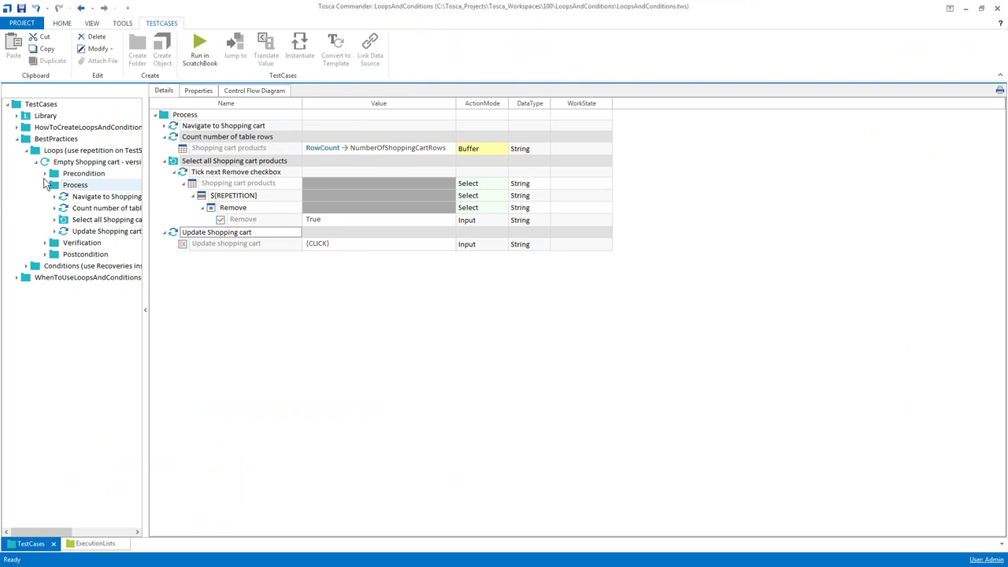
Run the Verification and Postcondition folders together in the ScratchBook with F6
click(45, 186)
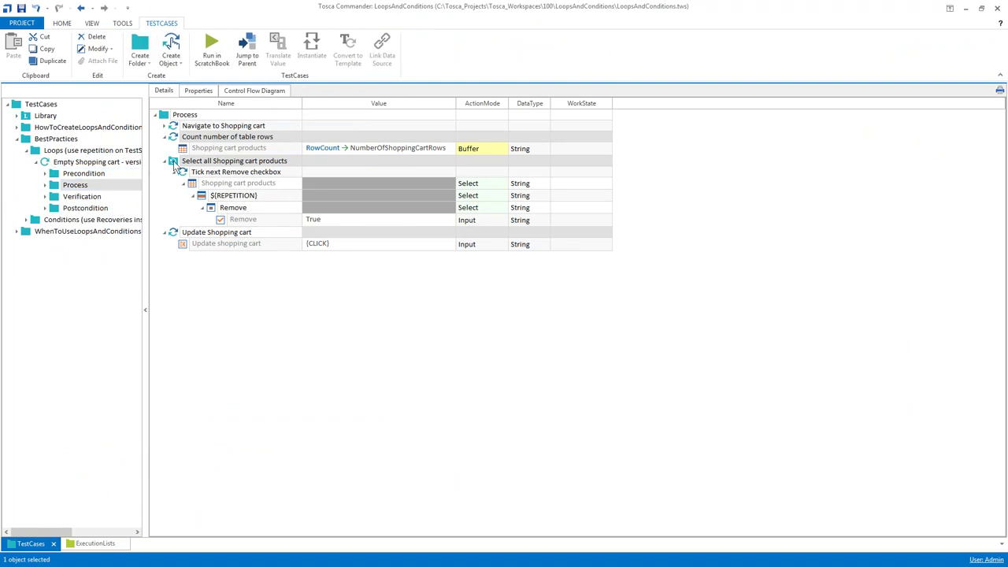
click(27, 151)
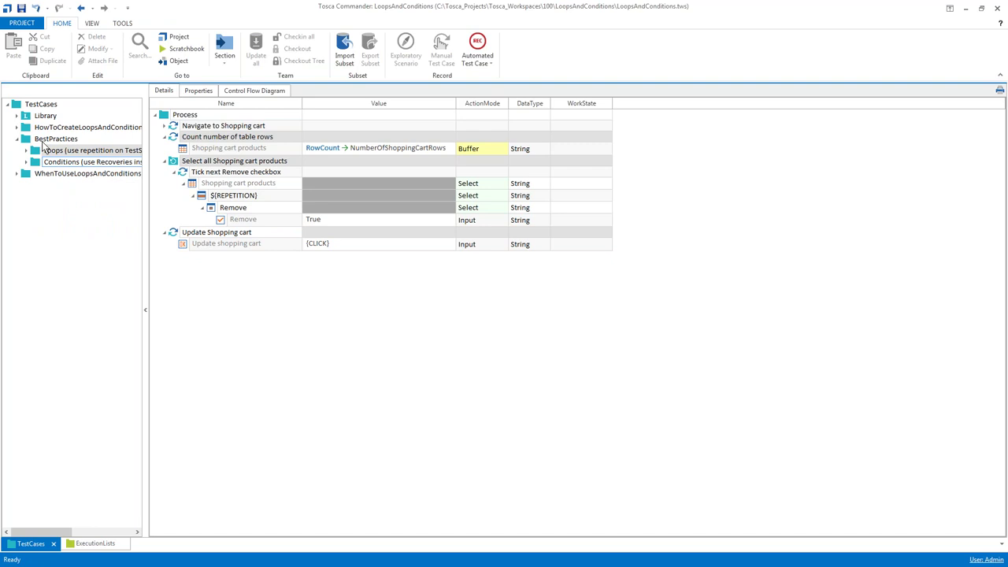
click(27, 150)
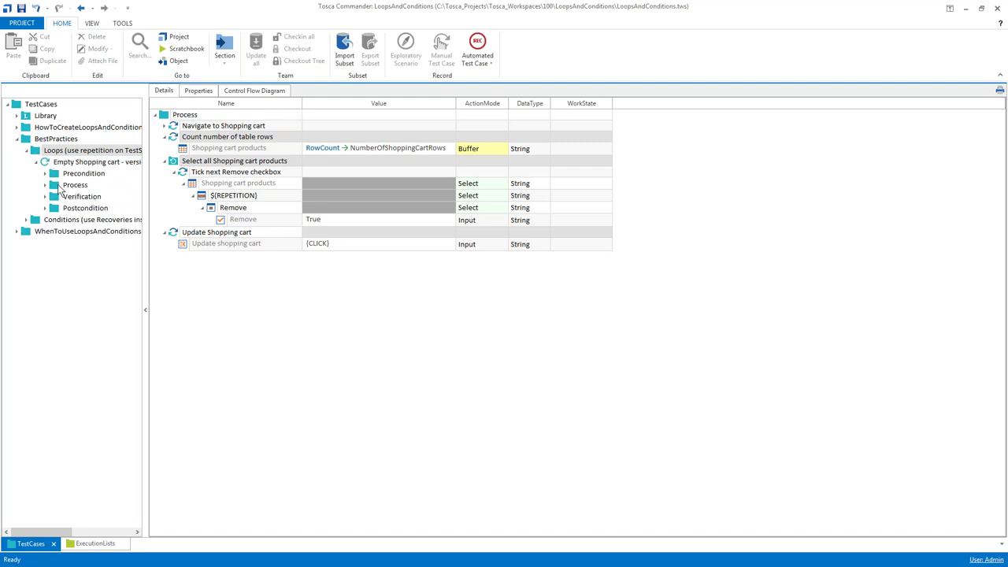
click(67, 198)
ctrl+click(69, 209)
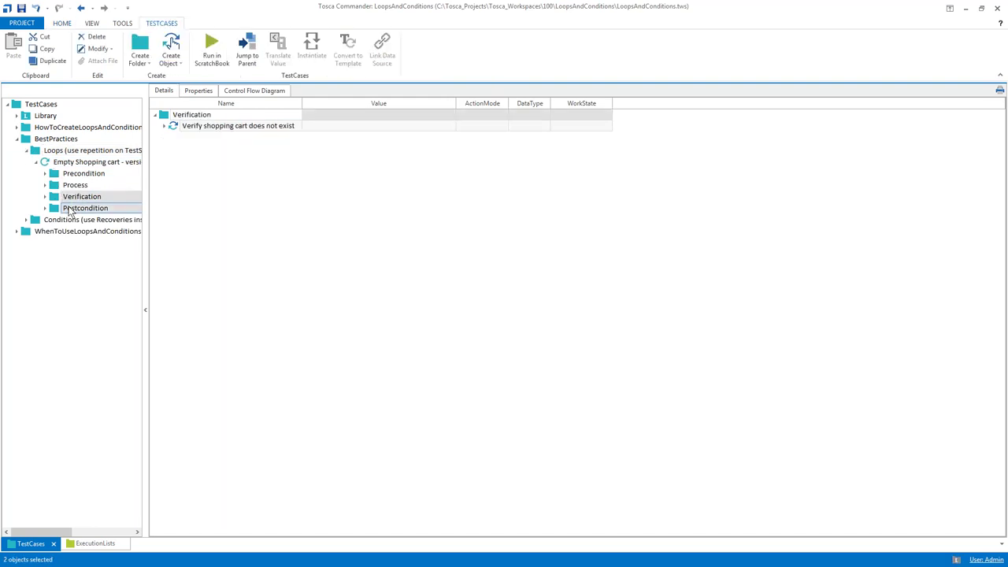
key(F6)
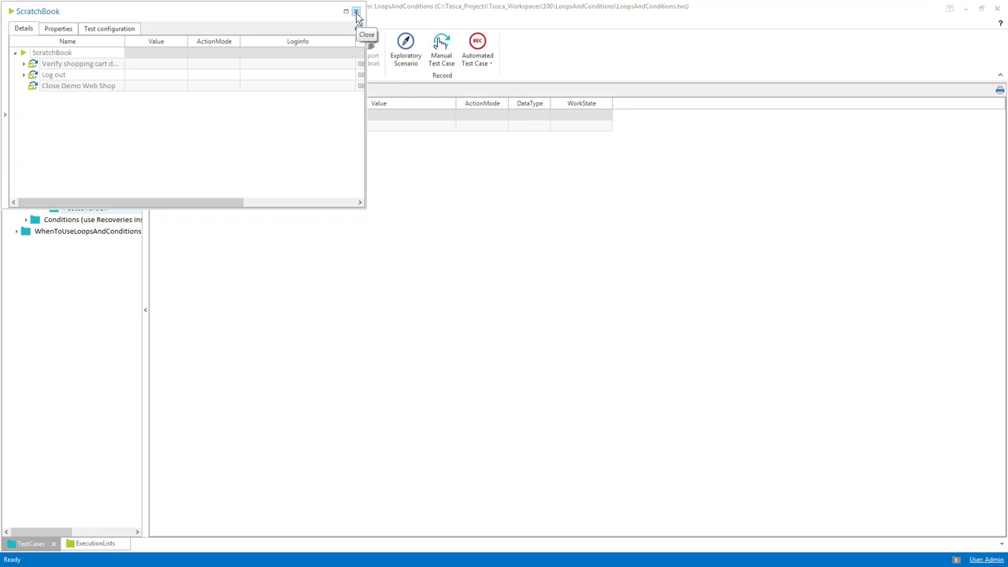
click(356, 12)
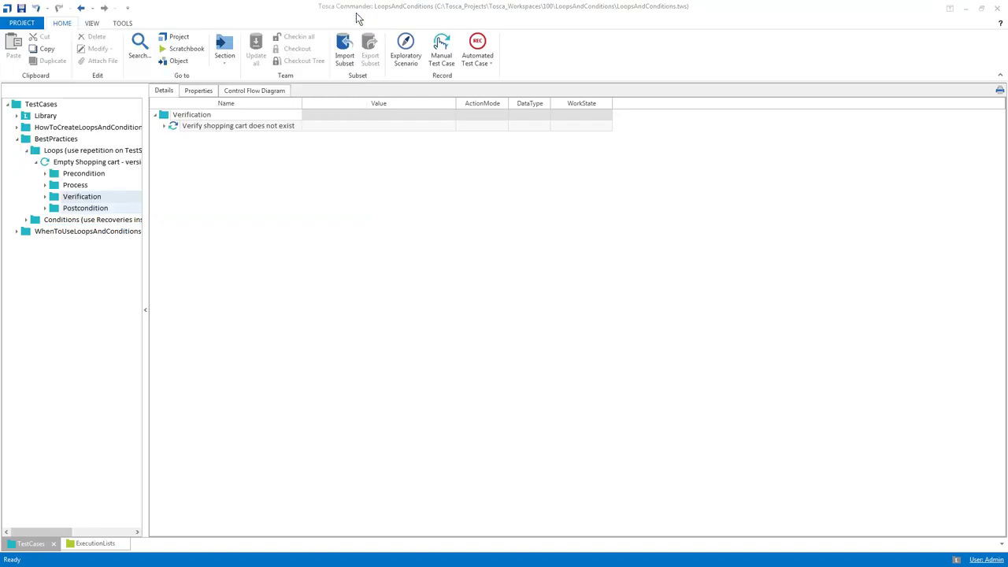
Open the Empty Shopping cart - version 2 test case from the Conditions folder
click(36, 162)
click(27, 150)
click(60, 162)
double_click(173, 136)
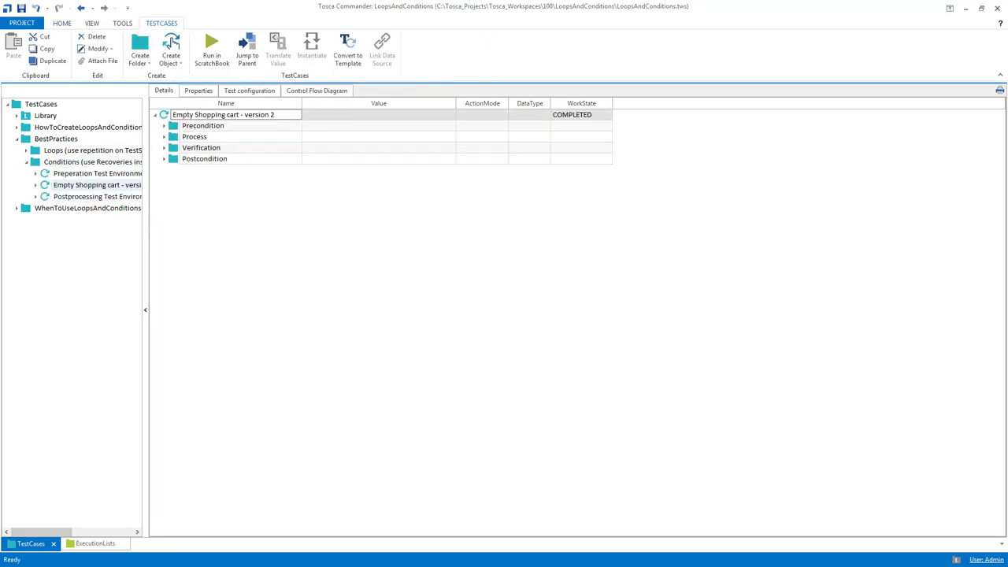
Hide the tree panel, expand Precondition and show its extra creation options
drag(143, 143, 123, 141)
click(23, 126)
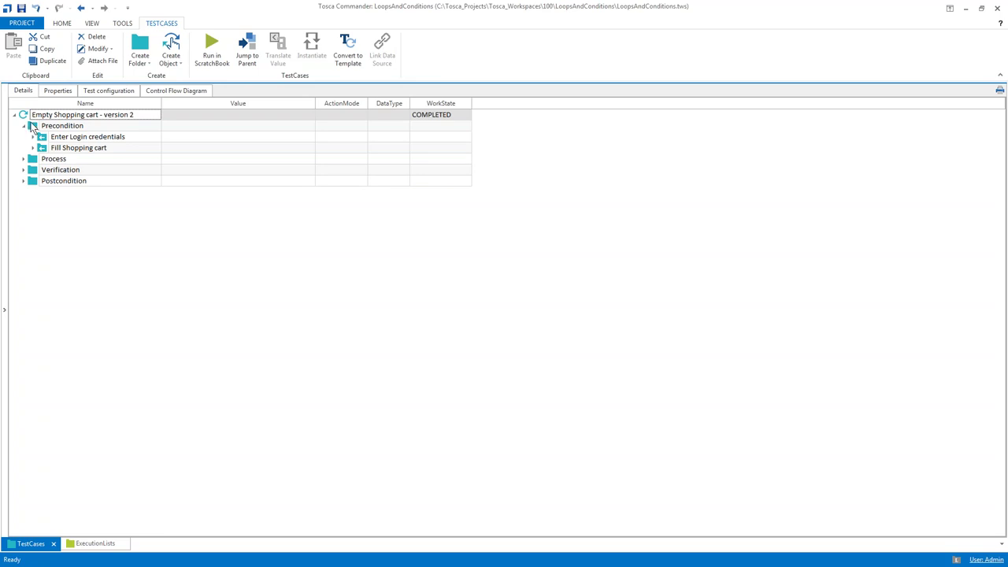
click(34, 126)
click(122, 111)
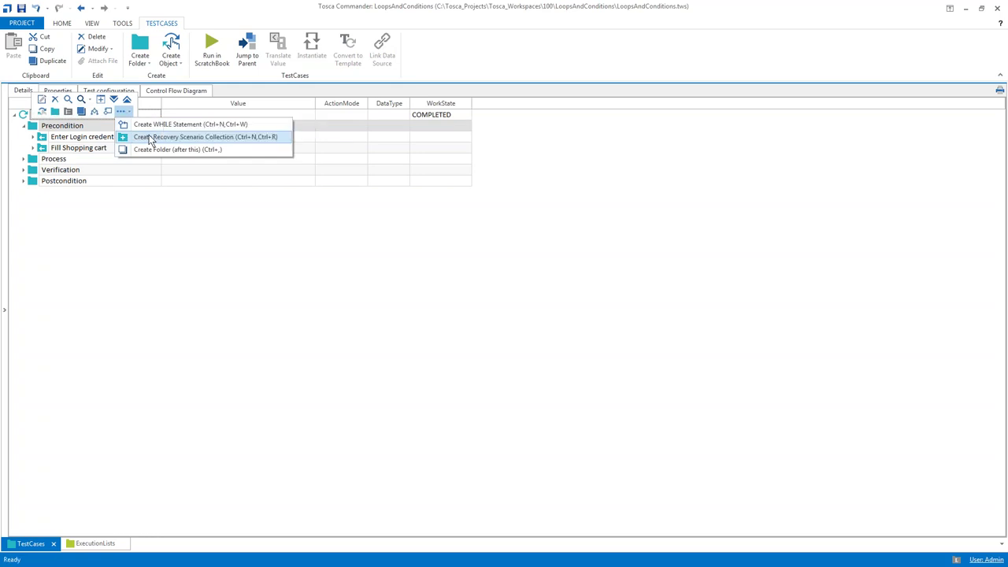
Create a Recovery Scenarios collection under Precondition and add a new Recovery Scenario to it
click(149, 138)
right_click(42, 138)
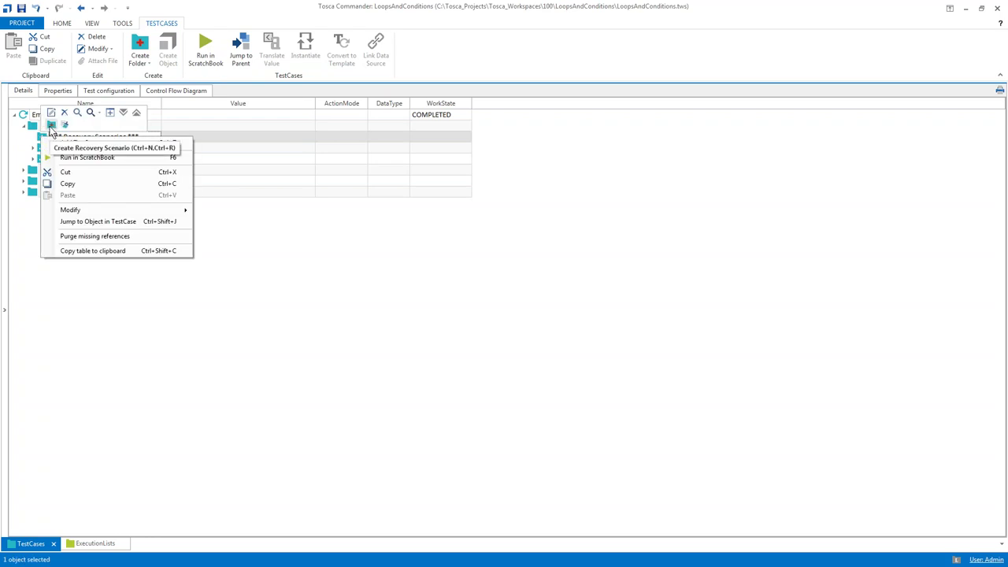
click(50, 126)
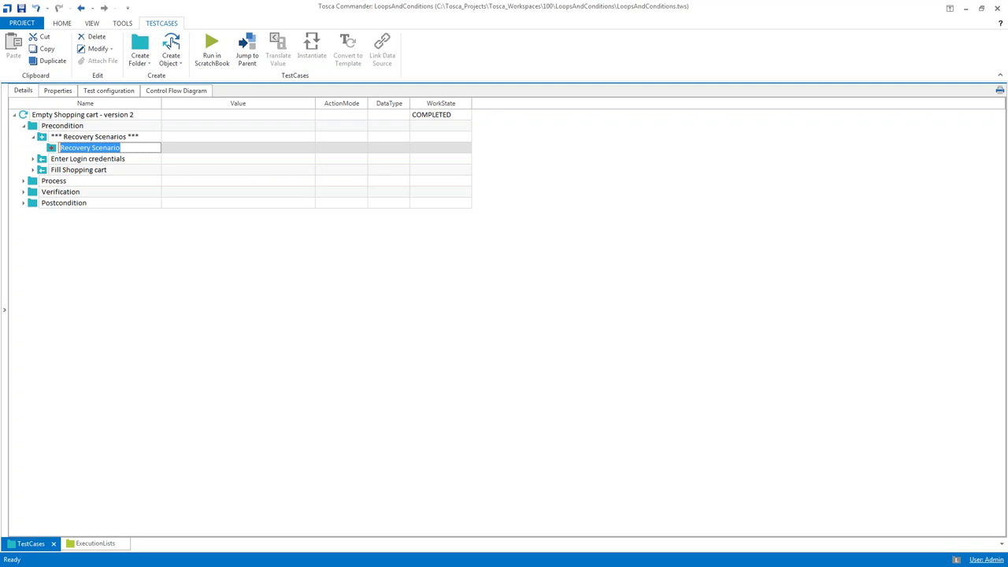
Name the scenario 'Log out' and add a Top Menu module step renamed 'Log out'
text(Log out)
key(Return)
key(ctrl+t)
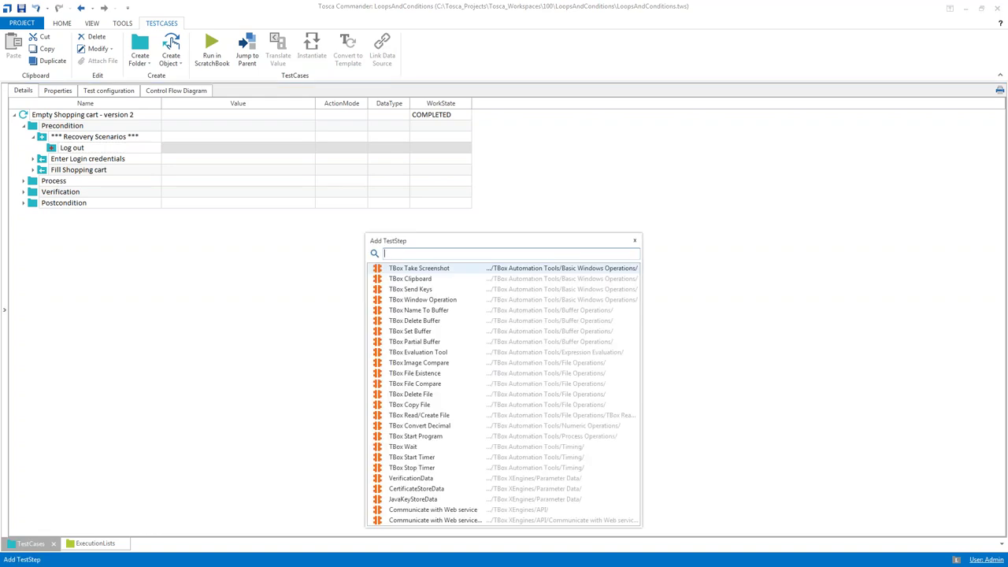
text(top)
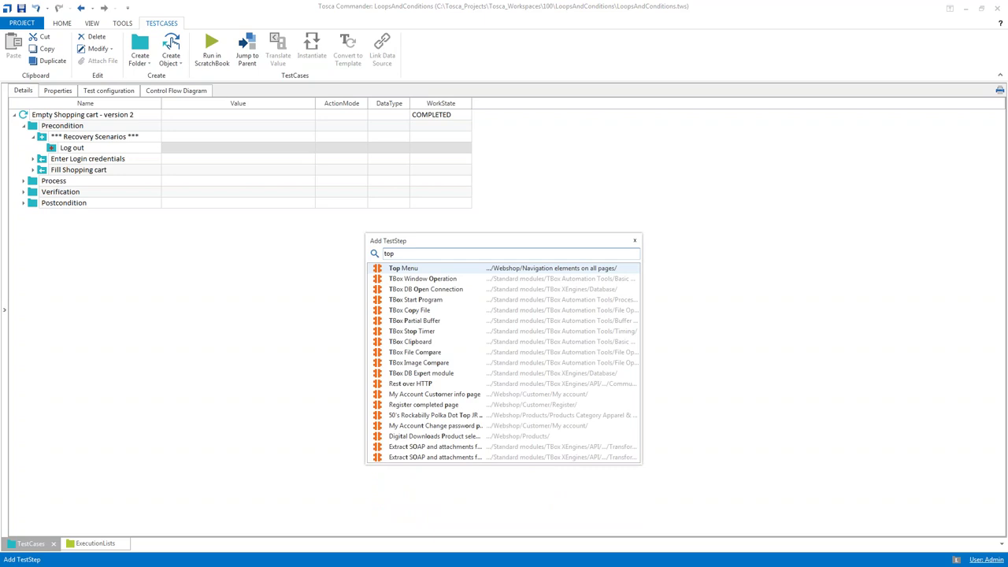
key(Return)
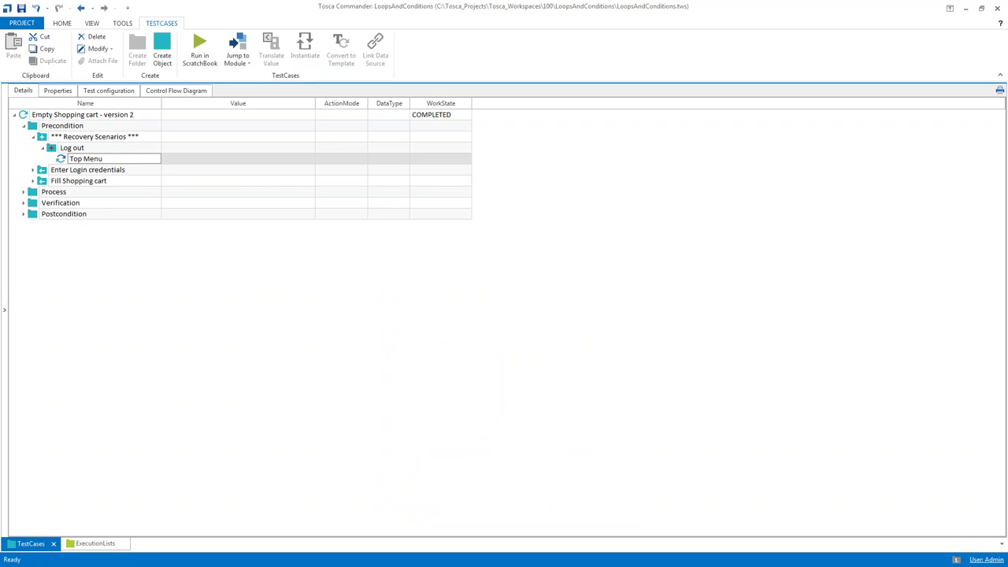
key(F2)
text(Log out)
key(Return)
Set the step's Log out field to {CLICK} and remove the unused fields
key(Right)
key(Down)
key(Down)
key(Down)
key(Down)
key(Tab)
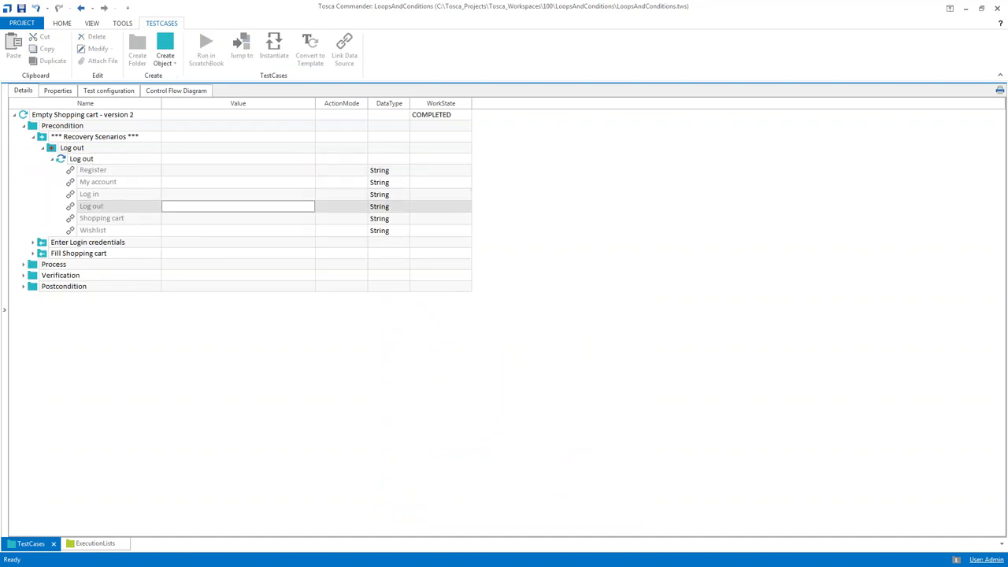
text(x)
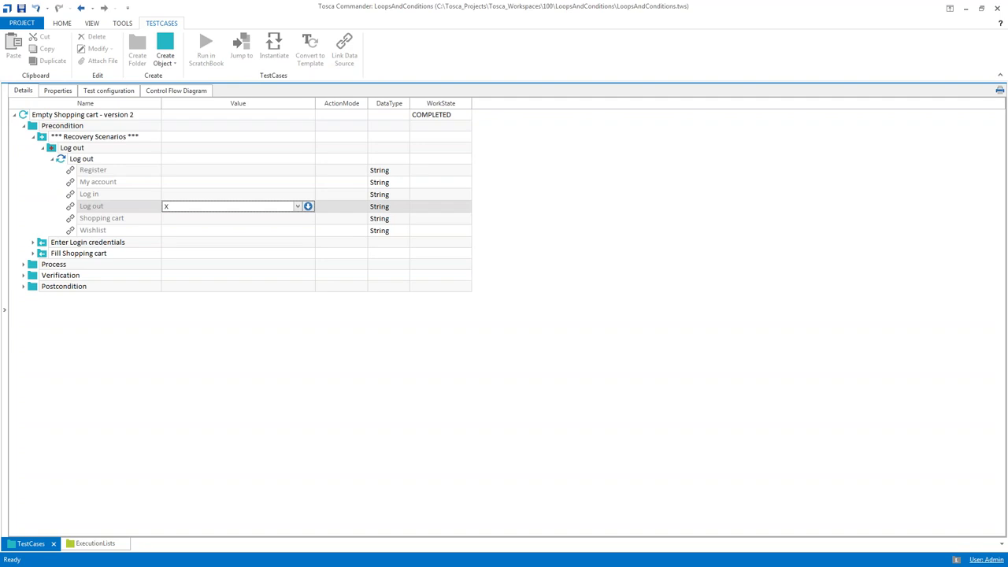
click(236, 219)
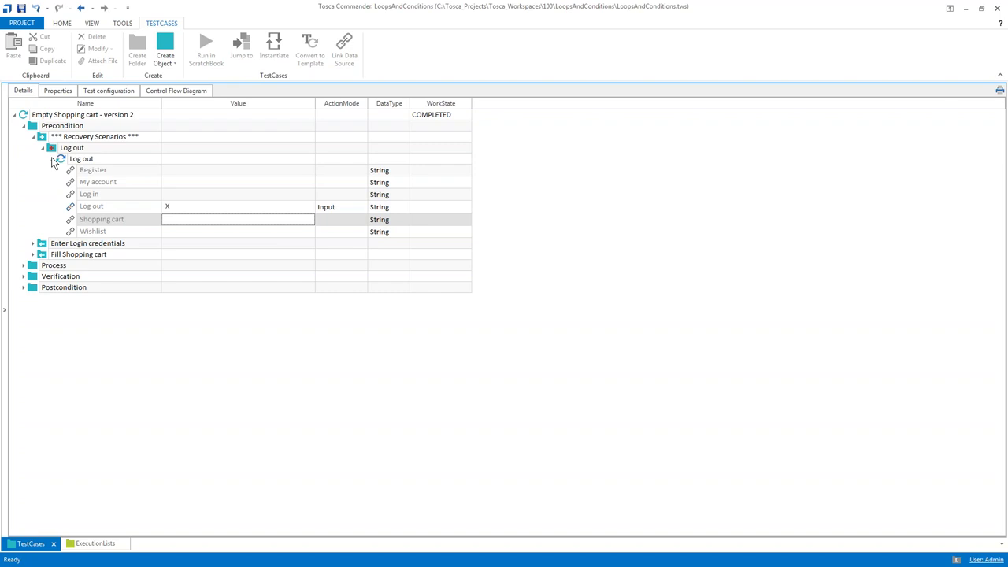
click(180, 204)
text({CLI)
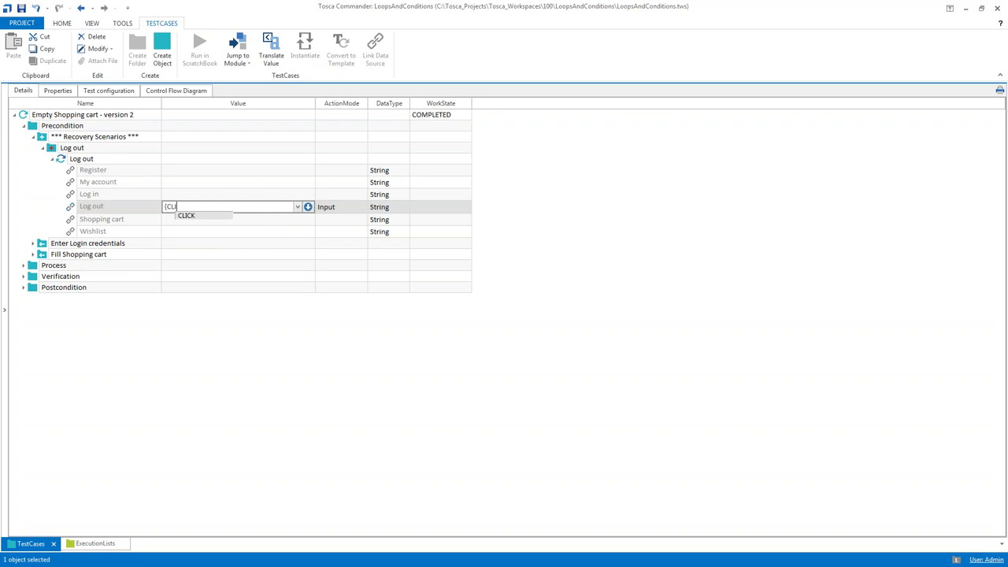
text(CK})
click(161, 342)
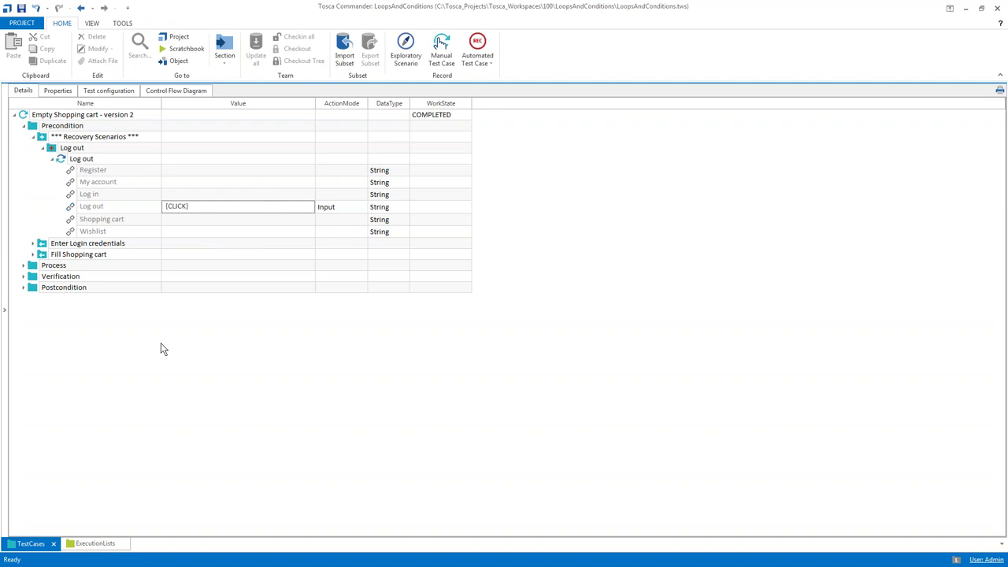
click(52, 158)
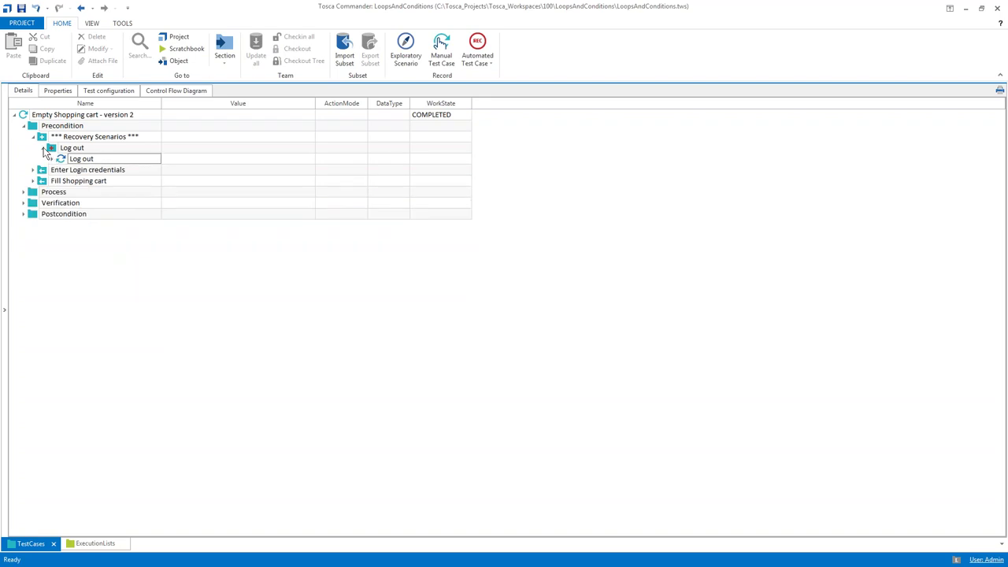
click(52, 158)
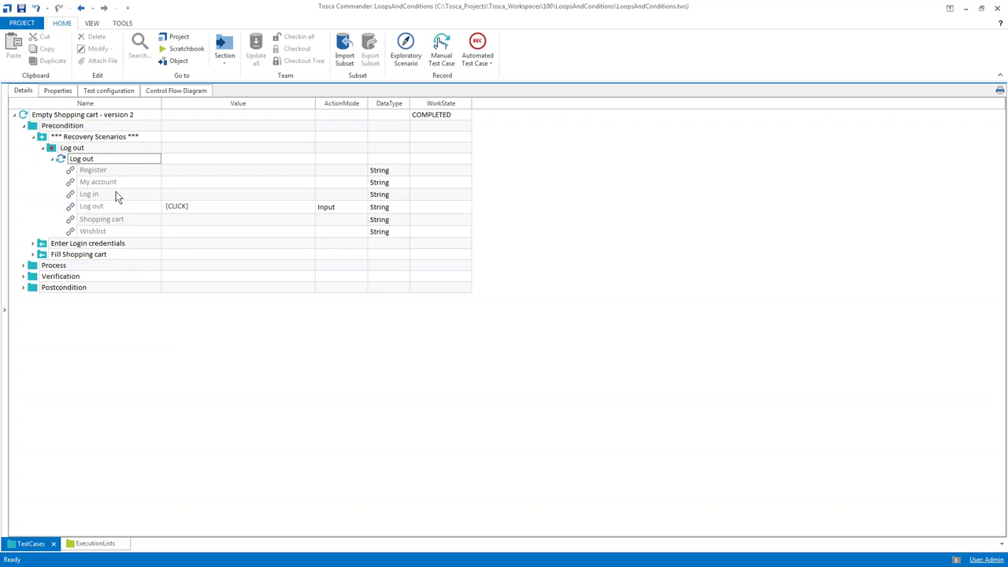
key(F5)
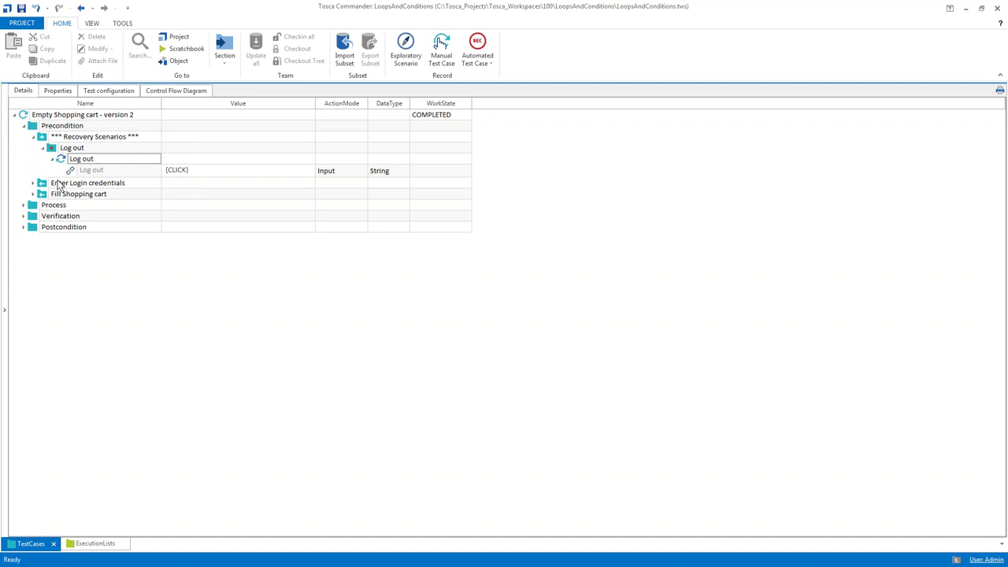
Set the Log out recovery scenario's RetryLevel property to TestStep
double_click(55, 147)
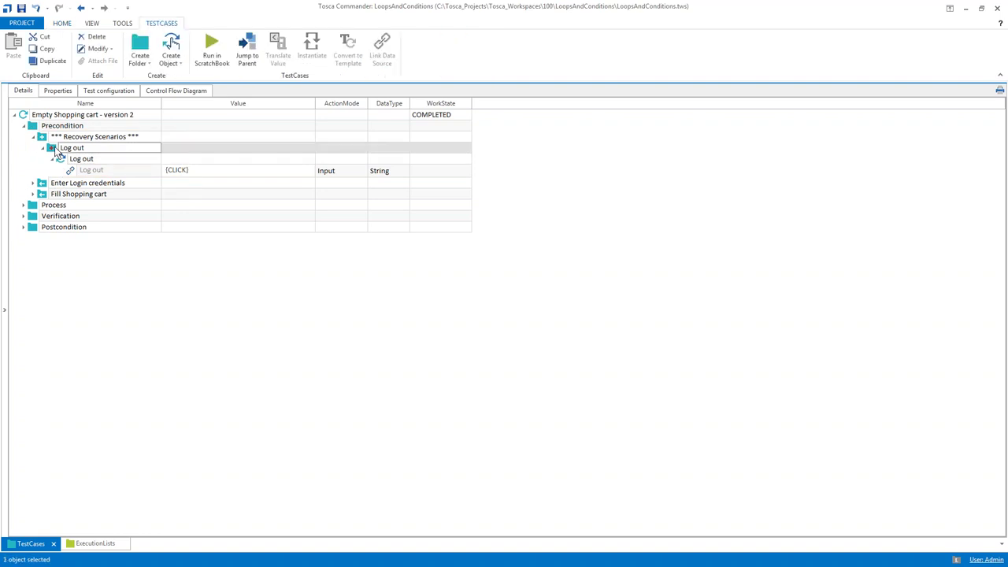
click(59, 92)
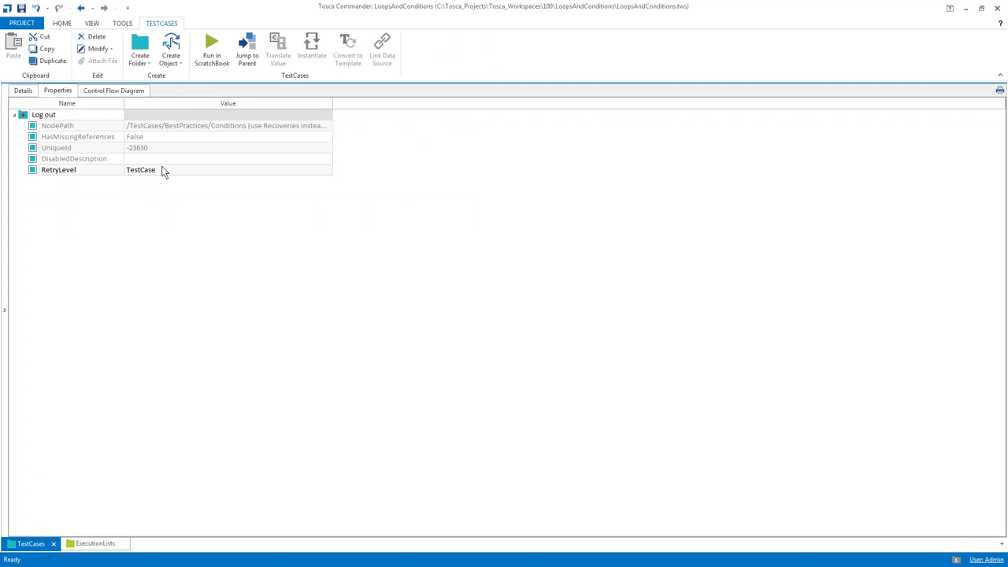
click(163, 172)
click(327, 172)
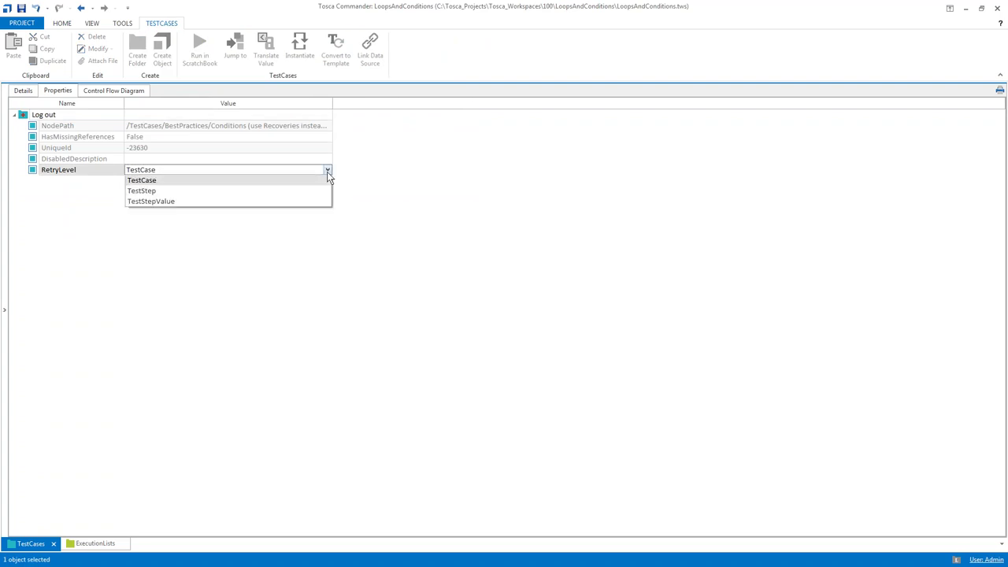
click(236, 189)
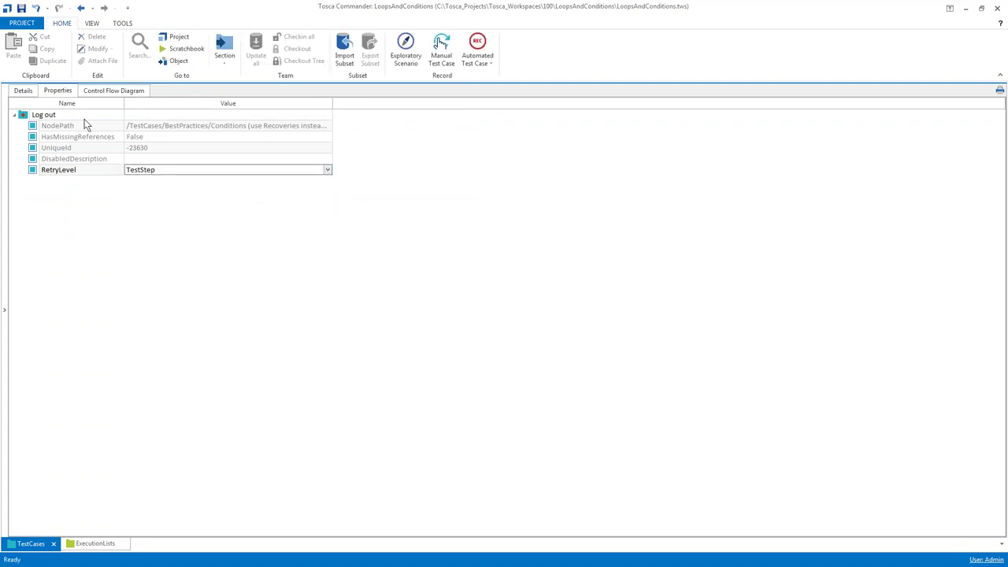
click(23, 91)
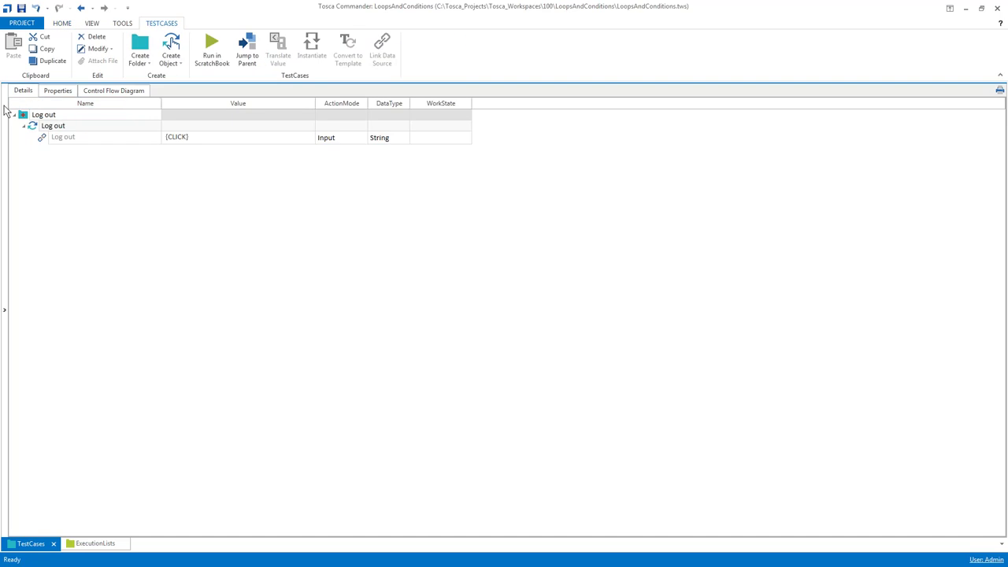
Reopen the Empty Shopping cart - version 2 test case and save the workspace
click(6, 110)
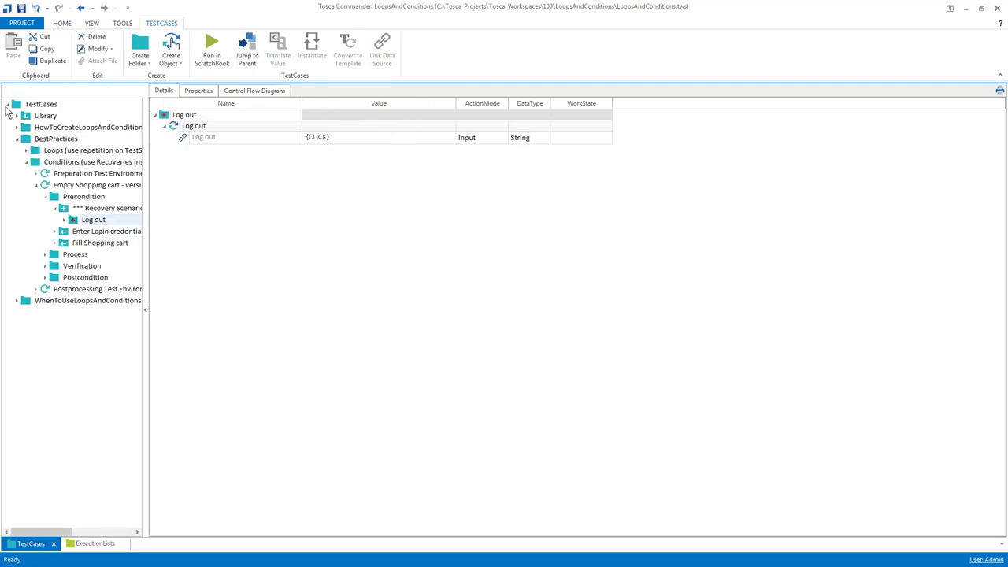
click(45, 196)
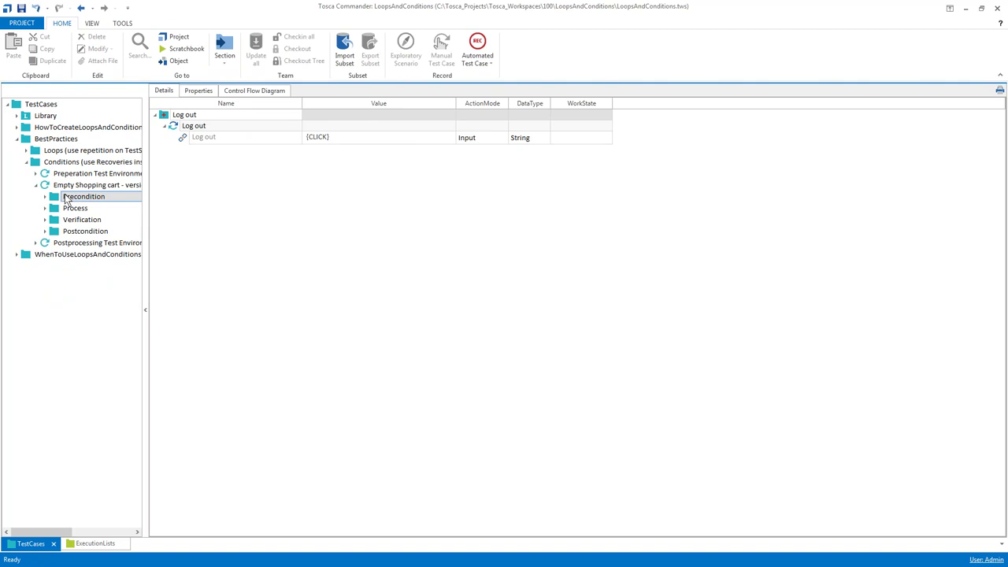
click(74, 185)
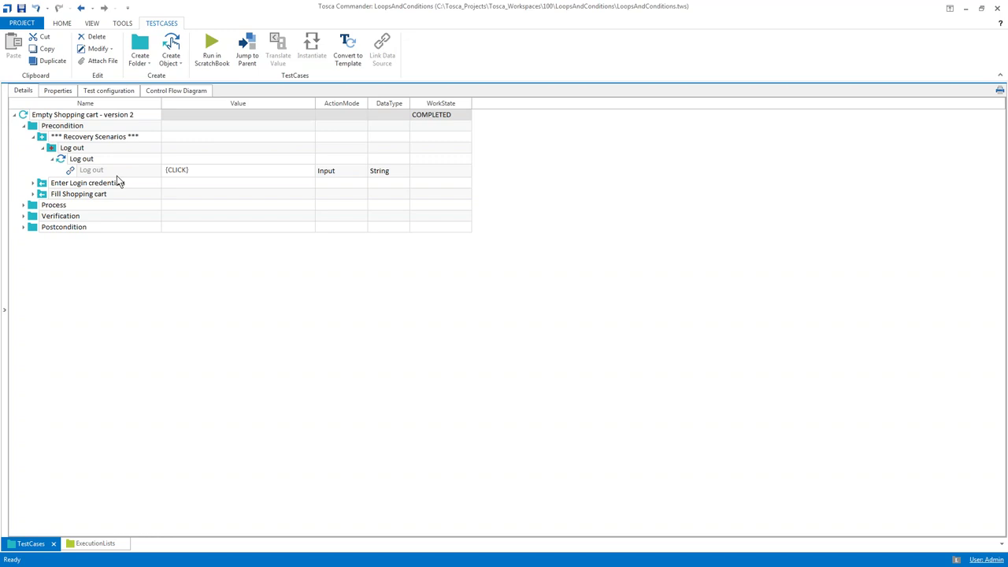
click(22, 7)
In ExecutionLists, expand the Conditions folder and review its three test case entries
click(87, 545)
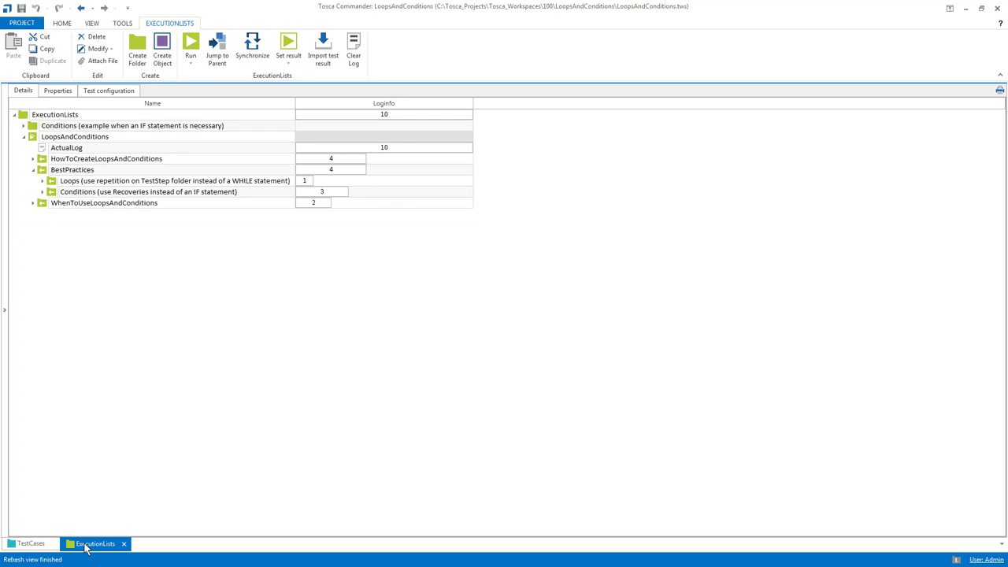
click(43, 193)
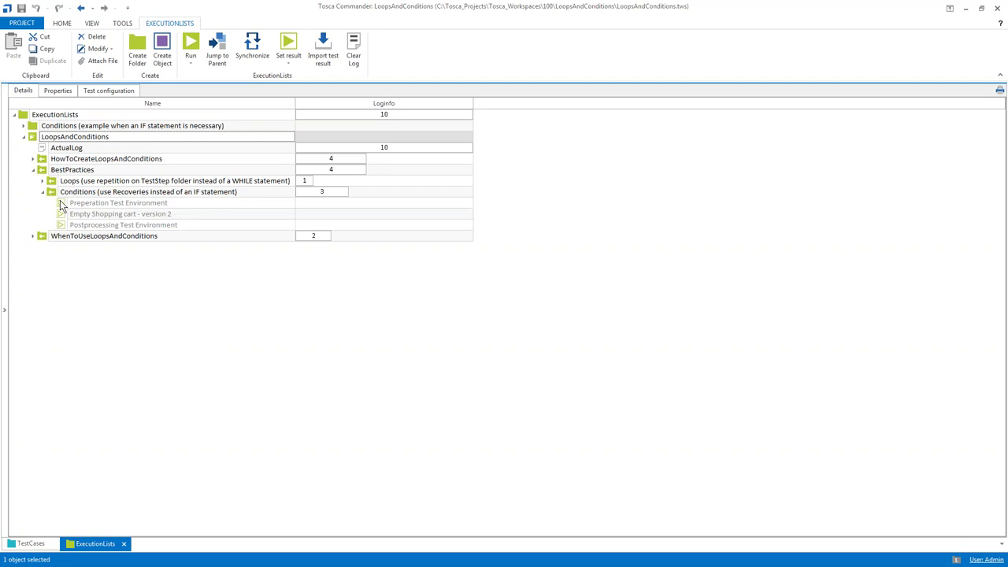
click(61, 202)
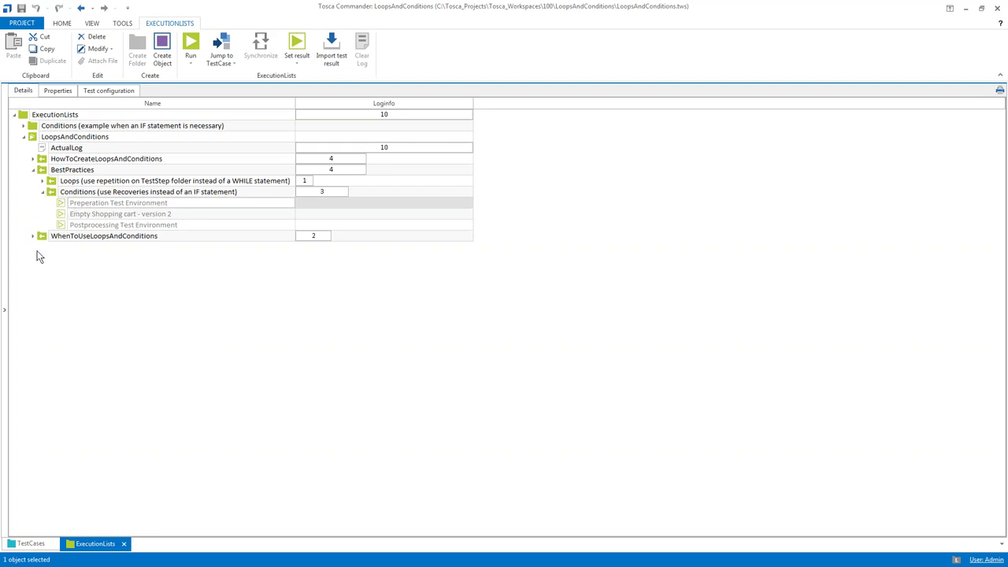
click(108, 215)
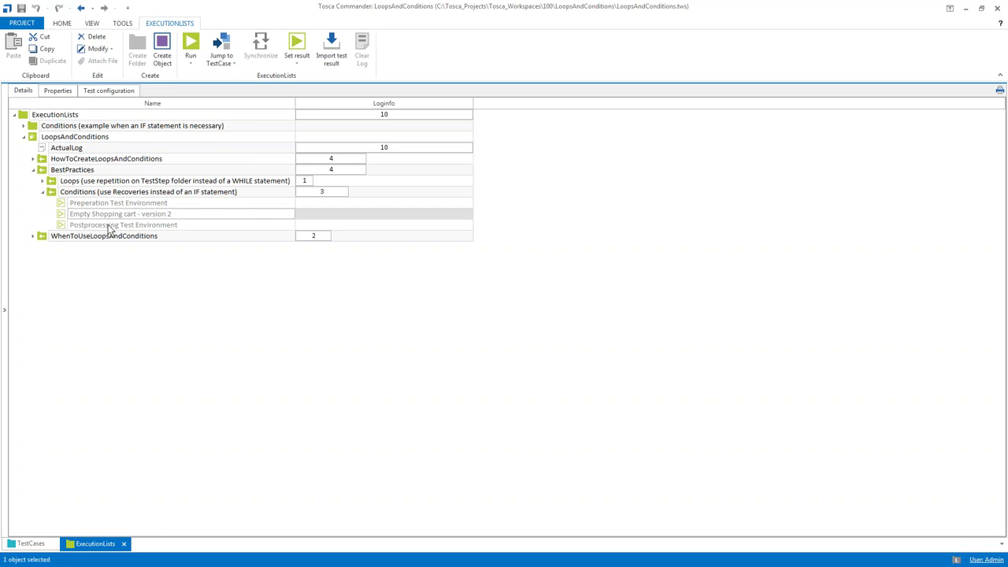
click(110, 227)
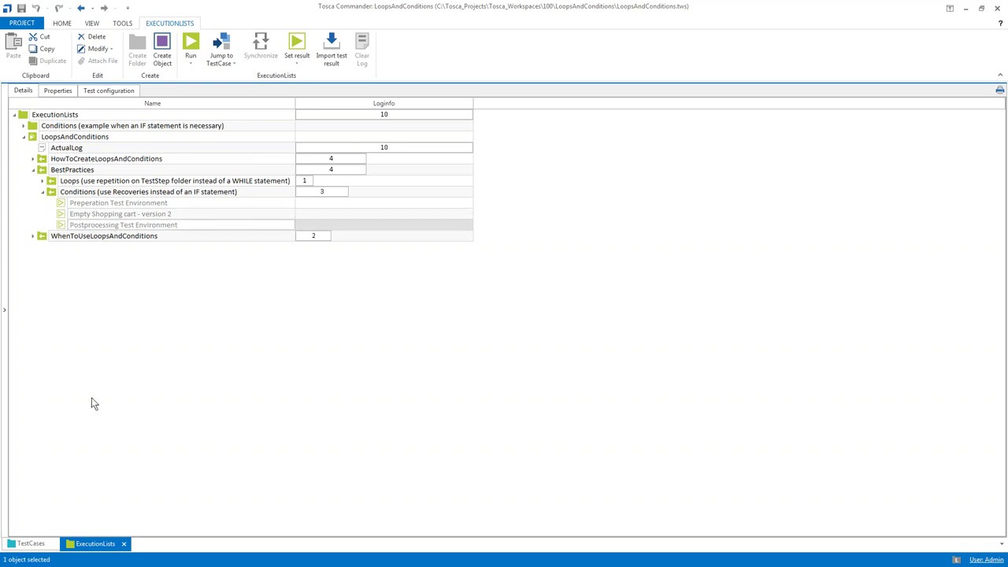
click(63, 215)
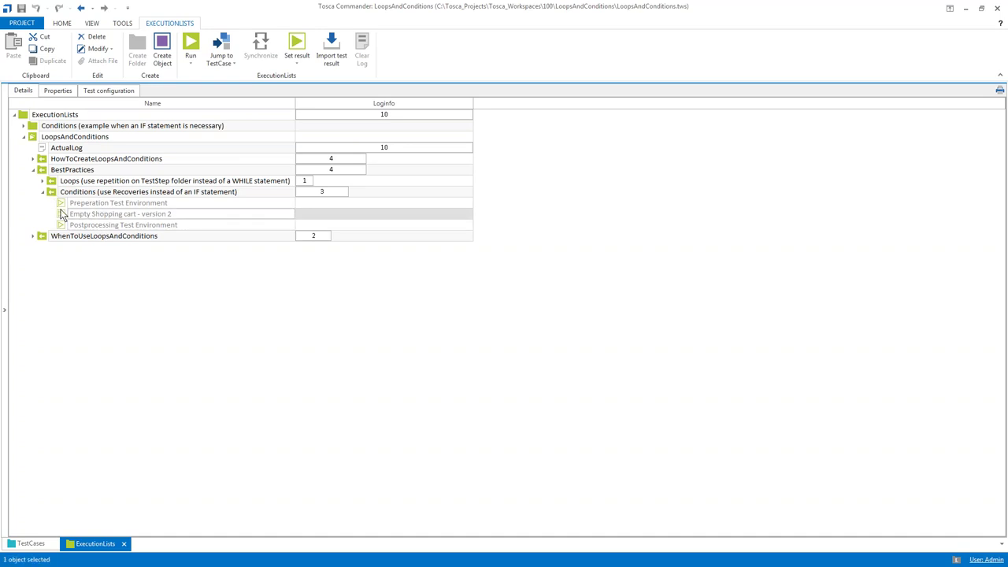
Change the entry's Repetitions property to 2 and return to Details
click(58, 90)
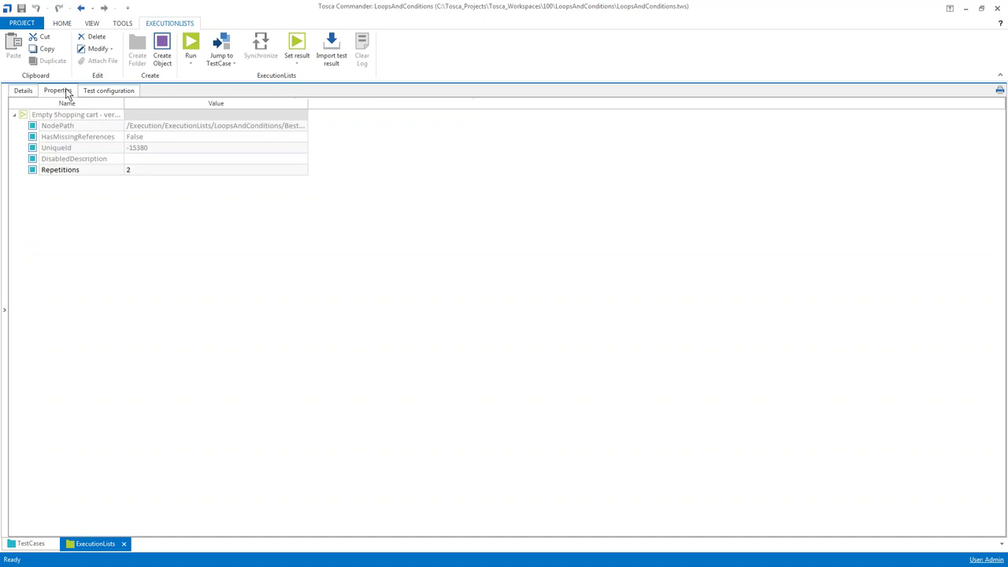
click(136, 169)
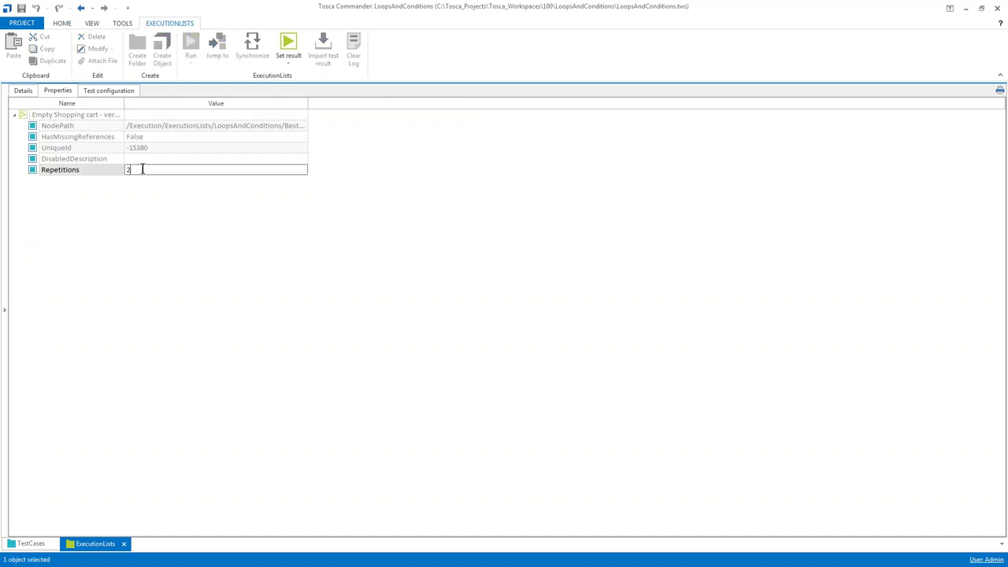
drag(140, 169, 122, 169)
text(2)
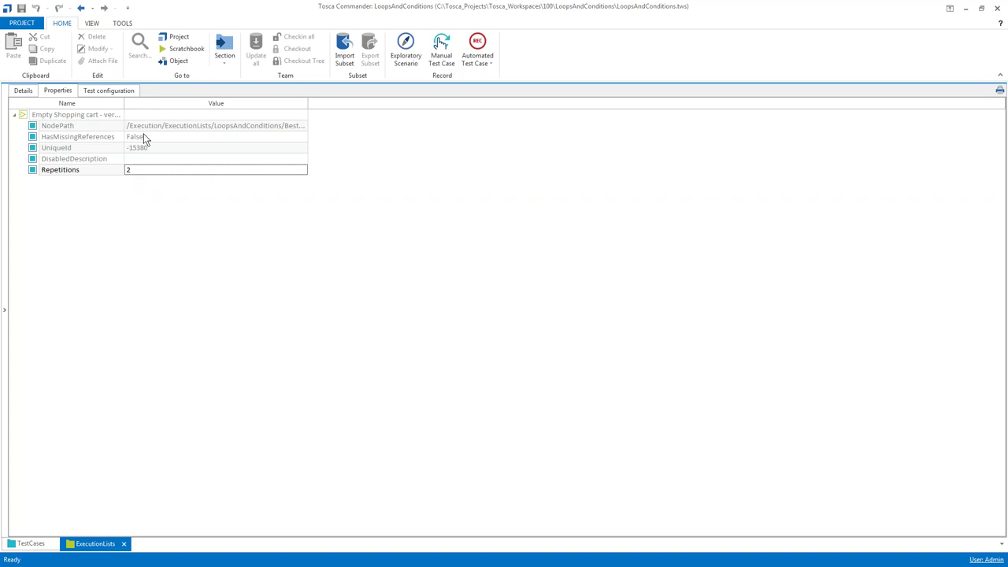
click(22, 92)
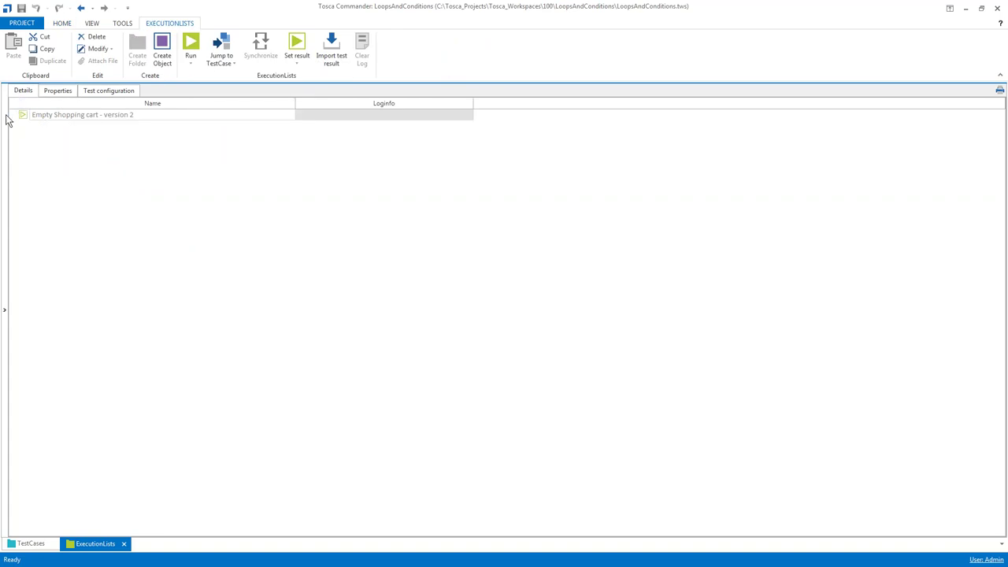
Open the Conditions (use Recoveries instead of an IF statement) execution folder and select its row
click(6, 124)
scroll(119, 158, up, 2)
click(101, 151)
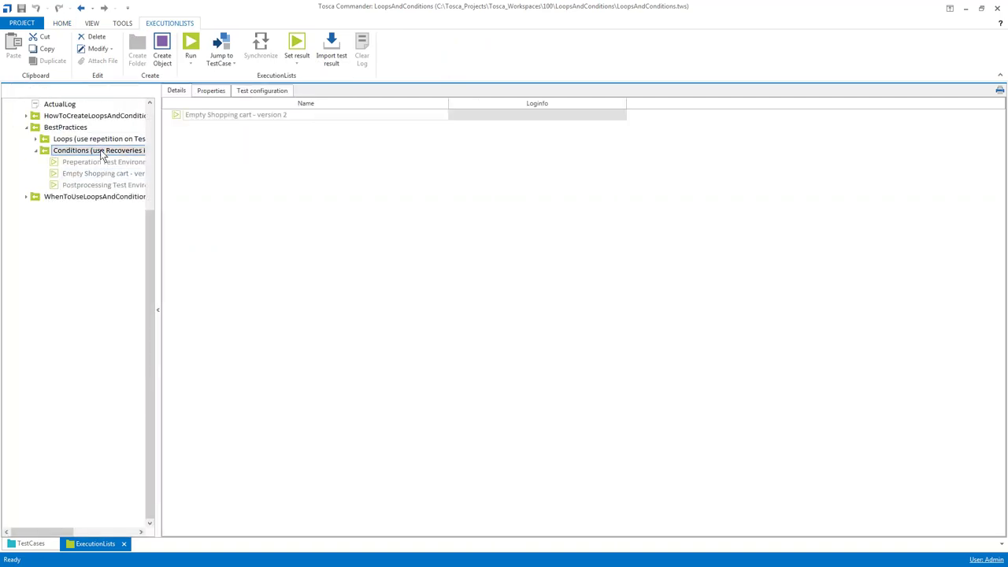
click(157, 158)
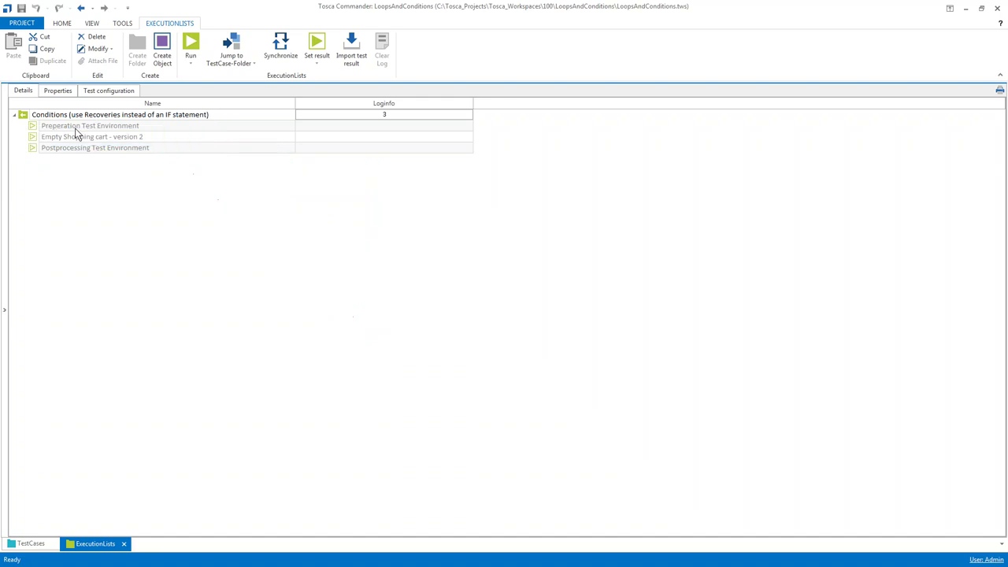
click(24, 117)
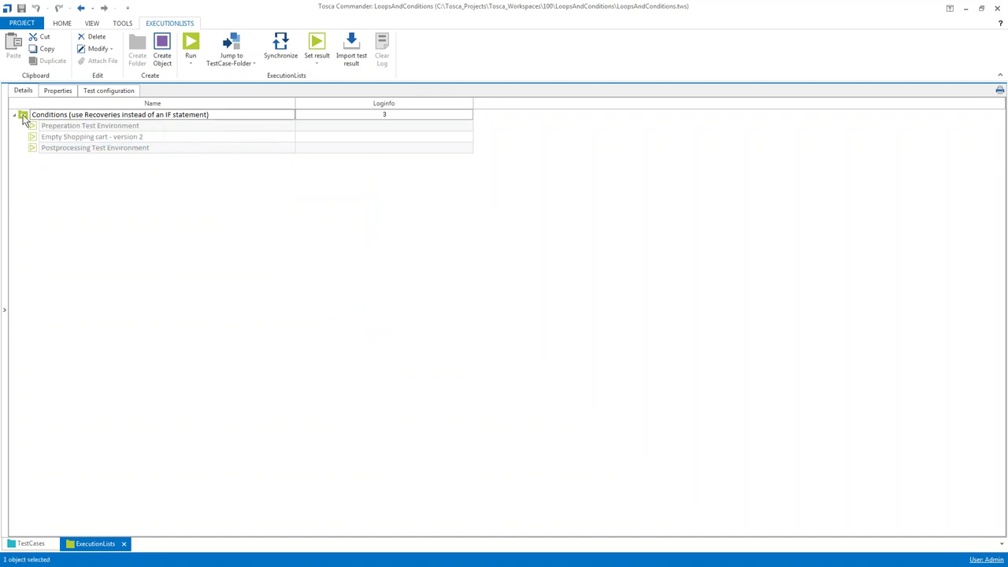
Run the Conditions execution folder; the shop logs in, logs out and logs in again
key(F6)
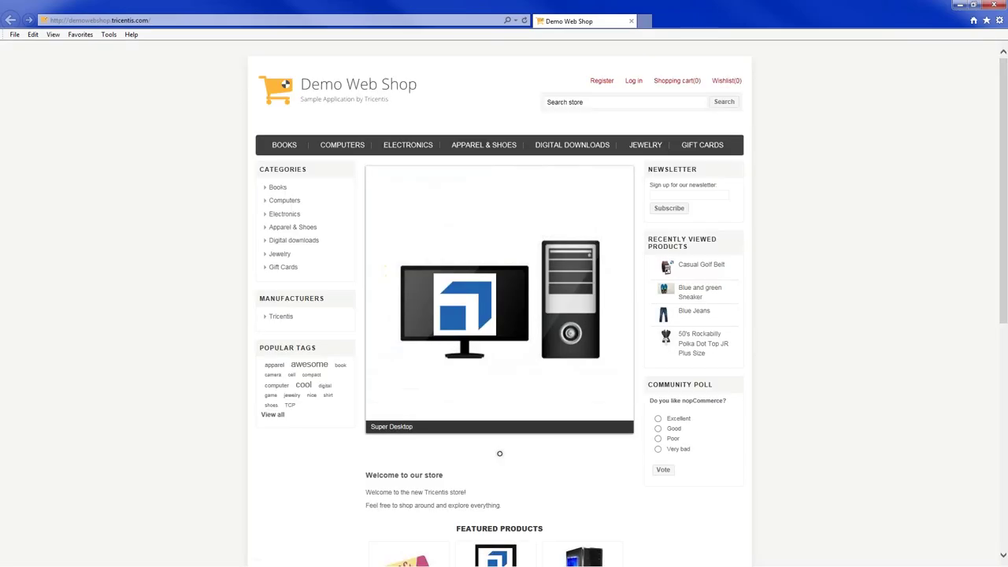
click(633, 45)
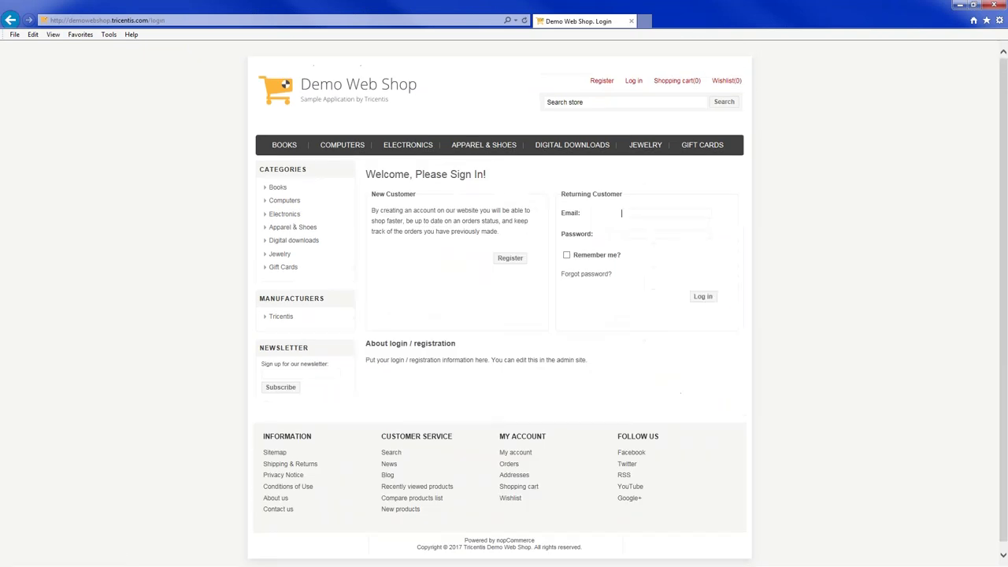
click(703, 289)
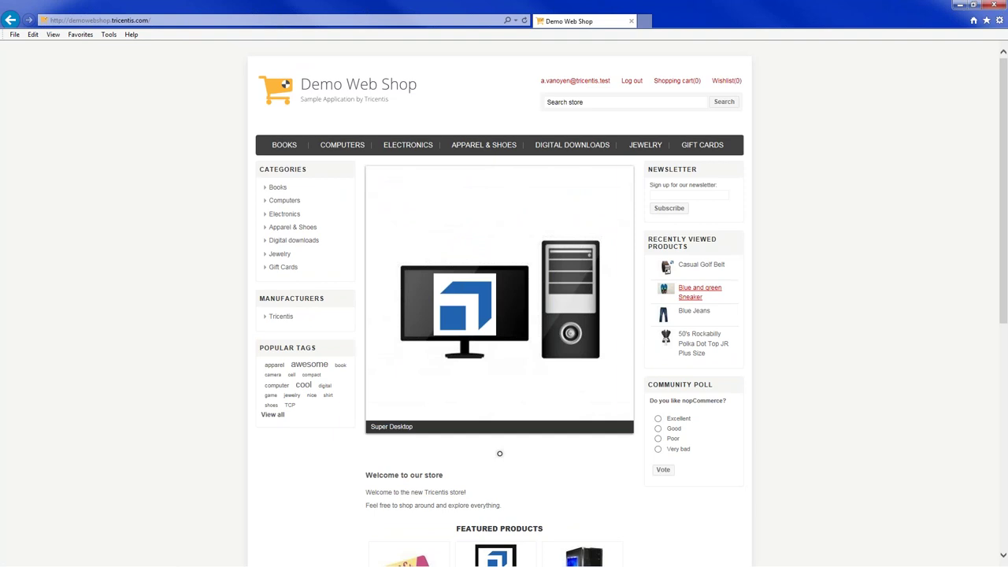
scroll(629, 303, down, 1)
click(631, 45)
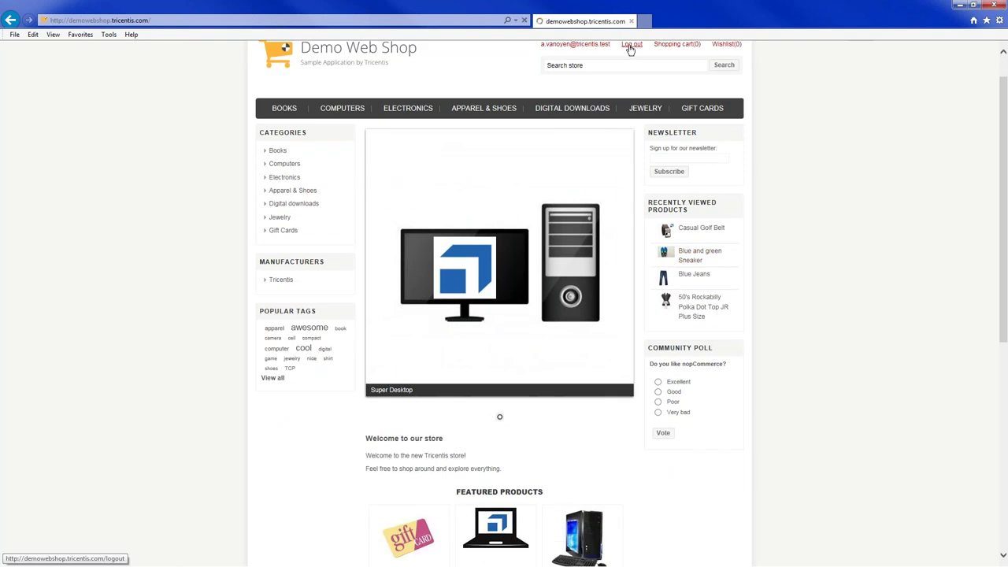
scroll(633, 47, down, 1)
click(633, 44)
click(703, 289)
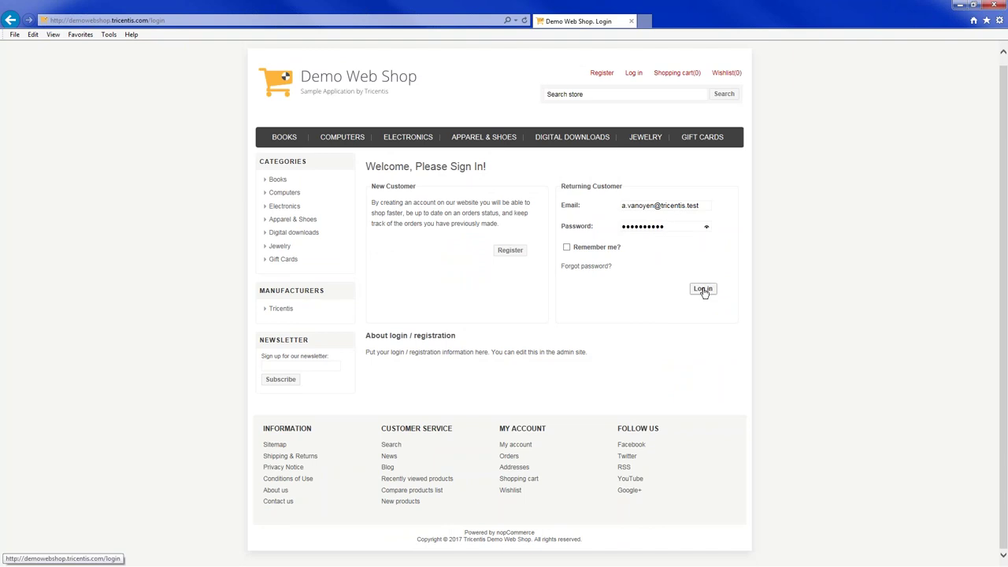
scroll(703, 291, down, 2)
In Apparel & Shoes, view the Blue Jeans and add the Blue and green Sneaker to the cart
click(484, 43)
scroll(557, 236, down, 2)
click(557, 163)
scroll(504, 315, down, 4)
key(alt+Left)
click(488, 163)
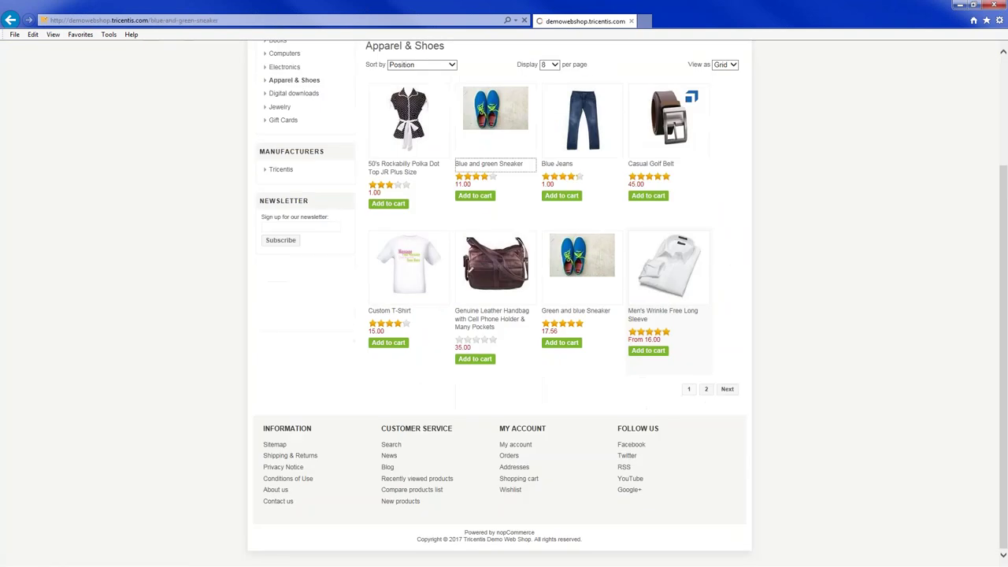
scroll(504, 316, down, 3)
click(635, 84)
Add the Casual Golf Belt with quantity 3
key(alt+Left)
scroll(504, 315, down, 3)
click(650, 164)
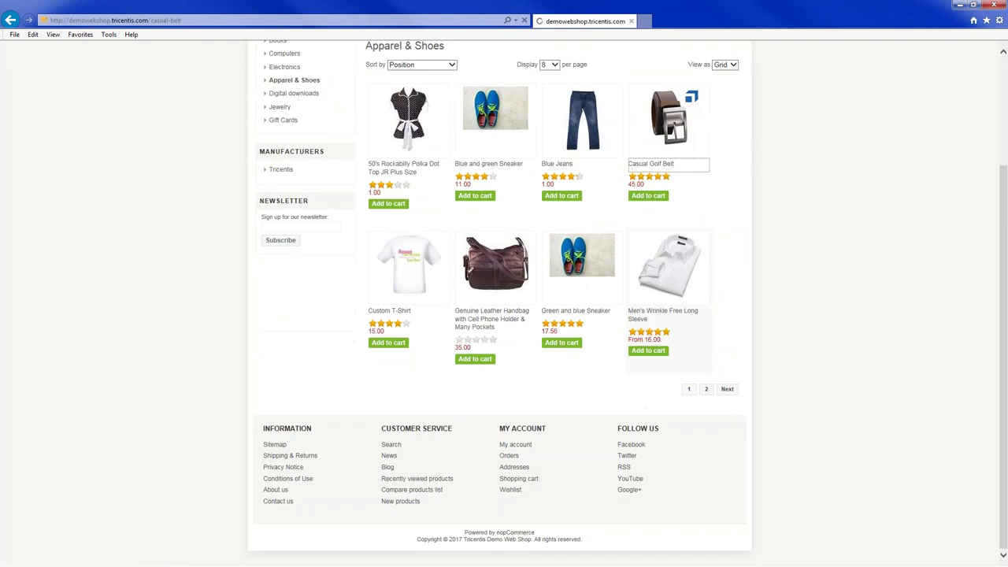
scroll(504, 315, down, 3)
triple_click(567, 97)
text(3)
click(634, 96)
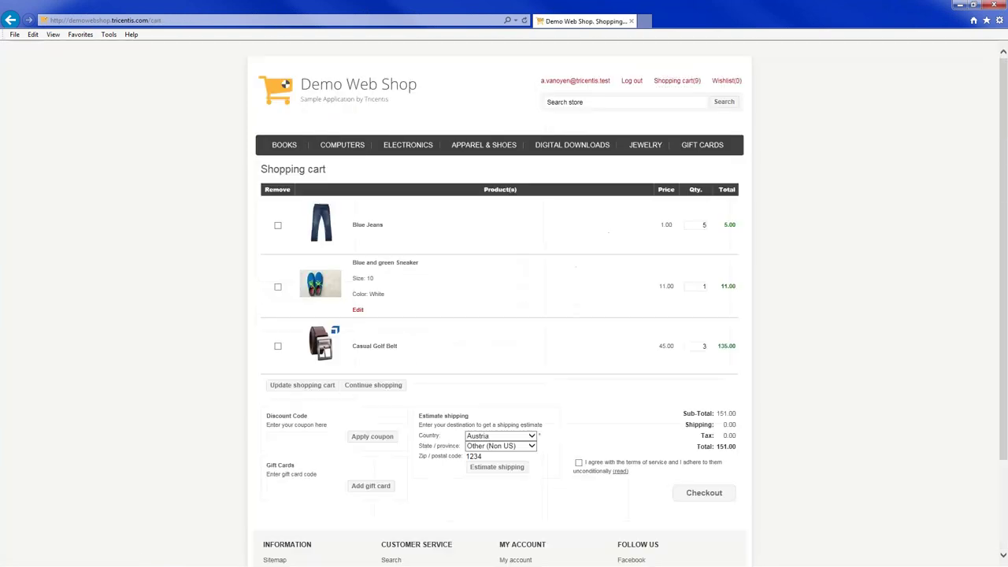
scroll(303, 272, down, 5)
Empty the cart, then sign in again with the account e-mail and password
click(302, 270)
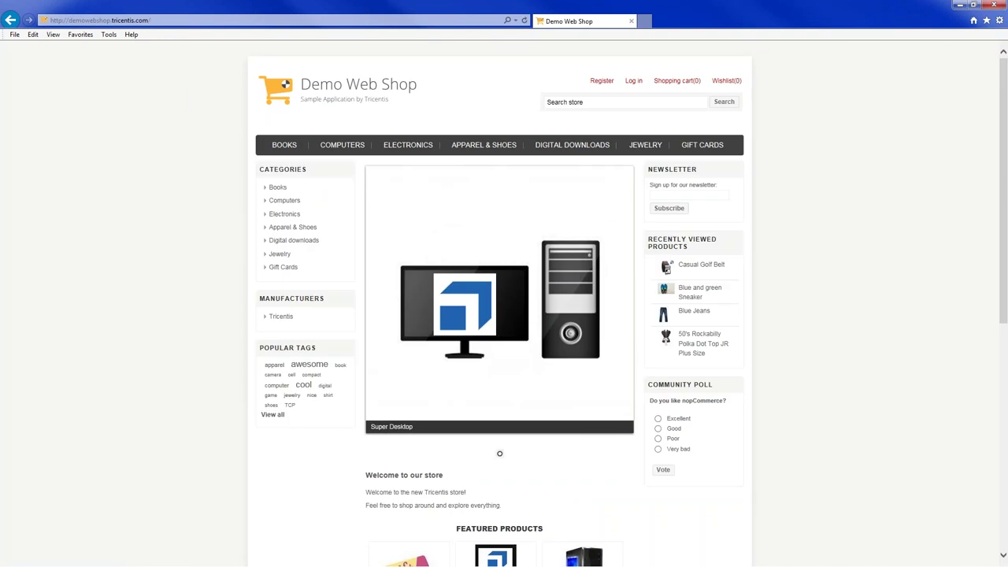
scroll(630, 47, down, 1)
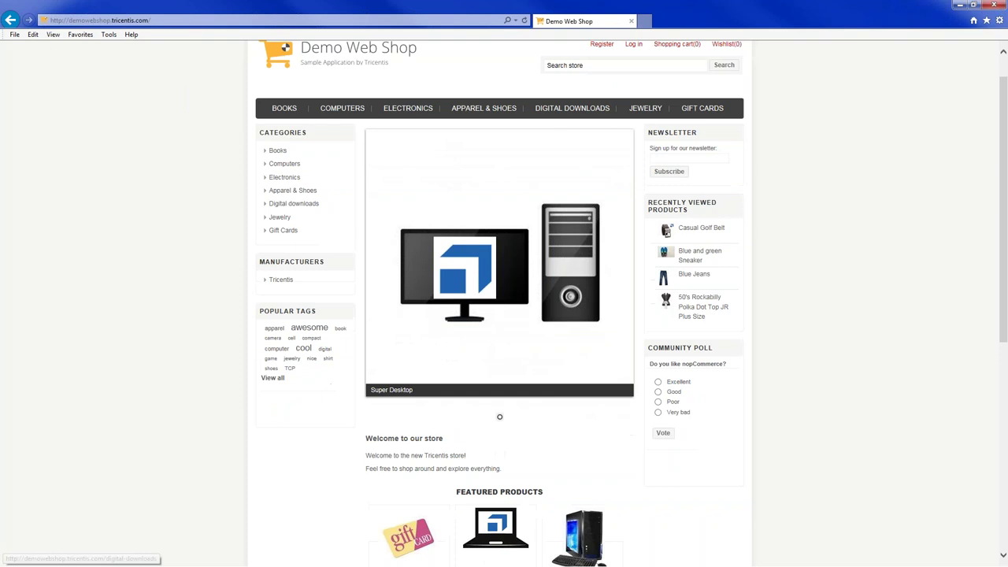
click(633, 42)
key(Tab)
text(**********)
click(703, 297)
Reopen Apparel & Shoes and set the Blue Jeans quantity to 5
scroll(483, 236, down, 3)
click(484, 40)
scroll(504, 237, down, 4)
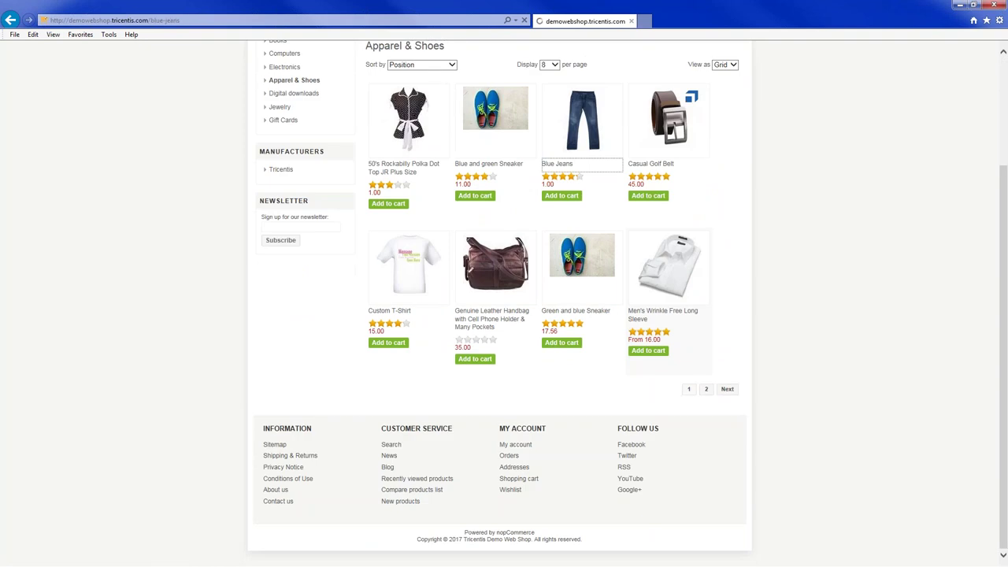
text(5)
key(Return)
click(294, 126)
scroll(504, 283, down, 3)
Add the Blue and green Sneaker and the Casual Golf Belt with quantity 3
click(488, 162)
scroll(504, 315, down, 3)
click(634, 83)
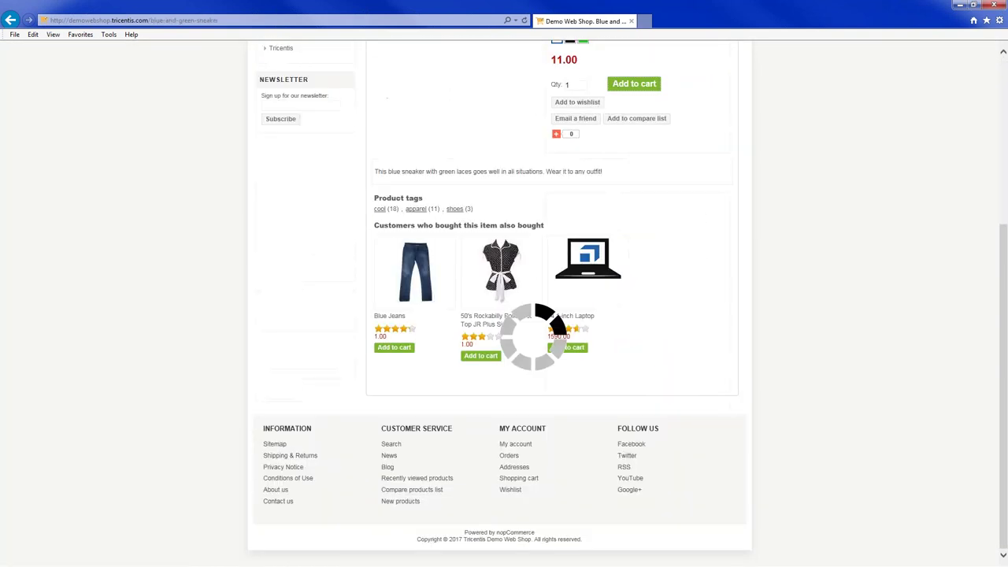
key(alt+Left)
scroll(504, 315, down, 3)
click(668, 166)
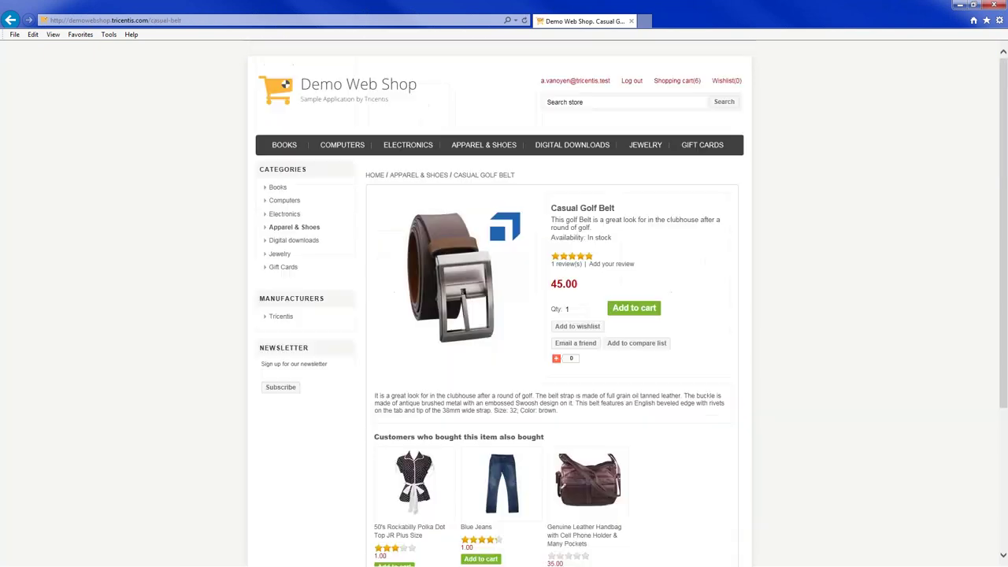
text(3)
key(Return)
Tick every Remove checkbox, update the cart, and return to the shop's home page
click(677, 81)
click(277, 109)
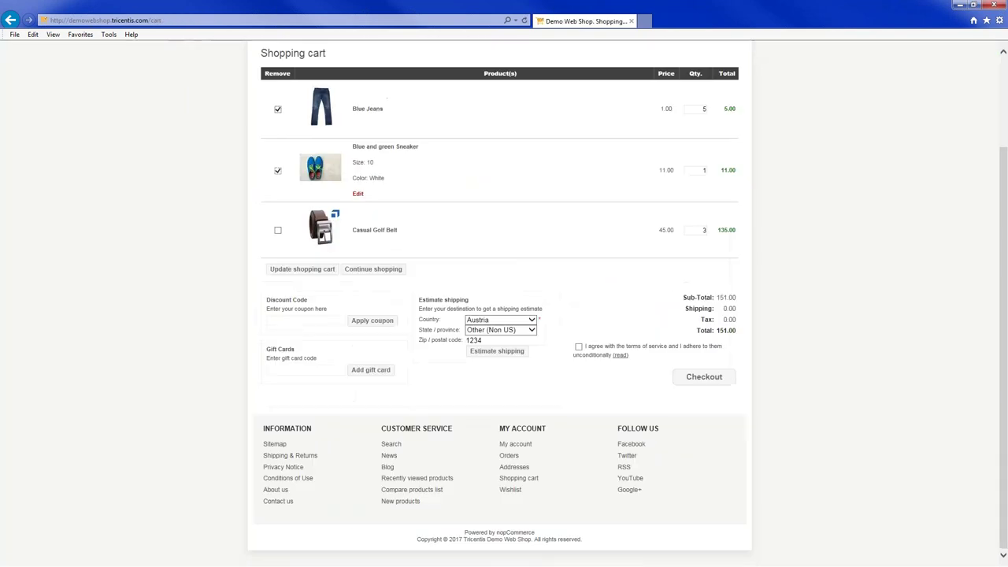
click(277, 170)
click(277, 230)
click(303, 269)
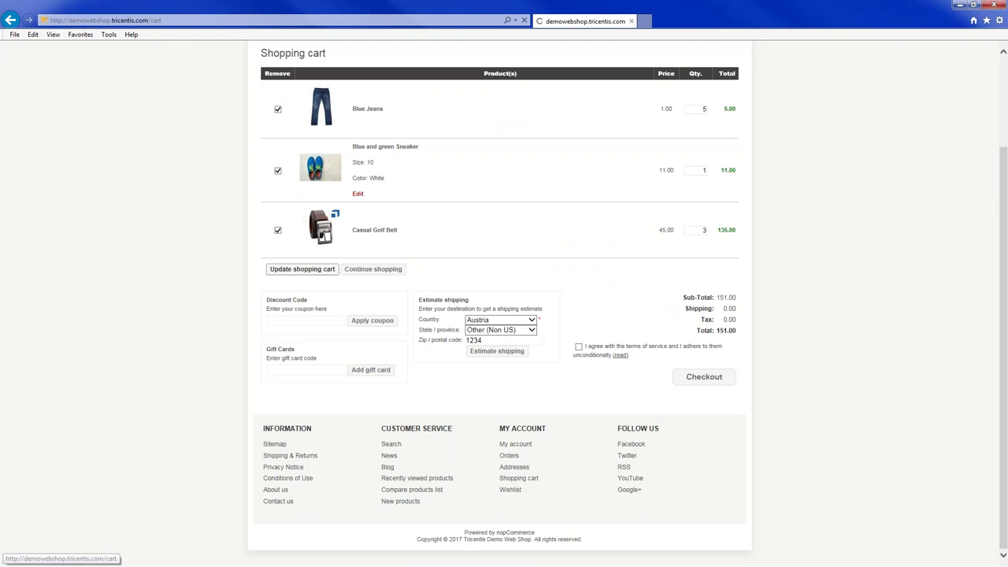
click(285, 84)
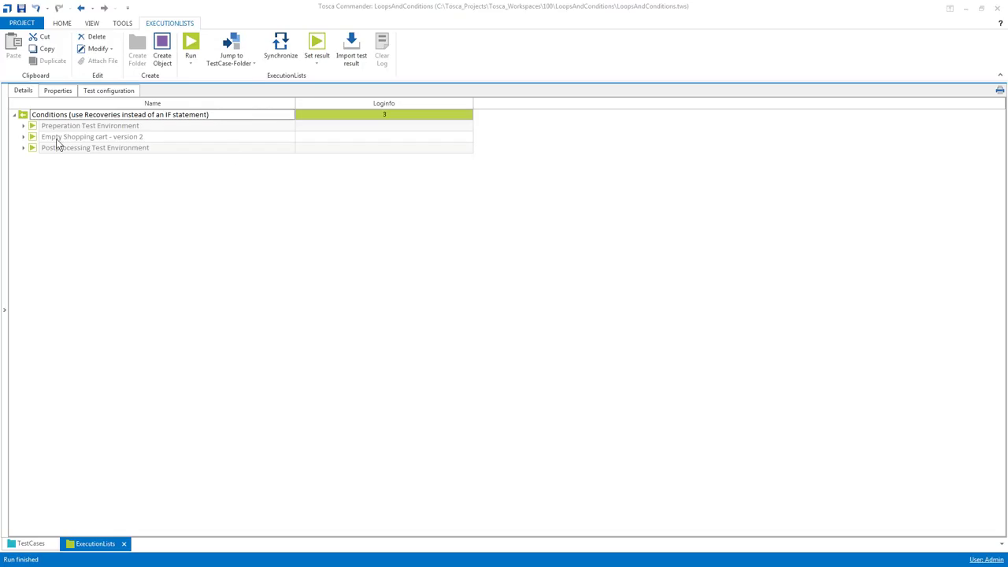
Expand the 18:14:20 and 18:14:55 runs of Empty Shopping cart - version 2 with a wider Name column
click(23, 137)
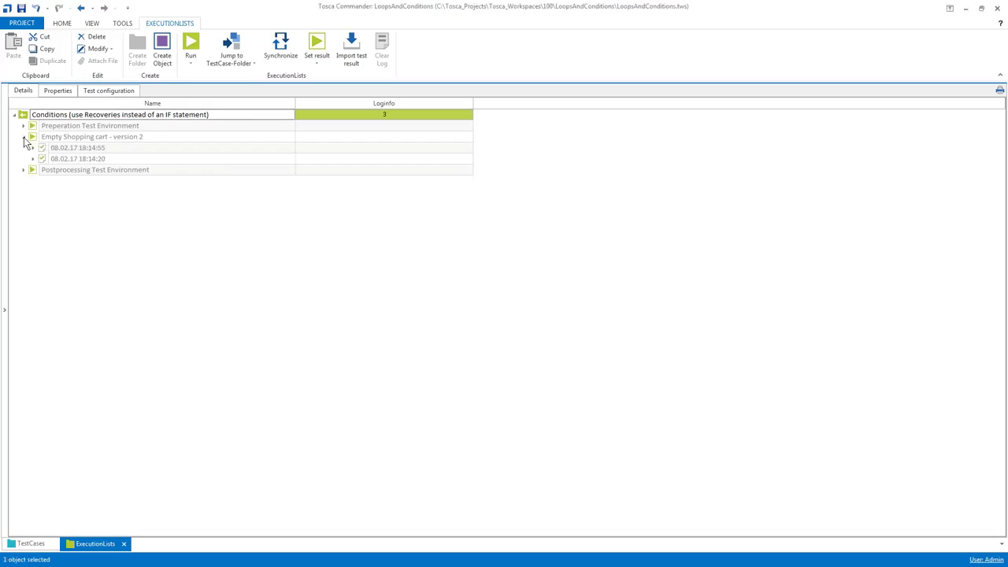
drag(293, 104, 355, 105)
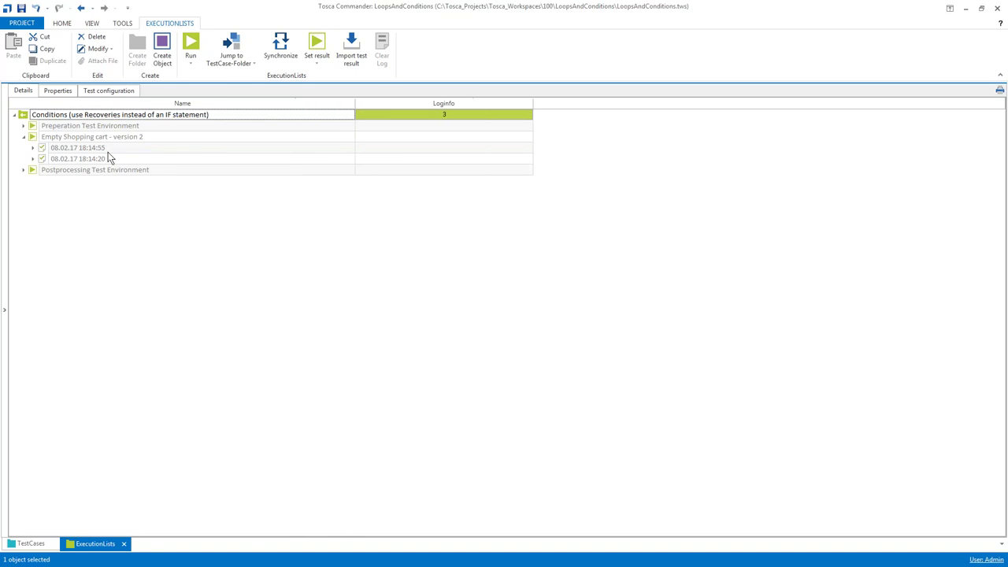
click(67, 159)
click(58, 148)
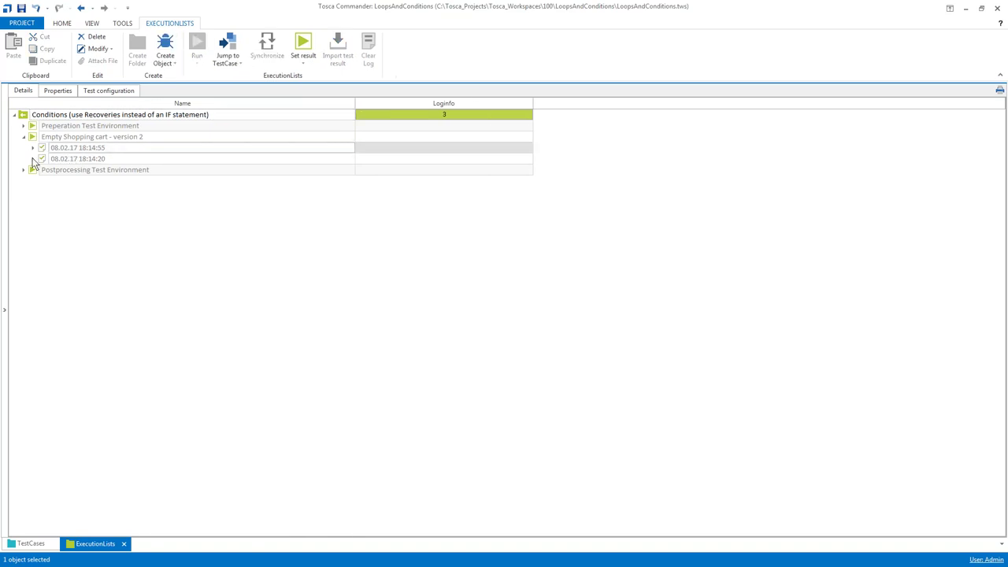
click(32, 159)
click(33, 147)
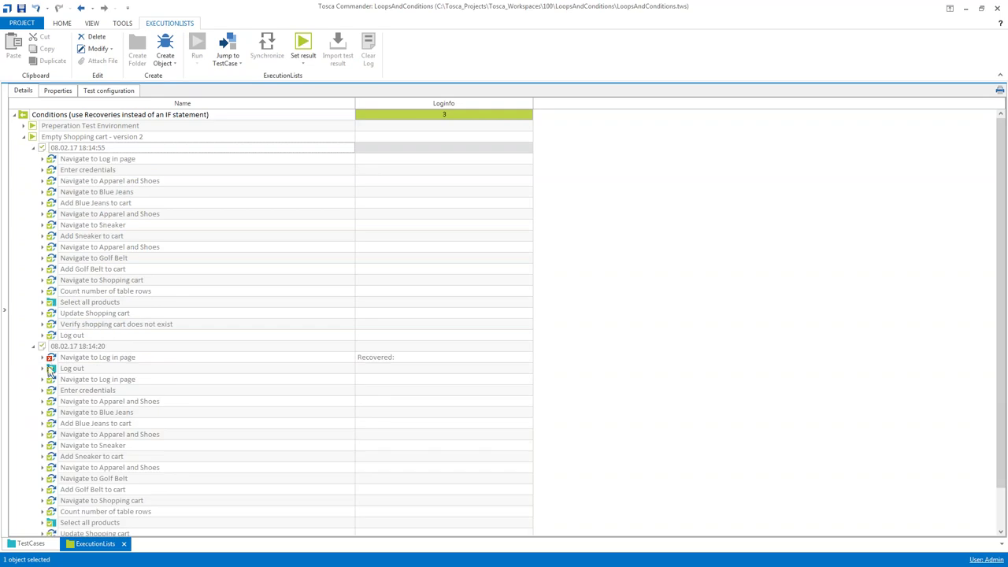
Review the run steps, collapse both runs and show the ExecutionLists folder tree
scroll(52, 363, down, 1)
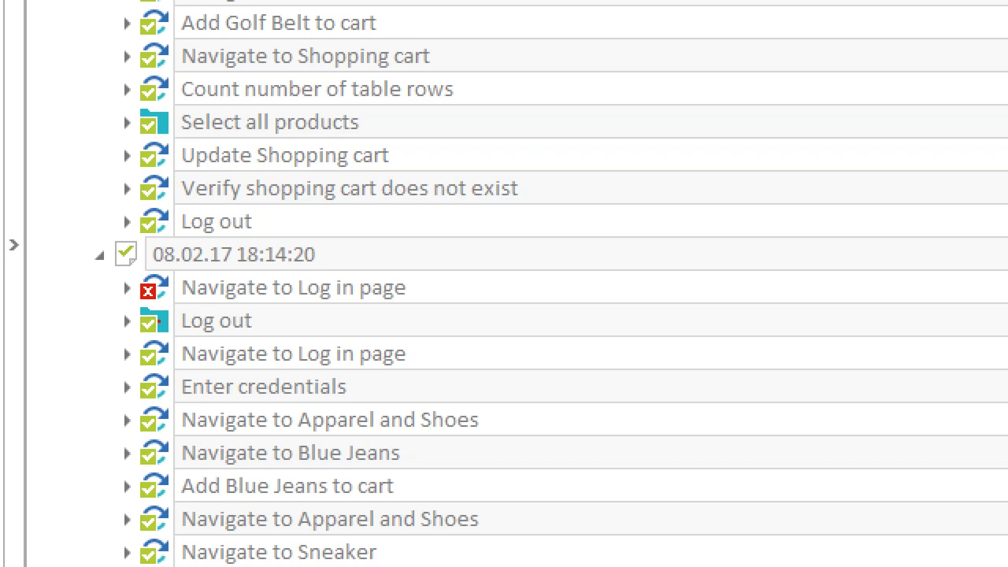
scroll(504, 283, up, 4)
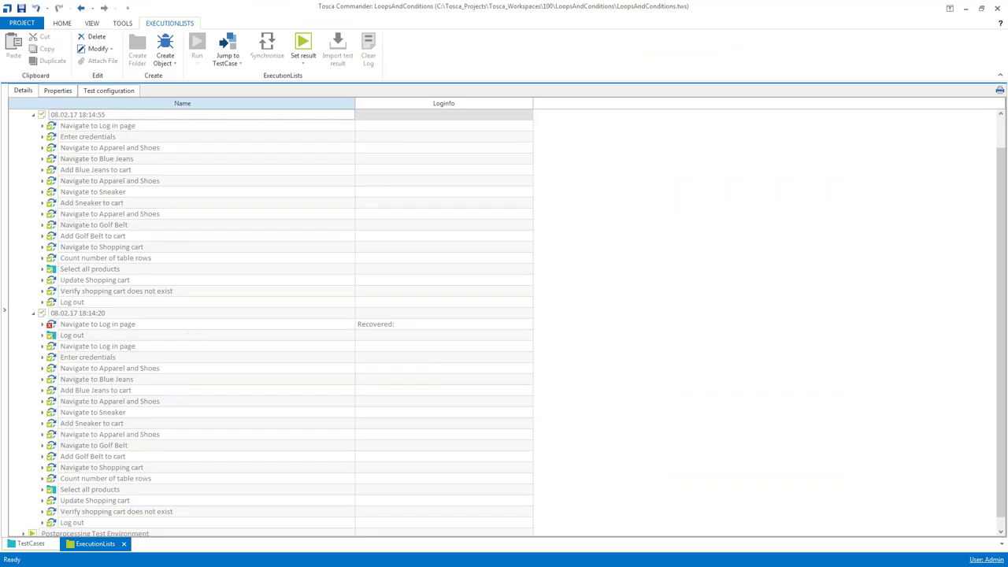
click(33, 114)
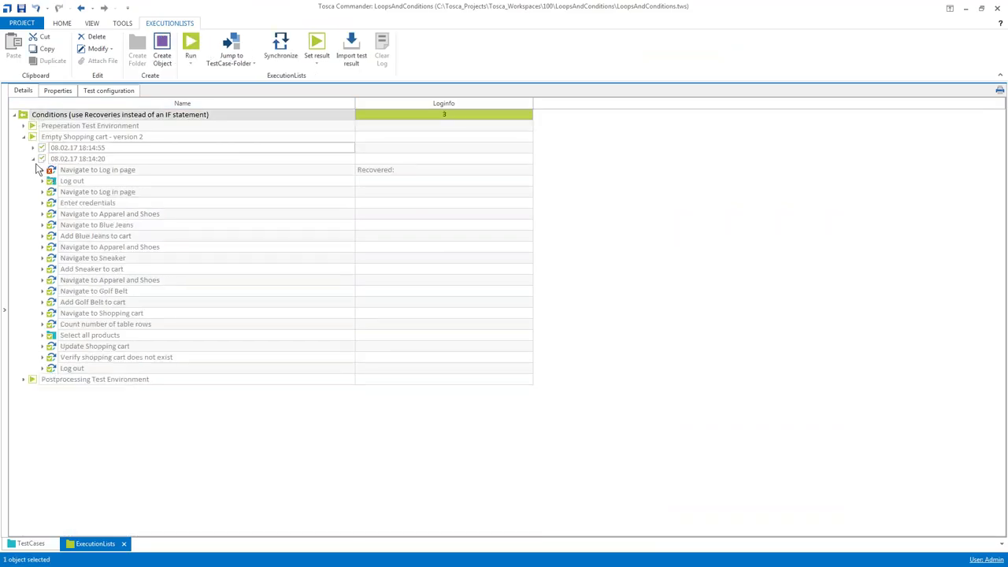
click(33, 158)
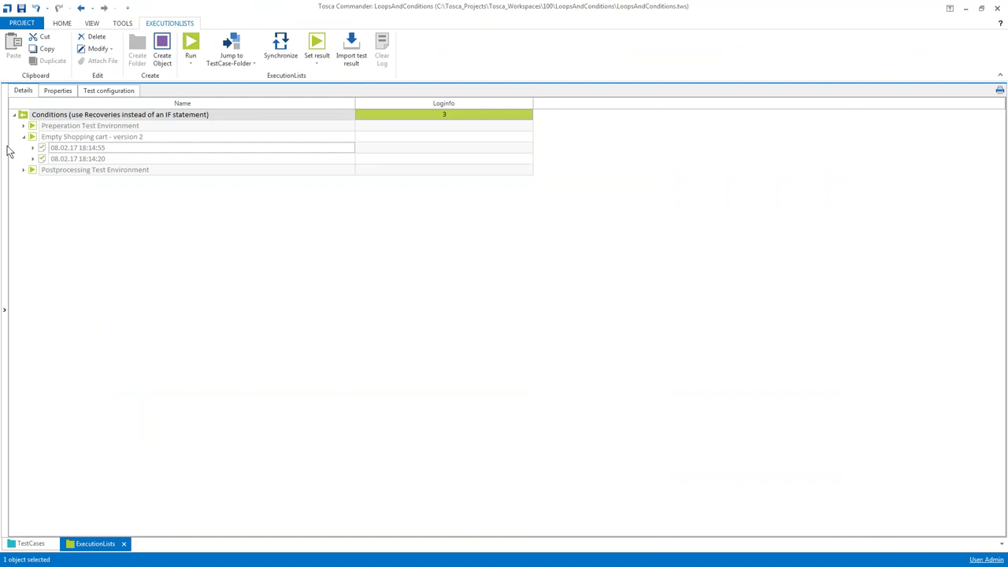
click(8, 153)
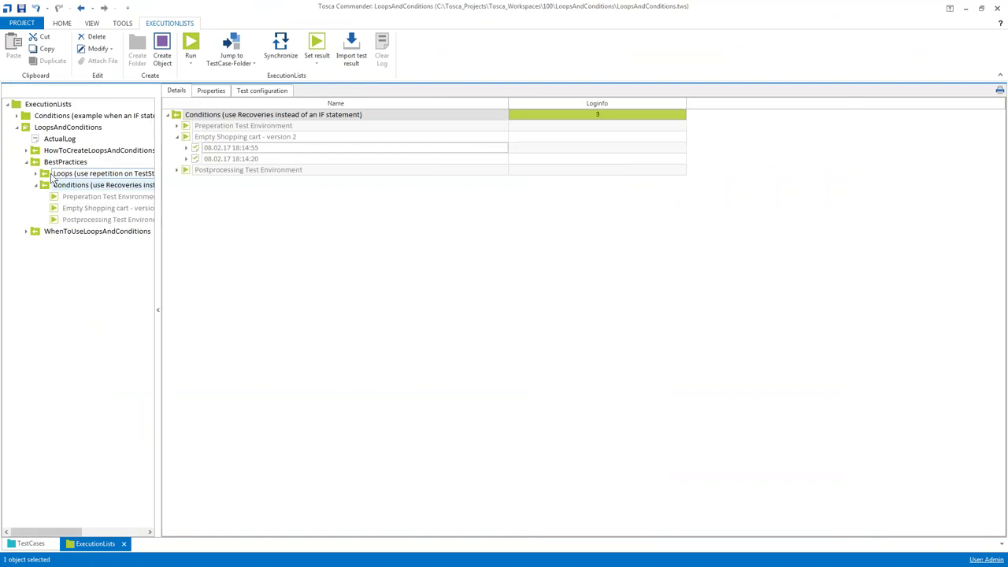
click(35, 184)
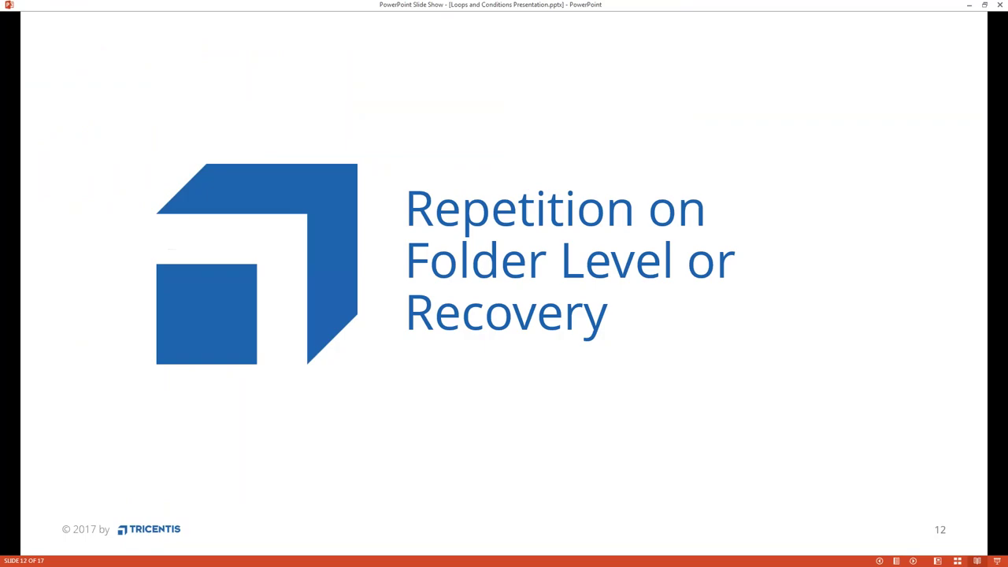
Advance to the 'When to use Loops and Conditions' slide and minimize the slide show
click(478, 234)
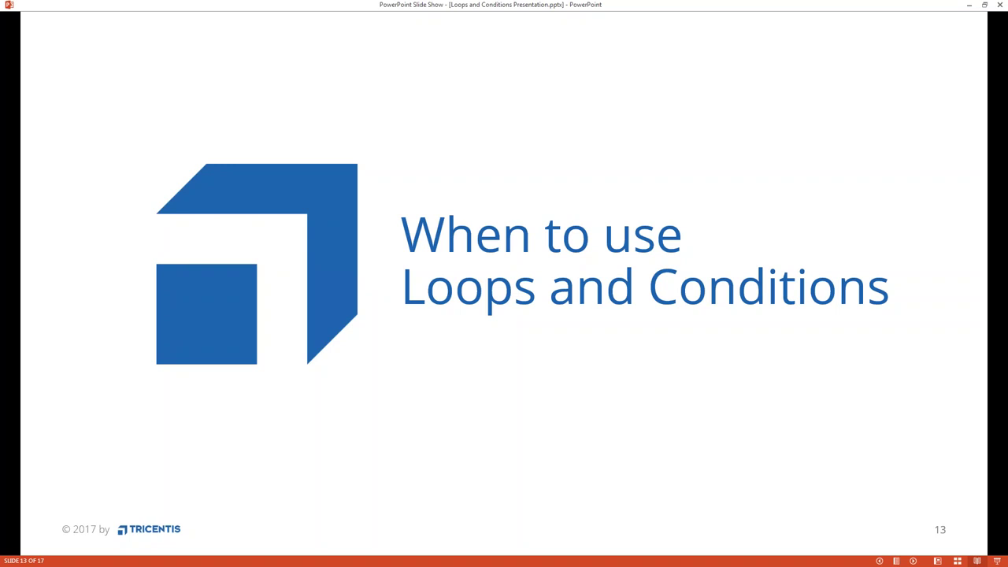
click(973, 8)
Open WhenToUseLoopsAndConditions > Loops in TestCases and unfold Usage for WHILE statement's four folders
click(29, 544)
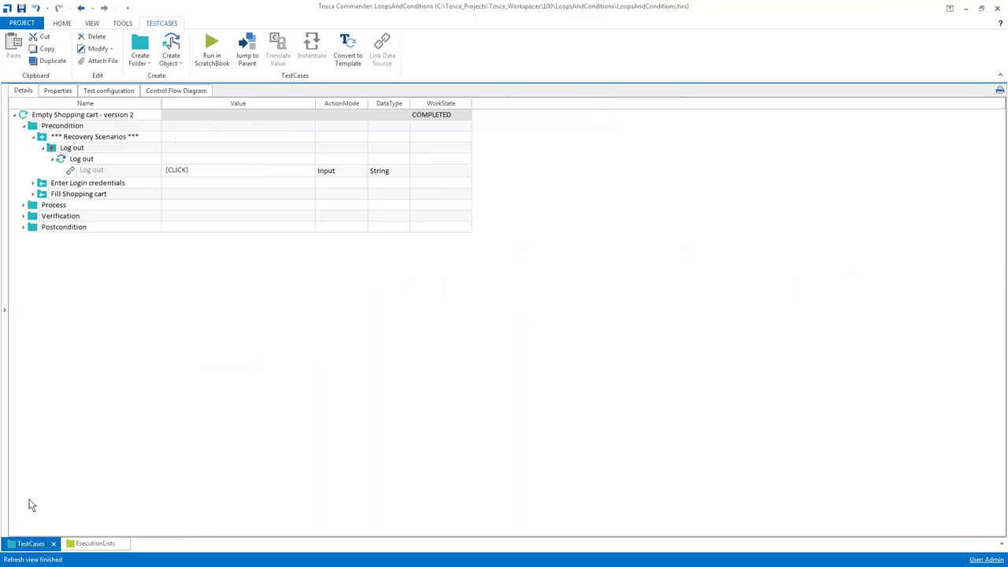
click(6, 165)
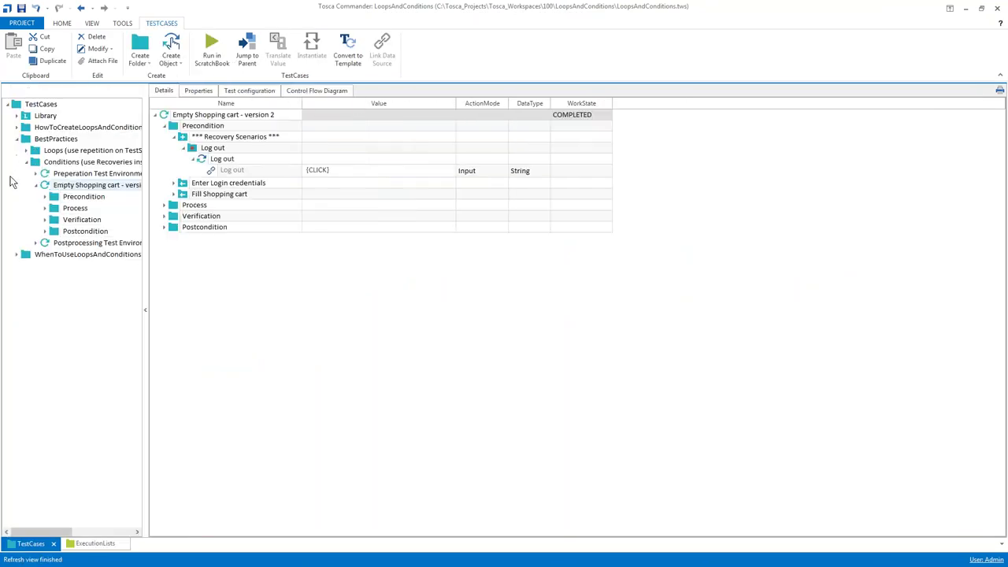
click(40, 186)
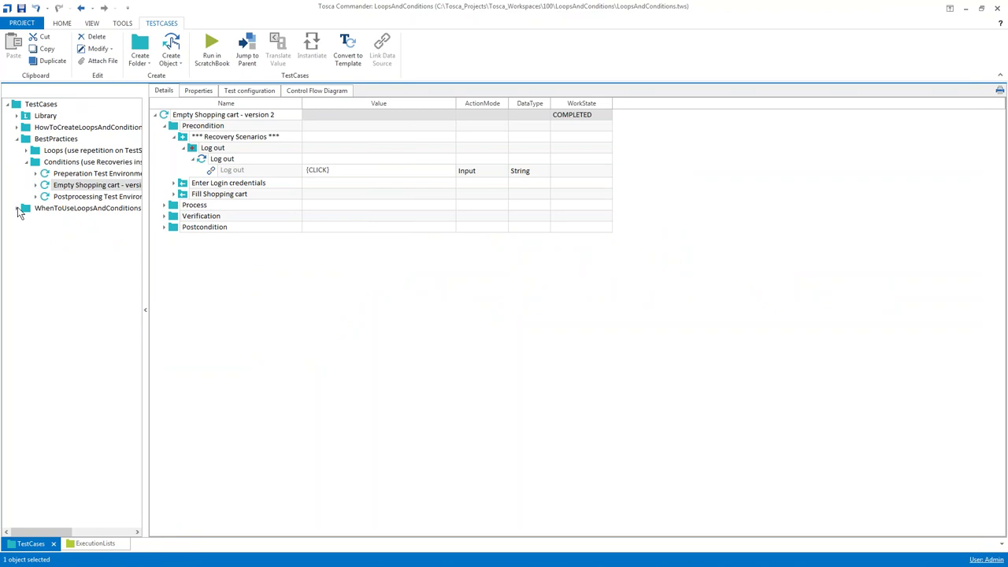
click(18, 208)
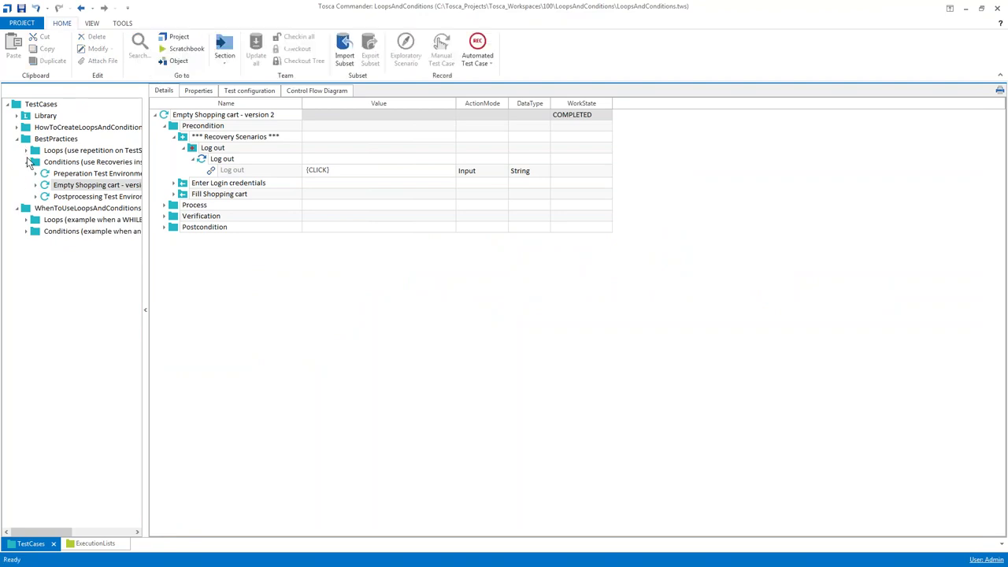
click(26, 162)
click(18, 139)
click(33, 162)
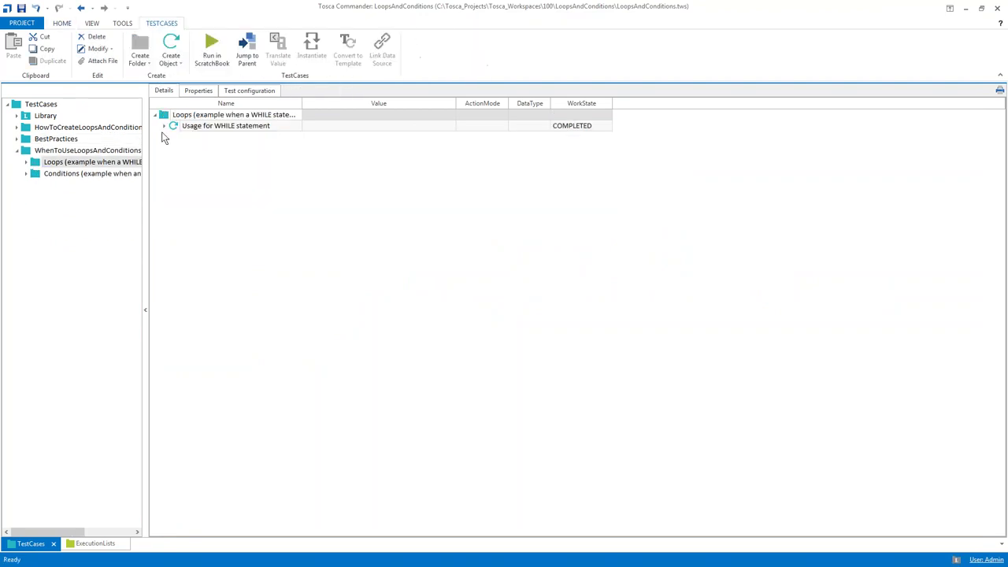
click(165, 127)
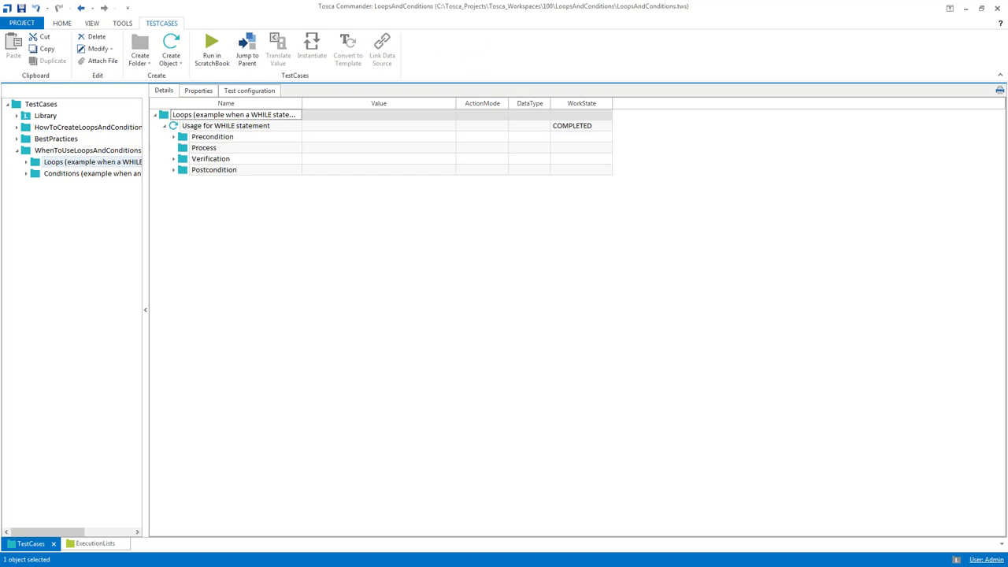
Open Usage for WHILE statement alone, run its Precondition in the ScratchBook, then close it
click(146, 142)
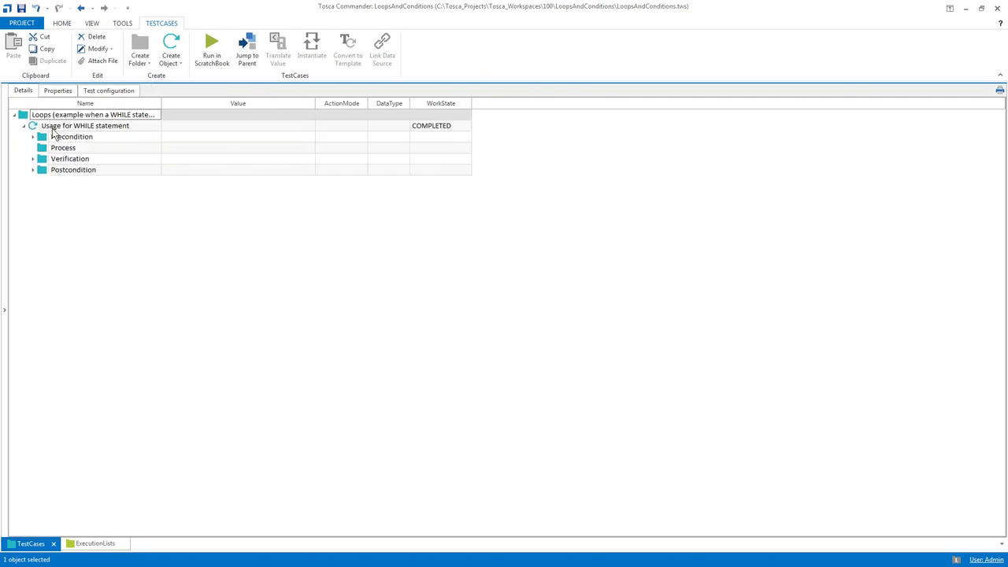
double_click(38, 126)
click(35, 129)
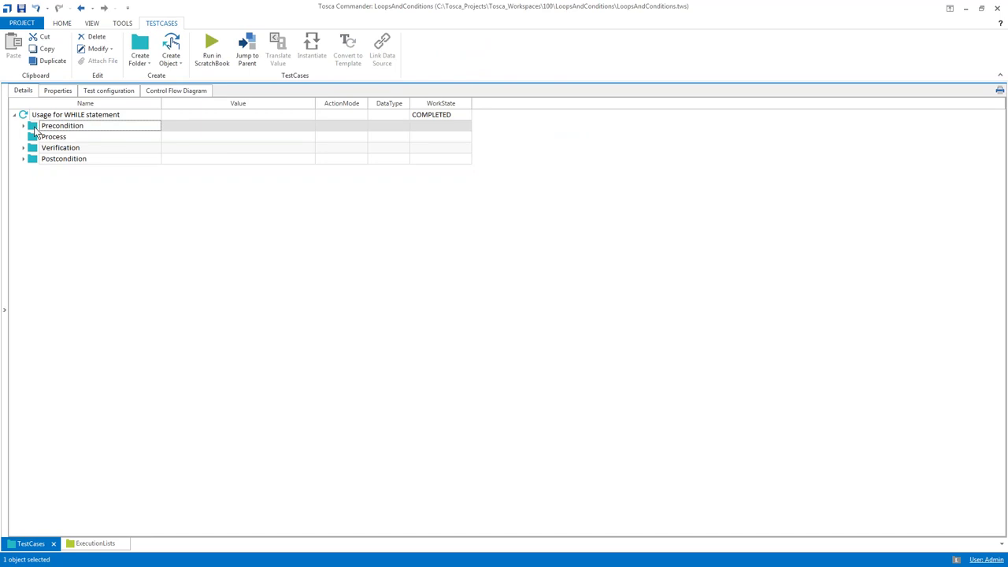
key(F6)
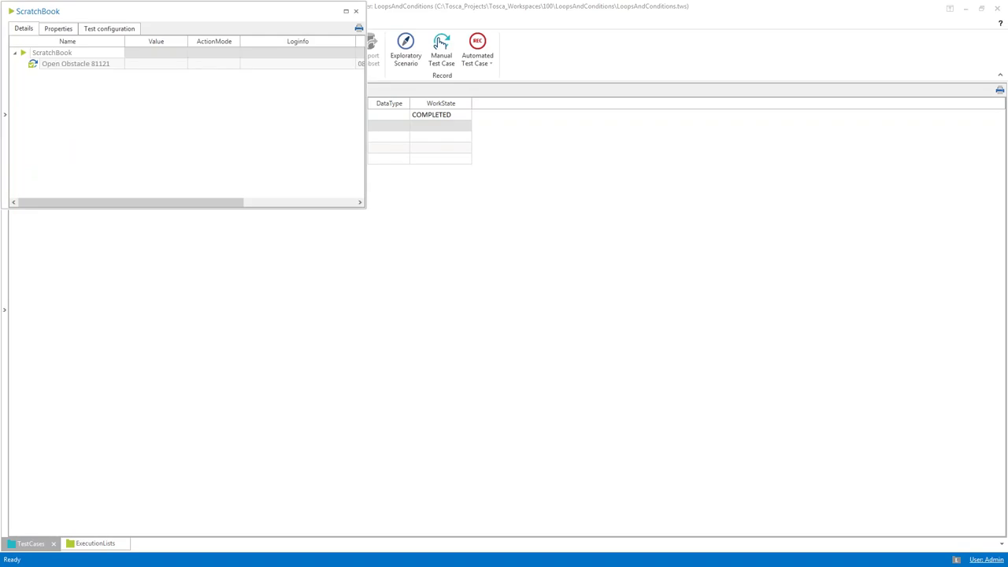
click(356, 12)
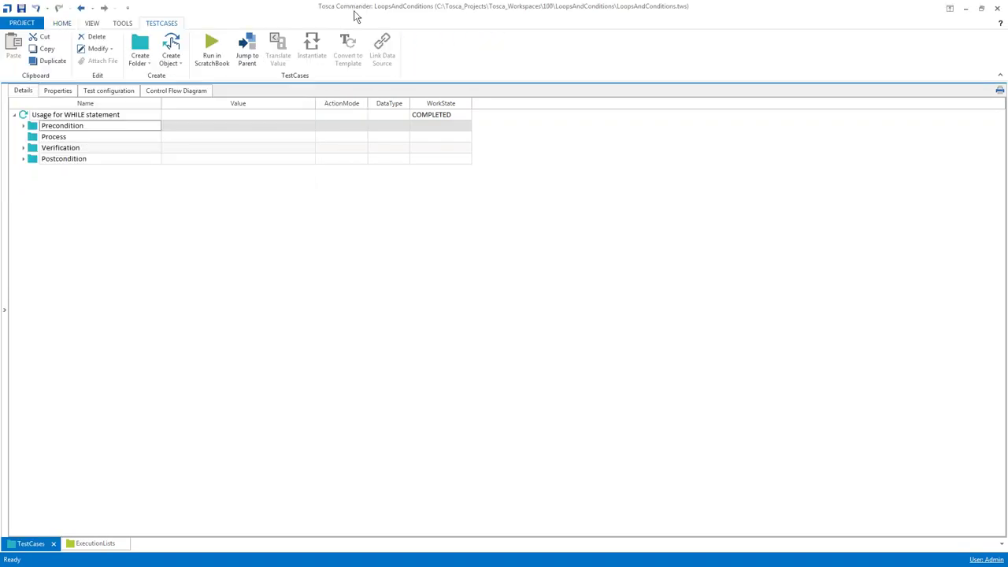
key(alt+Tab)
Insert a While loop named 'Click the Click me button' inside Process
click(40, 136)
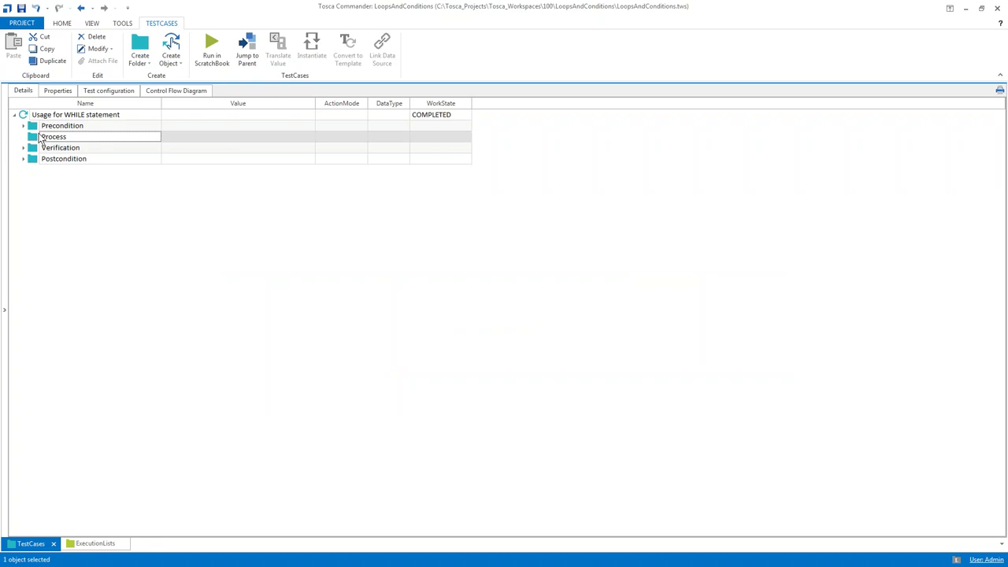
key(ctrl+n)
key(ctrl+w)
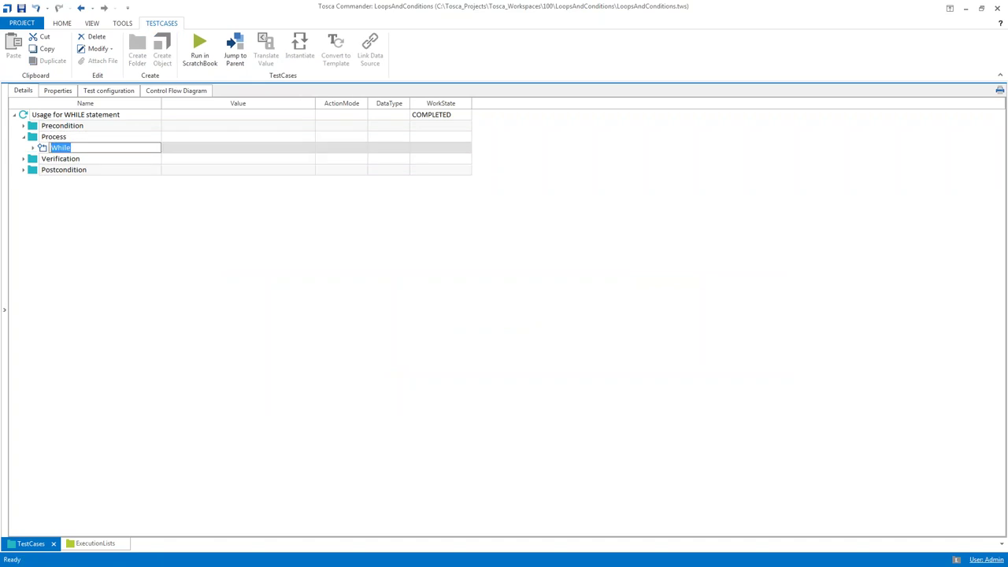
text(Click the Click me button)
key(Return)
Add an Obstacle Course step under Condition verifying Click Me .InnerText==Click Me
key(Down)
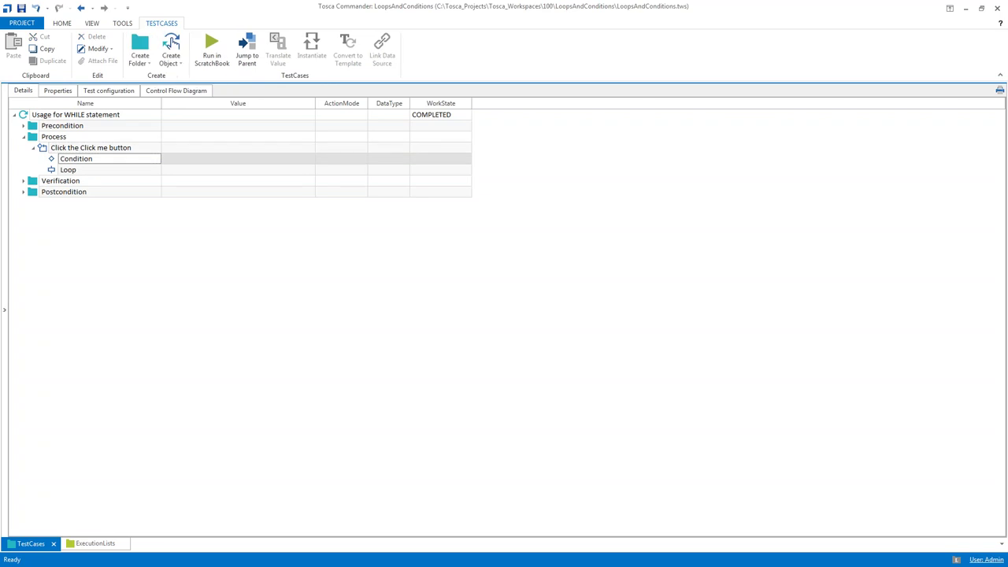
key(ctrl+n)
text(ob)
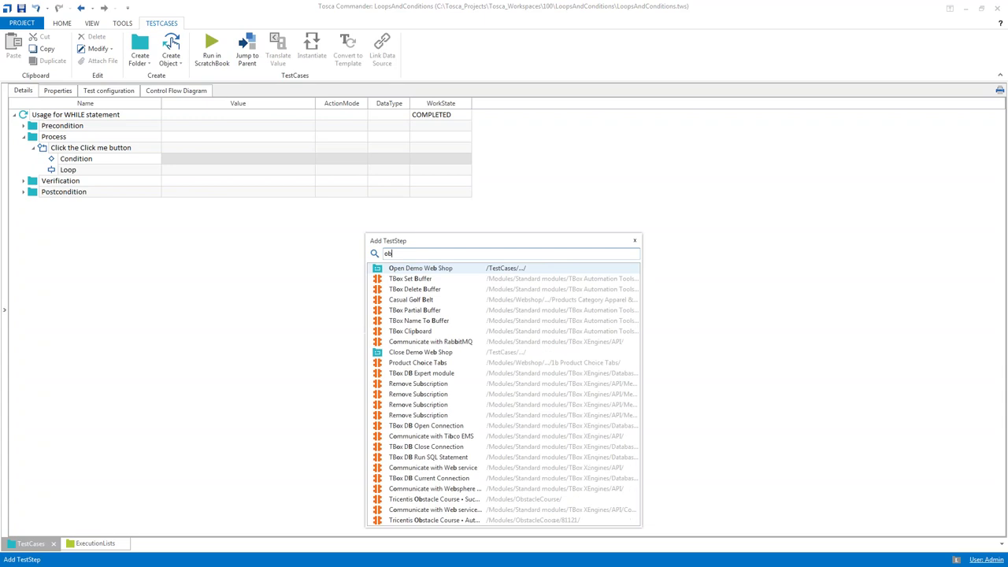
text(stac)
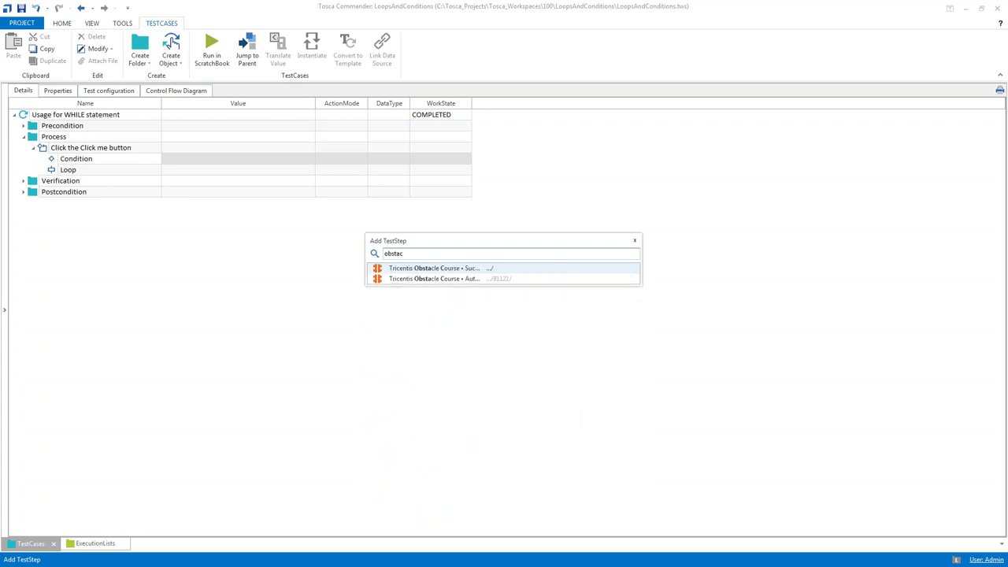
key(Return)
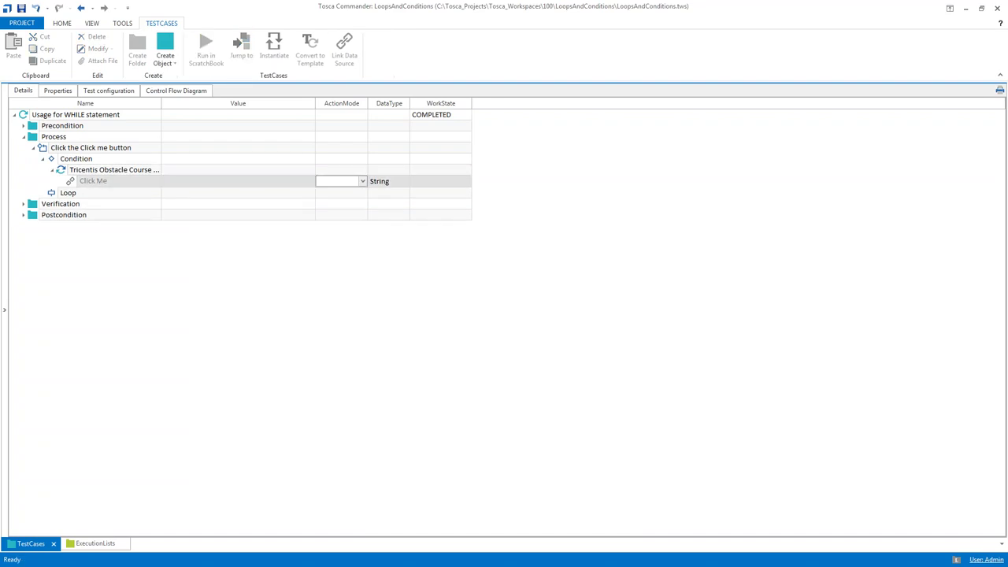
text(Verify)
click(238, 181)
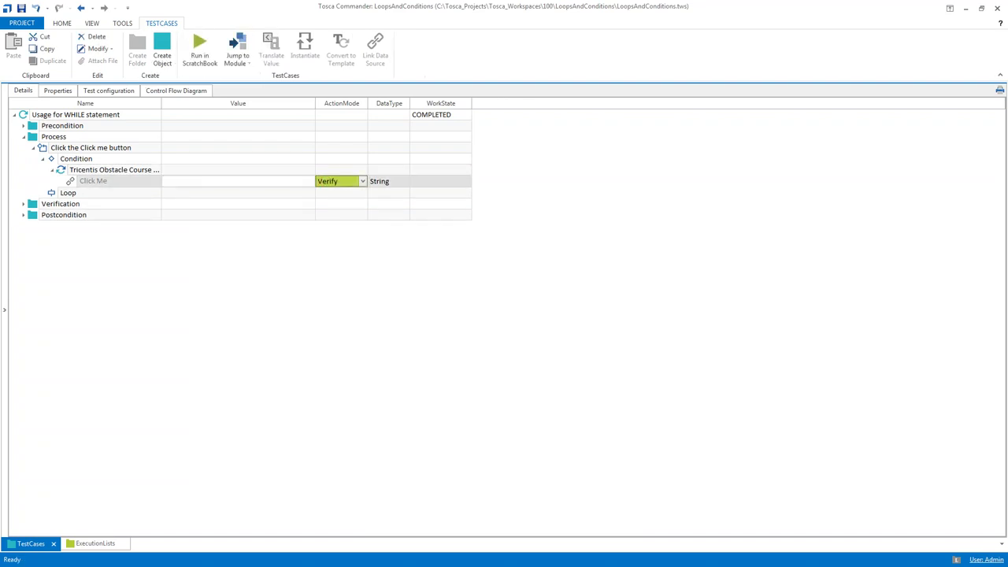
text(.)
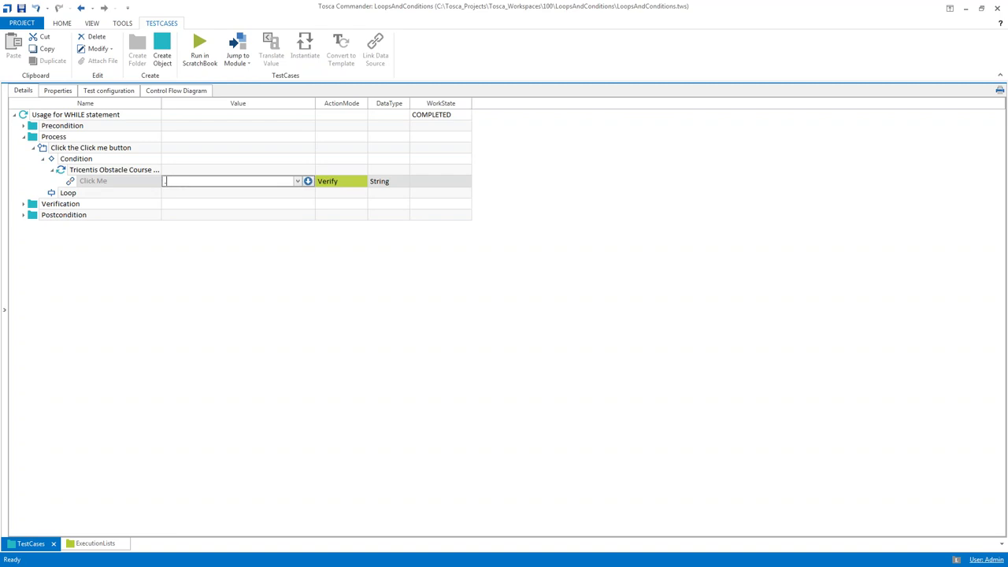
text(InnerText==Click Me)
key(Return)
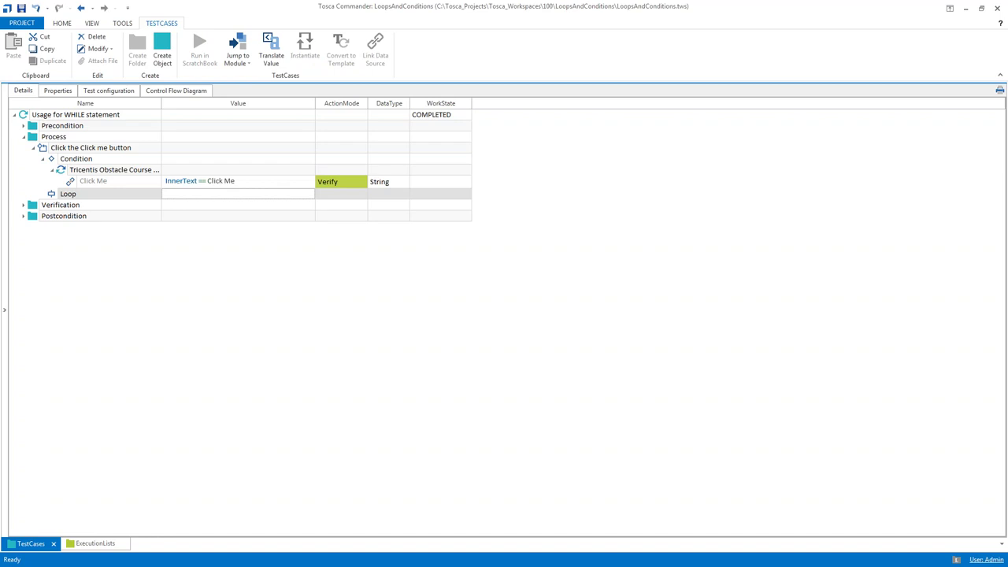
Add an Obstacle Course step under Loop named 'Click the button' with Click Me set to X
key(ctrl+n)
text(obstacle)
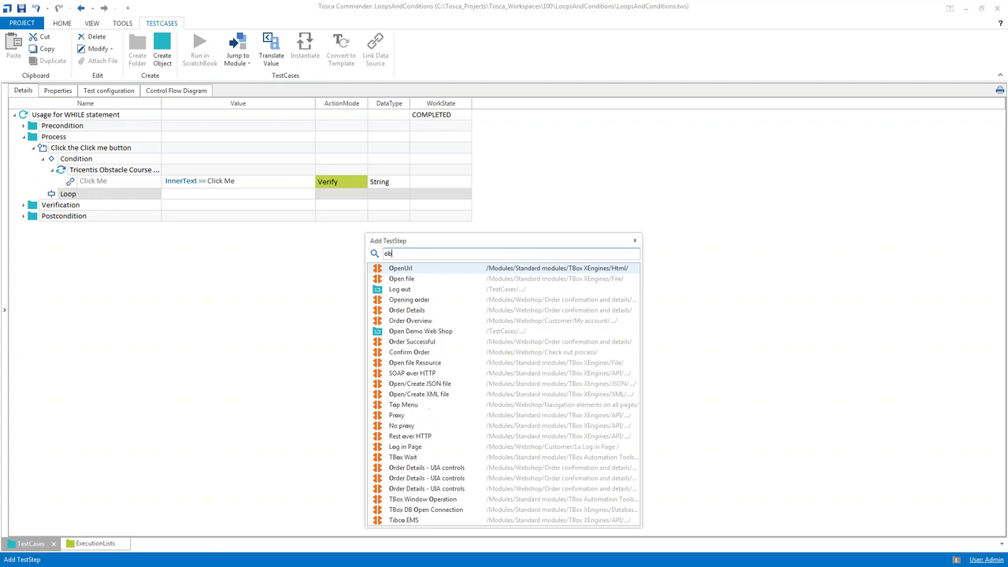
key(Down)
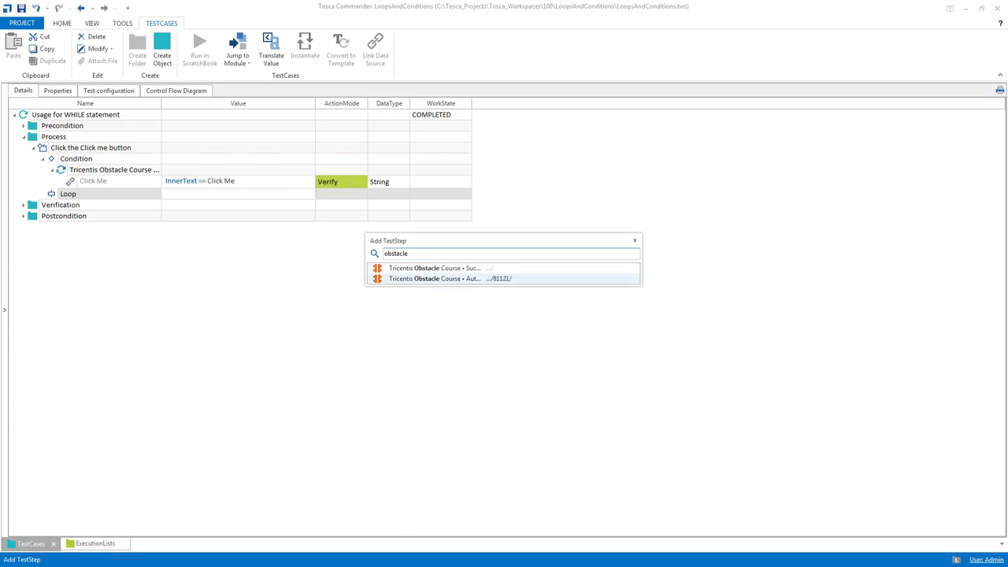
key(Return)
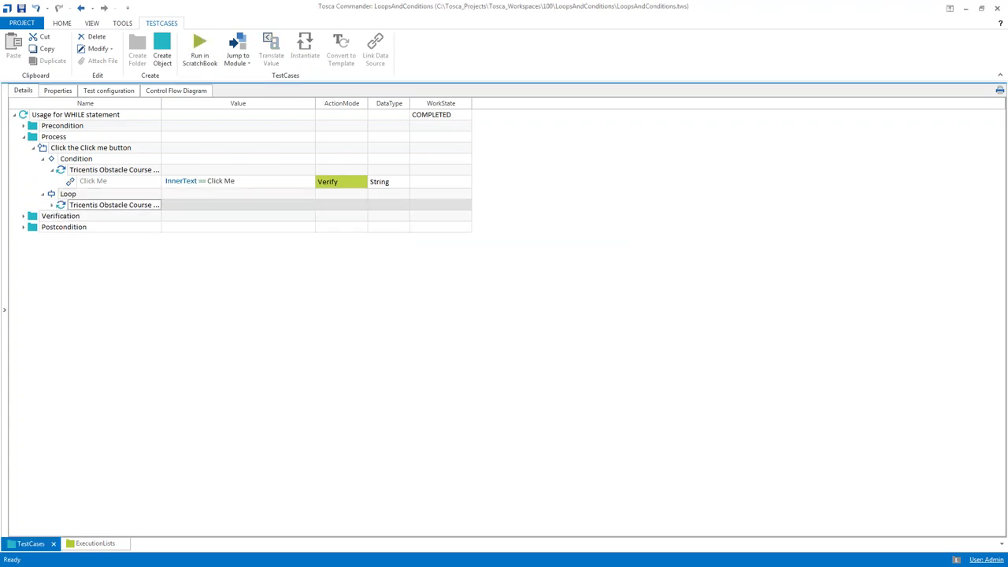
key(F2)
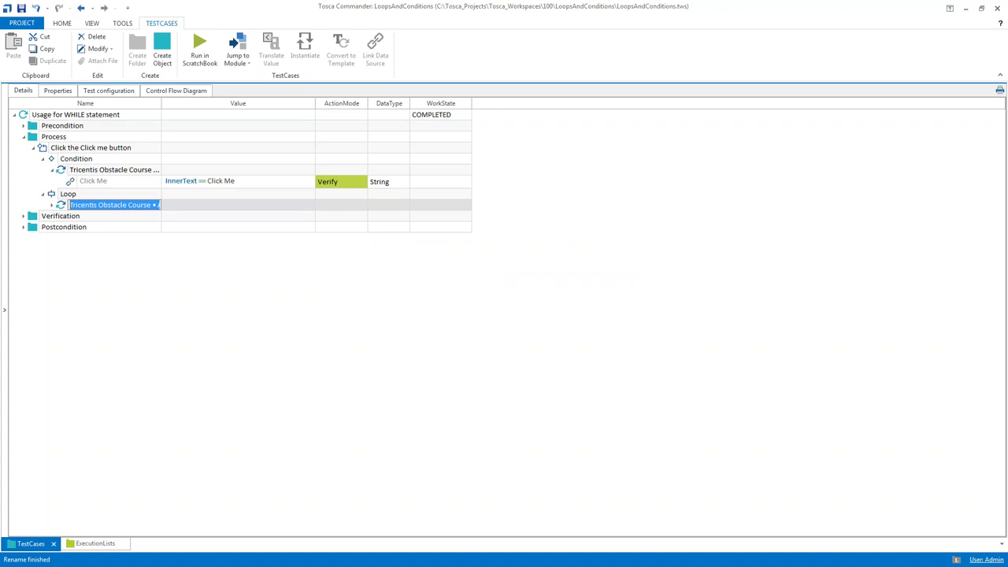
text(Cli)
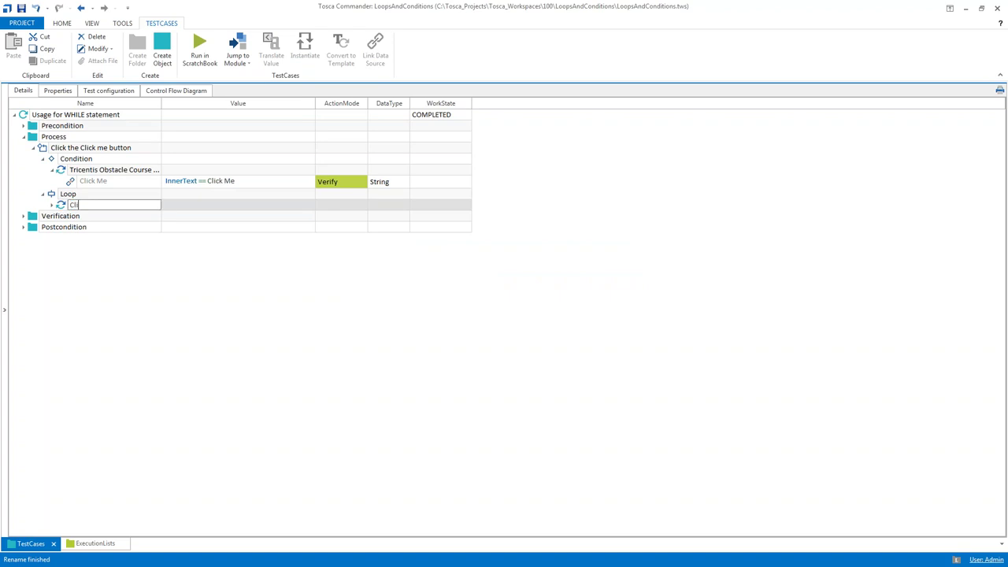
text(ck the button)
key(Return)
click(238, 216)
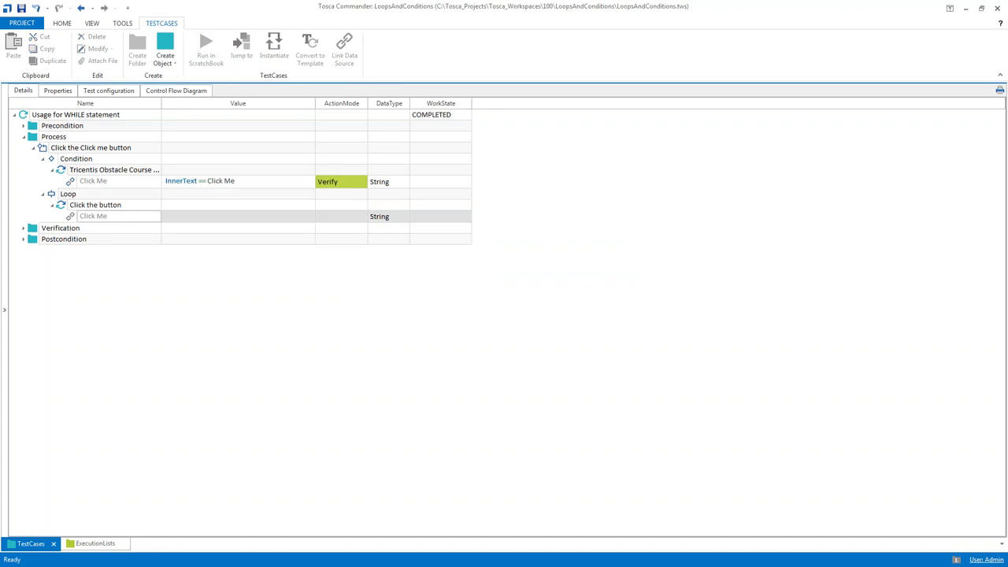
text(X)
key(Return)
Rename the condition step to 'Verify that button is called Click Me' and autofit the Name column
click(238, 205)
key(Up)
key(Up)
key(Up)
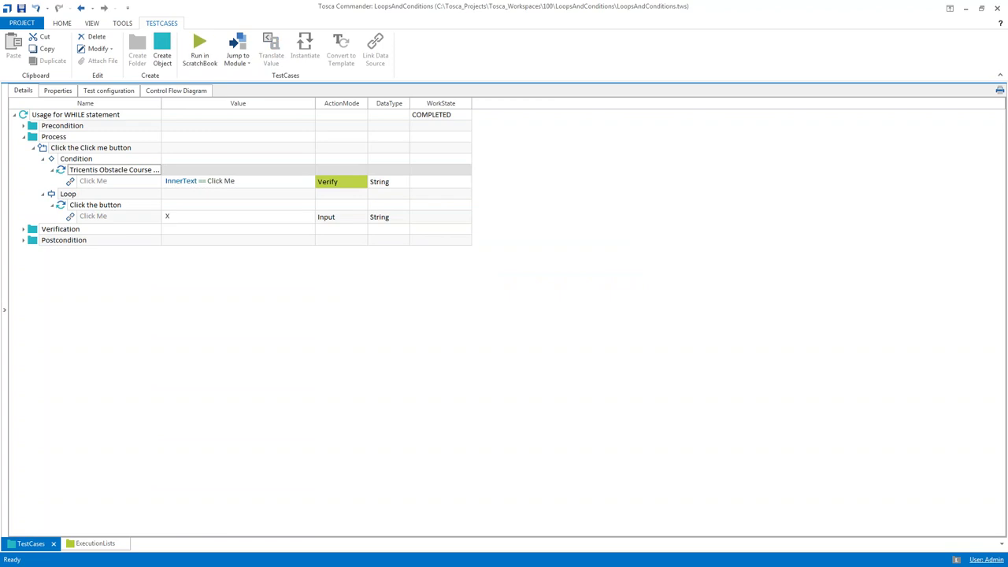
key(F2)
text(Verif)
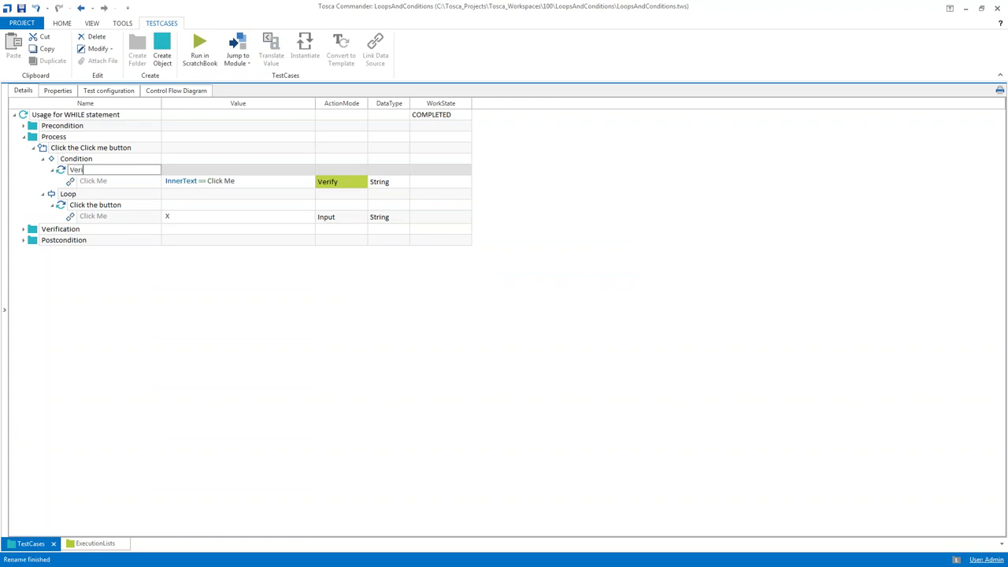
text(y)
text( that)
text( button)
text( is called)
text( Click)
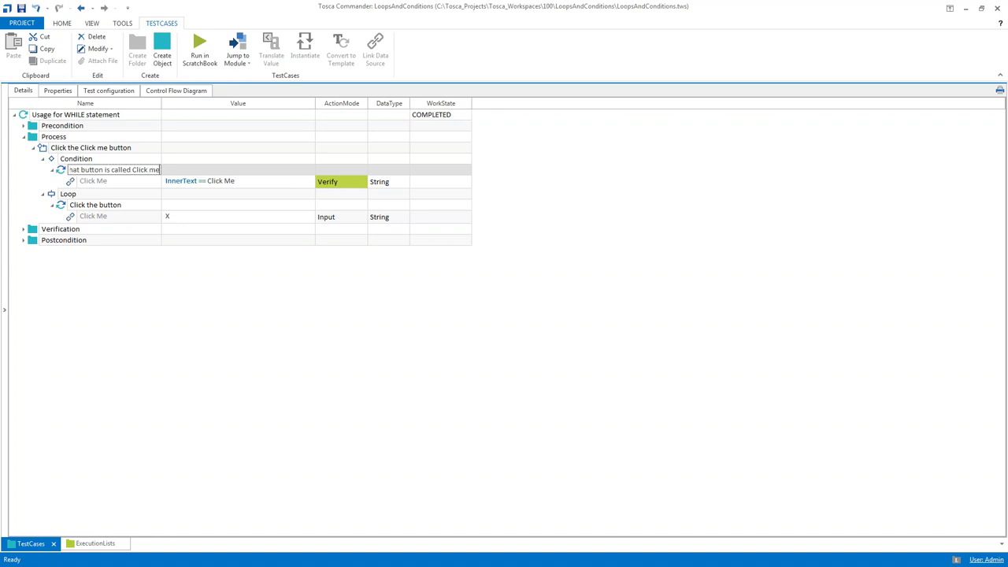
key(Return)
double_click(161, 103)
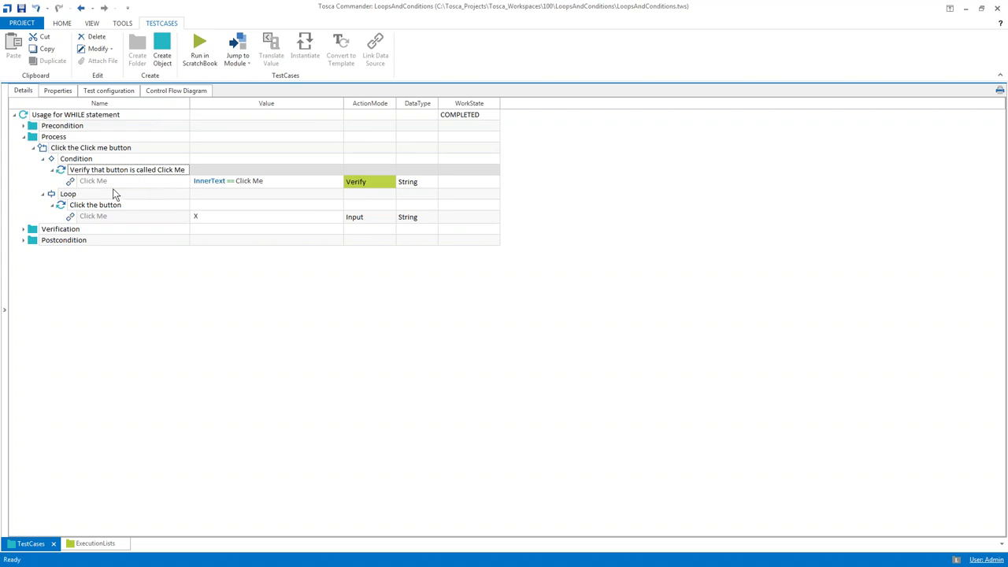
Trial-run the Click the Click me button loop in the ScratchBook and show StartTime and Duration
click(43, 151)
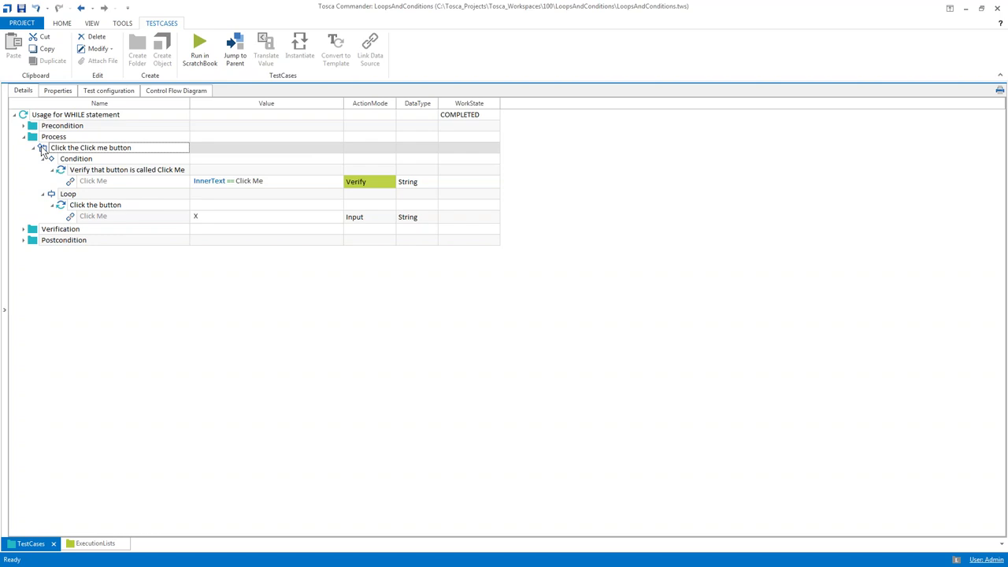
key(F6)
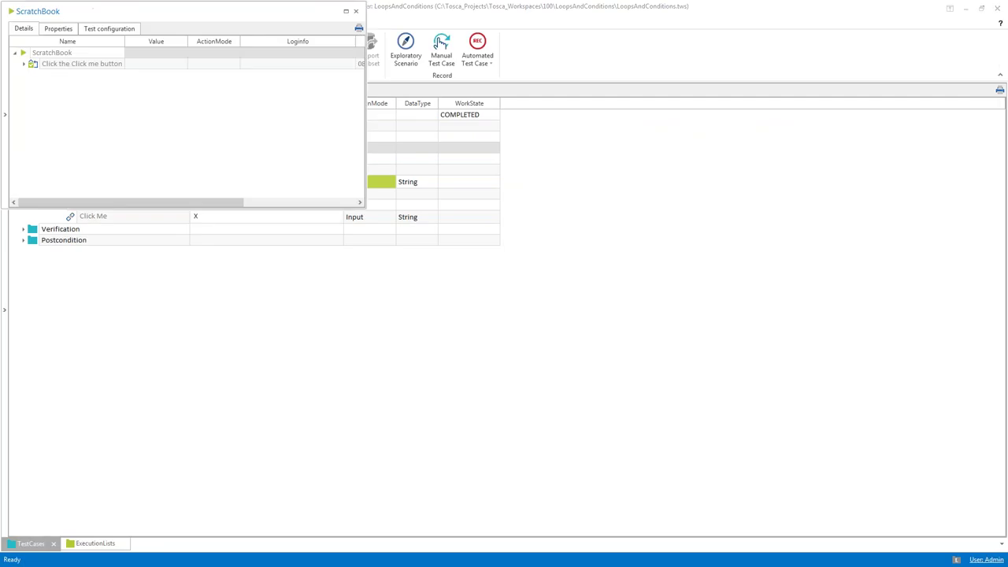
click(24, 64)
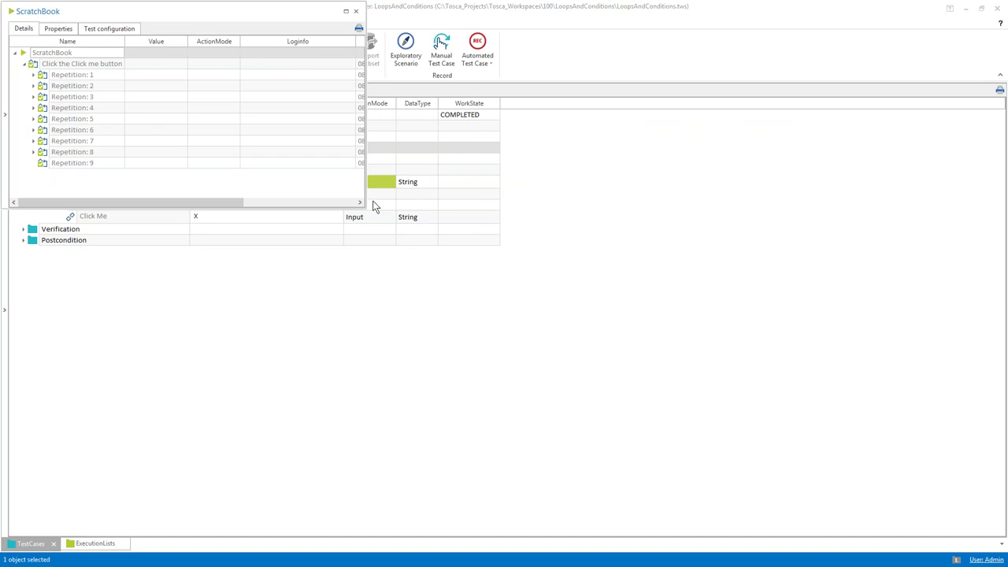
drag(365, 206, 486, 207)
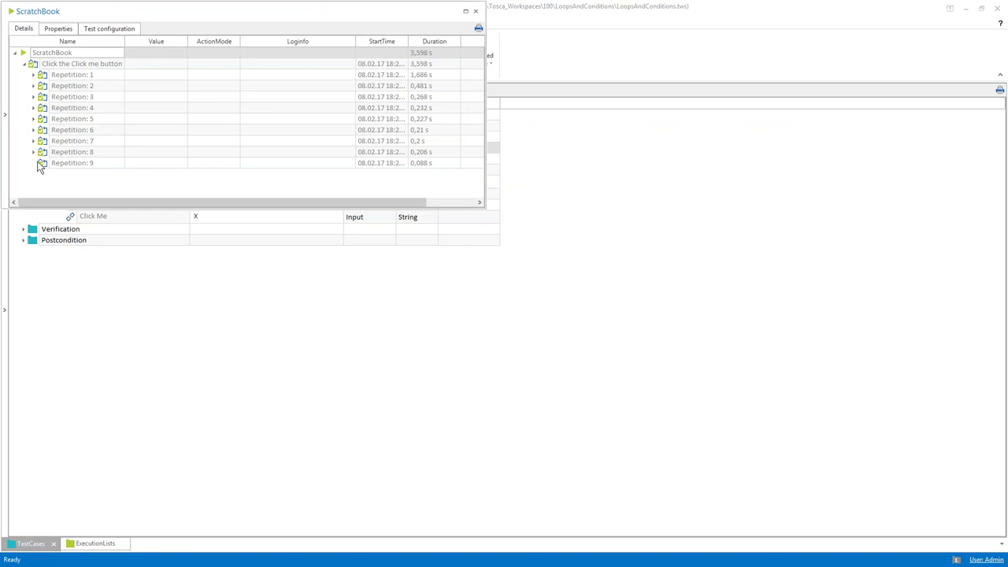
Inspect Repetitions 7 to 9 of the nine-repetition result, then close the ScratchBook
click(41, 164)
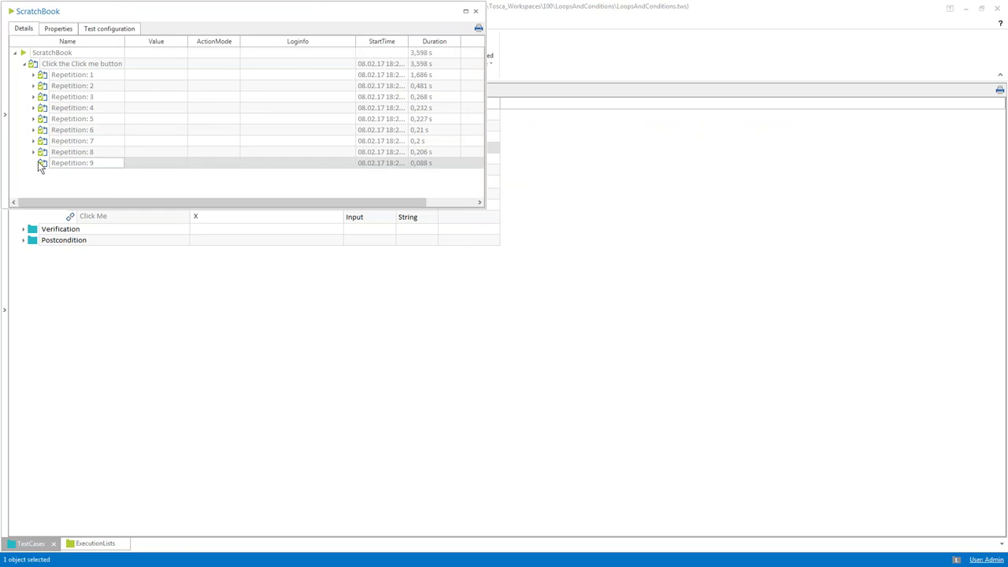
click(35, 152)
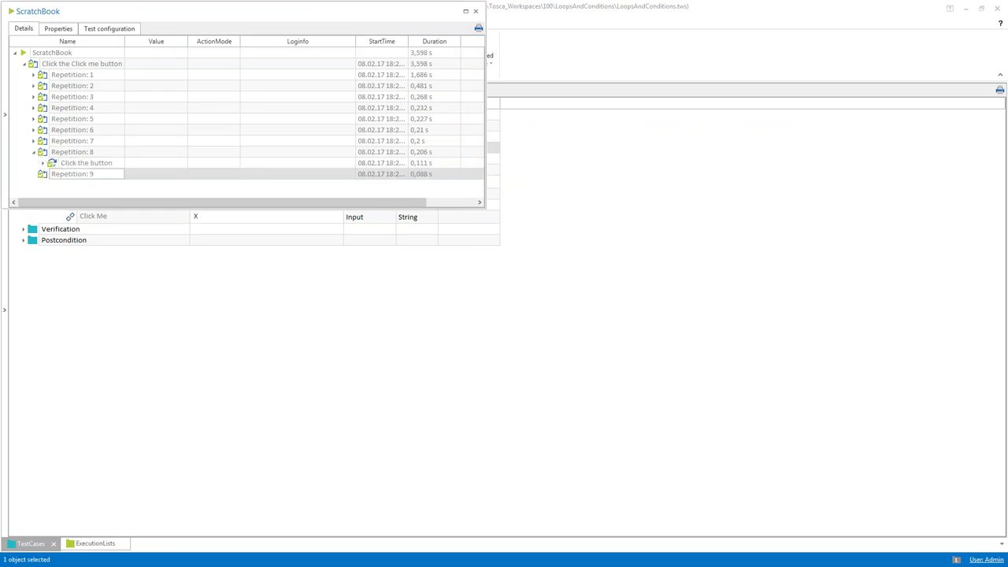
click(34, 141)
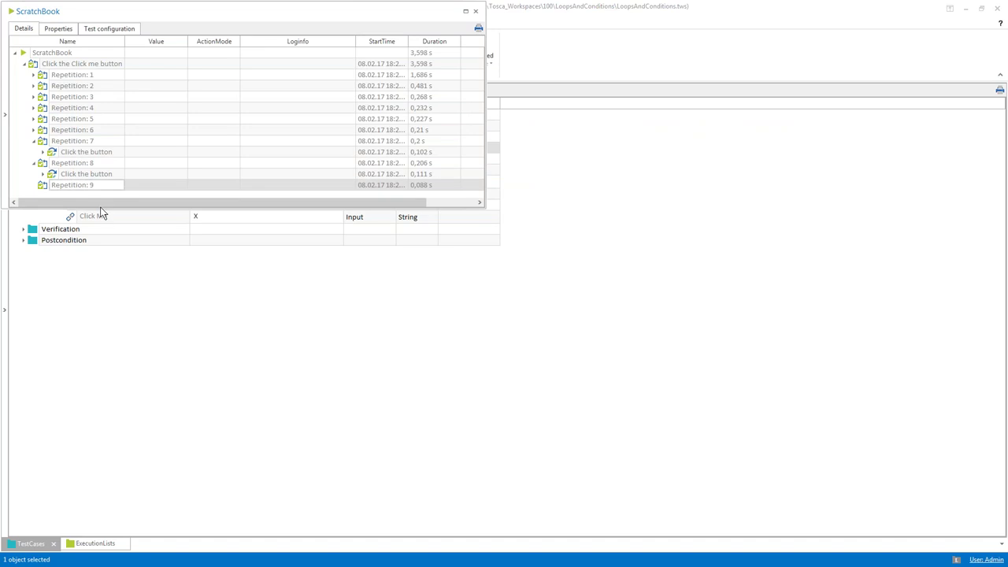
drag(100, 208, 97, 295)
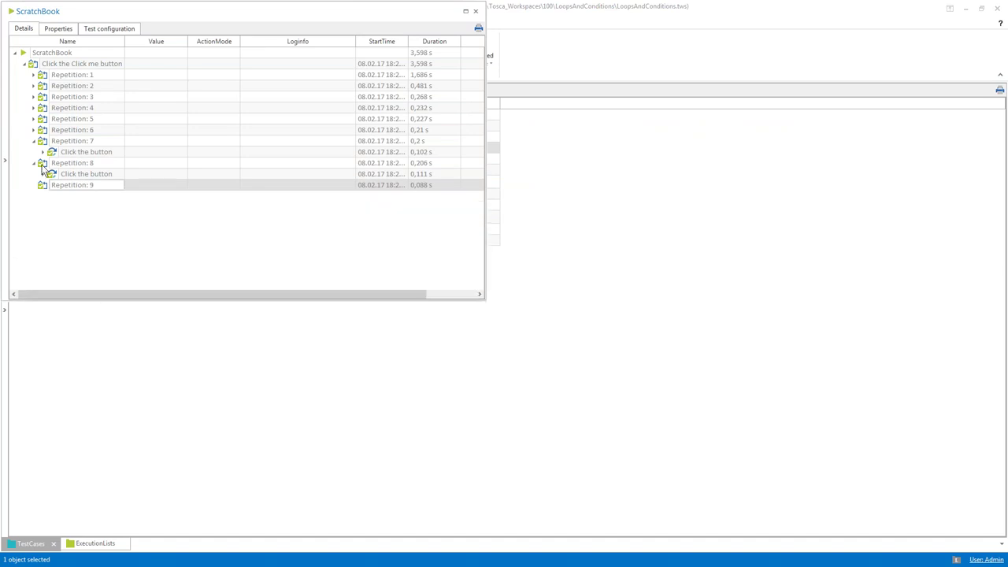
click(52, 176)
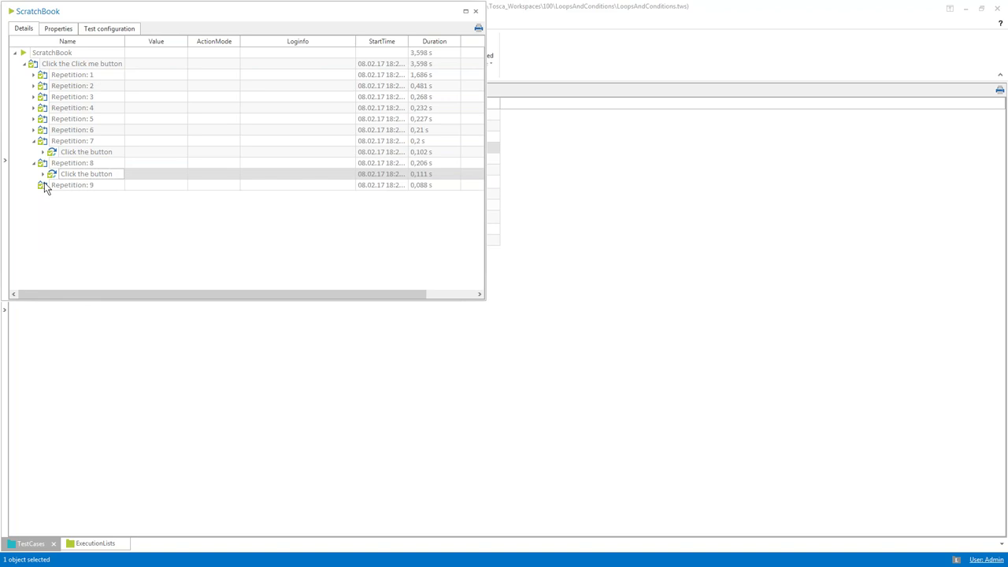
click(45, 187)
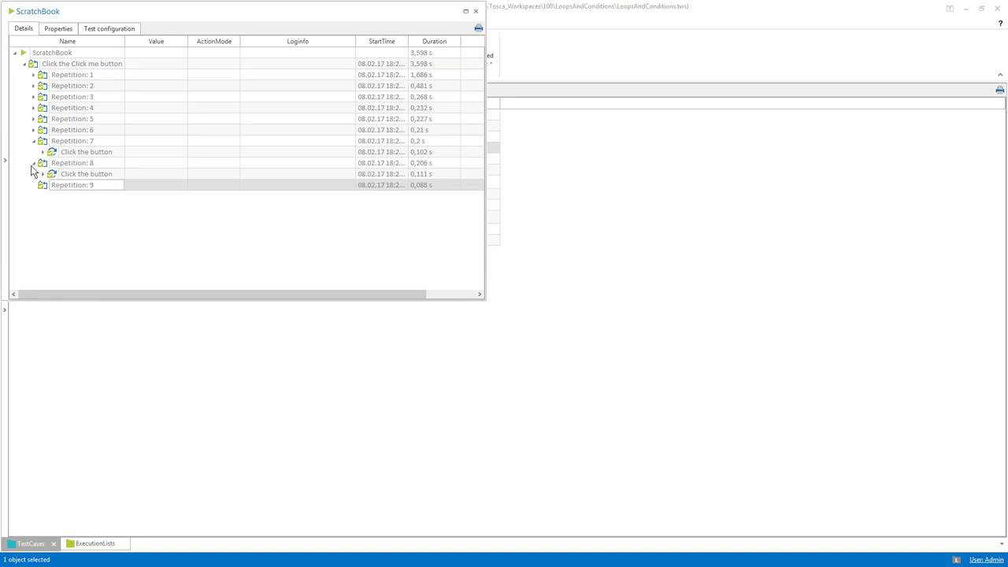
click(34, 164)
click(34, 142)
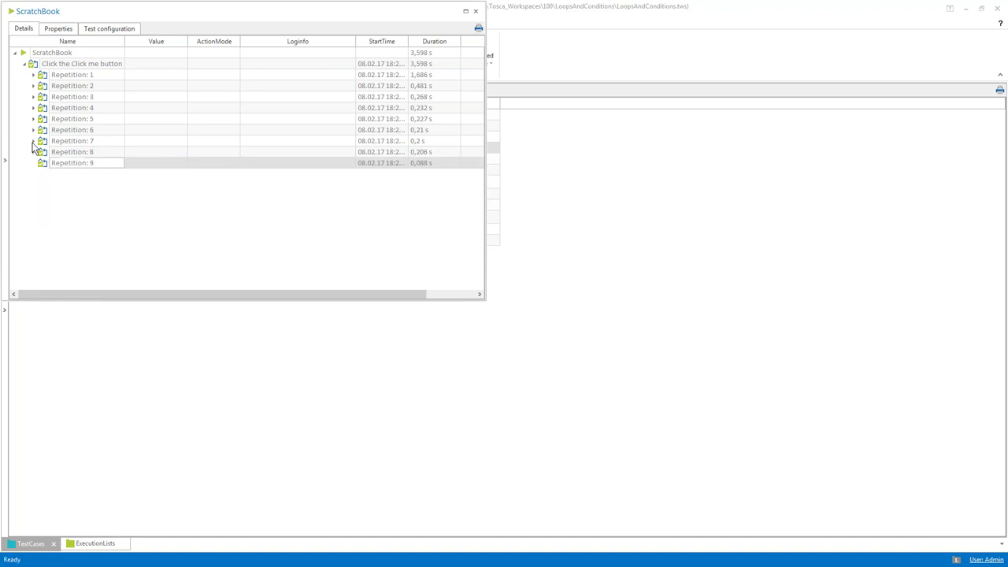
click(476, 11)
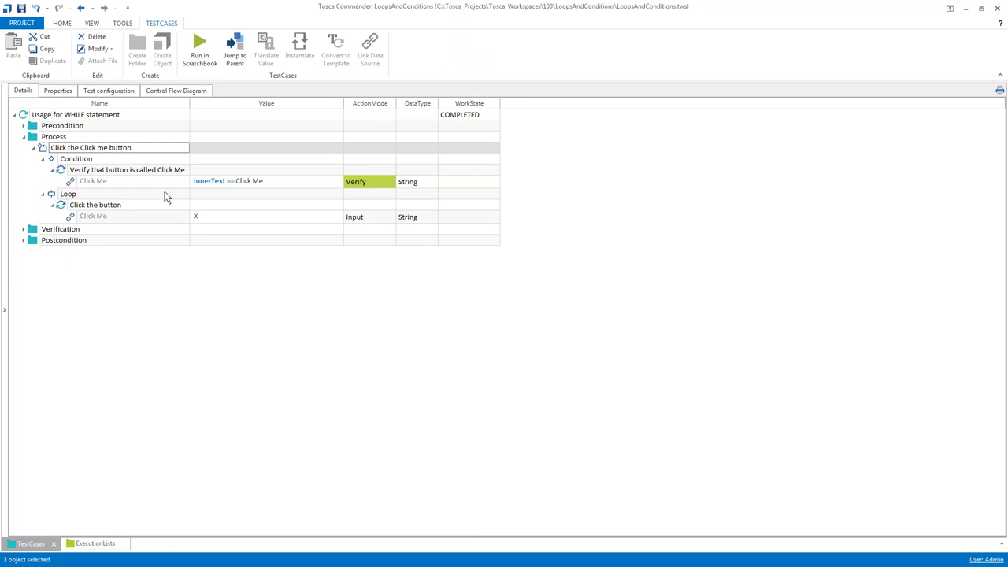
key(alt+Tab)
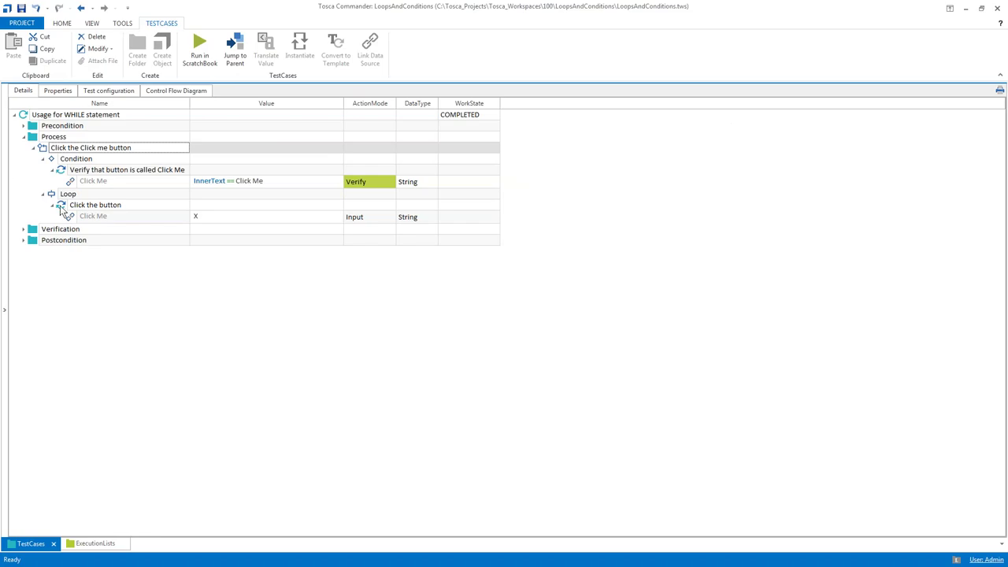
click(63, 206)
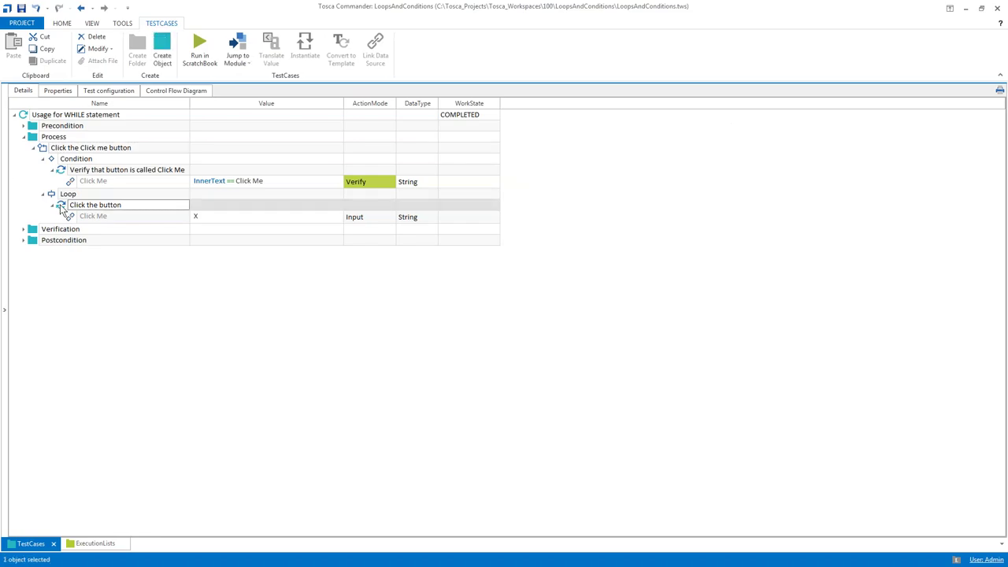
key(ctrl+c)
click(44, 138)
key(ctrl+v)
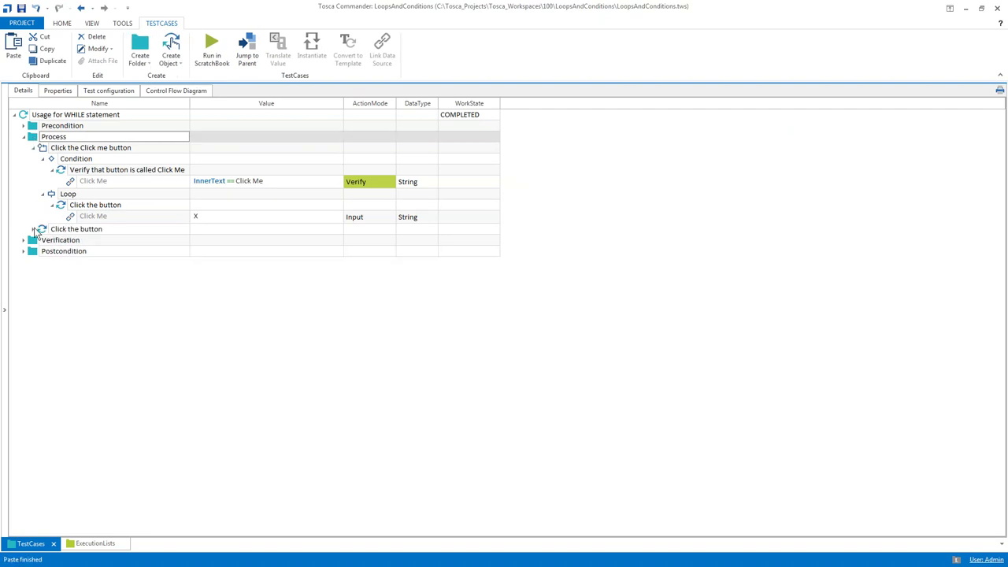
click(33, 228)
click(116, 229)
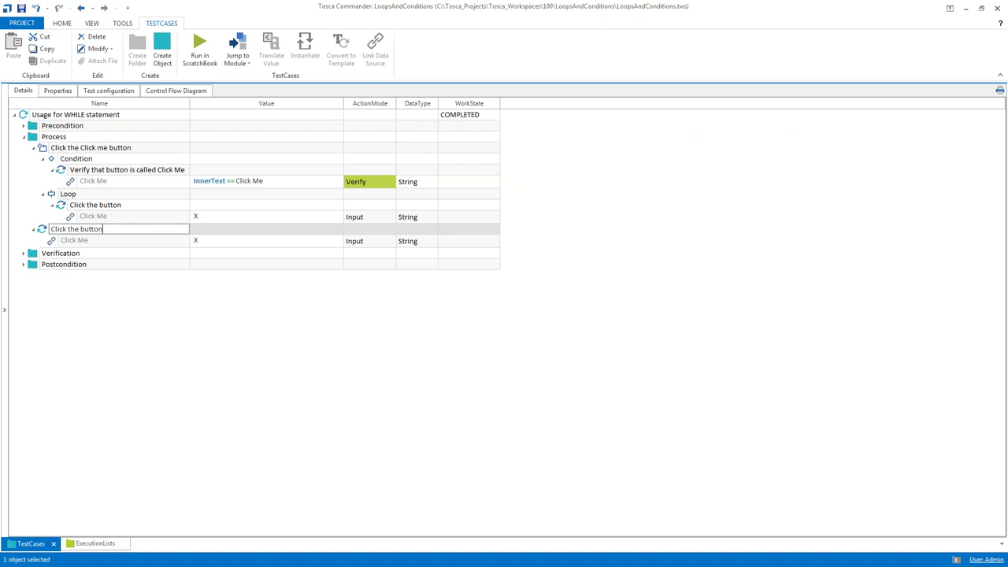
text(a last tim)
key(Return)
click(134, 228)
text(e)
click(45, 230)
key(F6)
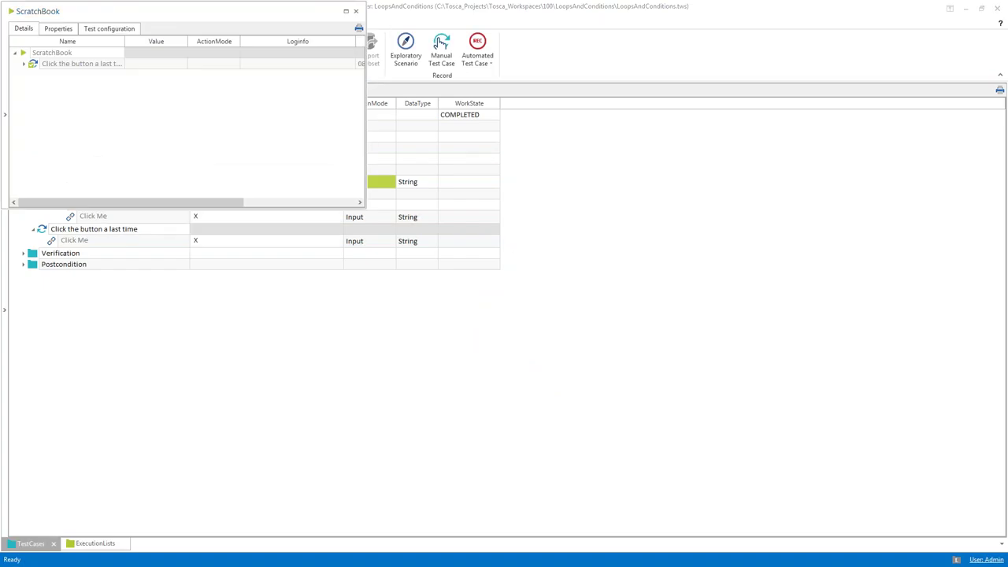
key(alt+Tab)
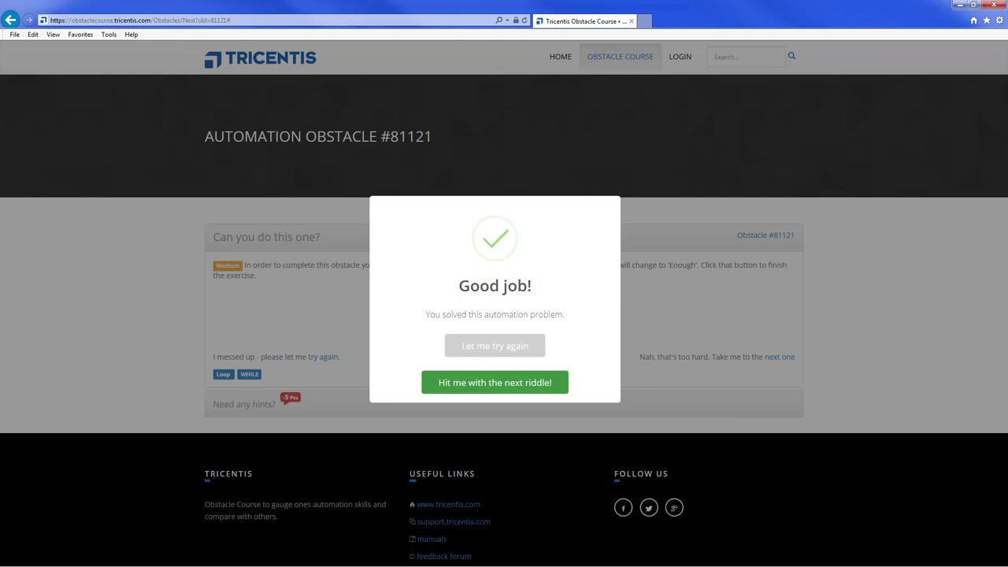
key(alt+Tab)
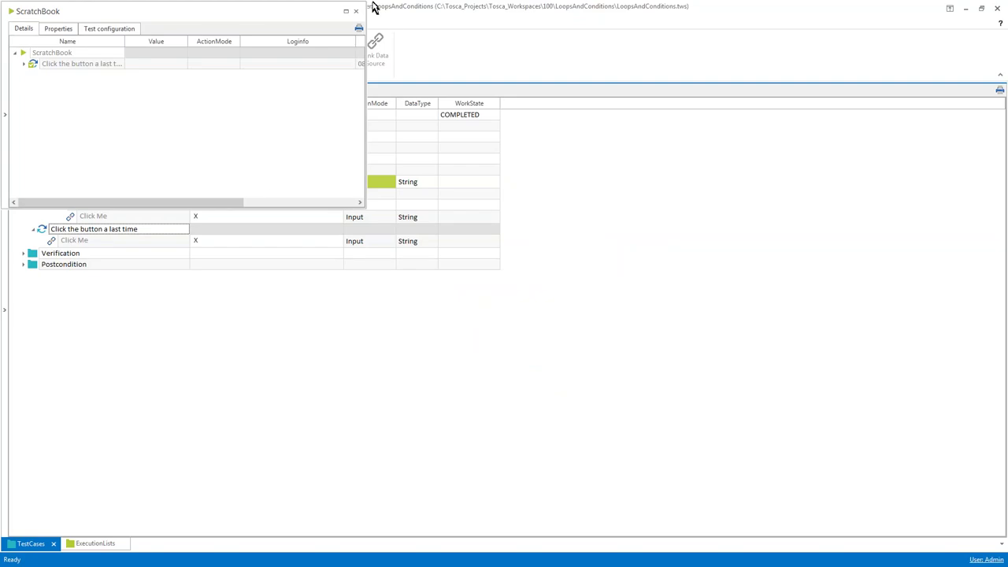
click(355, 11)
click(36, 253)
shift+click(36, 264)
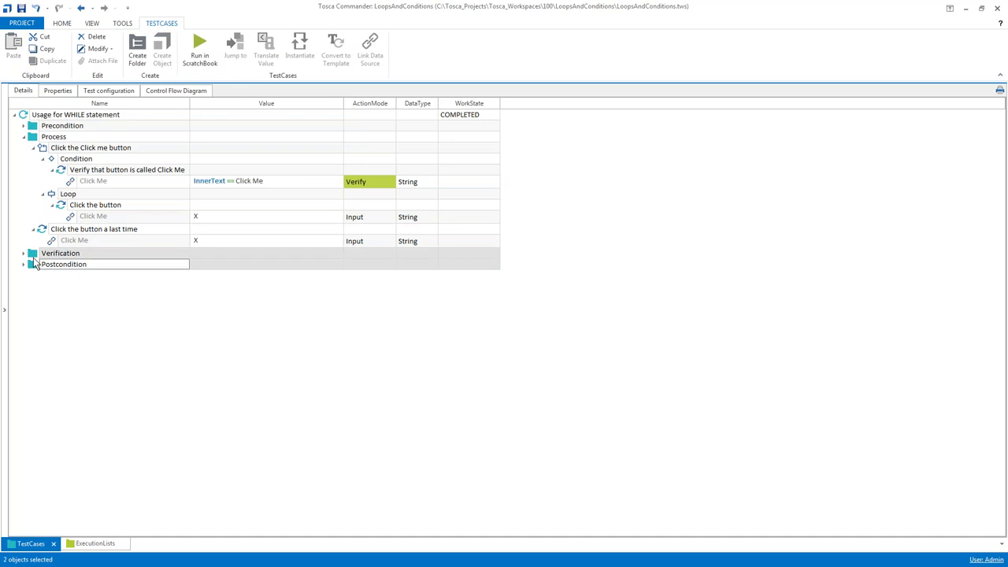
key(F6)
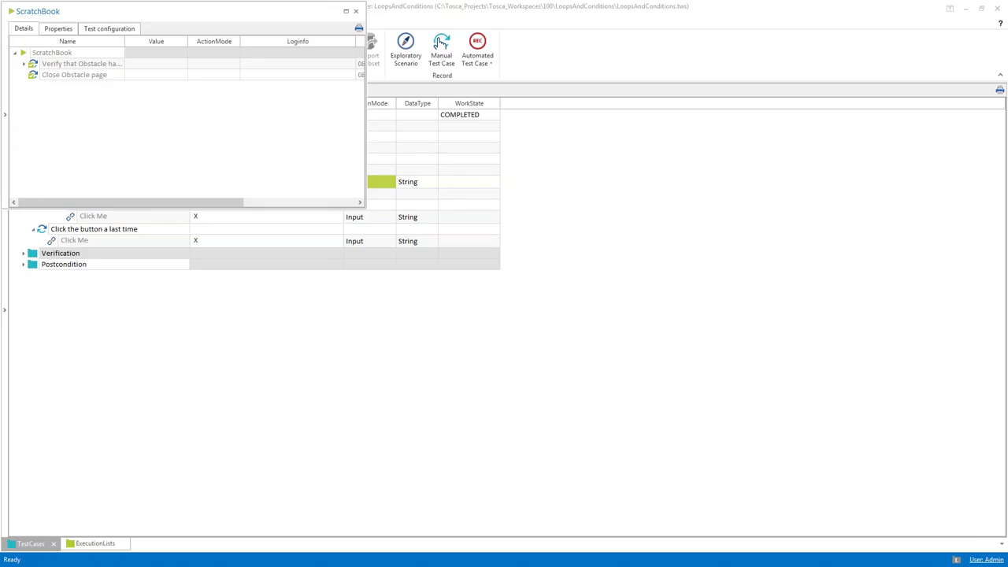
click(355, 11)
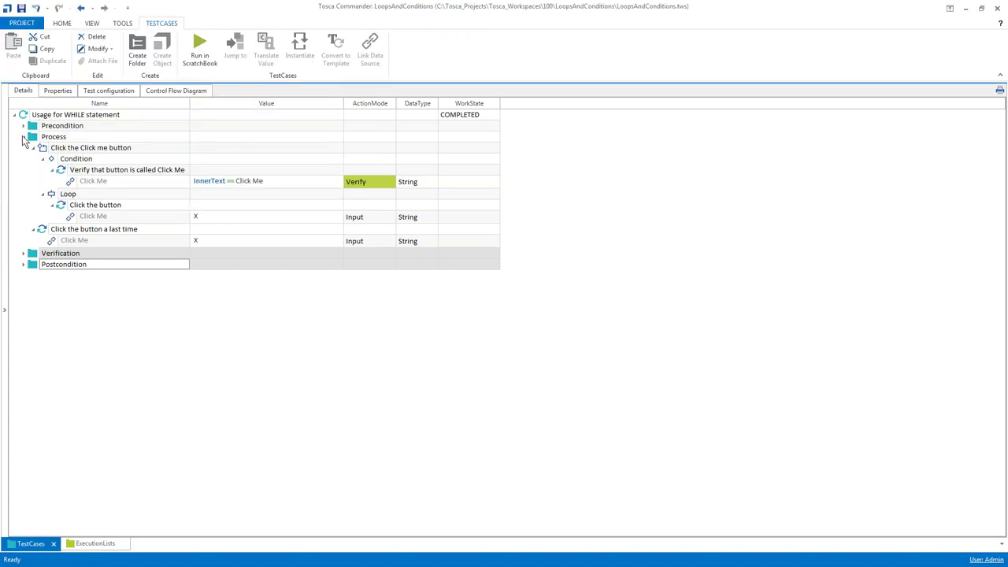
click(23, 137)
click(23, 137)
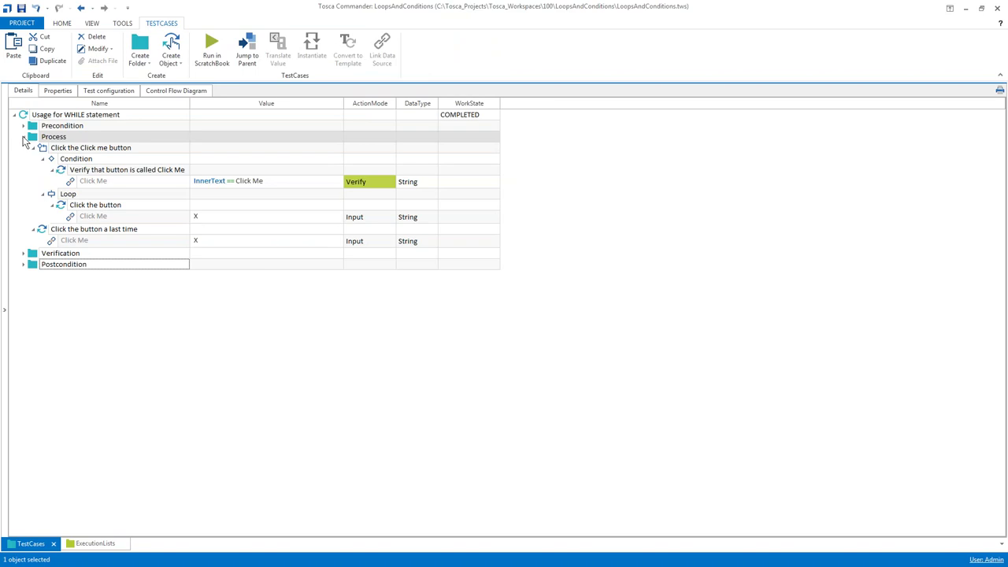
Open the Usage for IF statement test case from Conditions and save the workspace
click(5, 200)
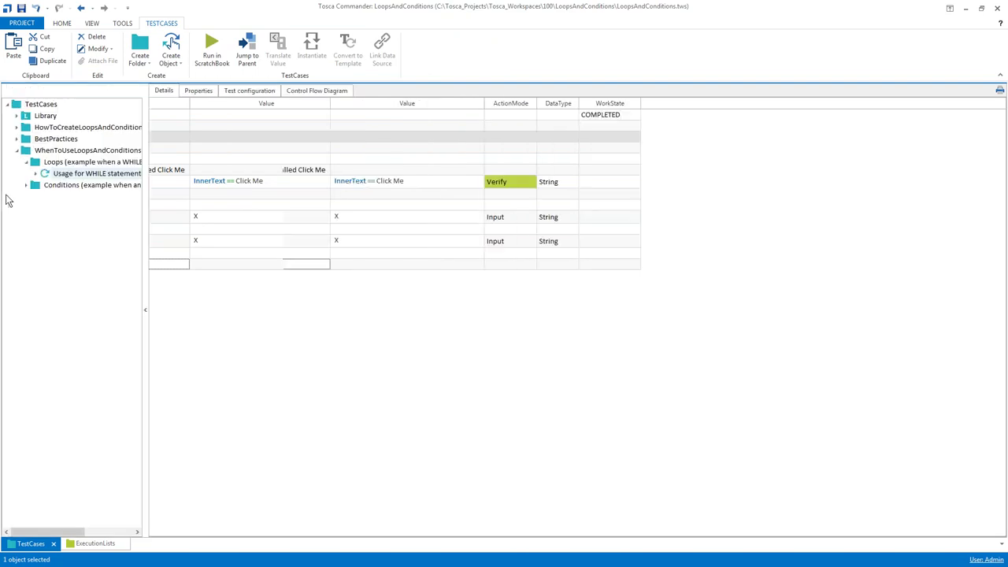
click(27, 161)
click(26, 173)
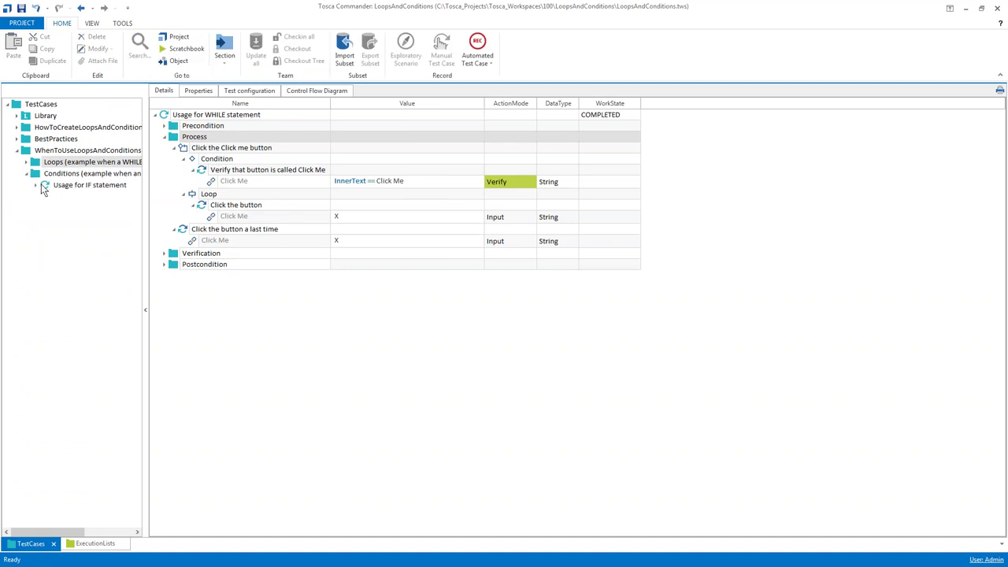
click(44, 187)
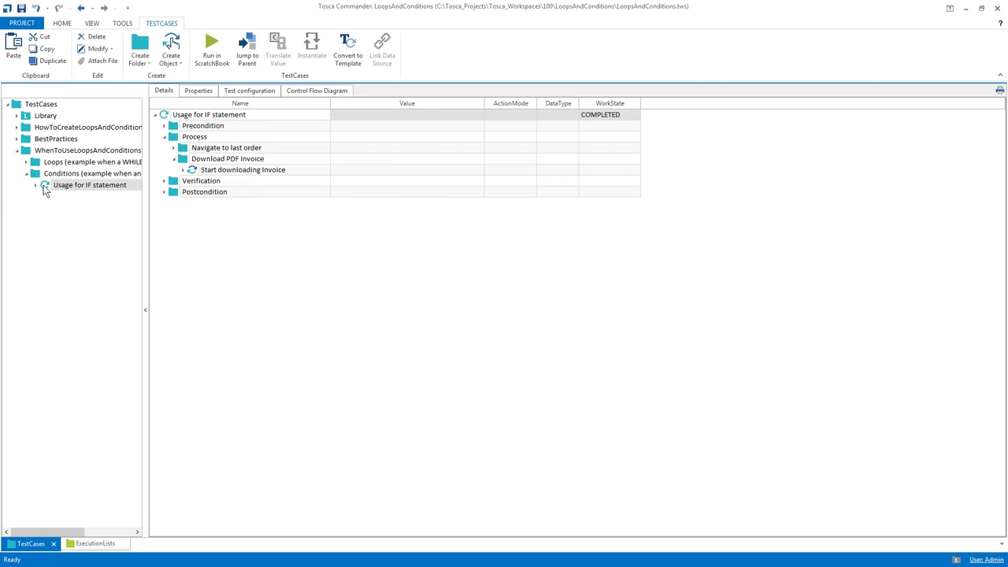
click(147, 165)
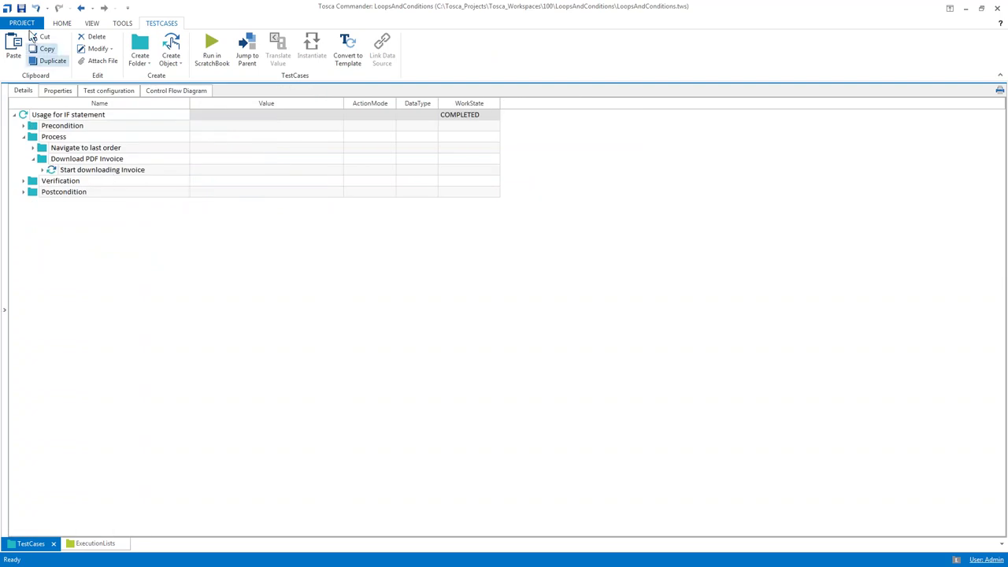
click(21, 8)
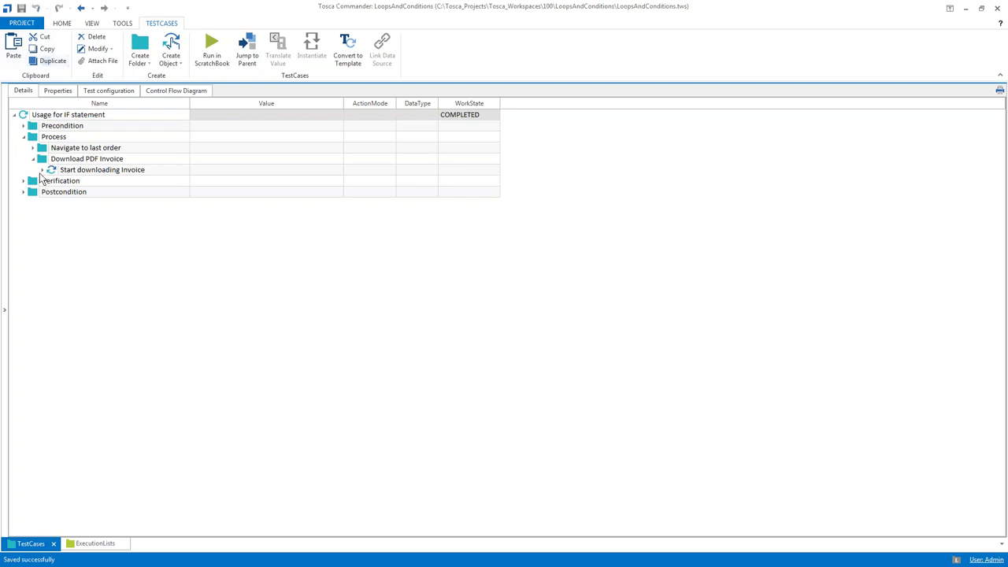
click(47, 164)
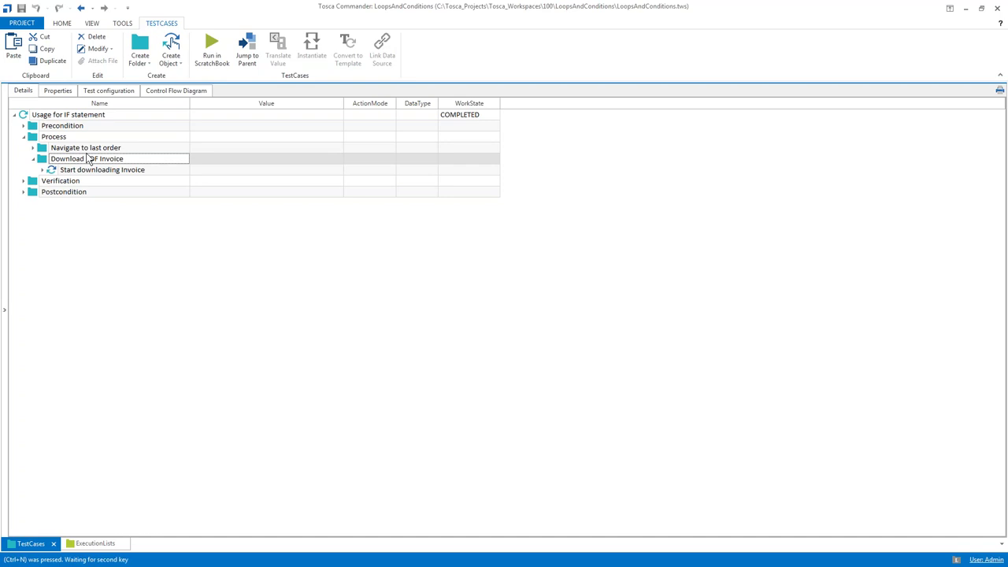
Insert an If statement named 'Download invoice' under Download PDF Invoice and select its Condition
key(ctrl+i)
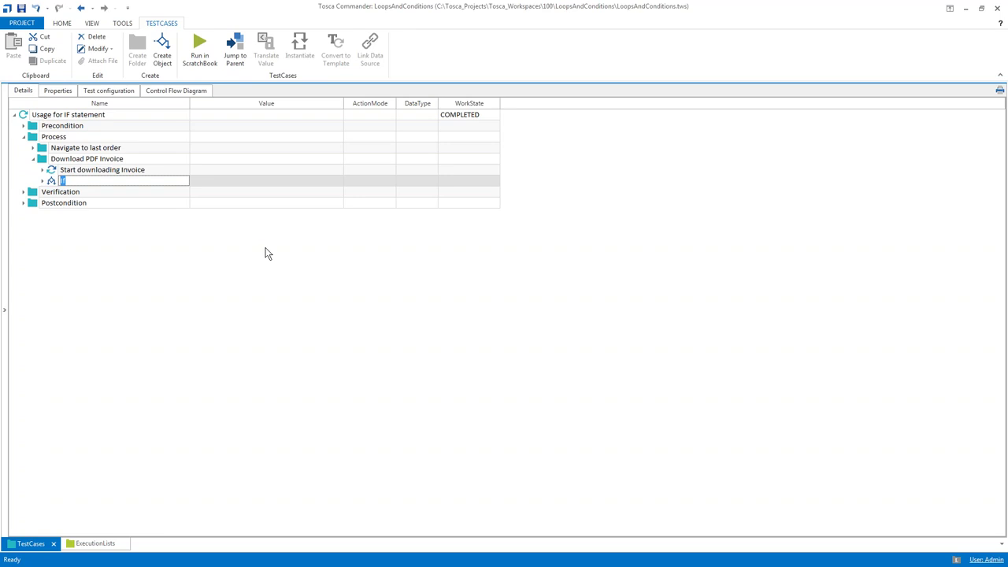
text(Download invoice)
key(Return)
click(85, 191)
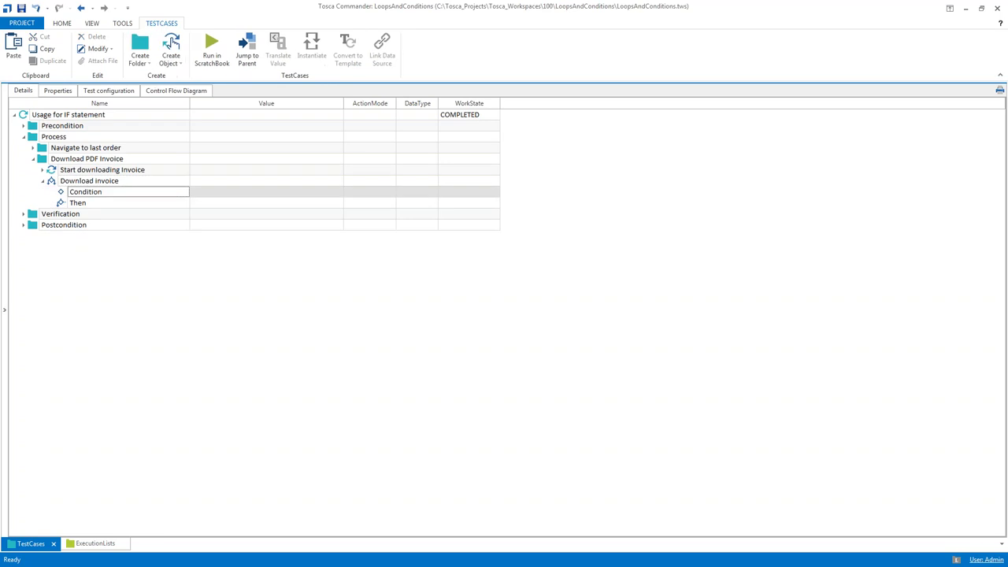
Add a TBox Evaluation Tool step named 'Check for InternetExplorer else take Chrome or Firefox' and expand its expressions
key(ctrl+n)
key(ctrl+n)
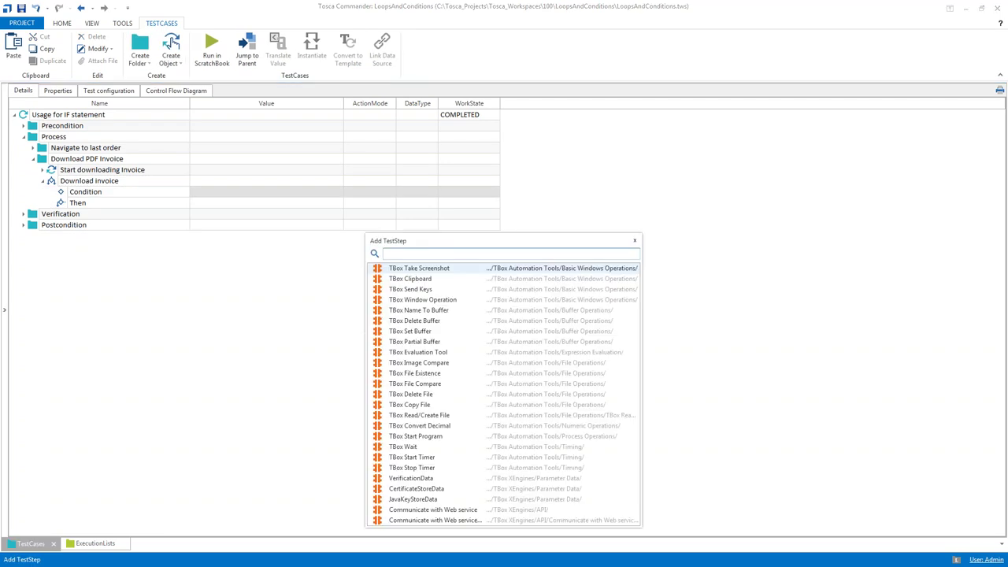
text(t)
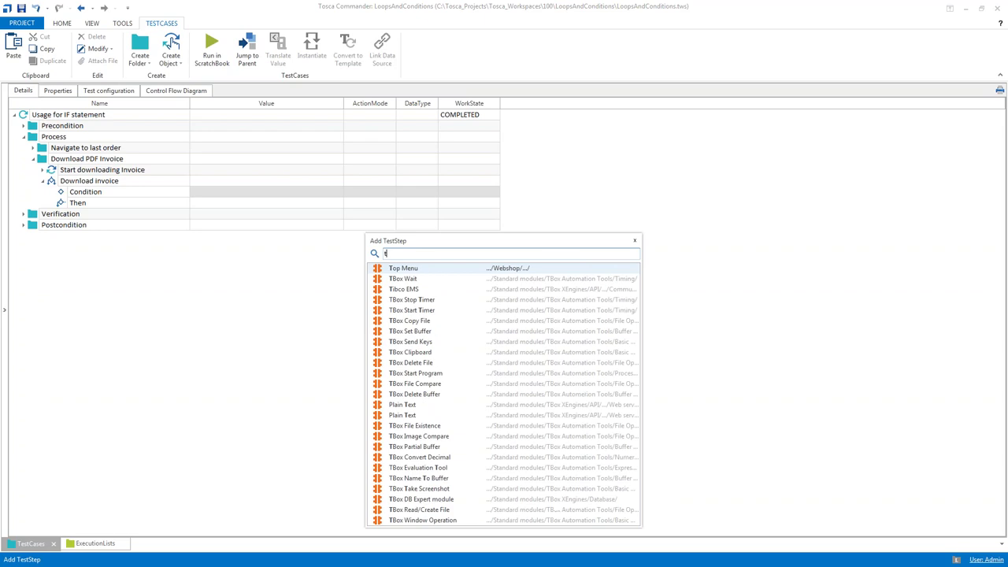
text(box eva)
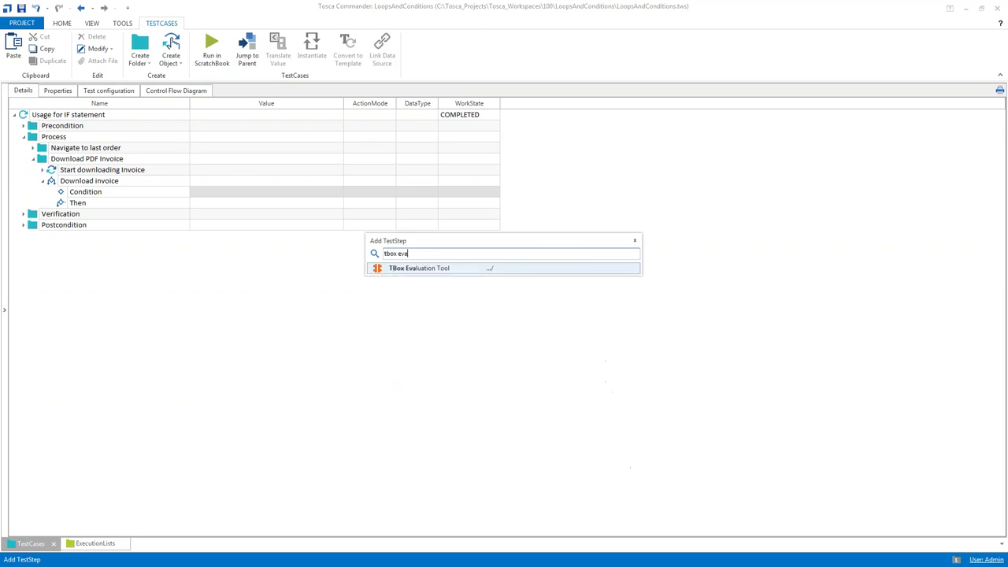
key(Return)
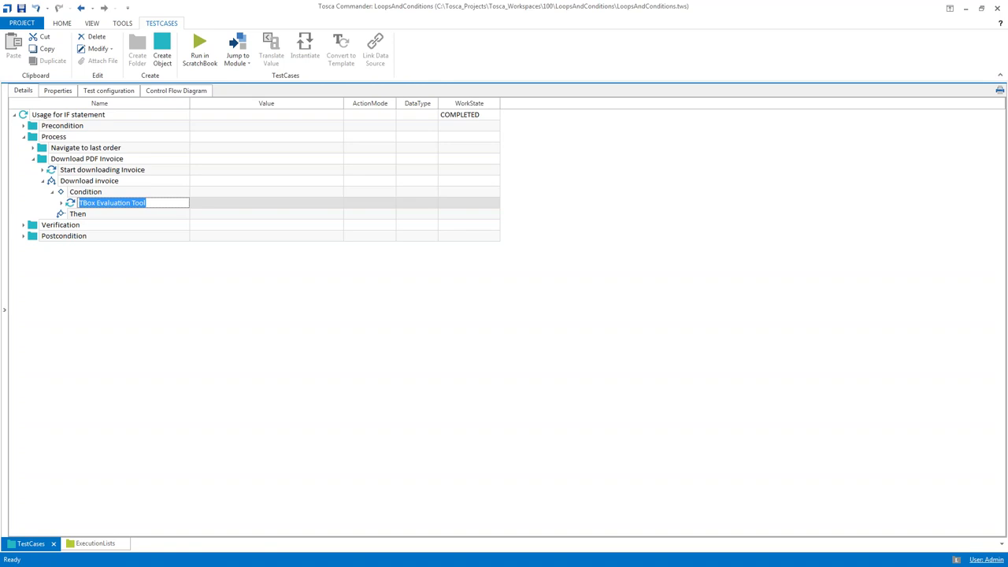
text(Che)
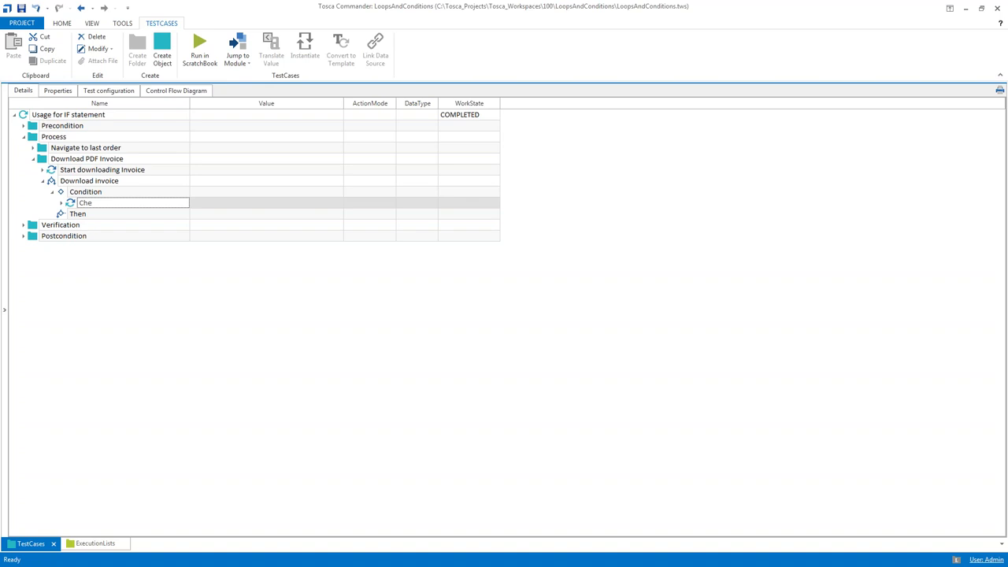
text(ck for InternetExplorer else take Chrome or Firefox)
key(Return)
double_click(190, 103)
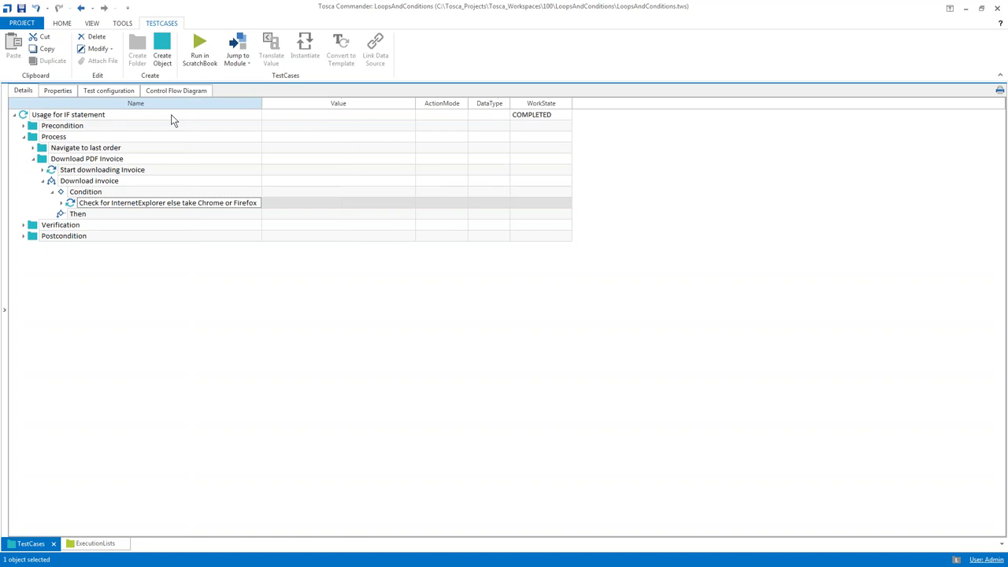
click(62, 204)
key(Down)
key(Tab)
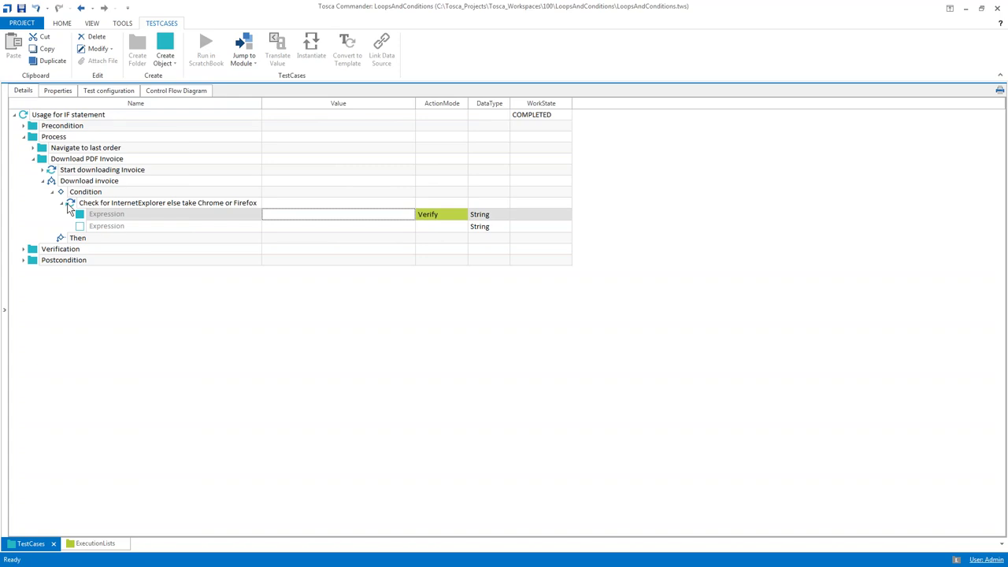
Set the first Expression's value to '{CP[Browser]}'=='InternetExplorer'
text('{)
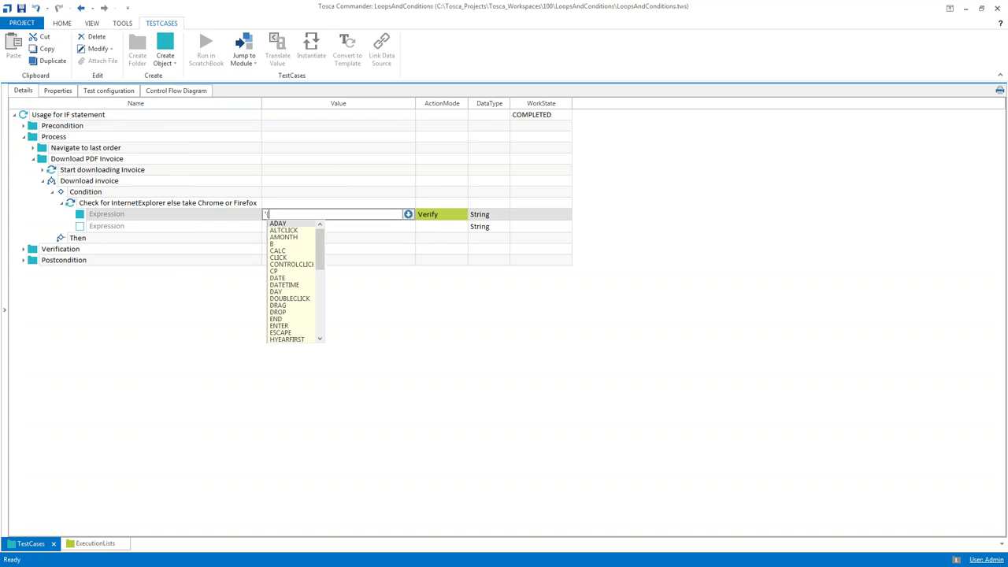
text(CP[)
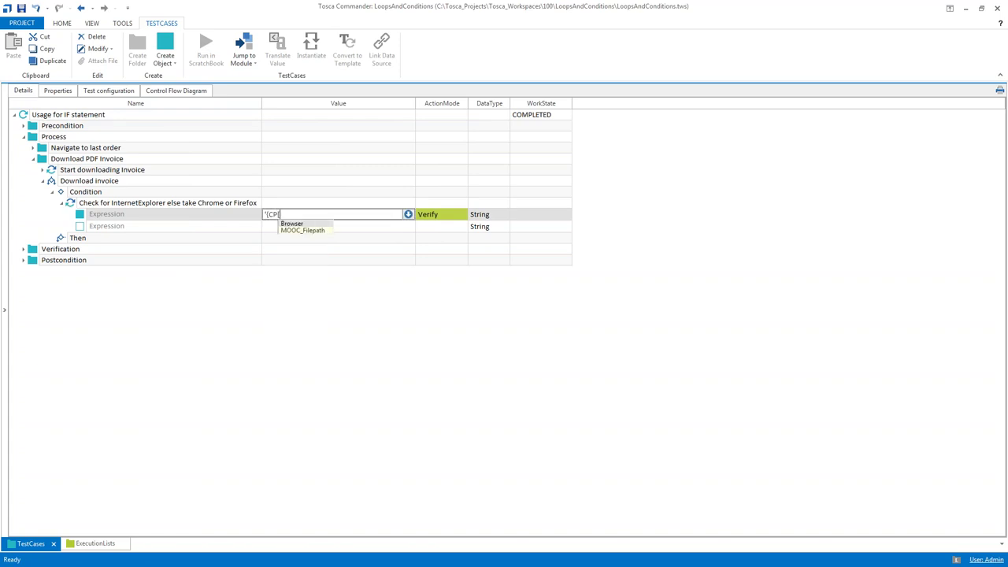
text(Browser]})
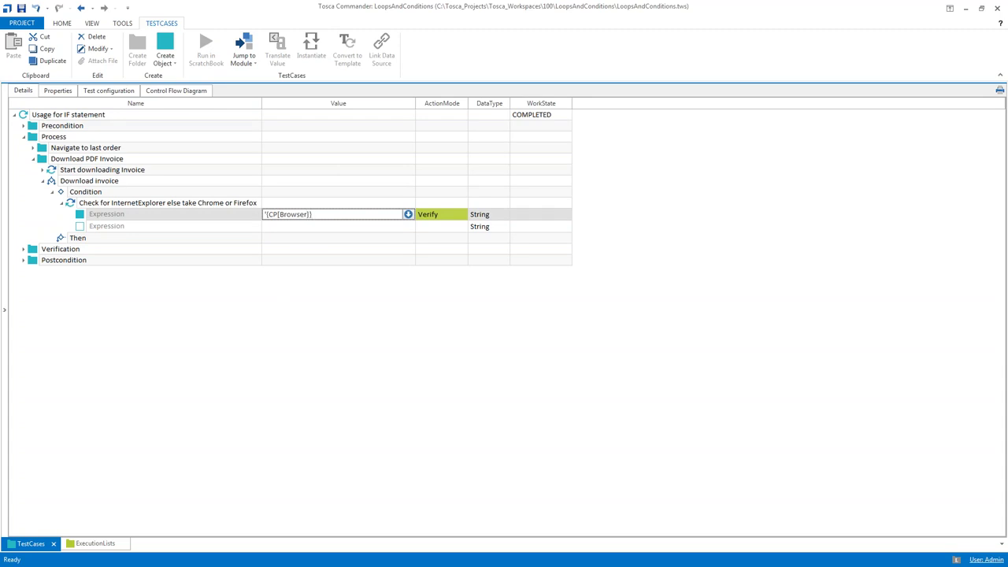
text('=='InternetExplorer')
key(Return)
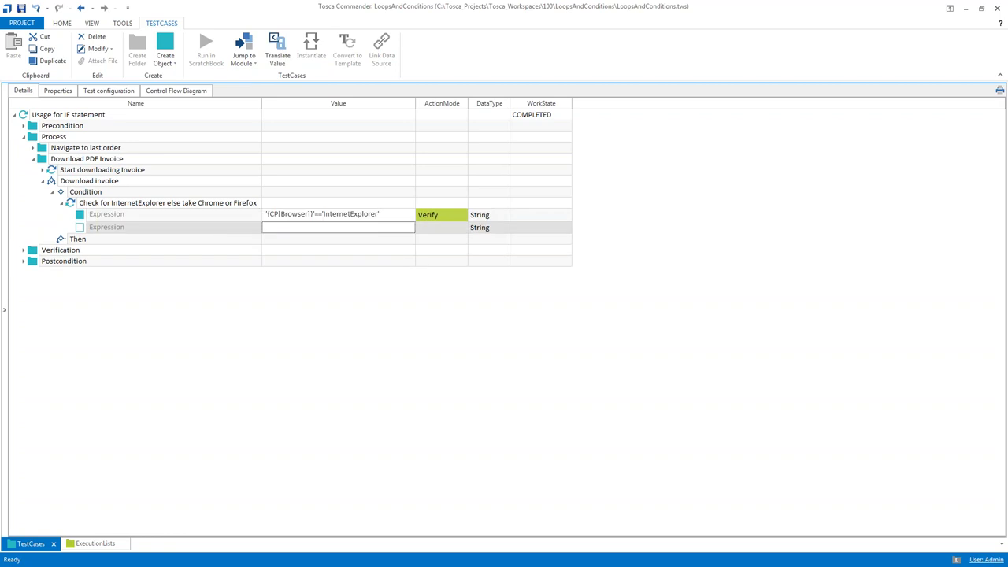
click(65, 240)
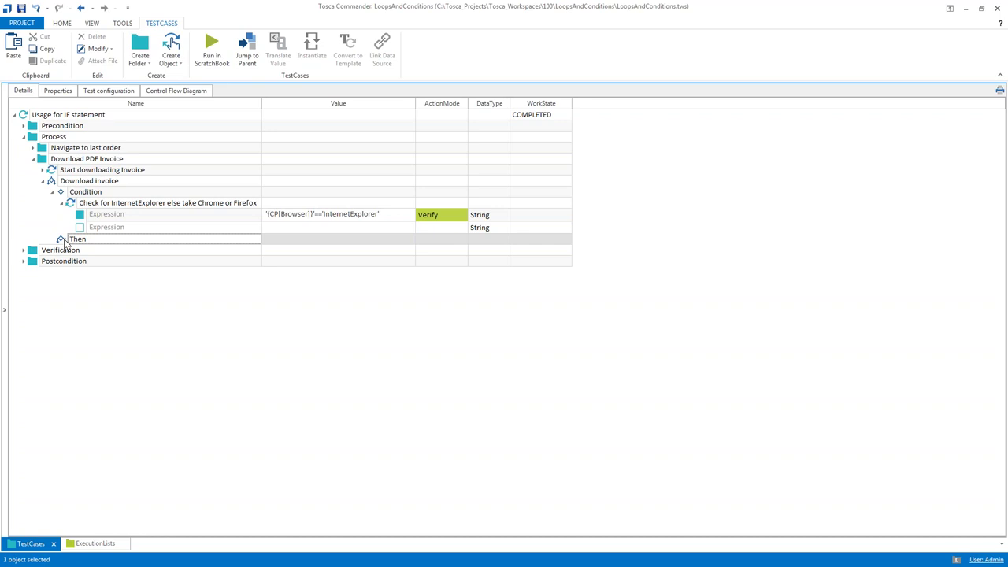
Add Download file in IE under Then and remove the _Reference suffix from its name
key(ctrl+n)
key(ctrl+t)
text(dow)
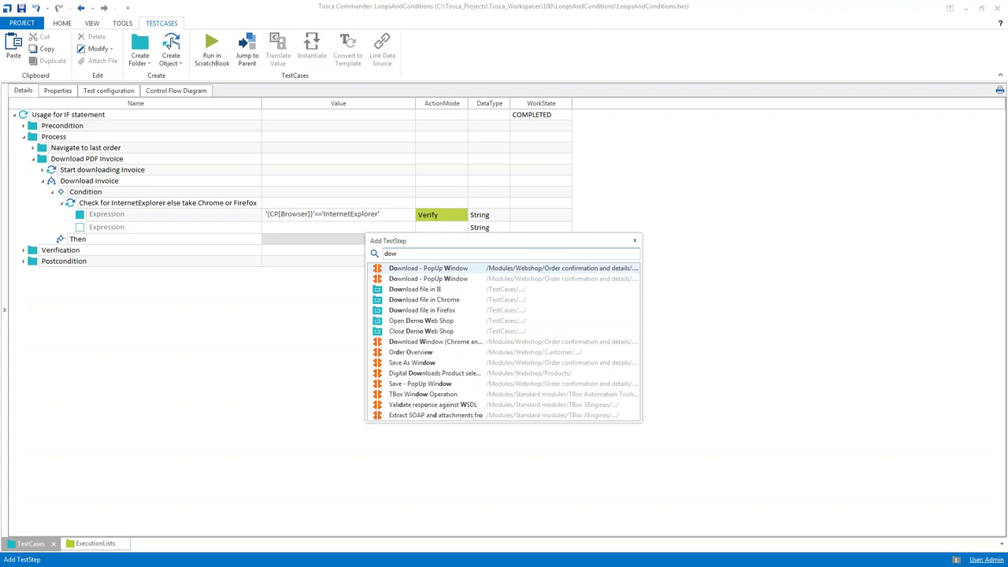
key(Down)
key(Down)
key(Return)
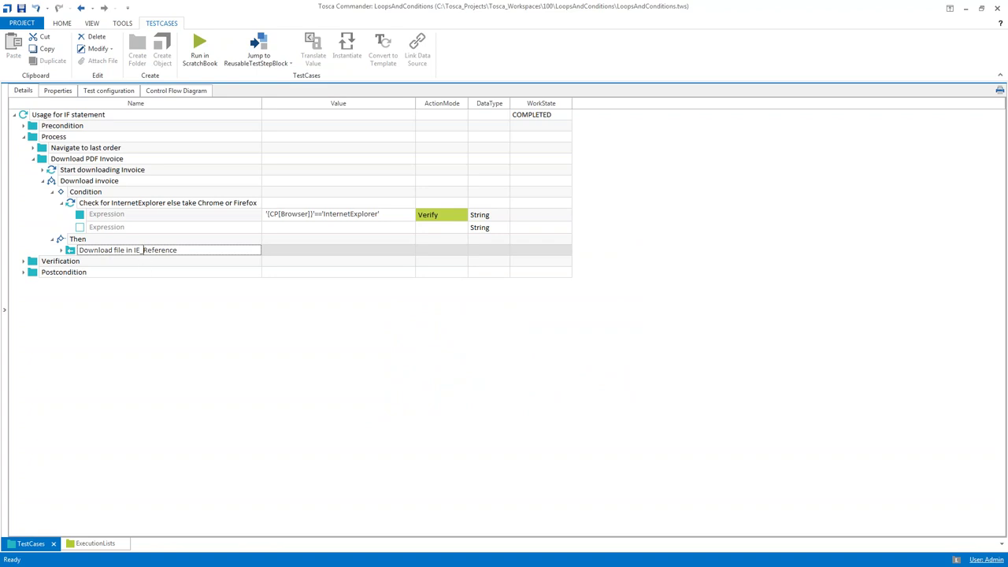
drag(142, 251, 205, 256)
key(BackSpace)
key(BackSpace)
click(64, 202)
click(64, 202)
Give Download invoice an Else branch containing a nested If statement
click(56, 183)
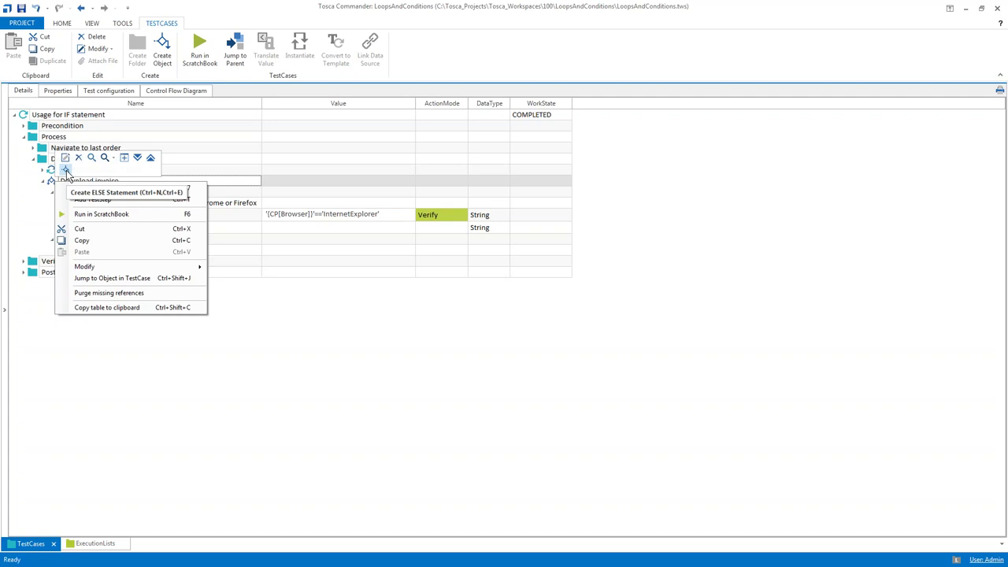
click(66, 171)
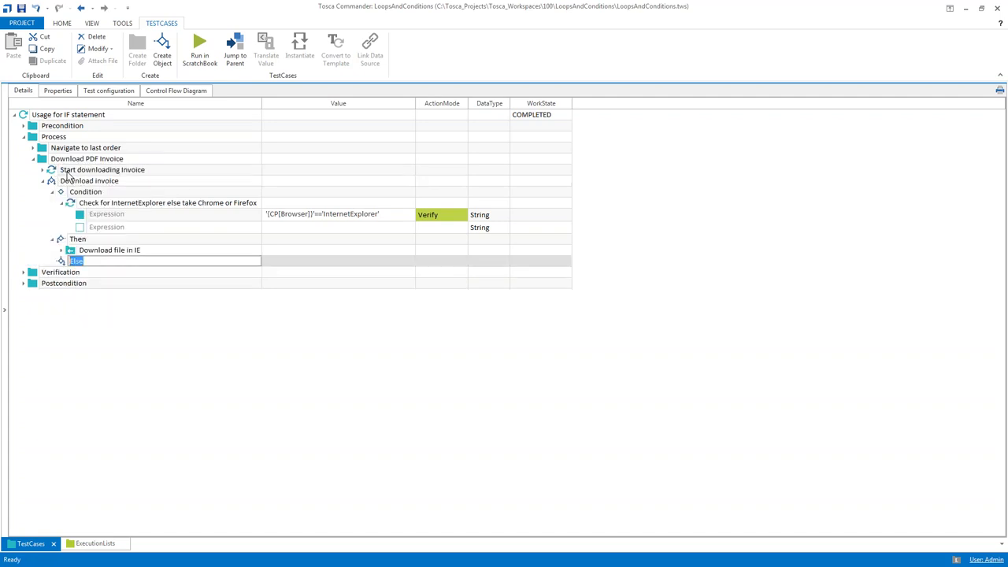
click(62, 264)
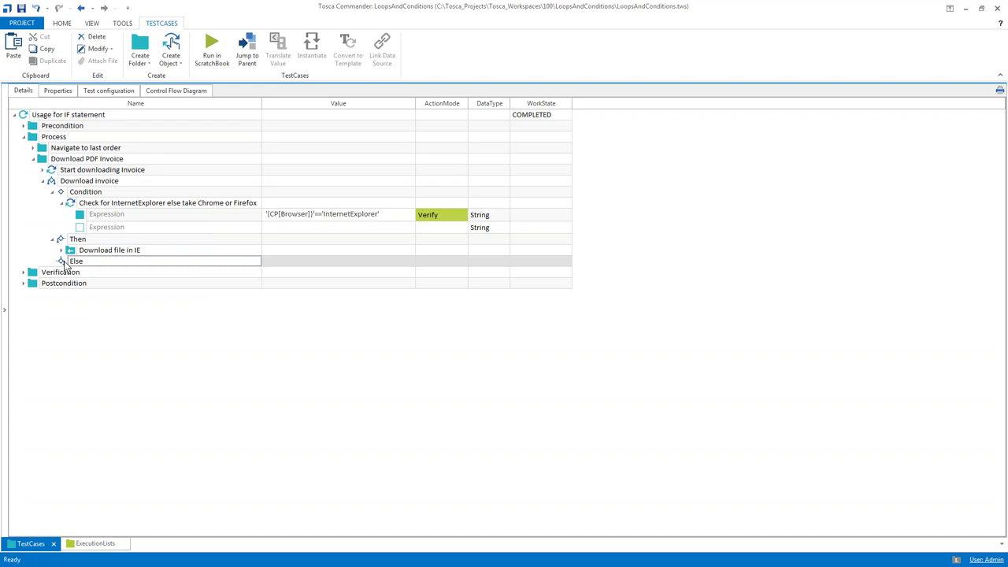
right_click(65, 265)
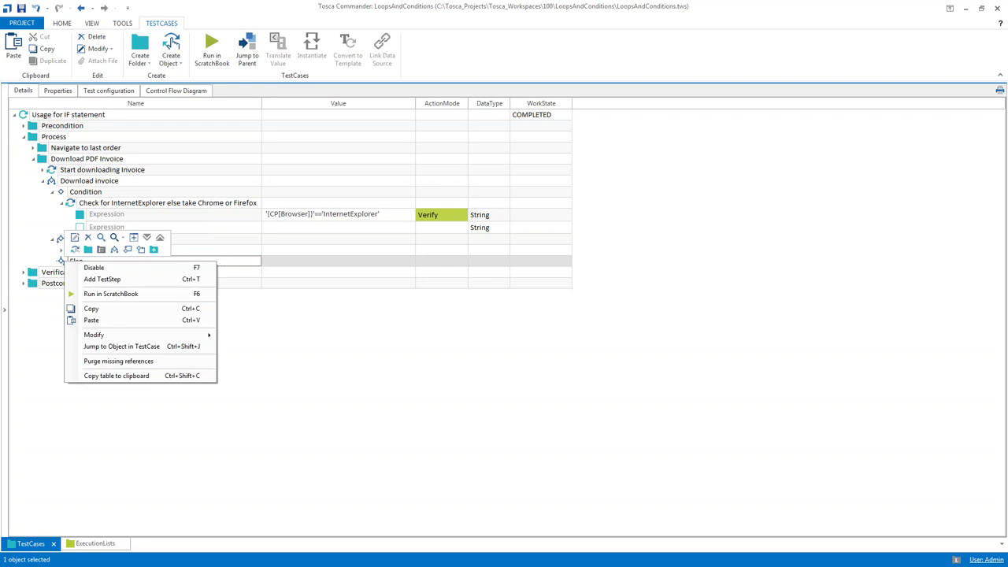
click(116, 250)
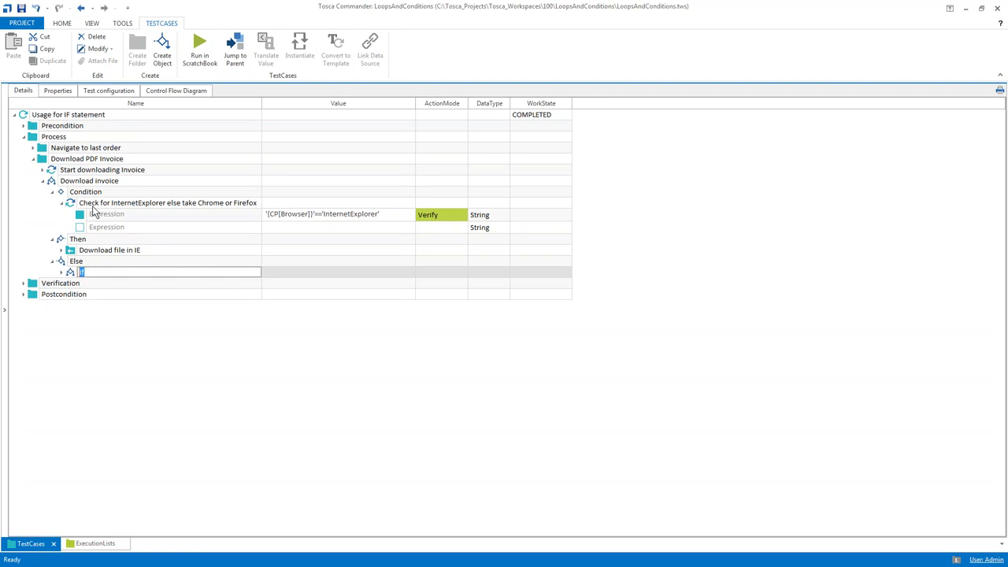
Copy the Check for InternetExplorer step into the nested If's Condition
click(62, 272)
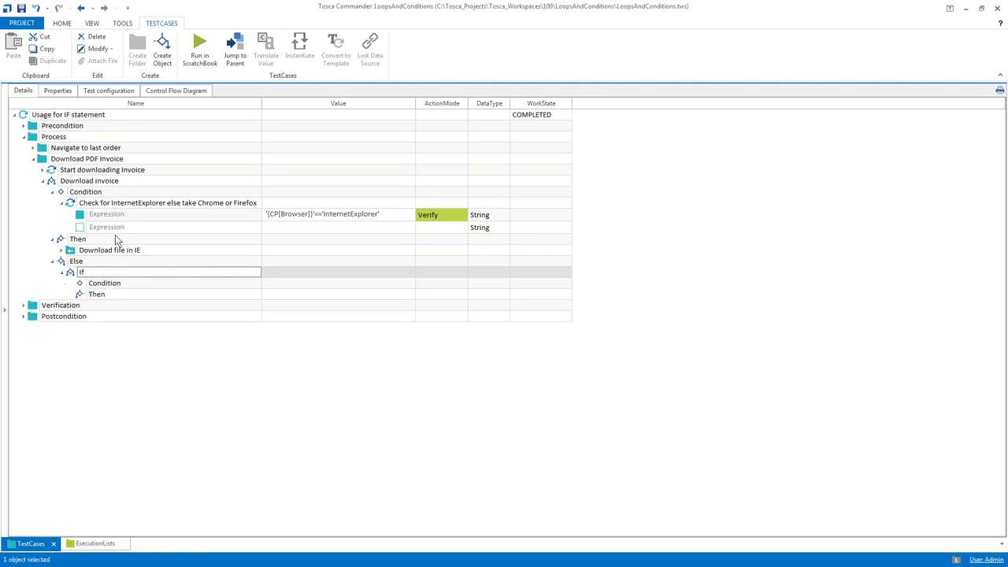
click(71, 202)
key(ctrl+c)
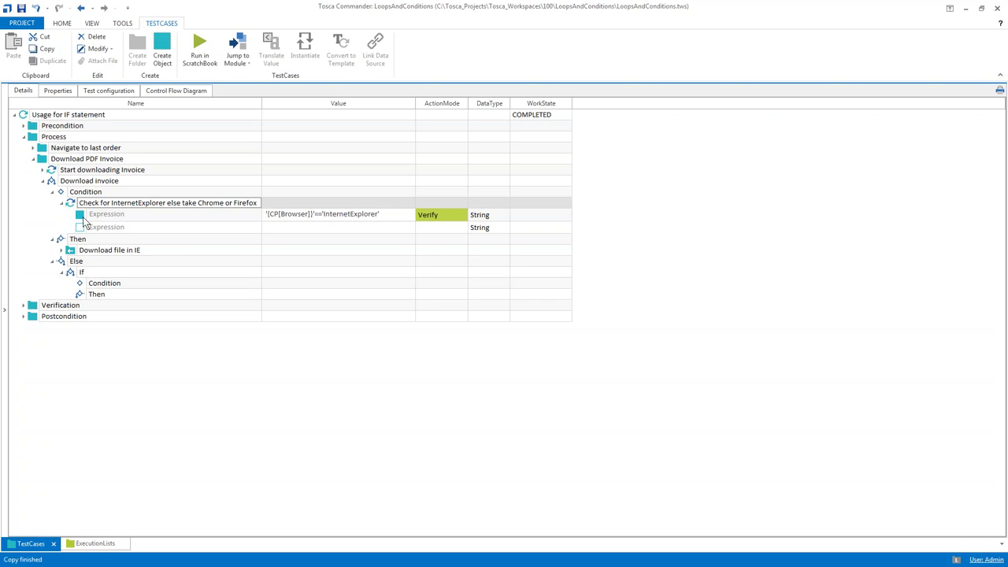
click(82, 285)
key(ctrl+v)
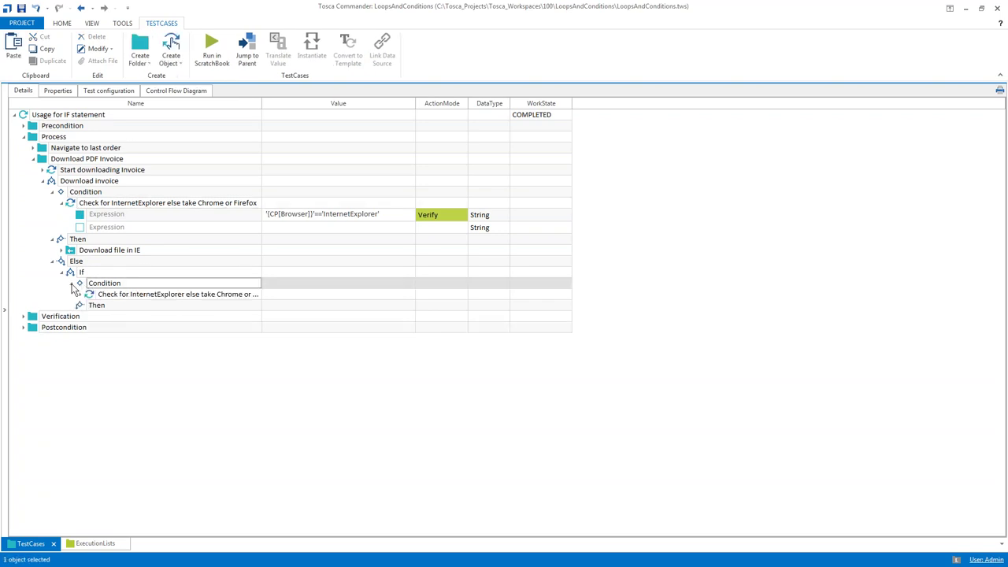
Rename the pasted check step so it refers to Chrome instead of InternetExplorer
drag(262, 106, 280, 105)
click(176, 294)
click(176, 295)
click(131, 294)
drag(131, 294, 214, 297)
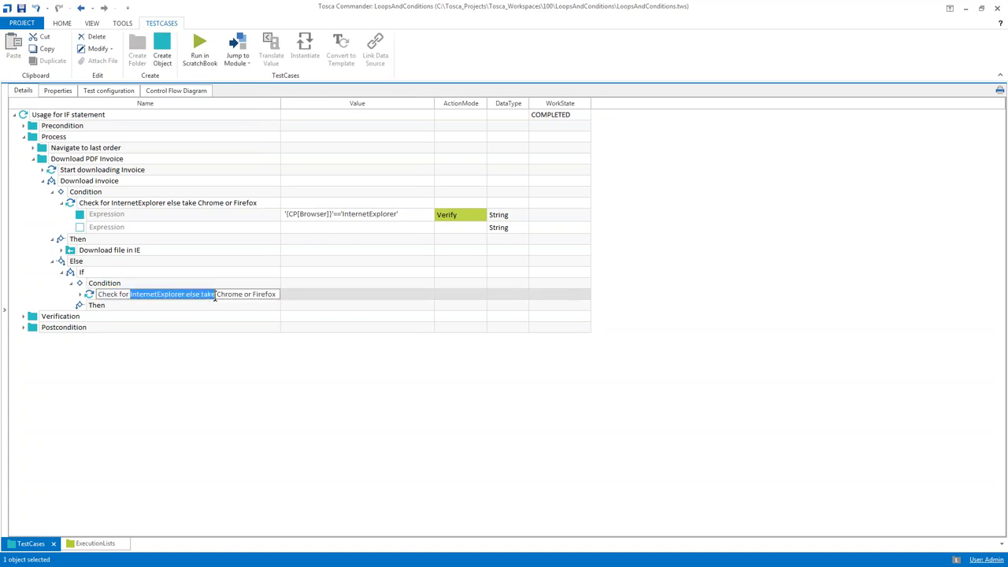
click(215, 296)
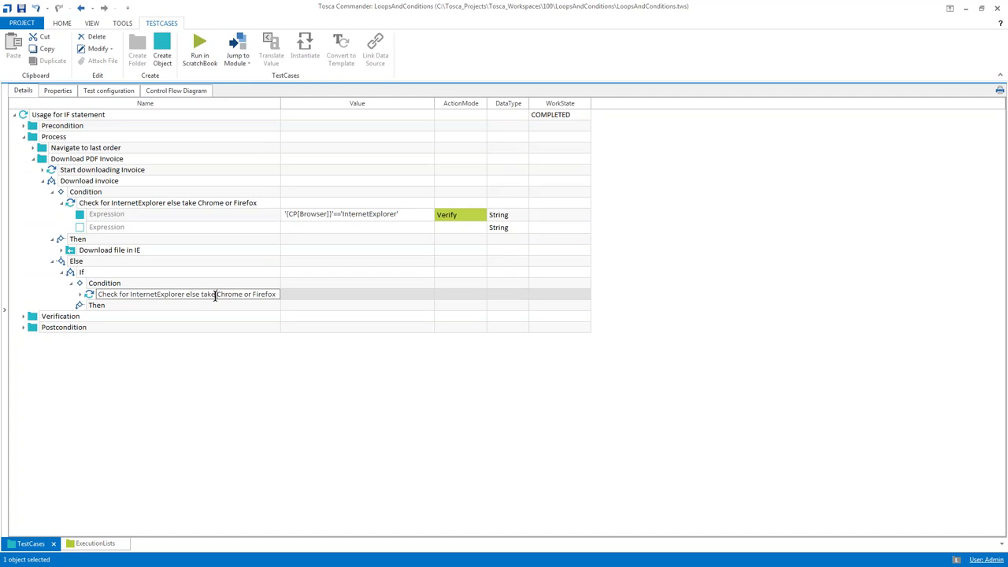
double_click(215, 297)
key(Delete)
double_click(215, 296)
key(Delete)
key(ctrl+shift+Right)
key(ctrl+v)
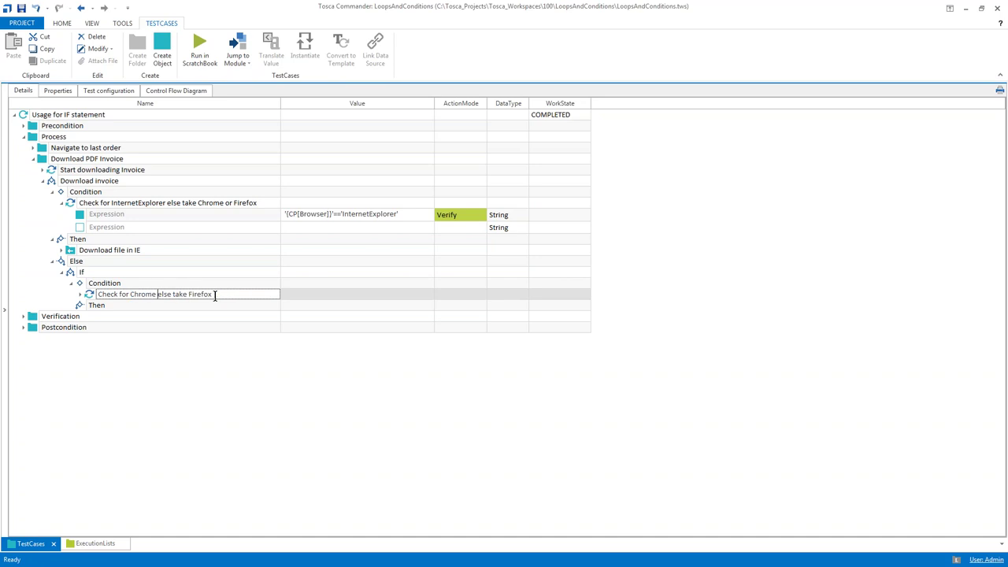
click(82, 294)
Change the nested Expression's value to '{CP[Browser]}'=='Chrome'
click(332, 308)
click(344, 305)
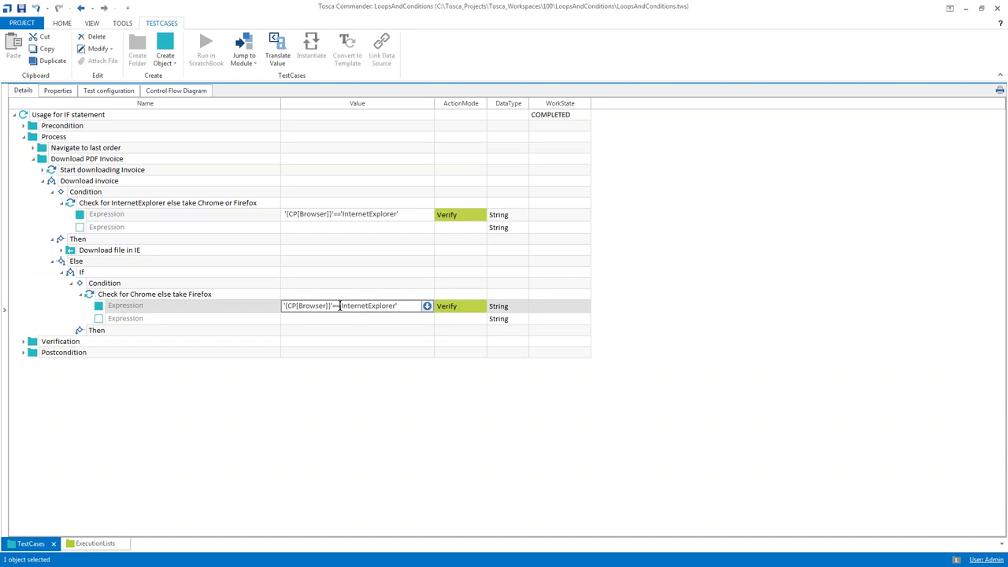
drag(340, 306, 412, 307)
text(Chrome)
click(301, 468)
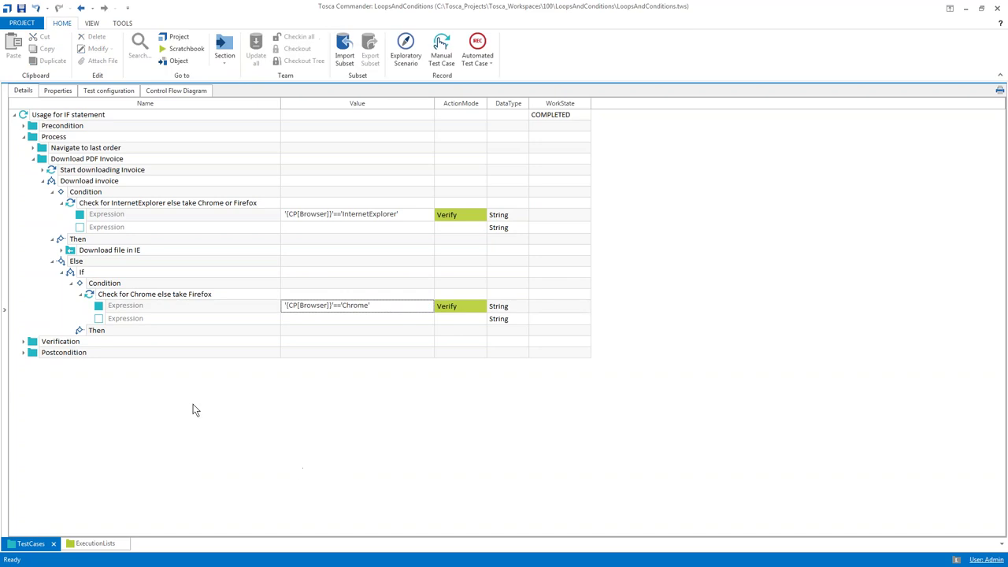
Add Download file in Chrome under the nested If's Then branch
click(82, 333)
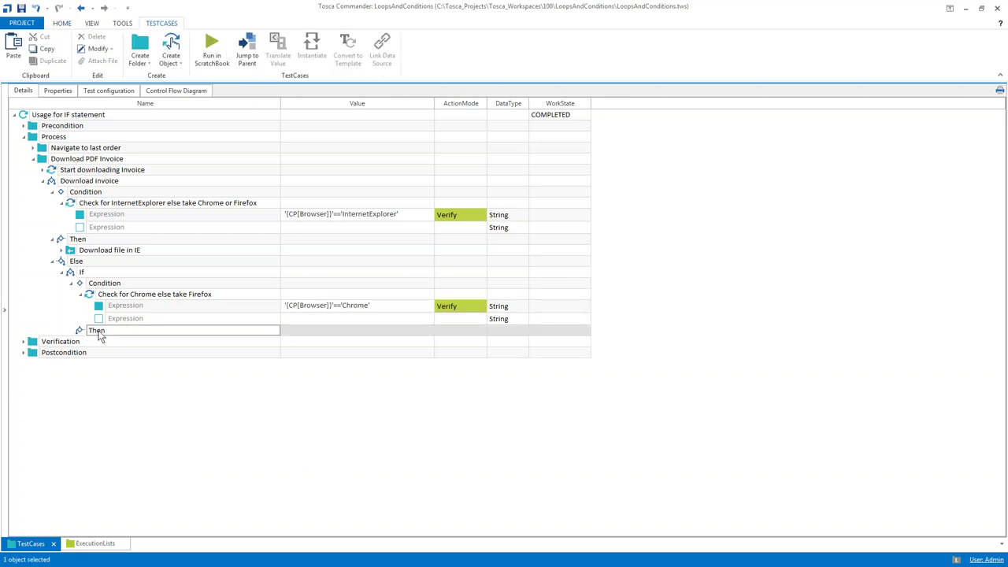
key(ctrl+t)
text(download)
key(Return)
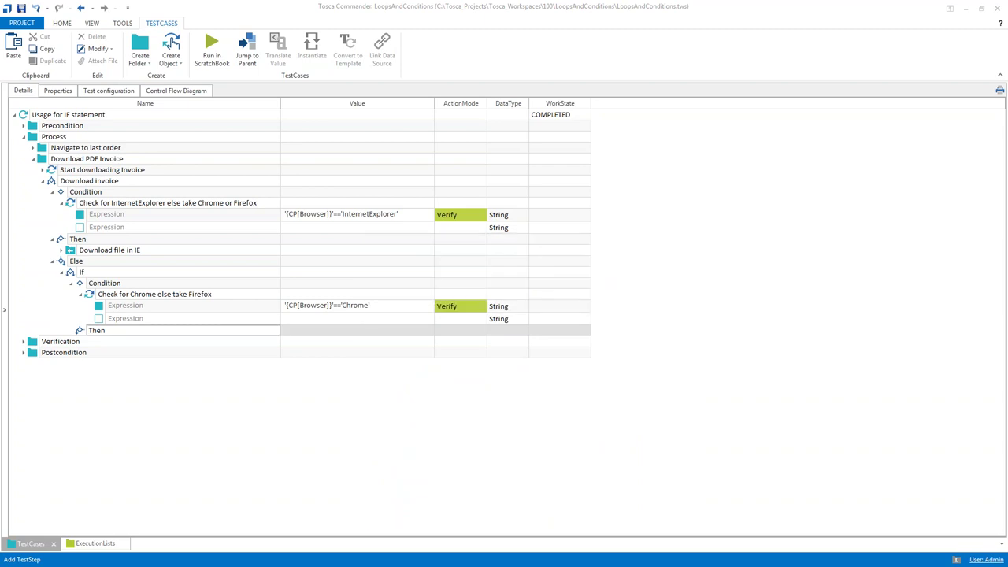
Add an Else branch to the nested If running Download file in Firefox
right_click(71, 273)
click(84, 264)
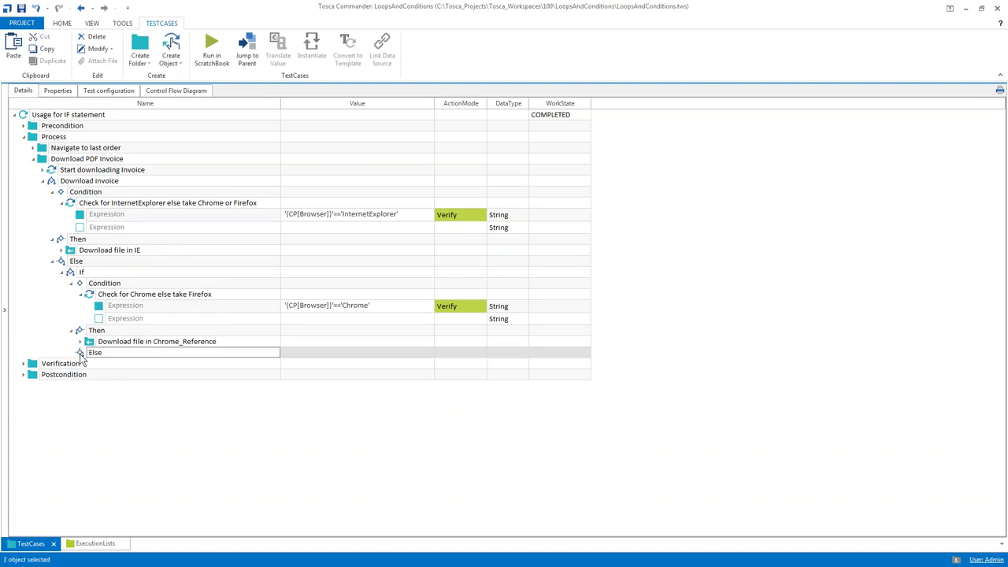
key(ctrl+n)
key(ctrl+n)
text(firef)
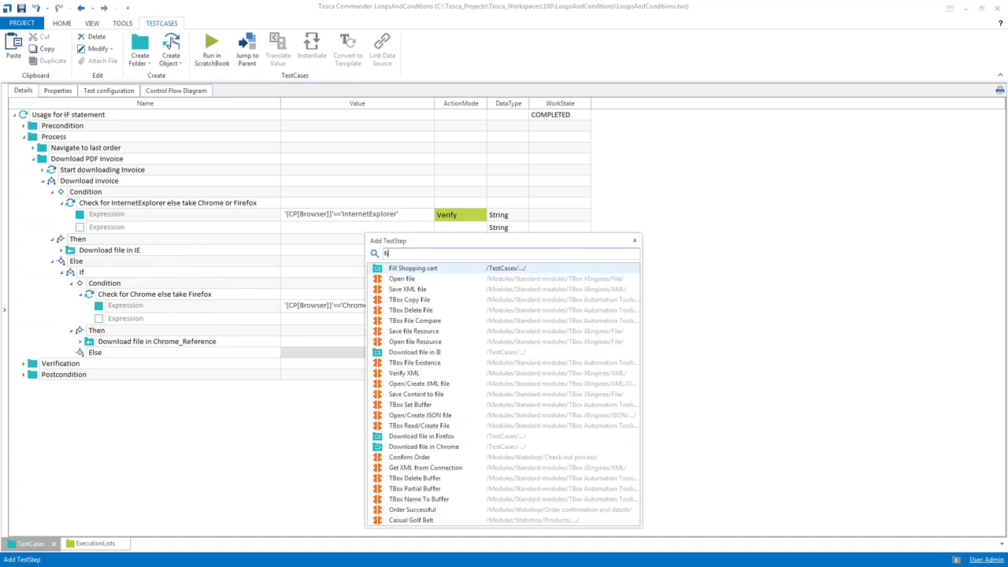
key(Return)
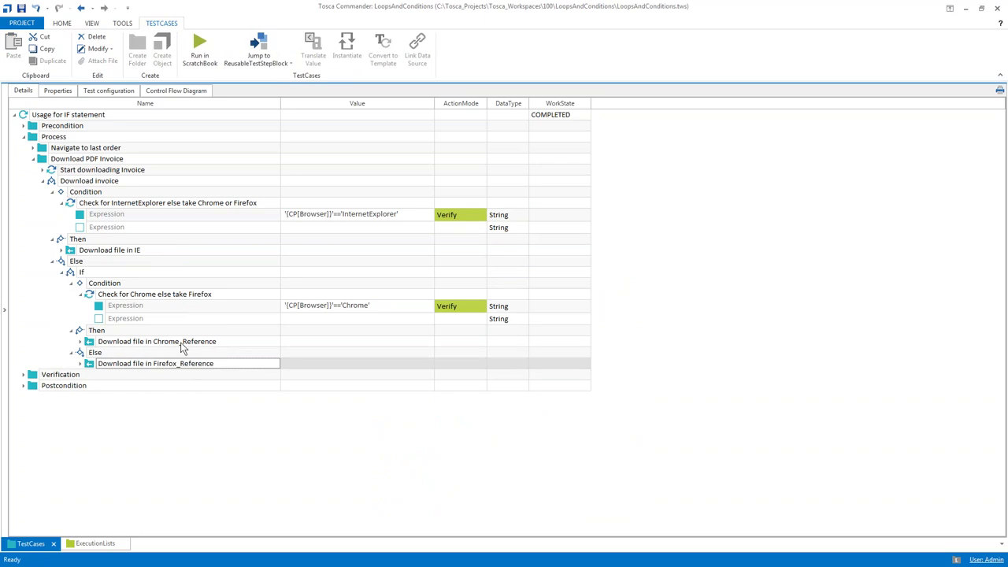
Remove the _Reference suffix from the Chrome and Firefox download step names
click(181, 344)
drag(180, 344, 373, 357)
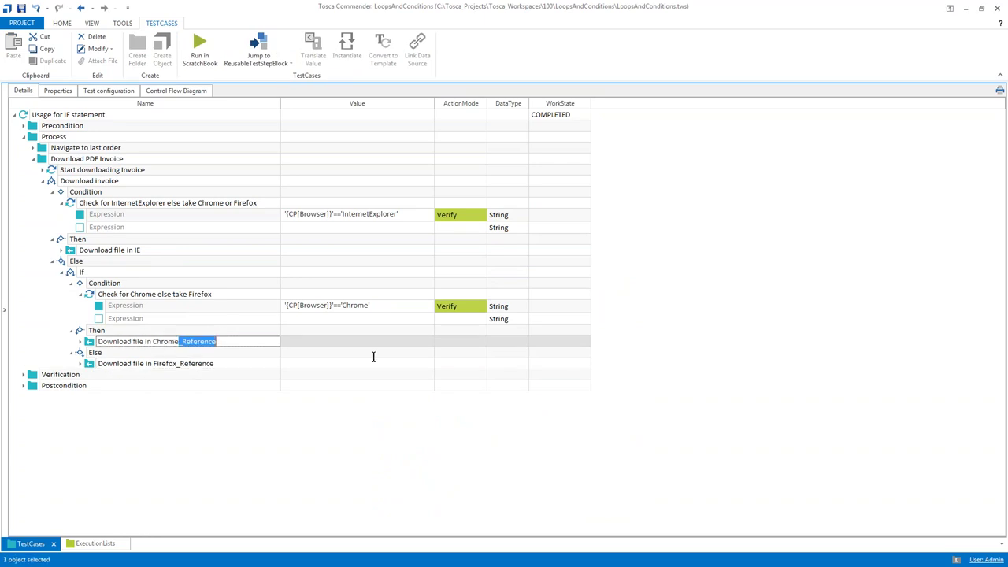
key(BackSpace)
click(213, 364)
drag(178, 364, 242, 376)
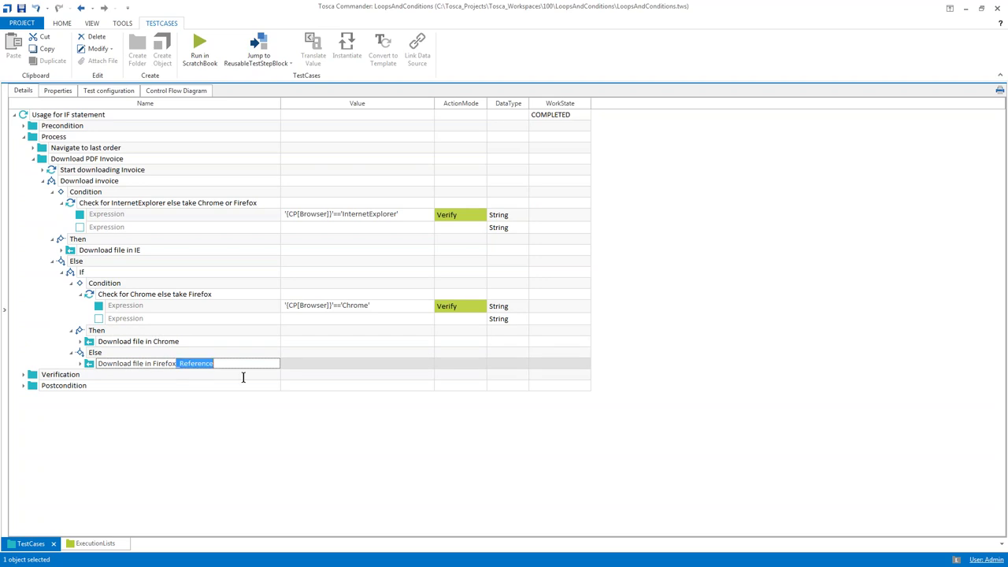
key(BackSpace)
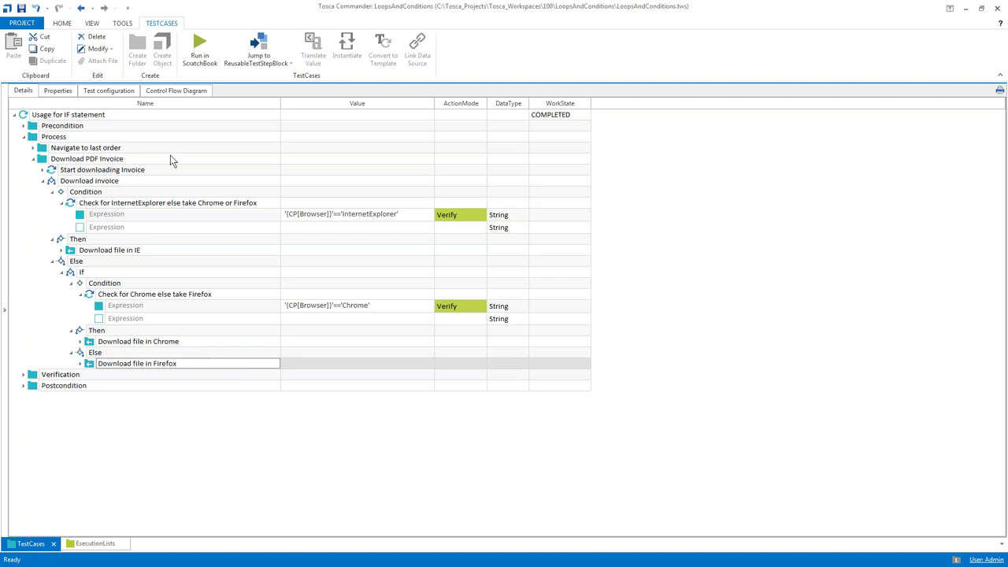
Review the IE branch and nested Chrome/Firefox If in the Control Flow Diagram
click(182, 93)
scroll(452, 185, down, 2)
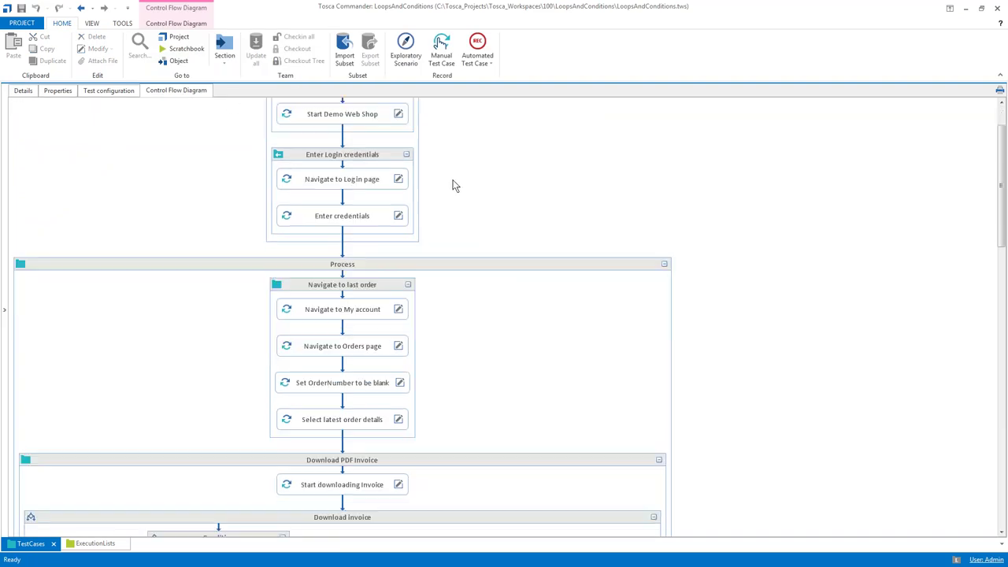
scroll(454, 185, down, 7)
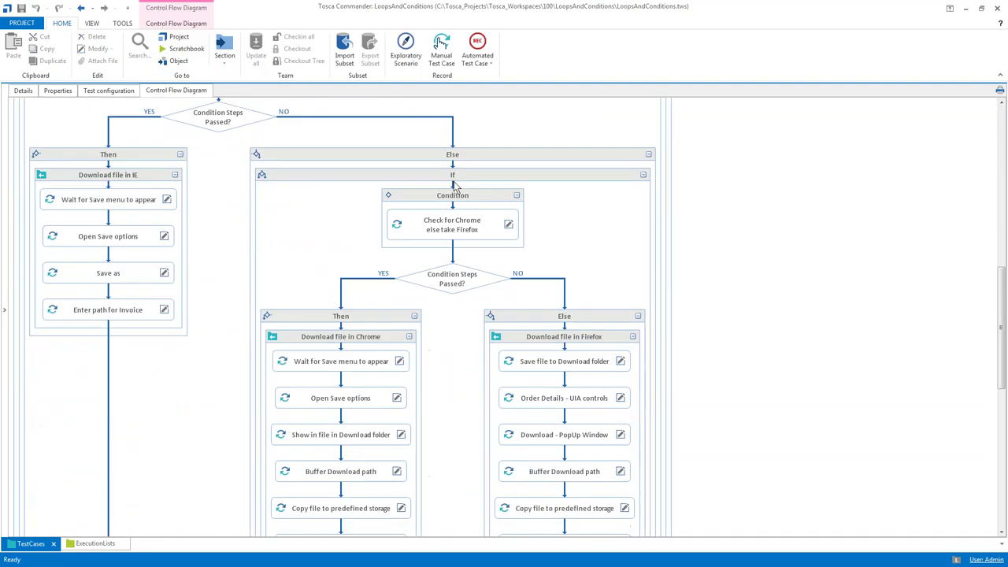
scroll(454, 186, up, 2)
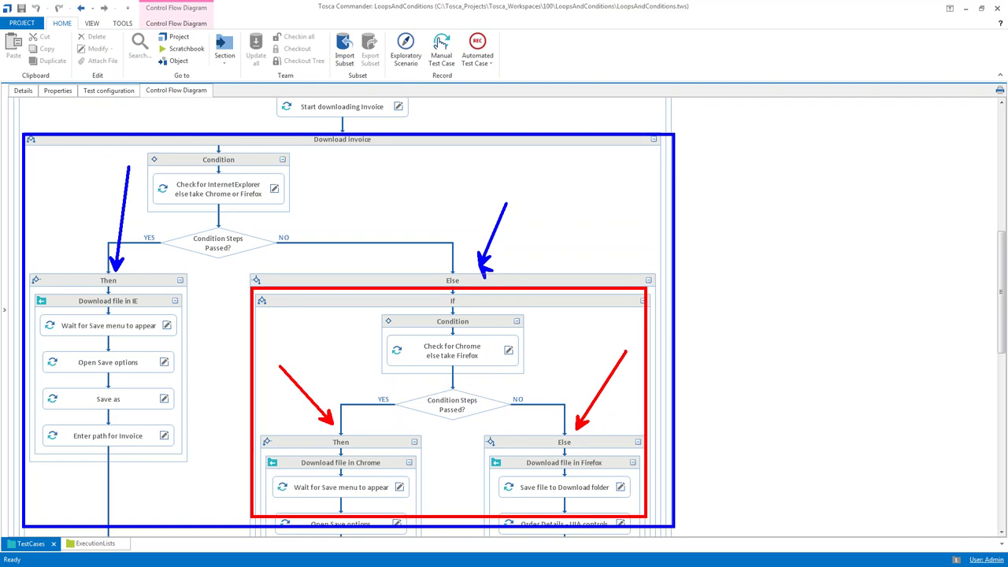
scroll(618, 223, down, 5)
scroll(618, 223, down, 3)
scroll(618, 223, up, 1)
scroll(618, 223, up, 5)
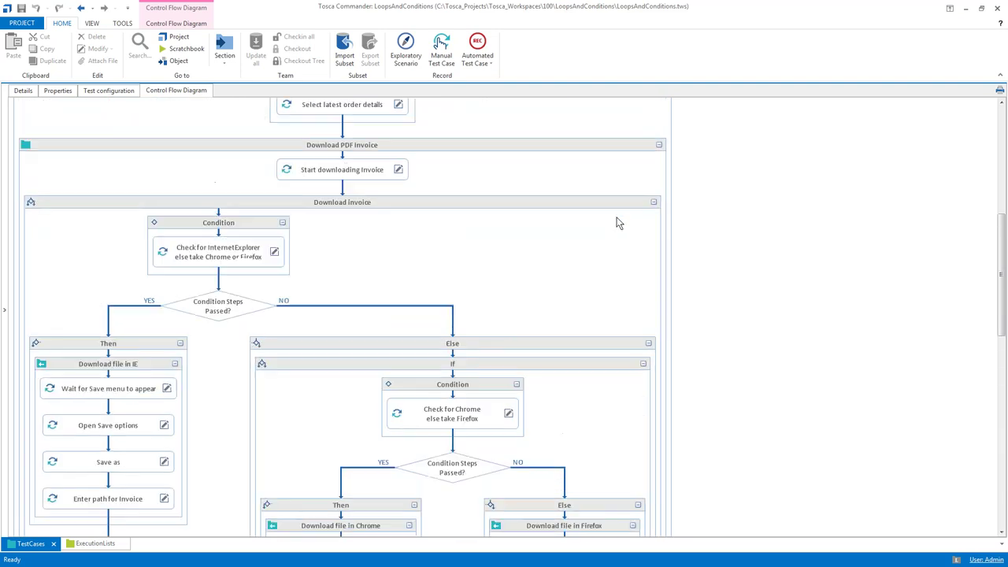
scroll(619, 223, up, 2)
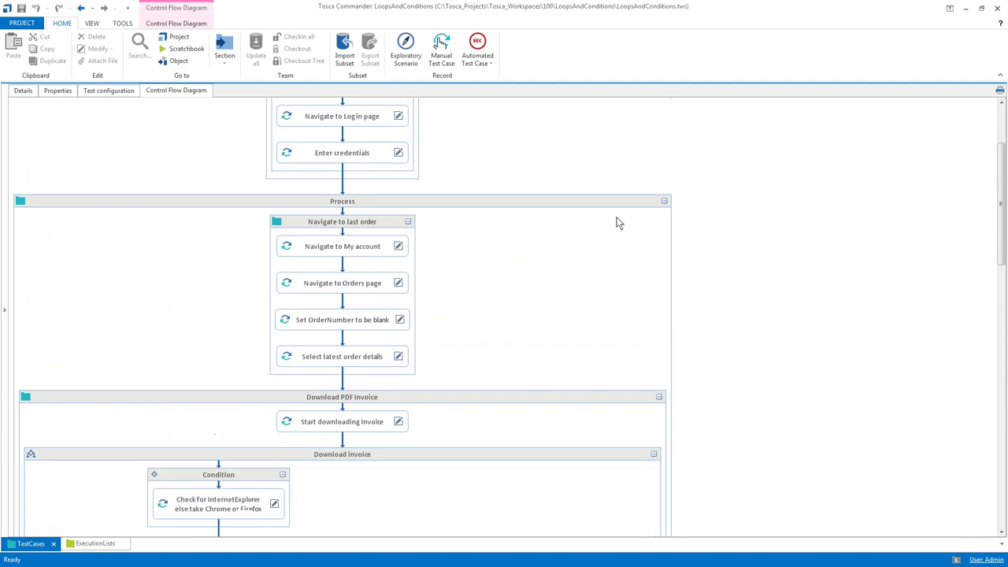
scroll(618, 223, up, 2)
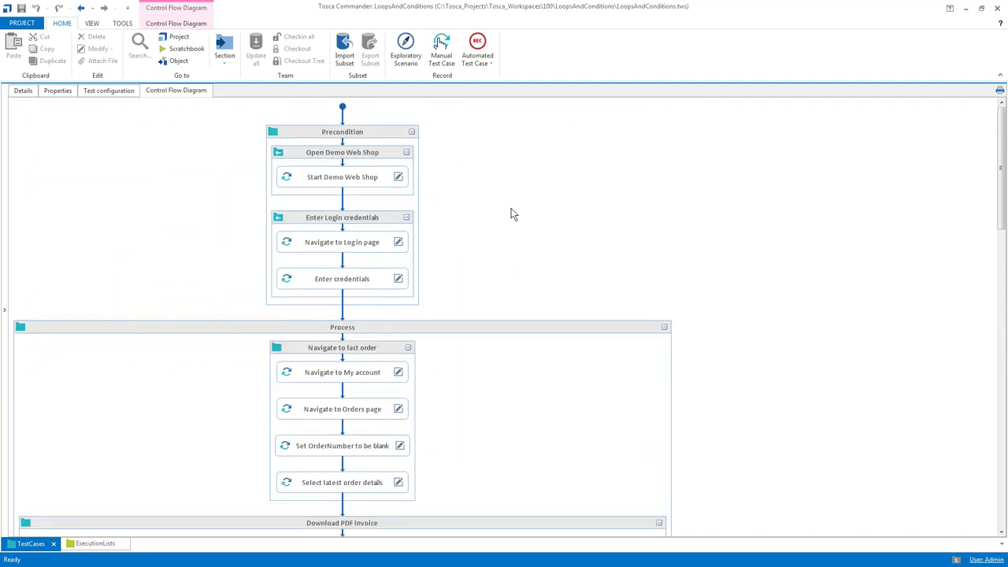
scroll(512, 209, down, 2)
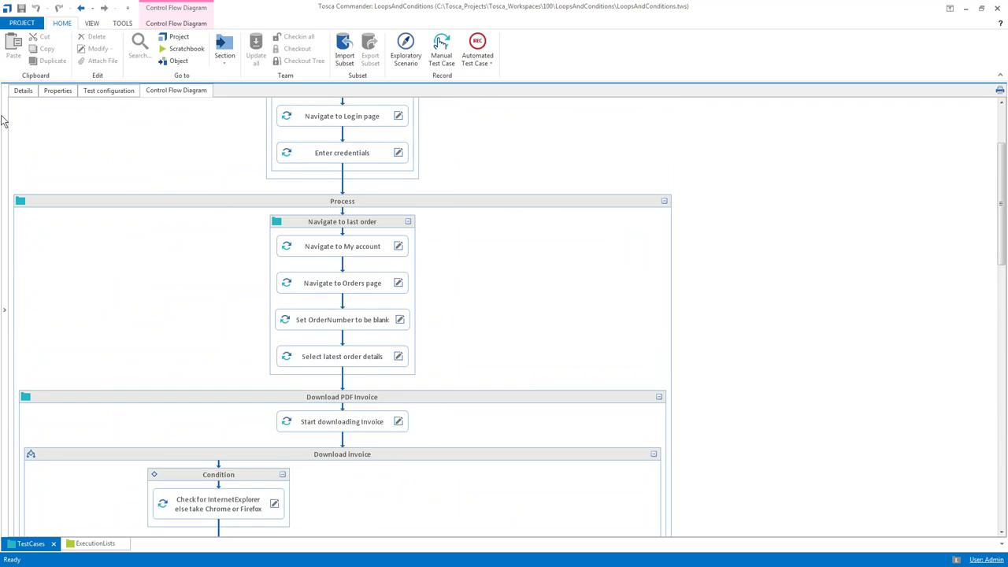
Browse the Usage for WHILE statement and Empty Shopping cart - version 1 diagrams
click(6, 128)
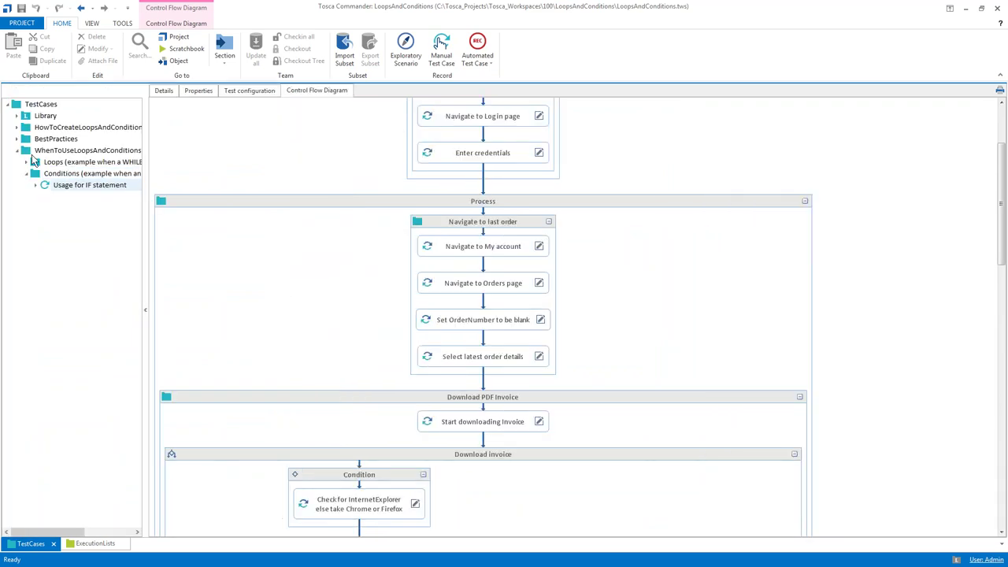
click(26, 162)
click(66, 176)
click(17, 139)
click(69, 150)
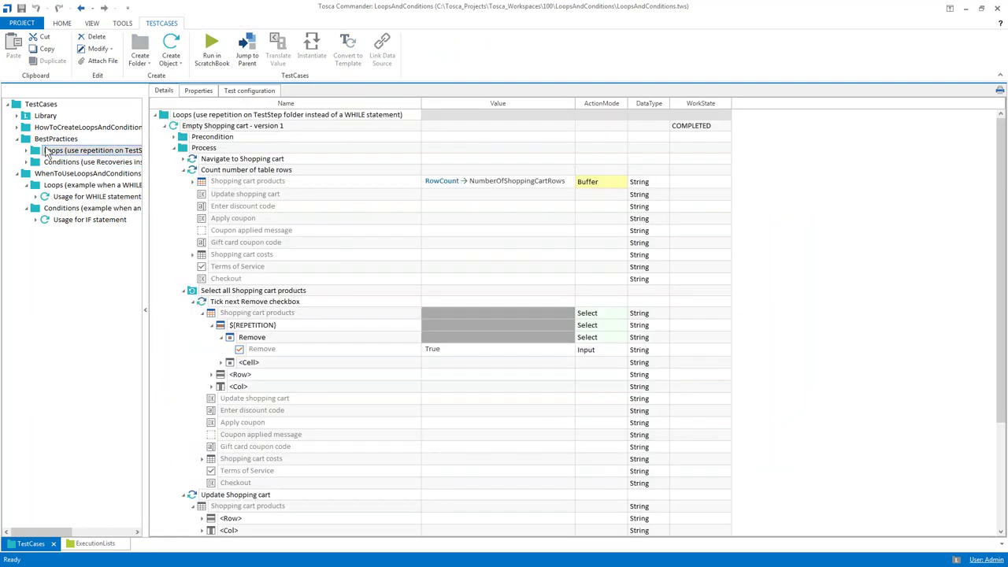
click(26, 150)
click(85, 162)
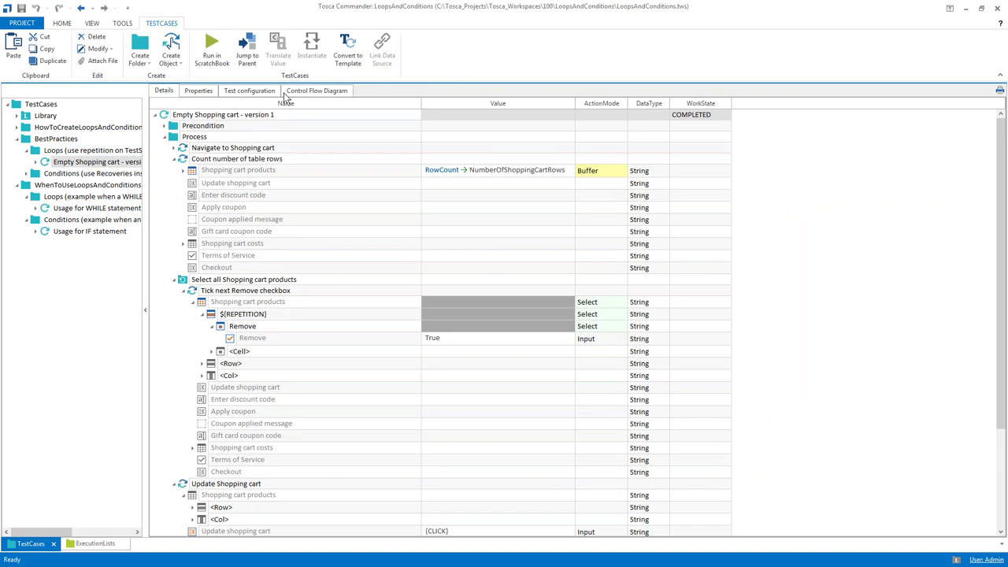
scroll(361, 157, down, 3)
scroll(361, 162, down, 3)
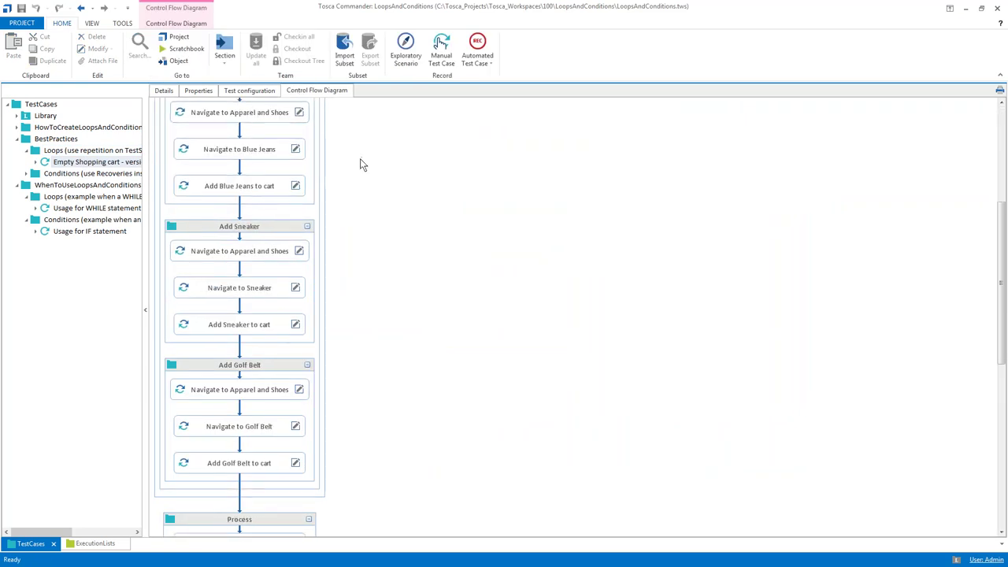
scroll(360, 165, up, 2)
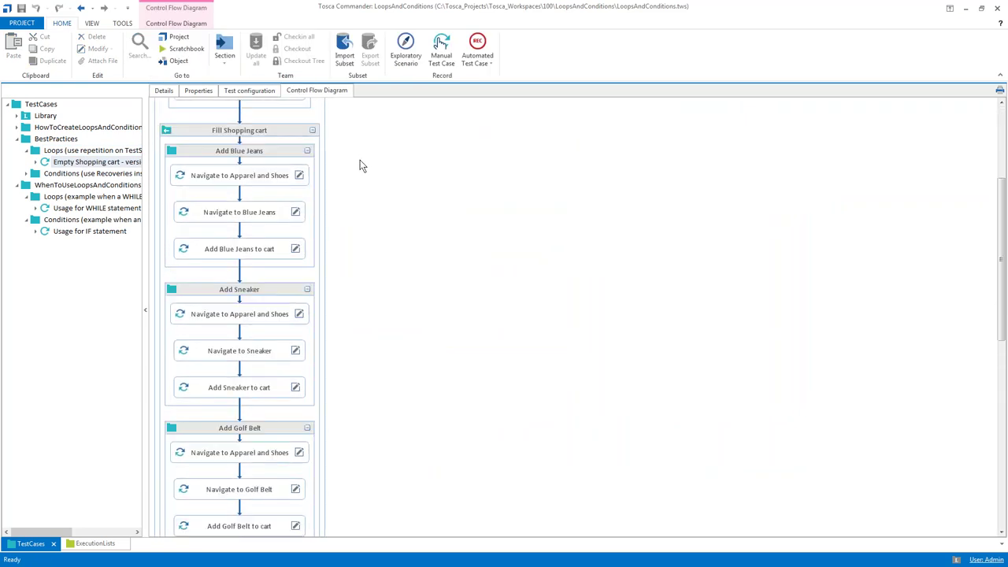
scroll(360, 166, down, 5)
scroll(394, 343, down, 1)
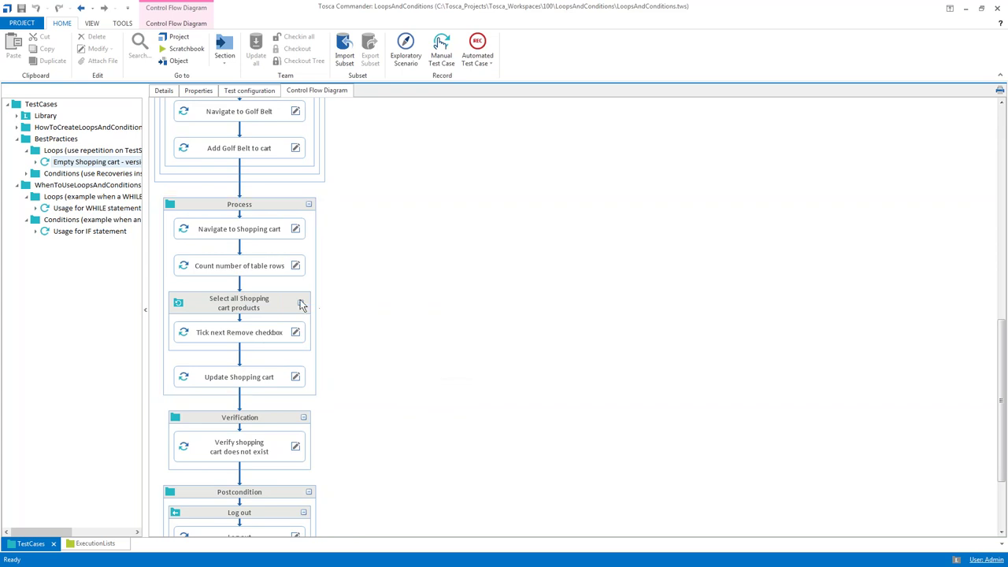
Reselect the Usage for IF statement test case and show its details
click(17, 140)
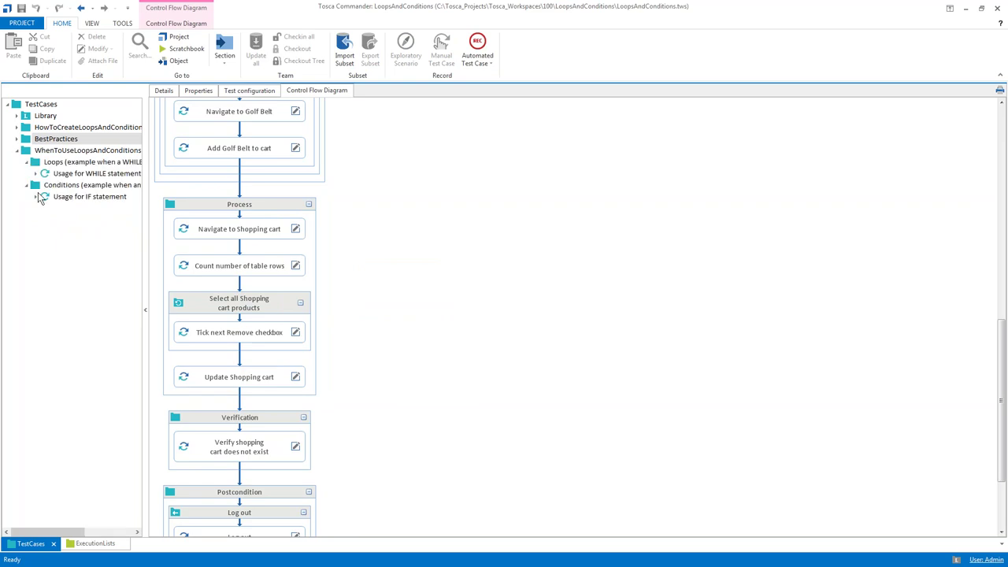
click(50, 197)
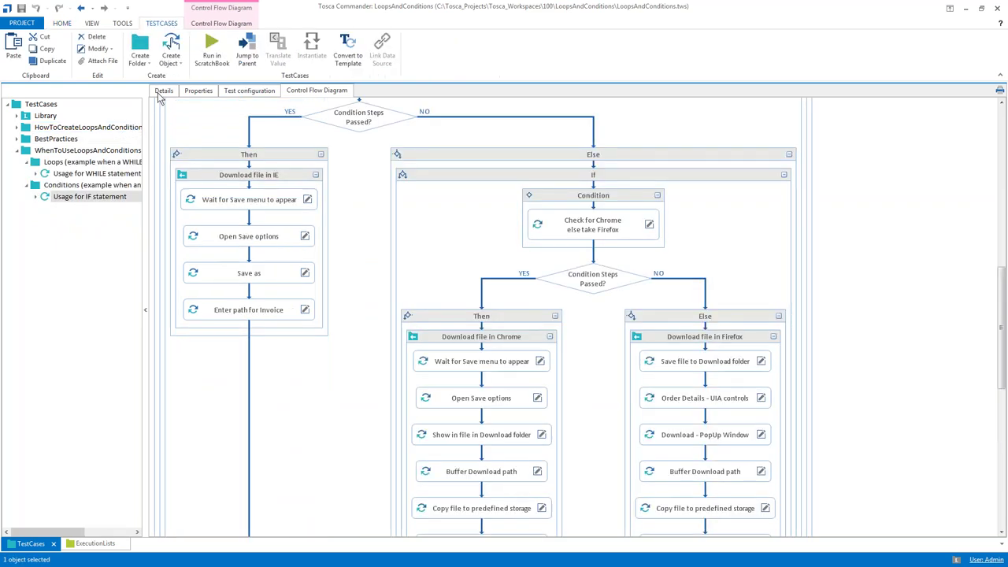
click(162, 92)
Check the Browser test configuration of the Chrome, Firefox and InternetExplorer execution lists
click(100, 544)
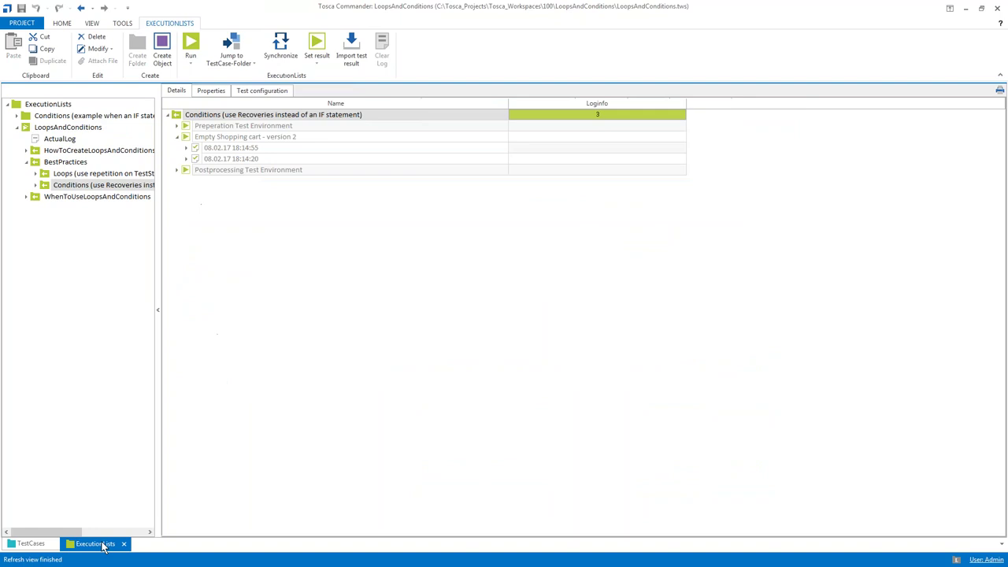
click(177, 136)
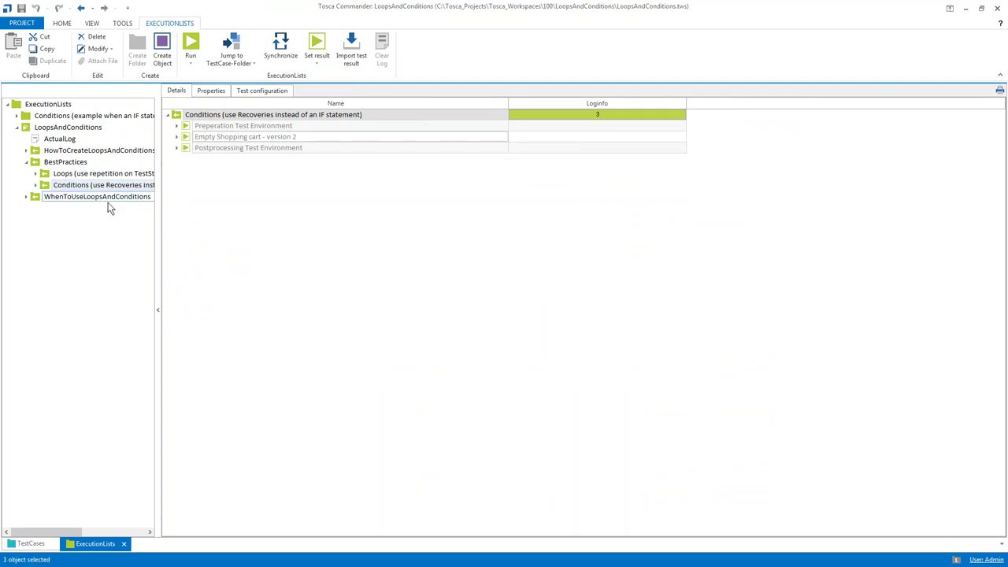
click(28, 162)
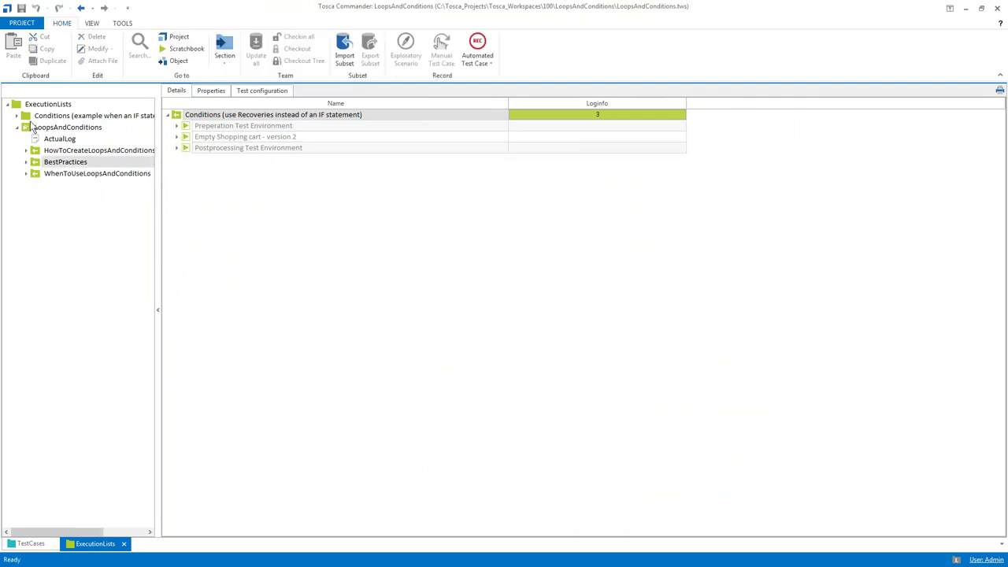
click(38, 116)
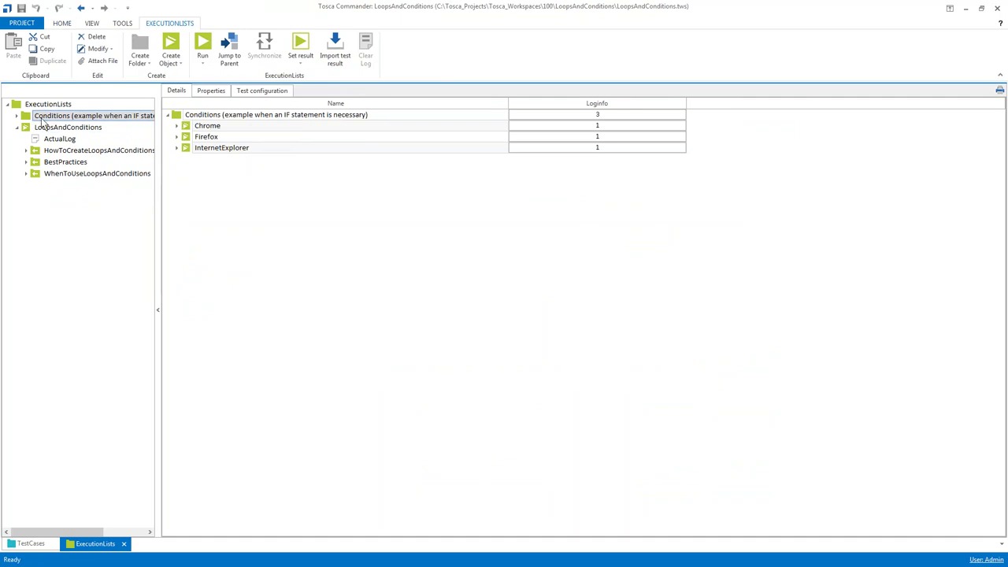
click(16, 127)
click(16, 115)
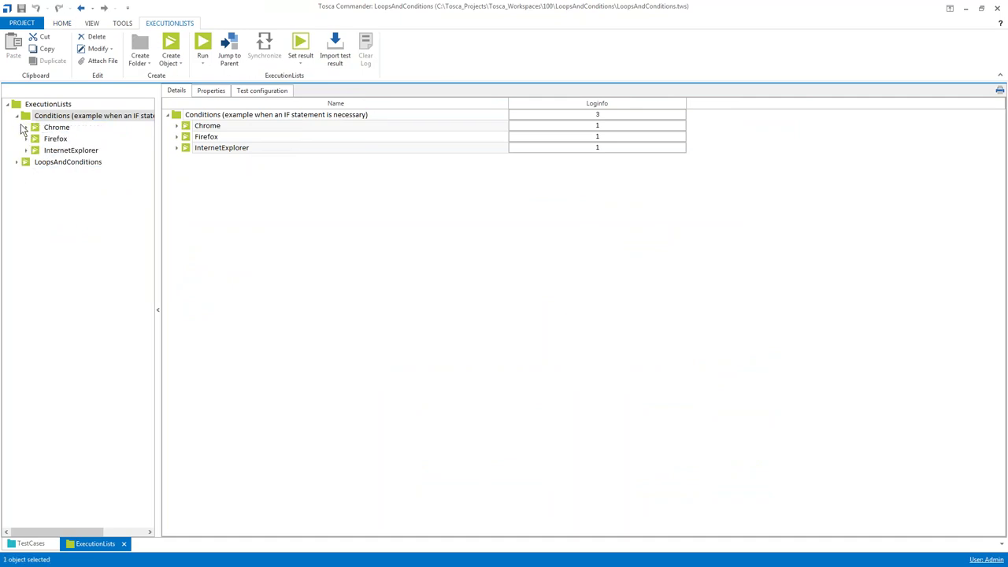
click(44, 131)
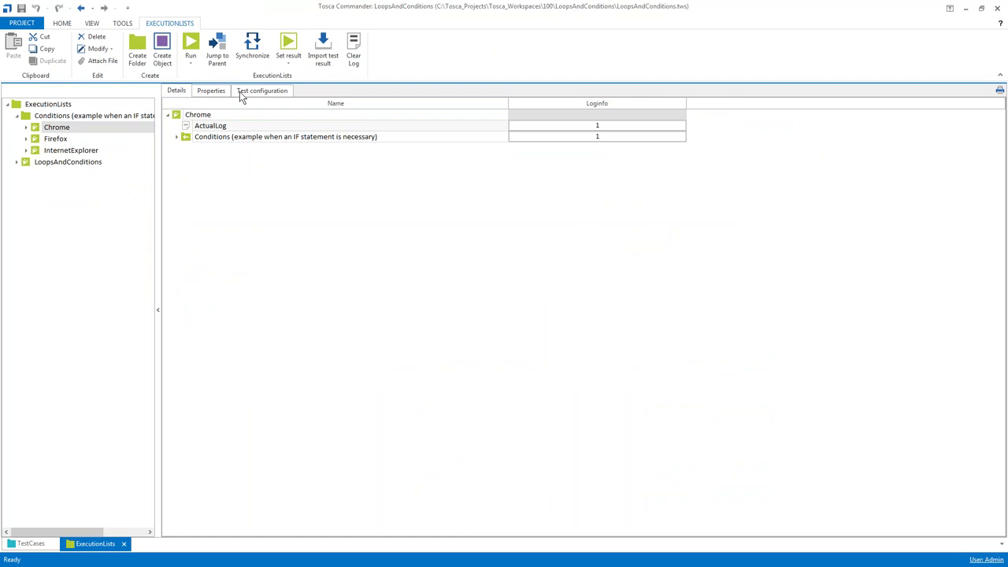
click(240, 93)
click(61, 140)
click(62, 150)
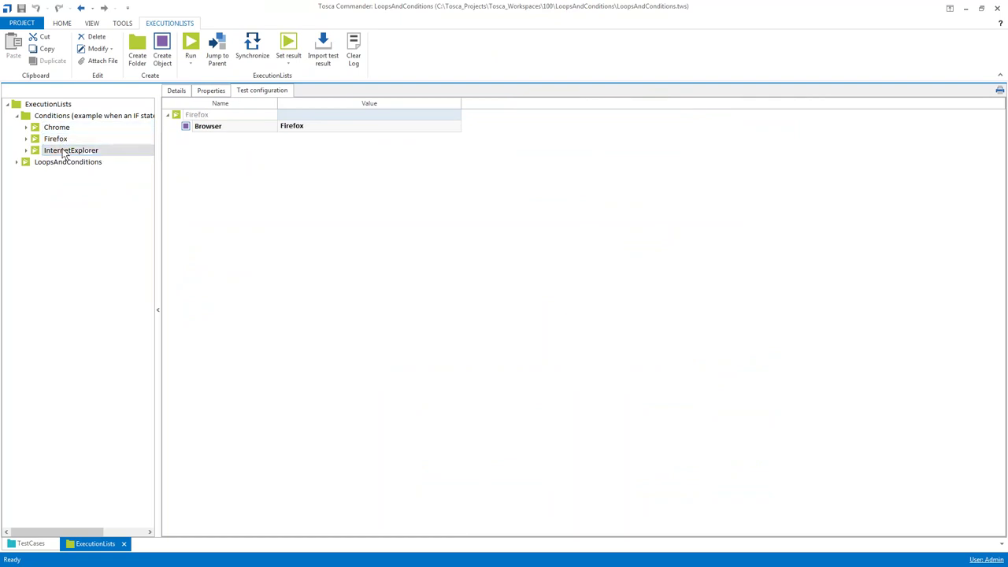
Inspect each list's log and test case in Details, then select the Conditions folder
click(59, 116)
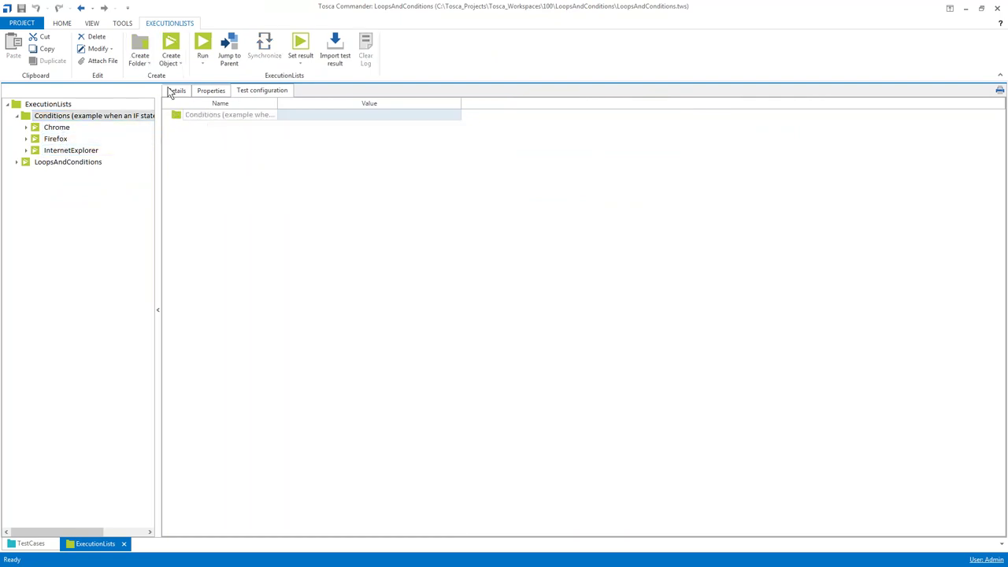
click(177, 90)
click(178, 126)
click(189, 127)
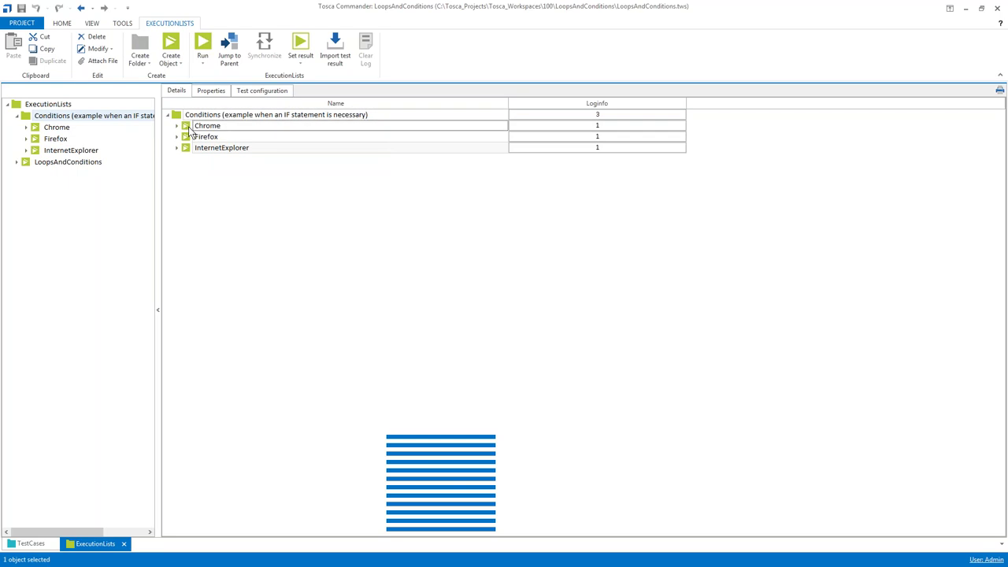
click(178, 127)
click(177, 158)
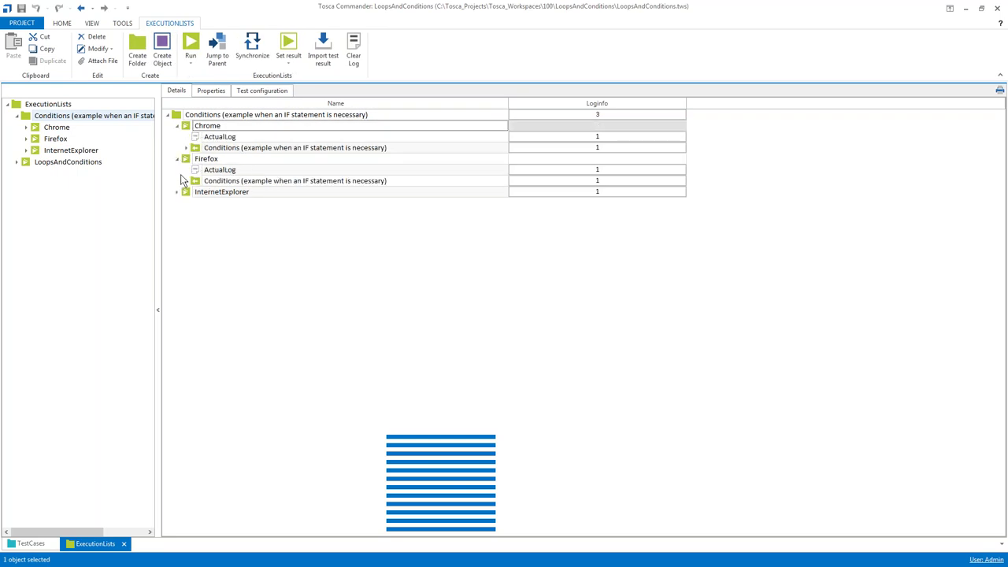
click(177, 192)
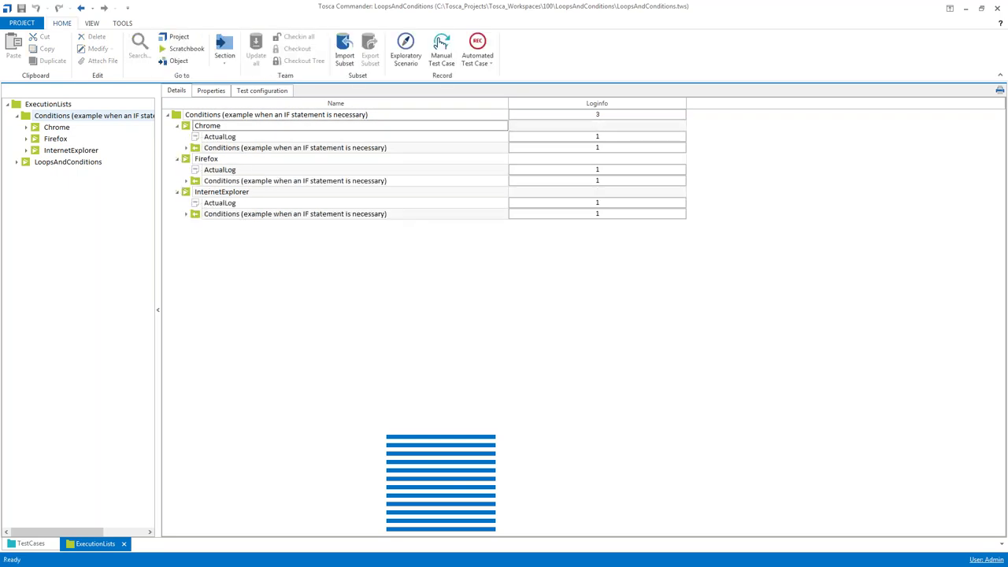
click(178, 160)
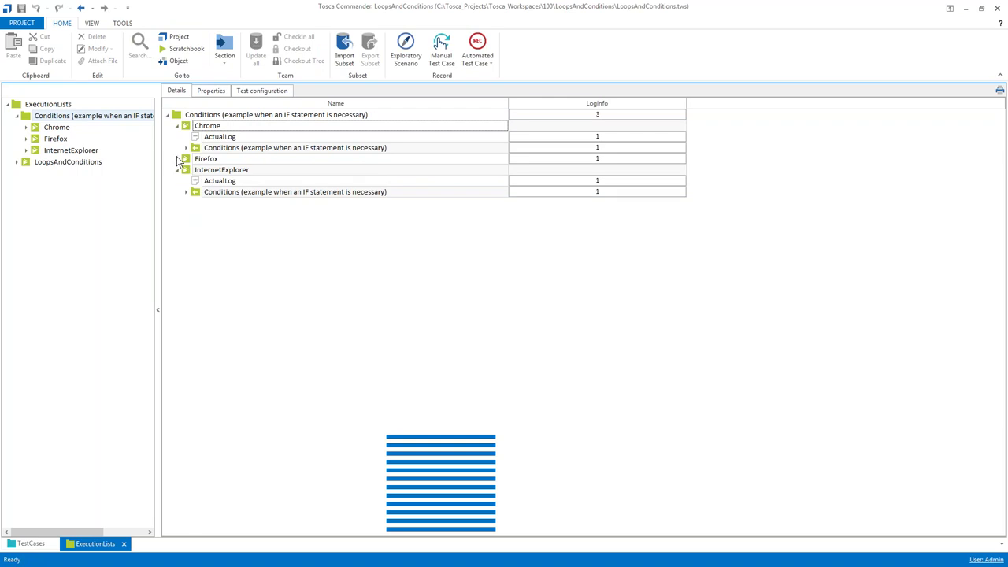
click(176, 128)
click(177, 148)
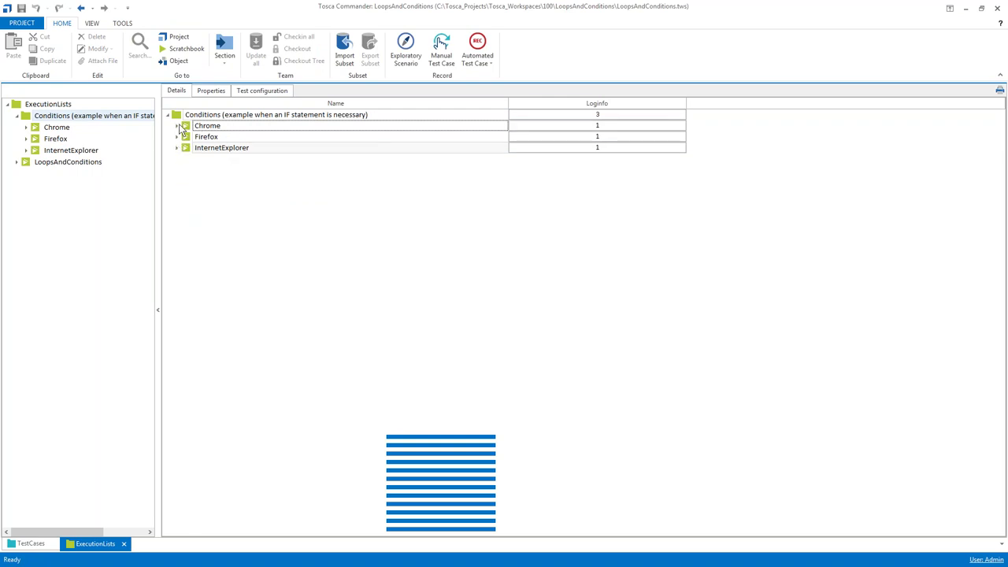
click(178, 118)
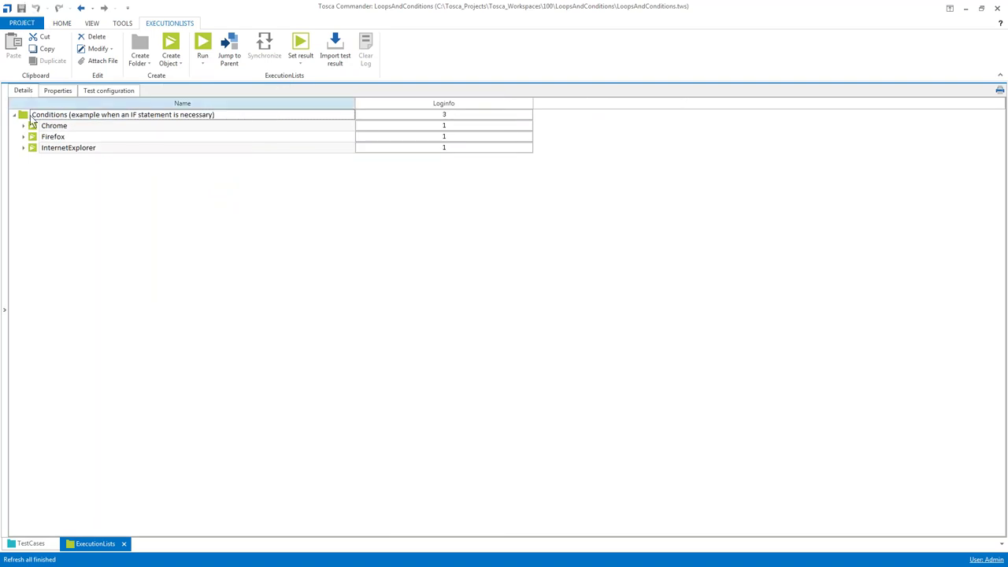
click(23, 116)
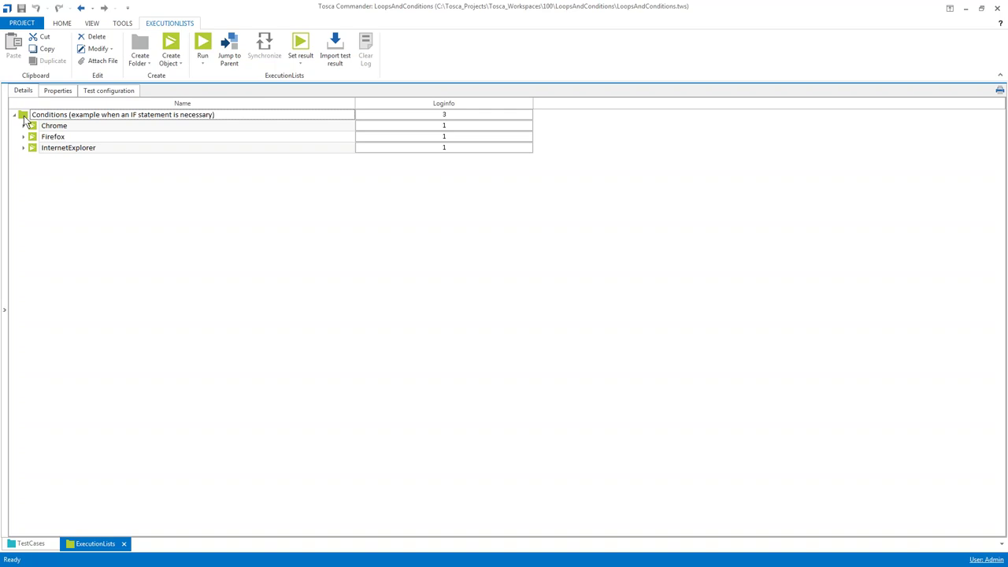
Run the Conditions lists; in Chrome, log in and show the downloaded PDF invoice in its folder
key(F5)
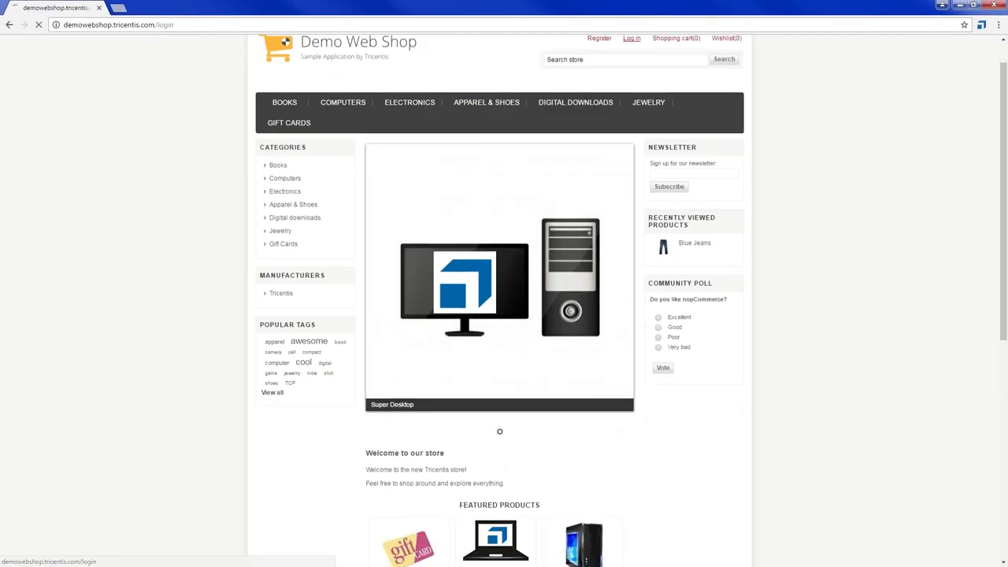
click(632, 39)
key(Tab)
text(**********)
click(704, 292)
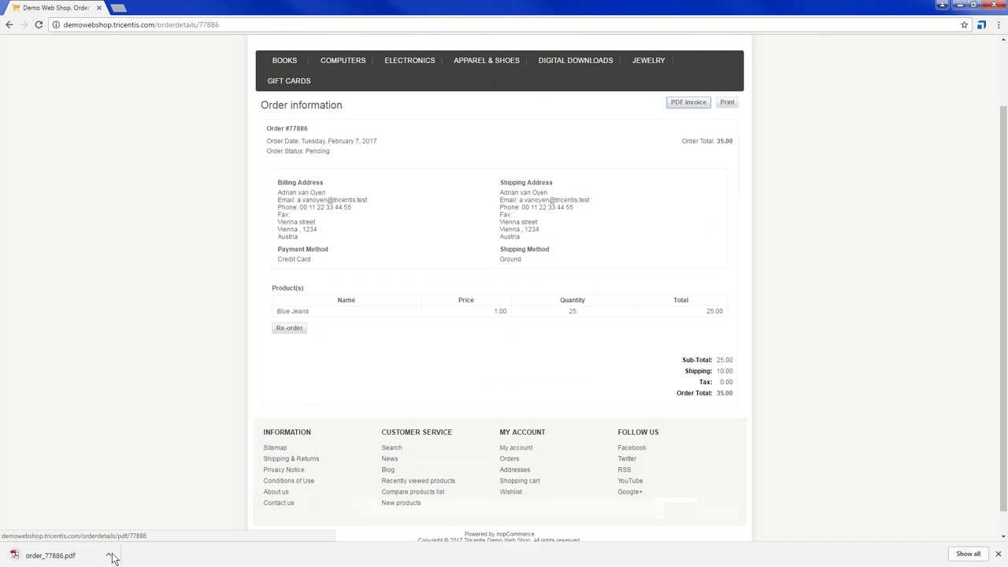
click(110, 557)
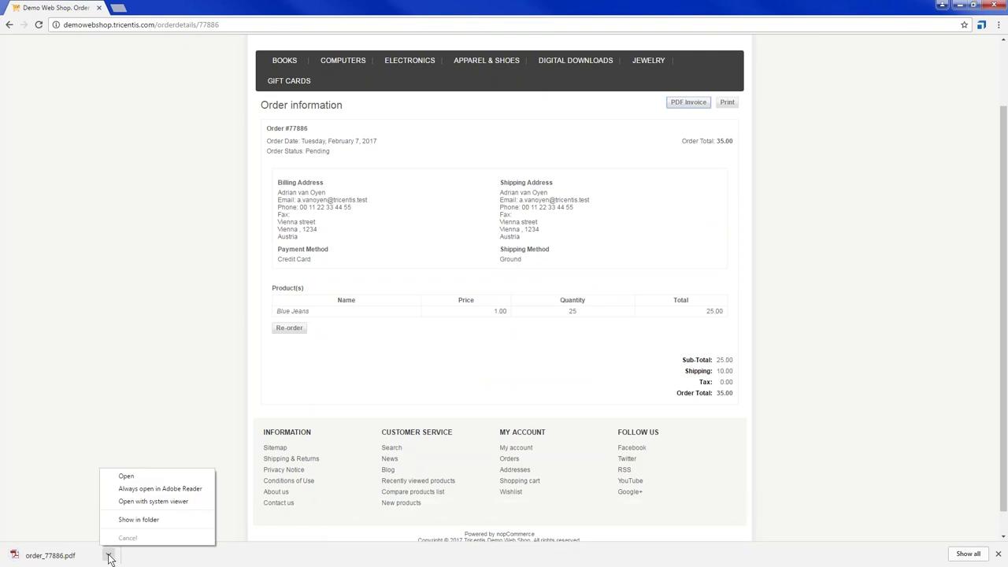
click(139, 520)
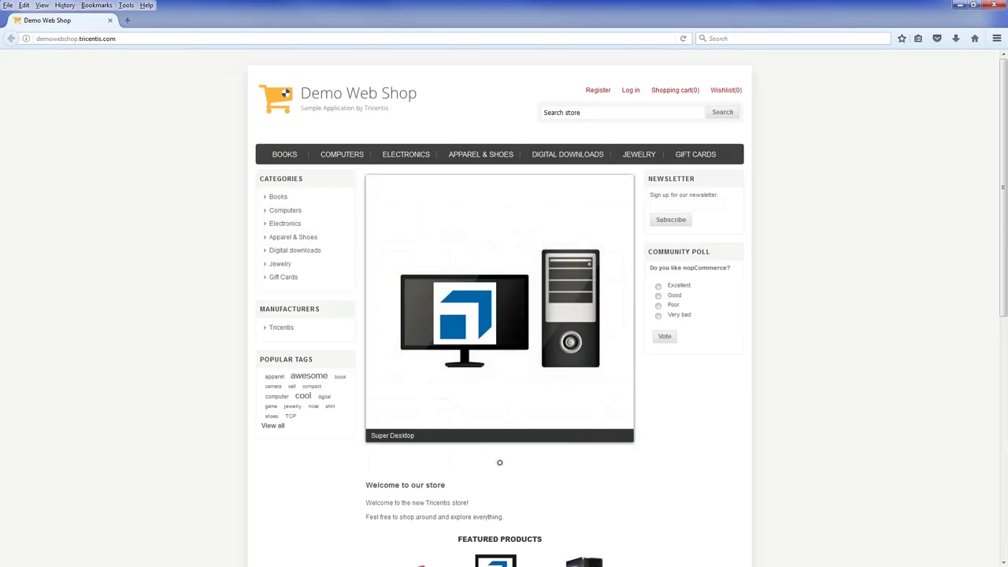
Log in to Demo Web Shop in Firefox and open the latest order's details
scroll(629, 95, down, 1)
click(628, 55)
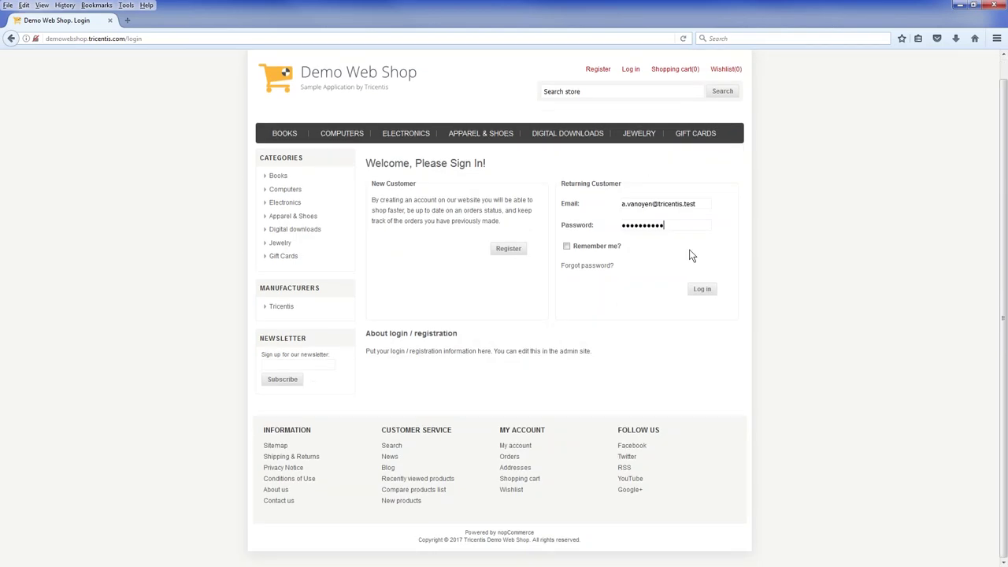
click(702, 290)
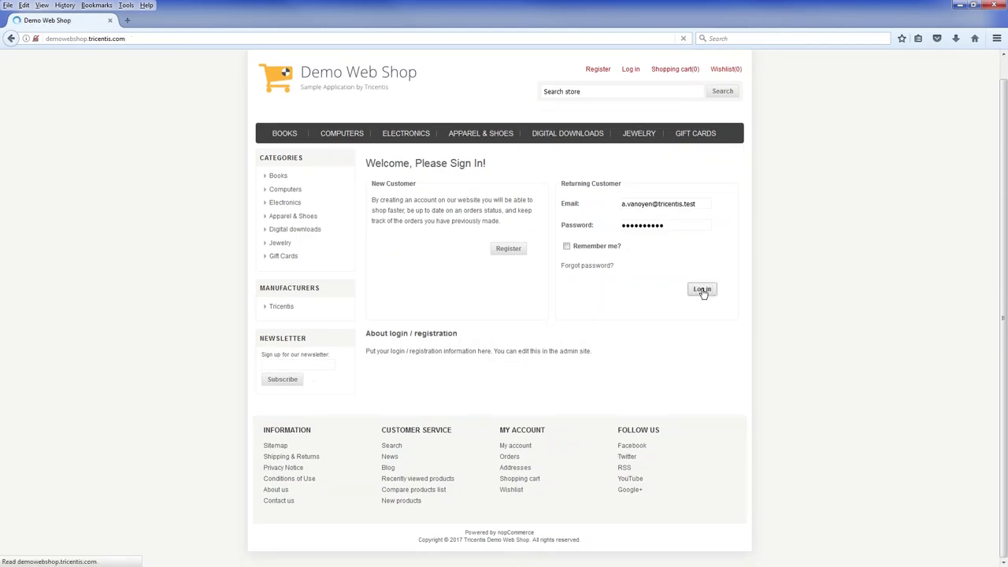
click(572, 90)
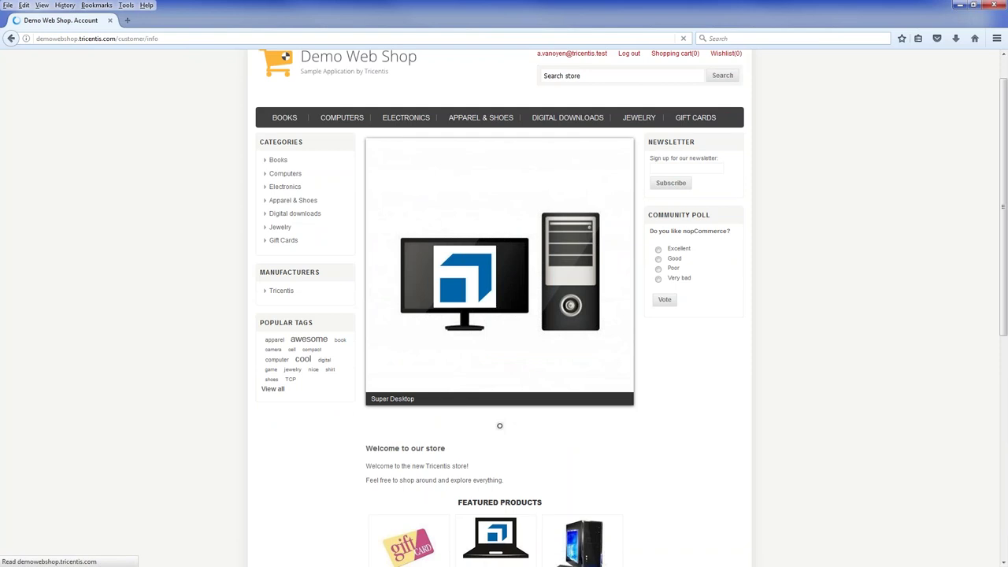
click(282, 223)
click(720, 223)
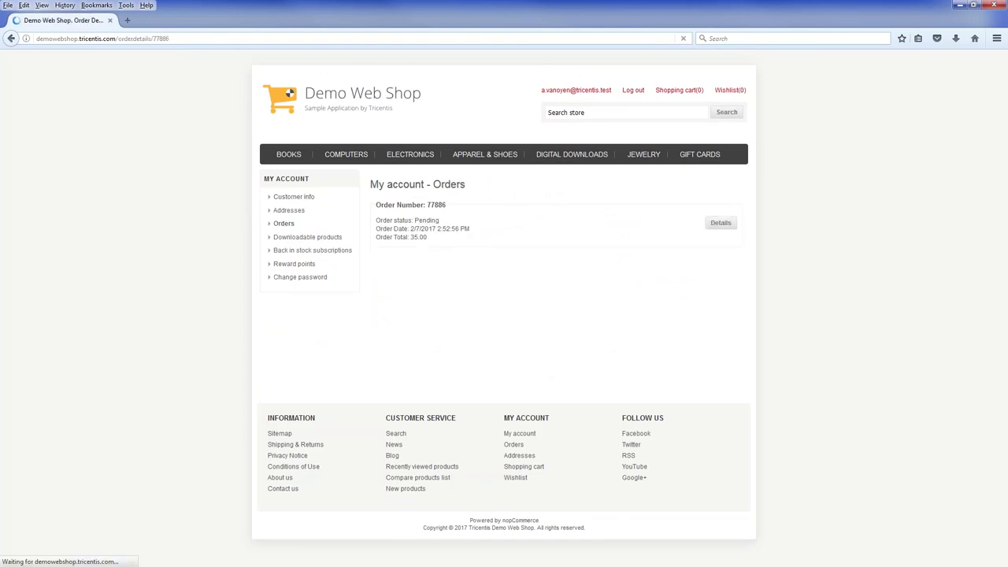
Save the order's PDF invoice file and open its downloads folder
click(689, 89)
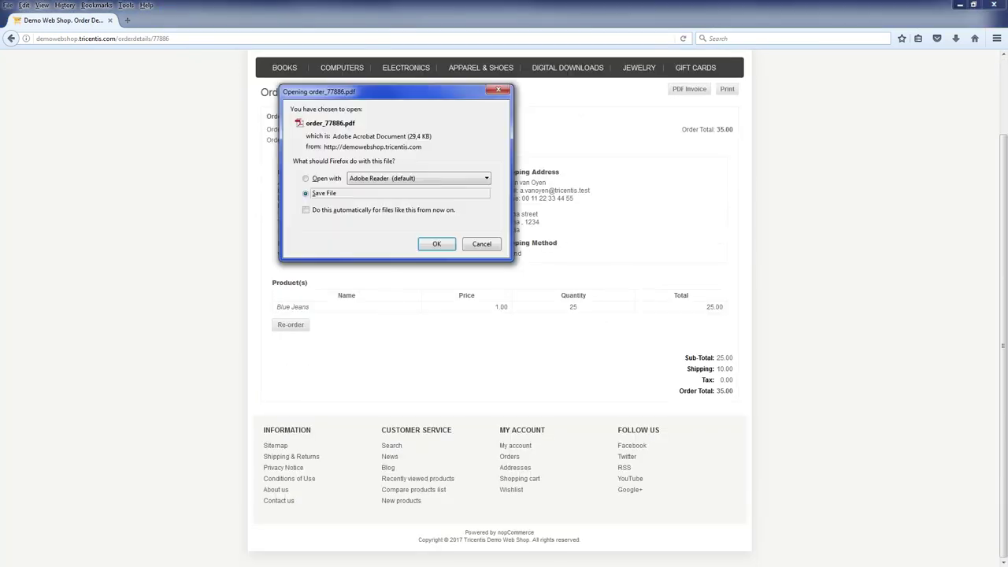
click(437, 244)
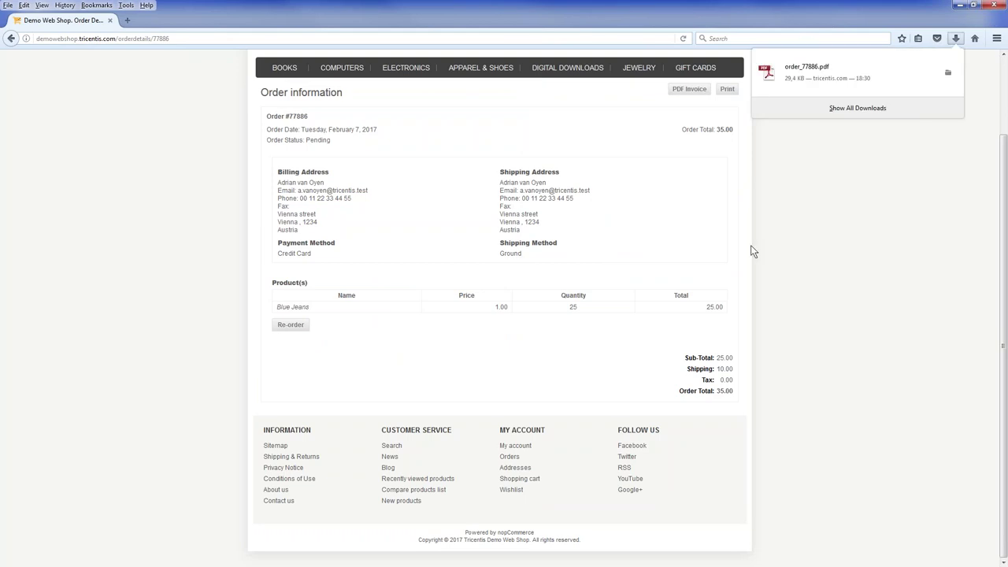
click(949, 74)
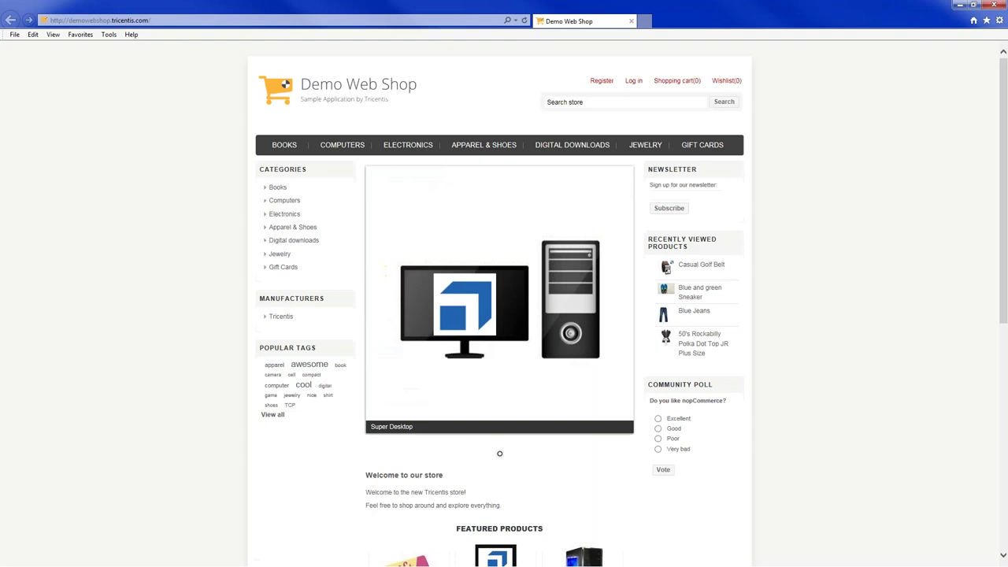
Log in to Demo Web Shop in Internet Explorer and open the latest order's details
scroll(633, 49, down, 1)
click(632, 45)
click(703, 290)
scroll(575, 44, down, 1)
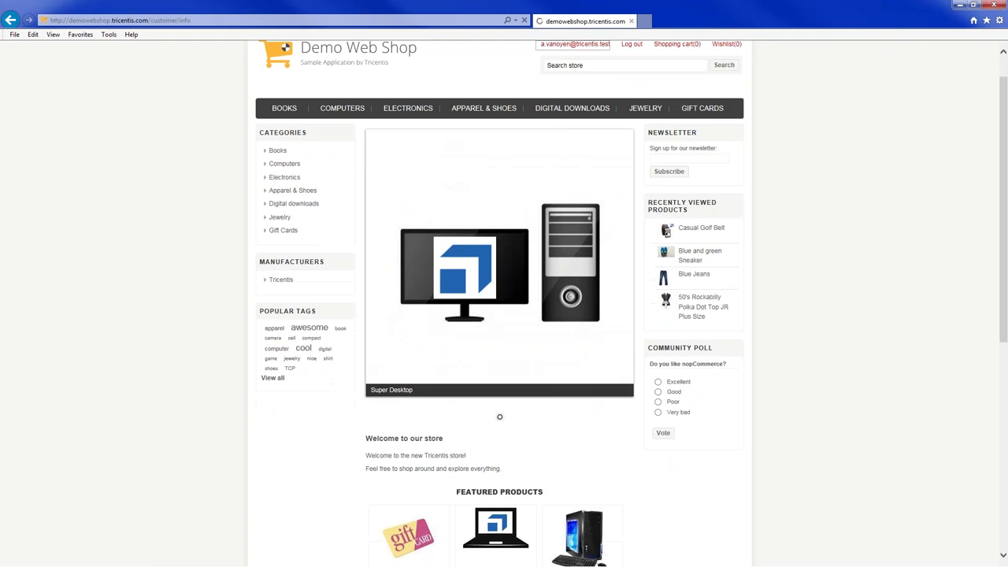
click(575, 44)
click(281, 213)
click(722, 212)
Request the PDF invoice and save it via Save as
click(687, 166)
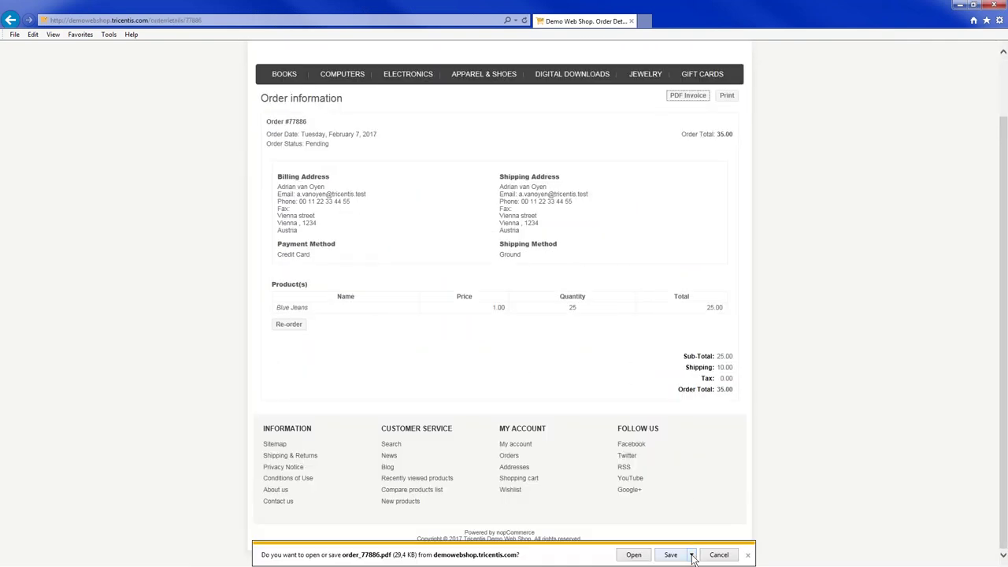
click(692, 555)
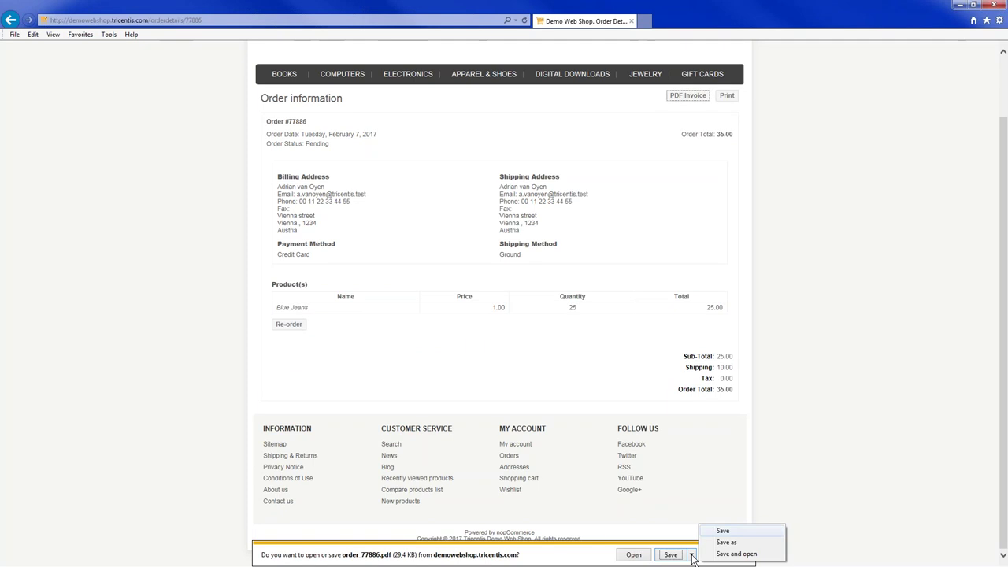
click(727, 542)
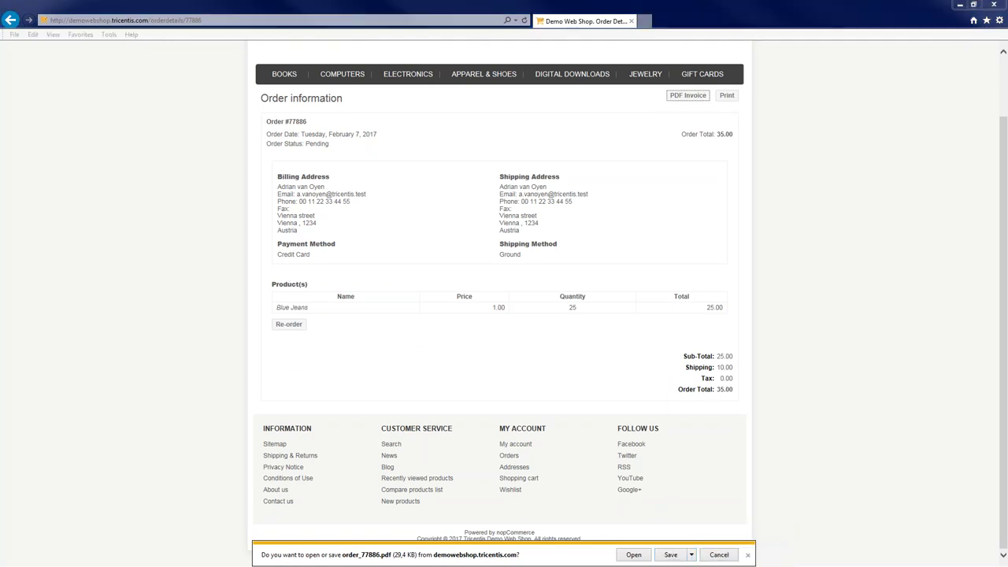
key(Return)
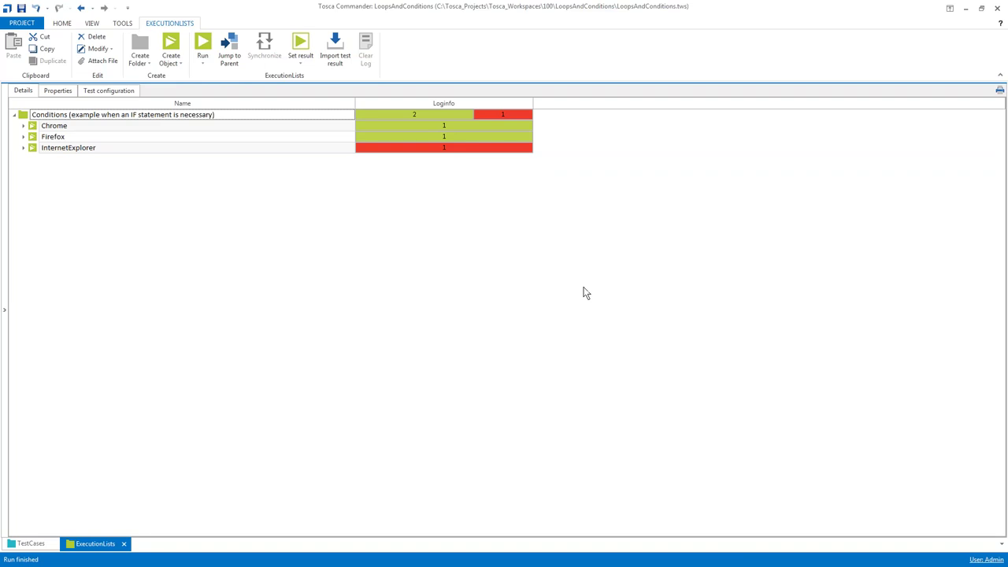
Read the failed invoice file verification and delete-step log messages in the InternetExplorer results
click(23, 148)
click(32, 158)
click(43, 170)
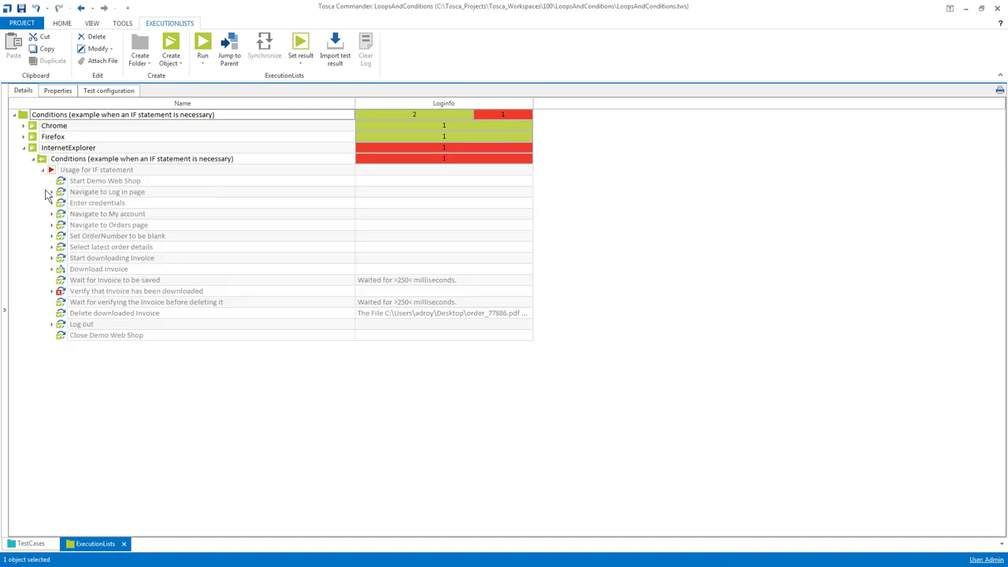
click(52, 292)
click(493, 303)
click(527, 304)
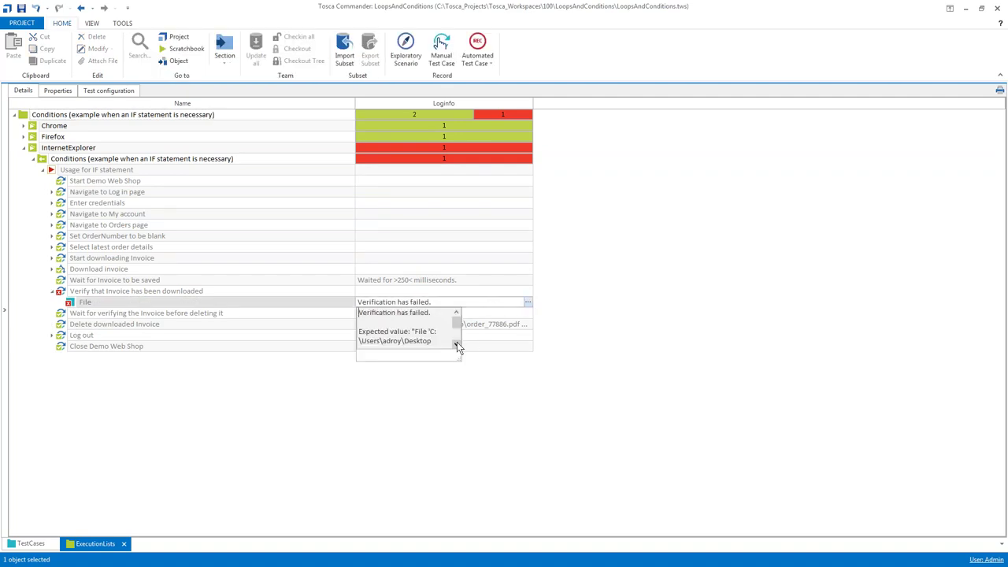
drag(457, 353, 577, 400)
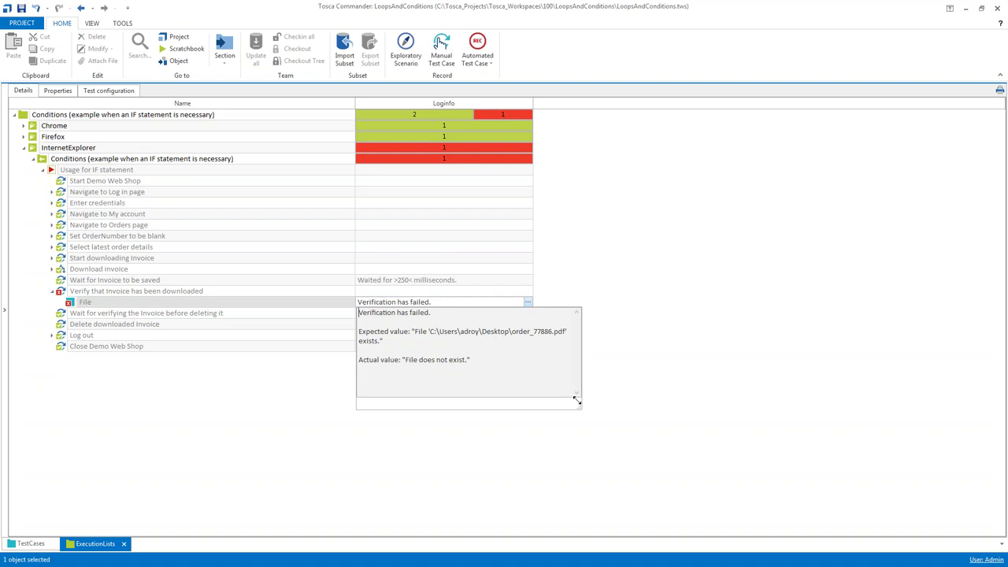
click(66, 325)
click(527, 324)
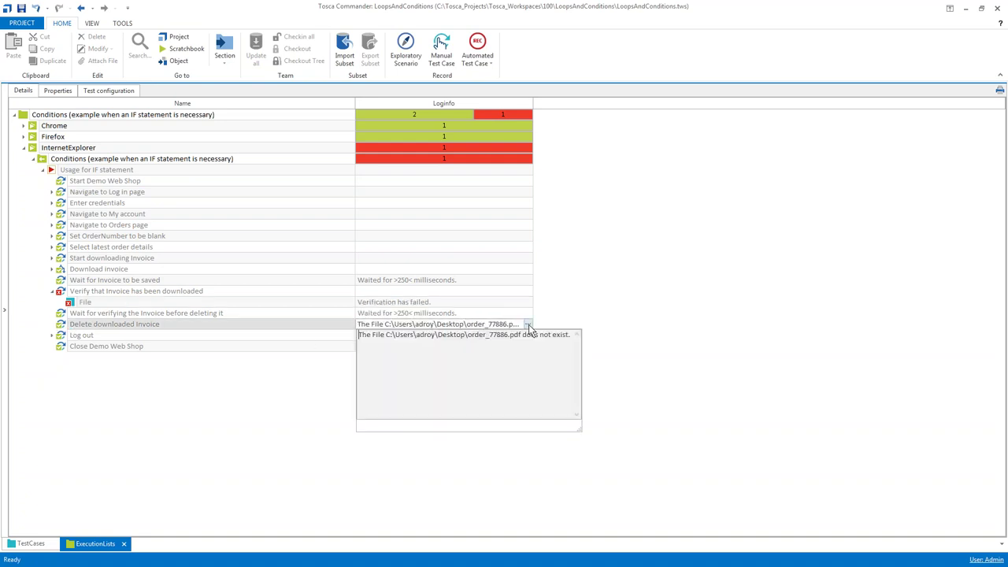
click(580, 318)
Collapse the IF-statement result nodes, then collapse Download invoice and Download PDF Invoice in TestCases
click(43, 169)
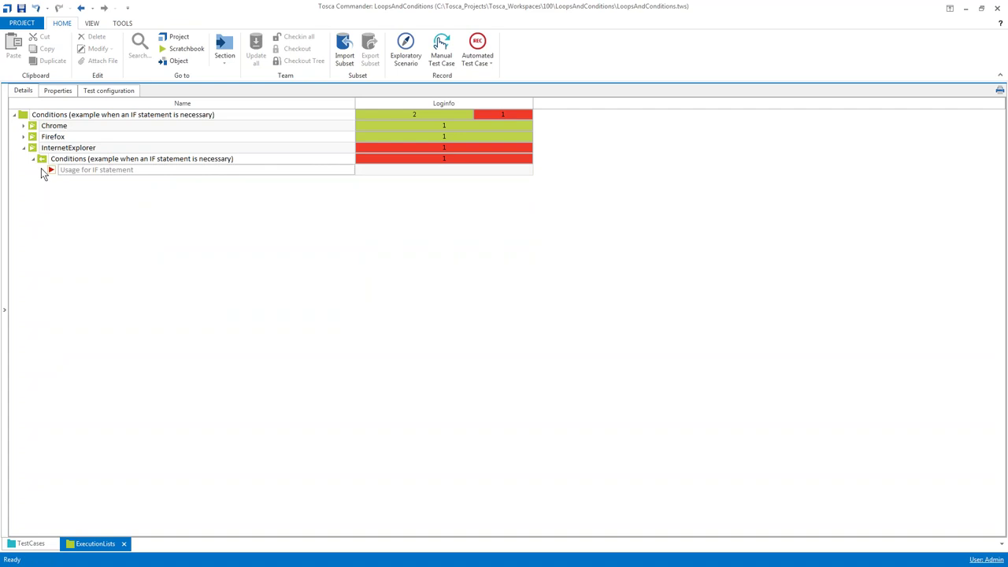
click(34, 159)
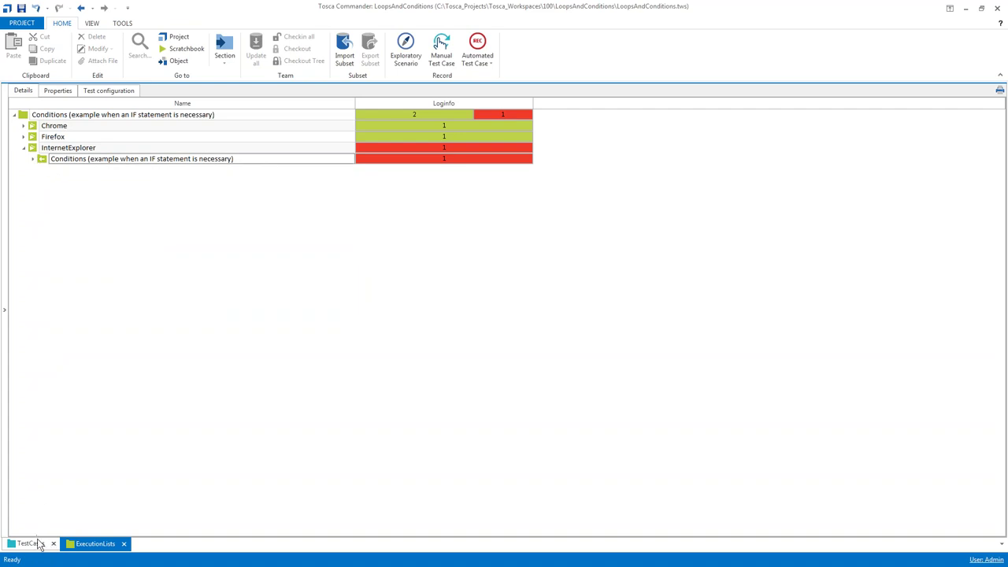
click(38, 543)
click(183, 180)
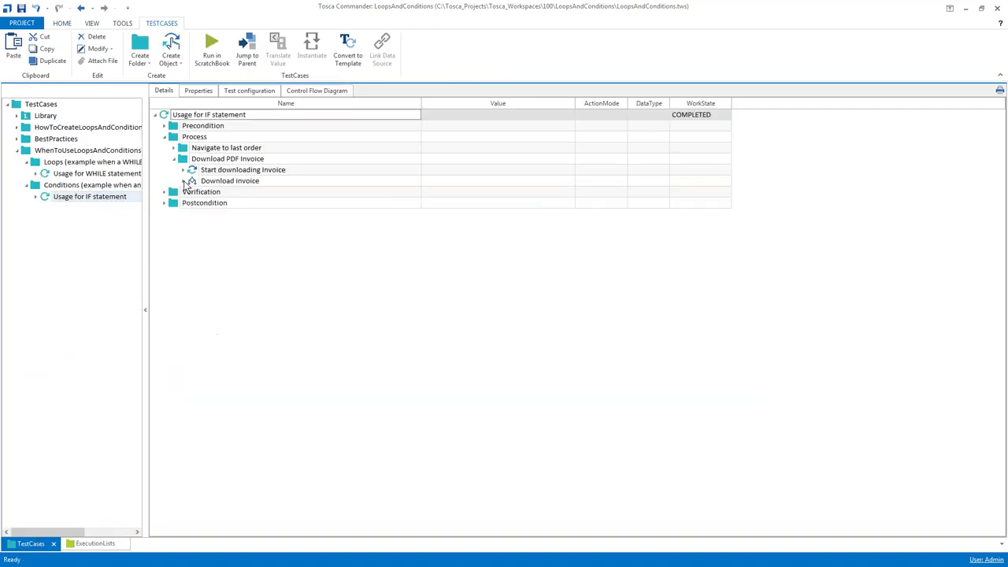
click(174, 160)
Show the TestCases root in the details view listing only its four top-level folders
double_click(171, 137)
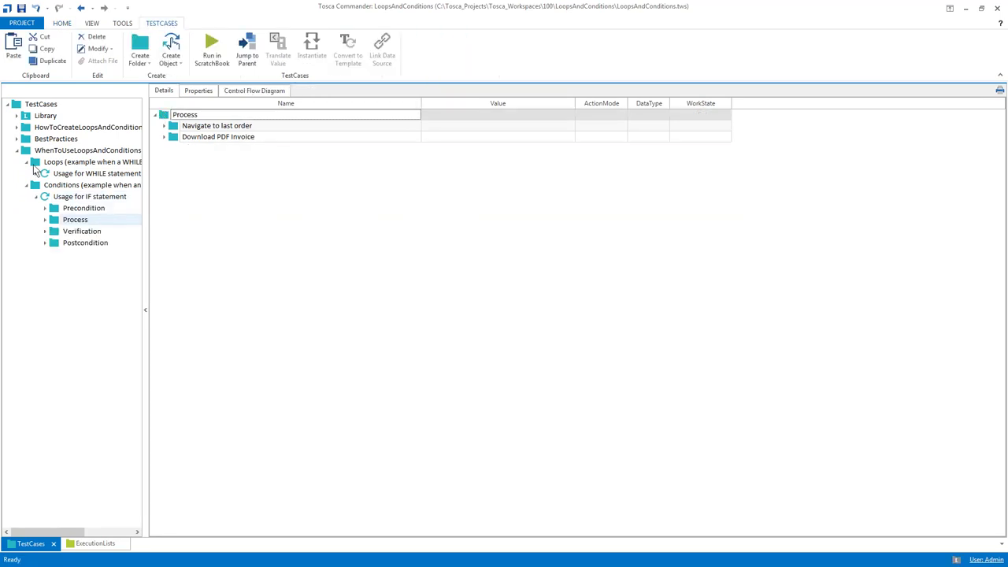
click(18, 152)
click(42, 107)
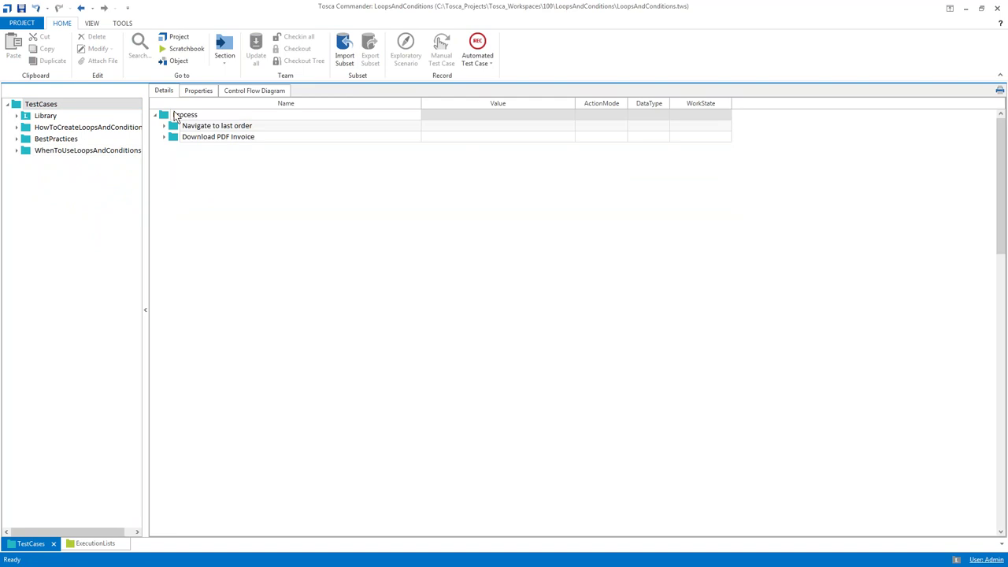
click(162, 115)
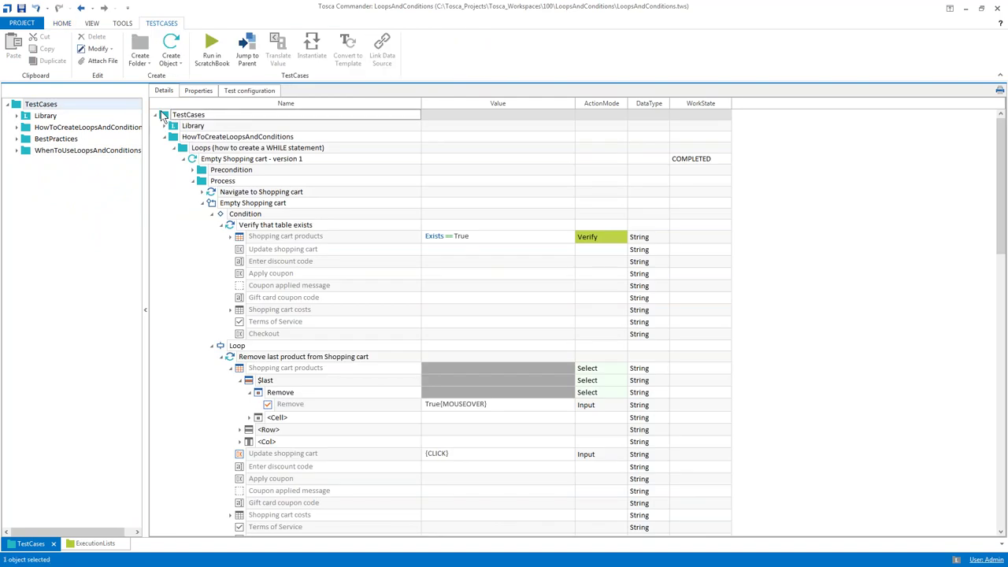
click(162, 115)
click(162, 115)
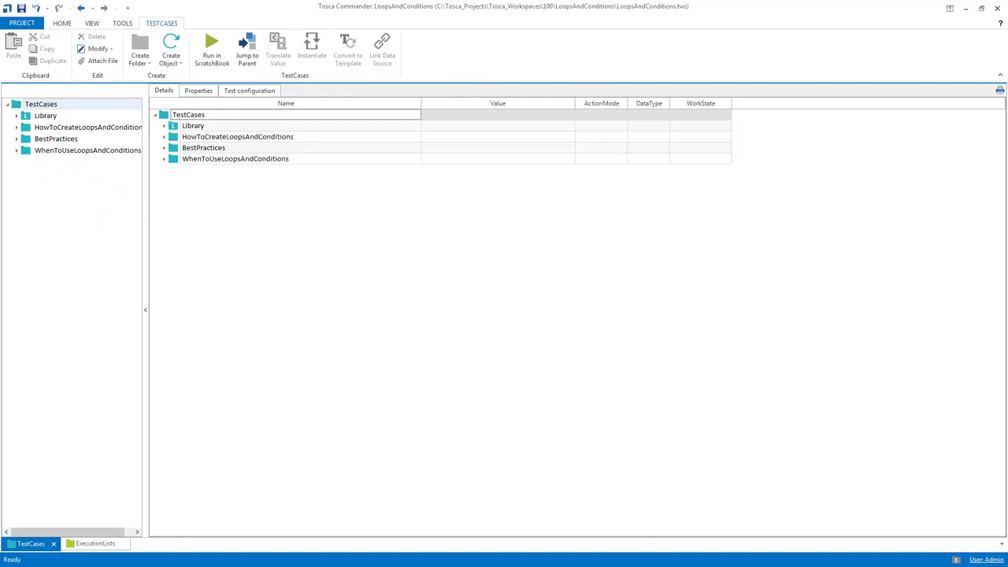
Create a new test case and add a While statement to it
key(ctrl+n)
key(ctrl+t)
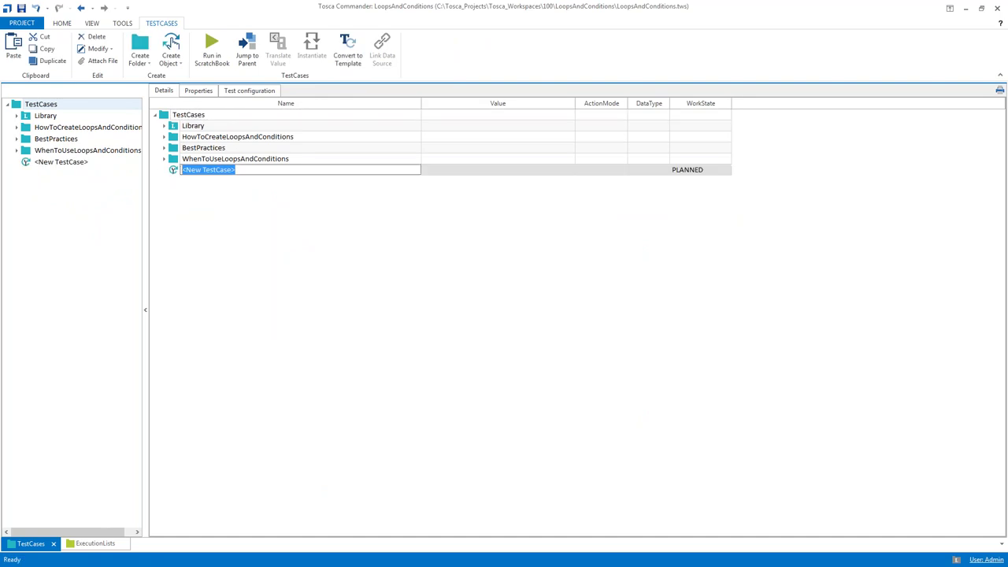
key(ctrl+n)
key(ctrl+e)
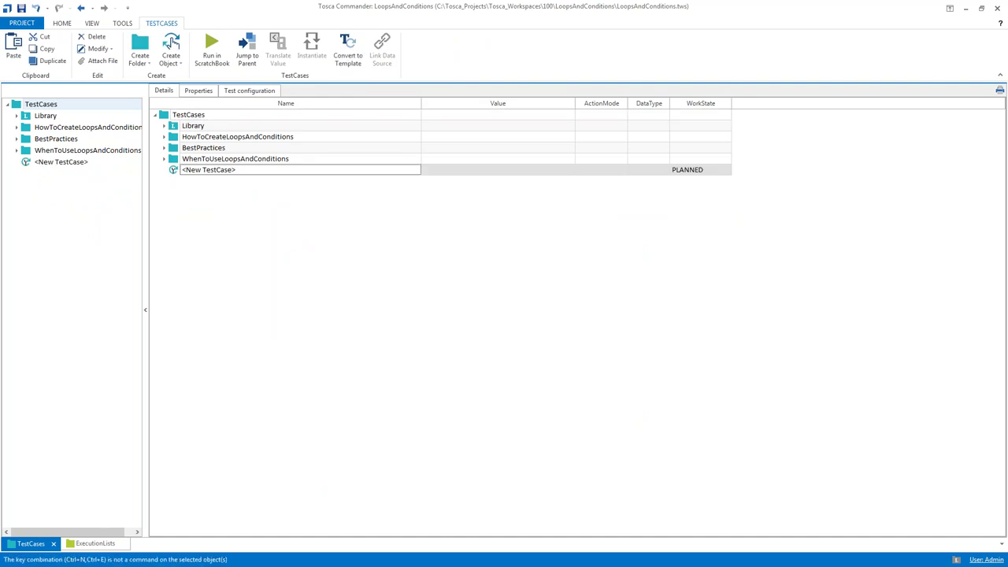
key(ctrl+n)
key(ctrl+f)
text(While)
key(Tab)
key(Tab)
key(Down)
key(Down)
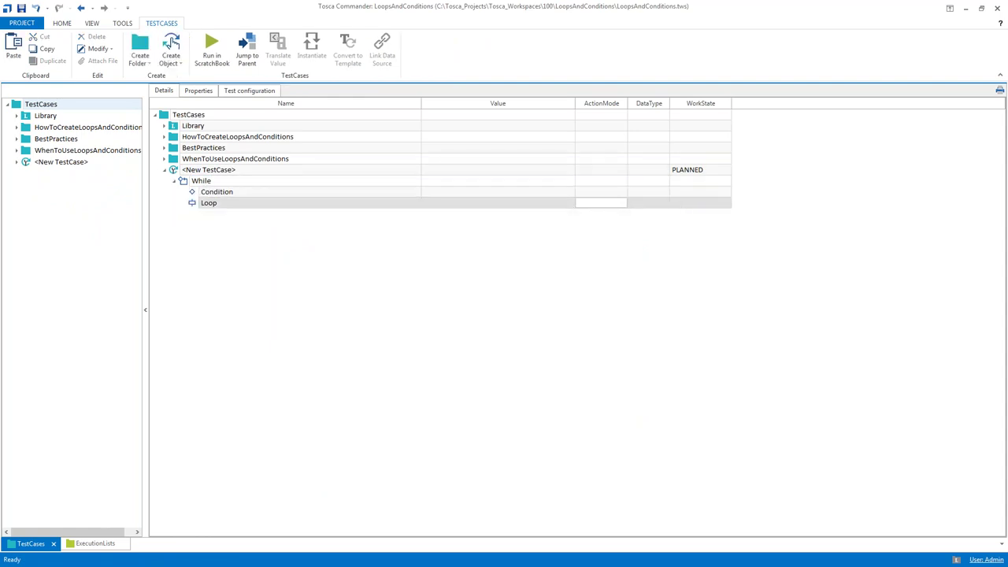
Add a TBox Set Buffer step to the Loop setting buffer SUM to {MATH[{B[SUM]}+1]}
key(ctrl+n)
key(ctrl+t)
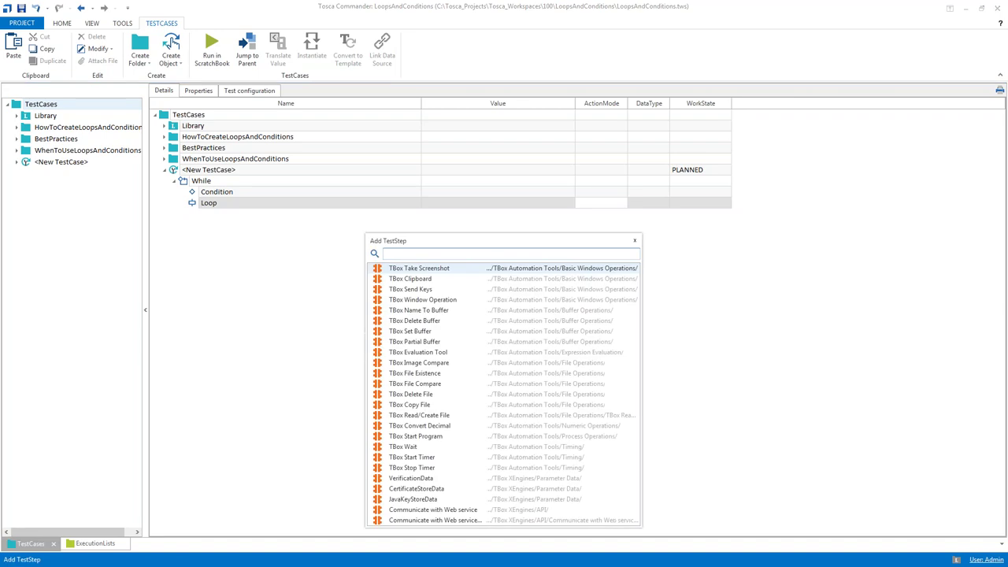
text(tbox)
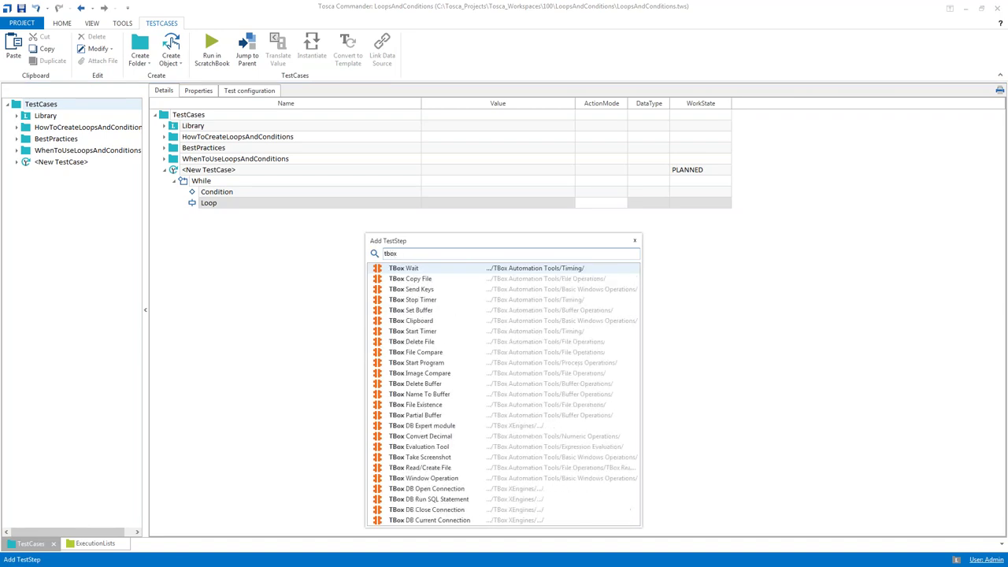
text( b)
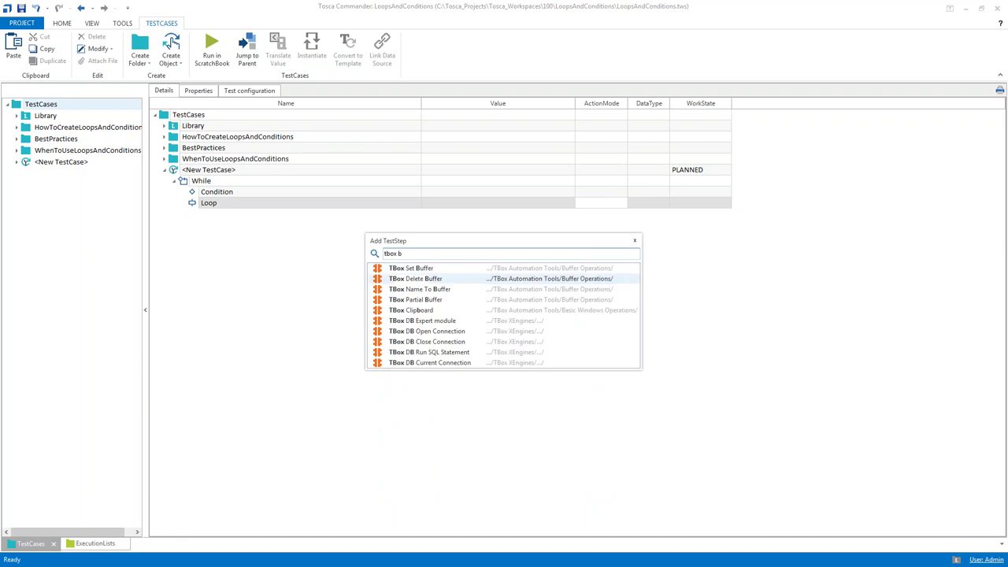
key(Return)
click(243, 225)
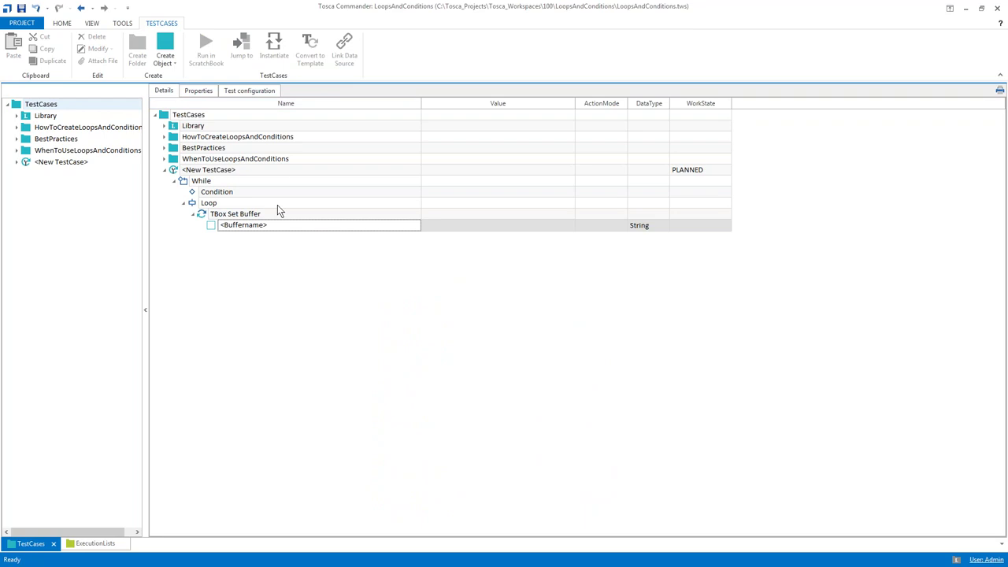
click(281, 229)
text(S)
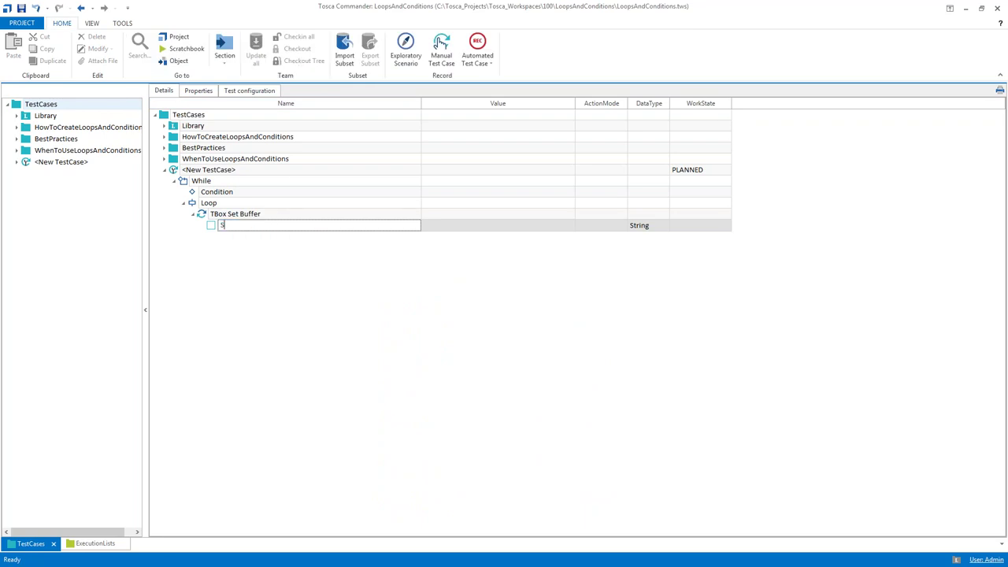
text(UM)
key(Tab)
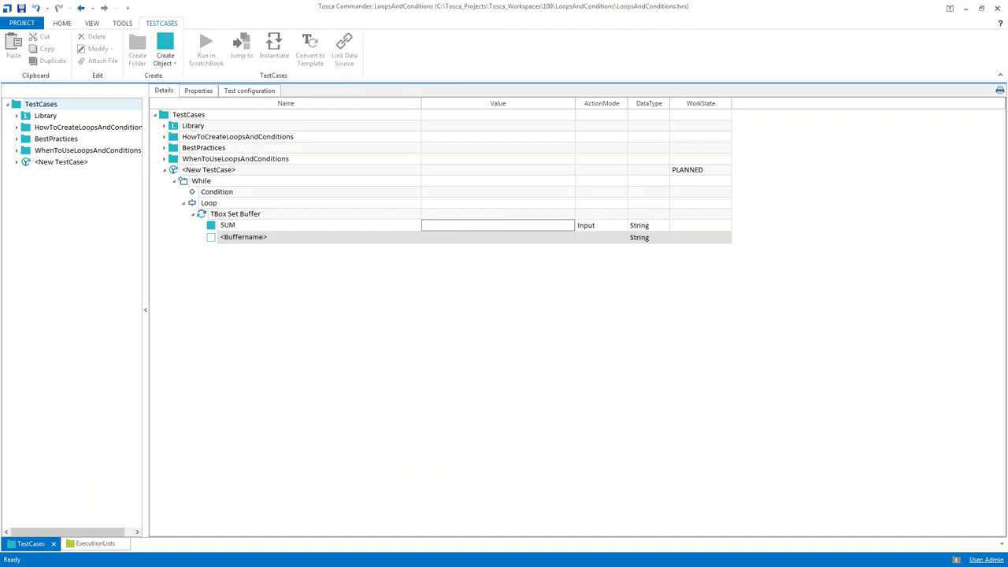
text({M)
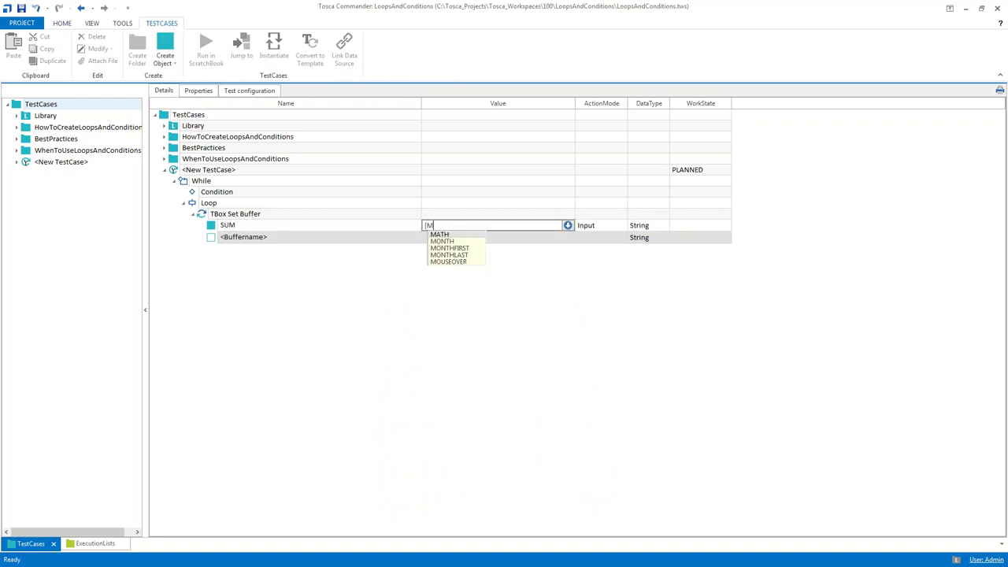
text(ATH])
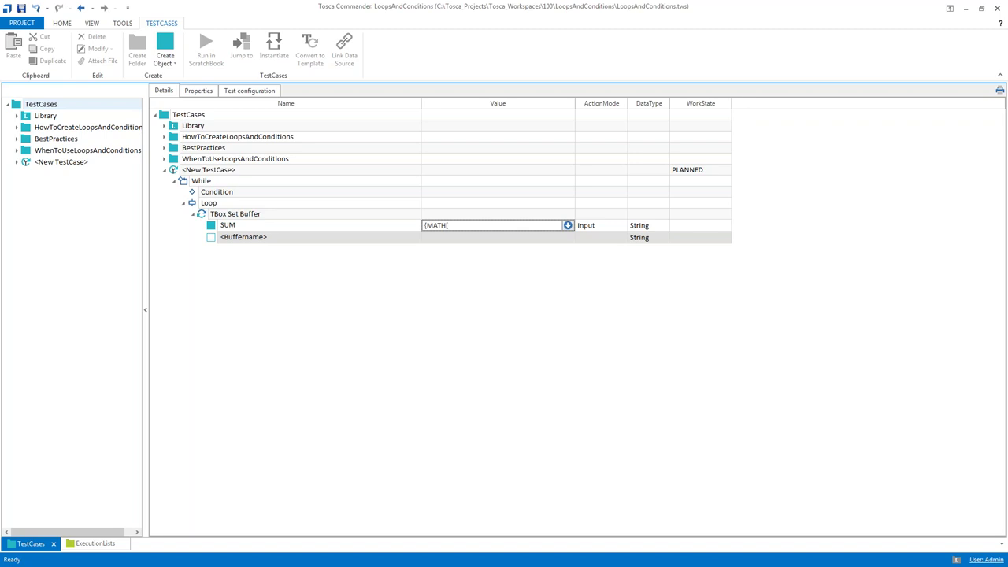
text([)
text(B[SUM]}+1]})
key(Return)
click(203, 214)
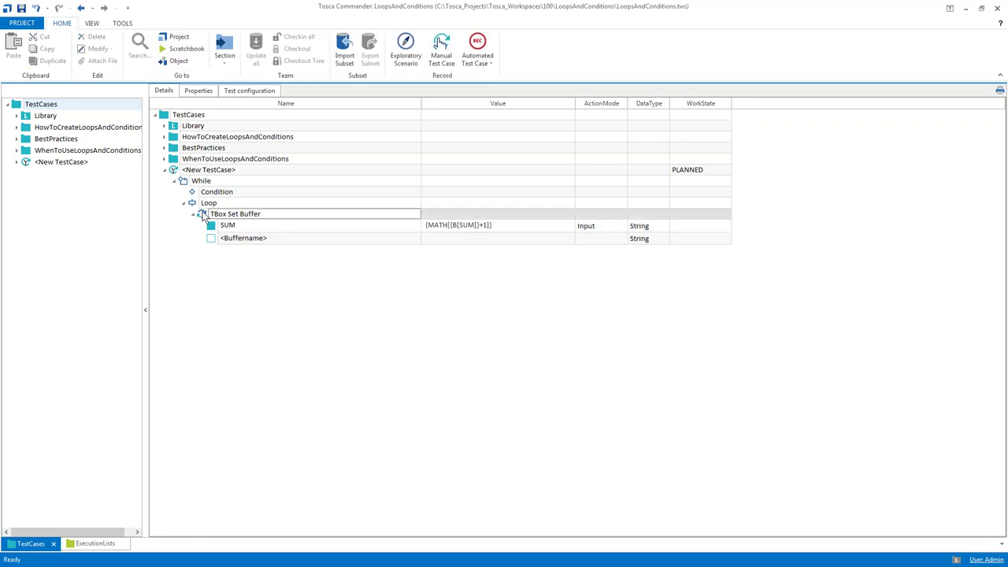
click(183, 182)
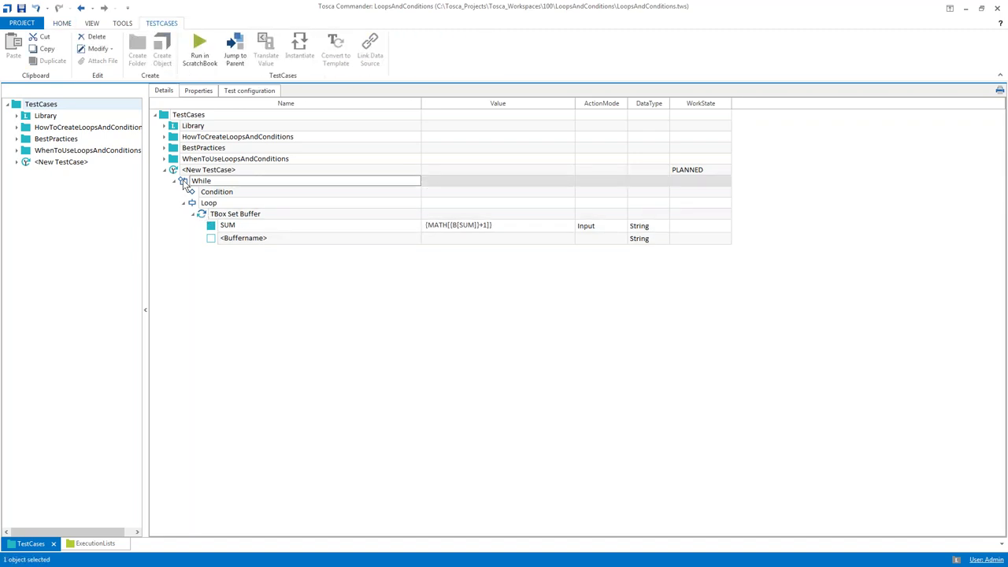
Paste a copy of the Set Buffer step above While and set its SUM value to 0
click(178, 171)
key(ctrl+v)
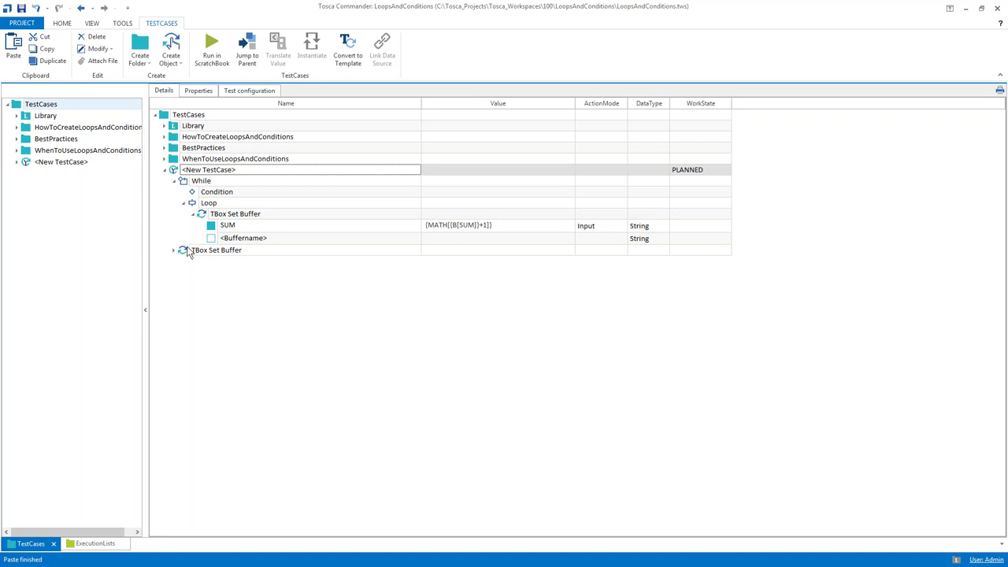
click(187, 249)
drag(187, 244, 184, 176)
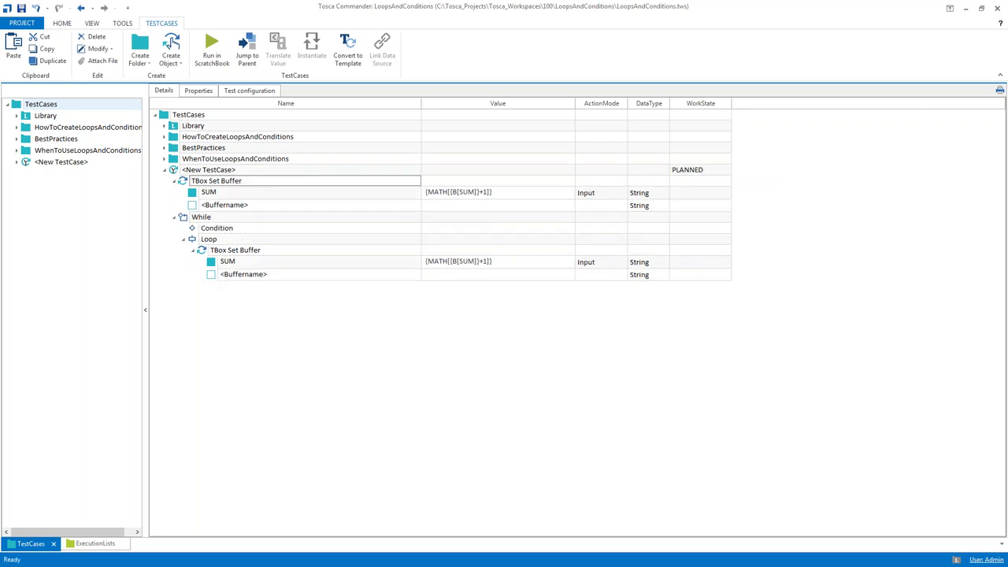
double_click(494, 195)
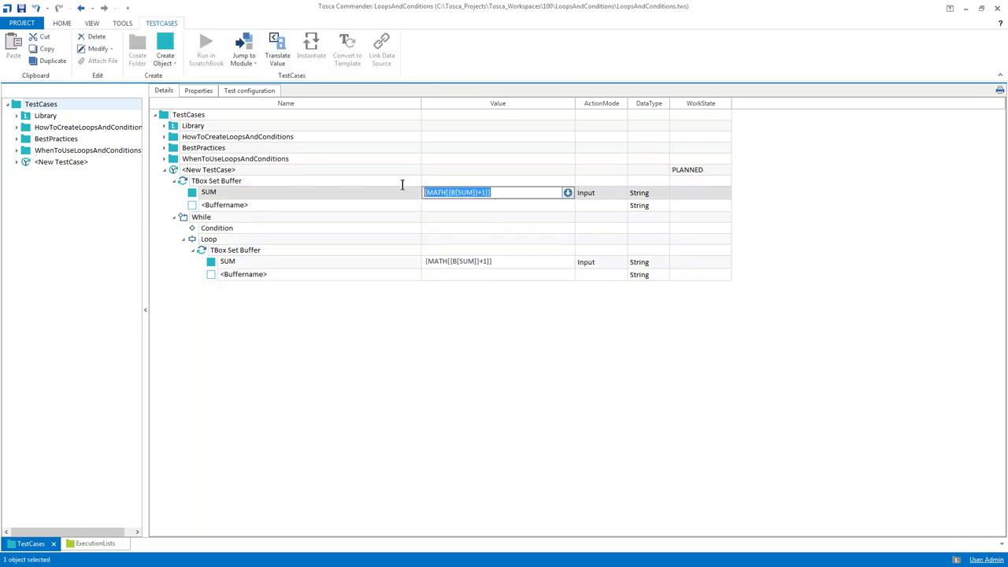
text(0)
key(Return)
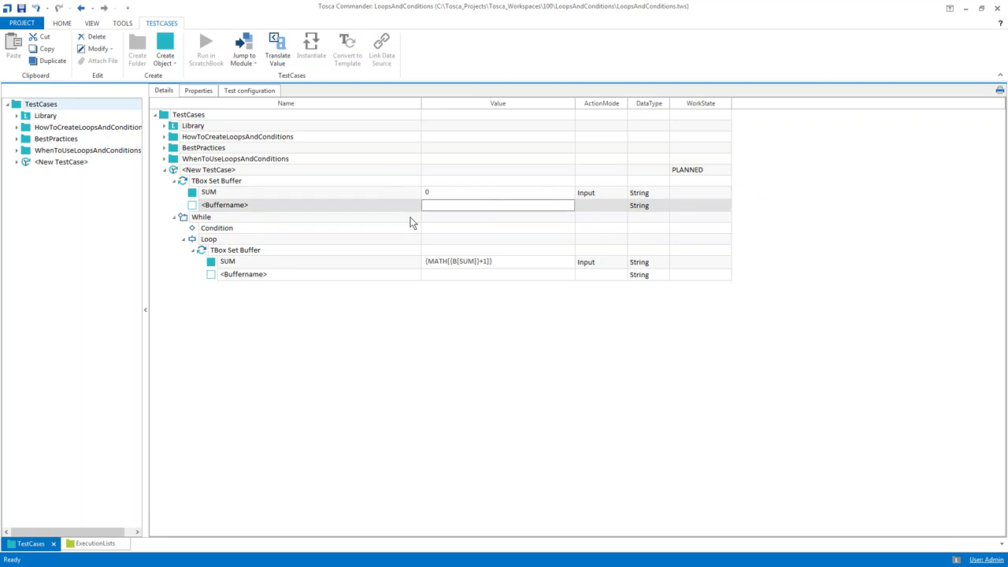
Point out the SUM buffer in the loop step and in the initializing step
click(451, 267)
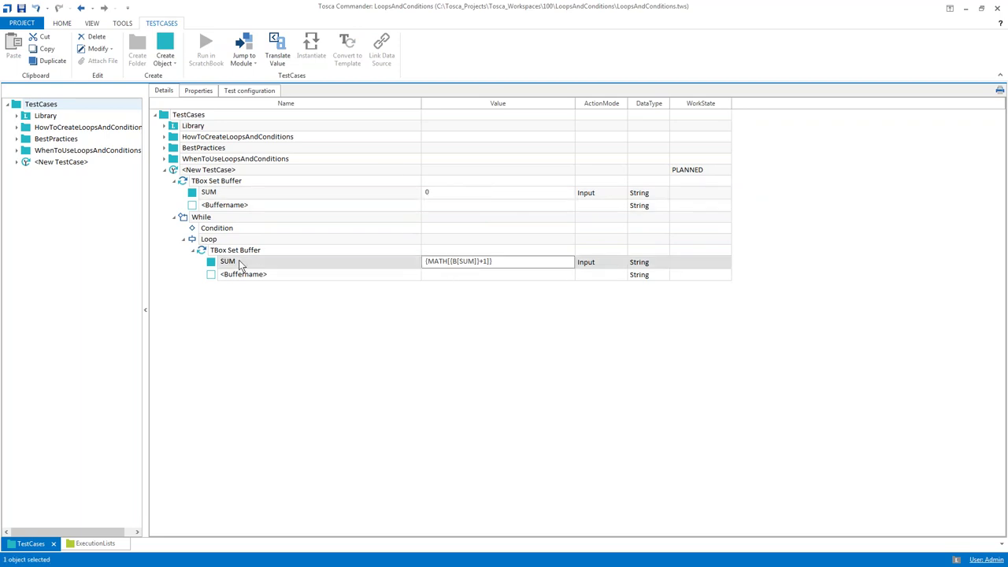
click(236, 263)
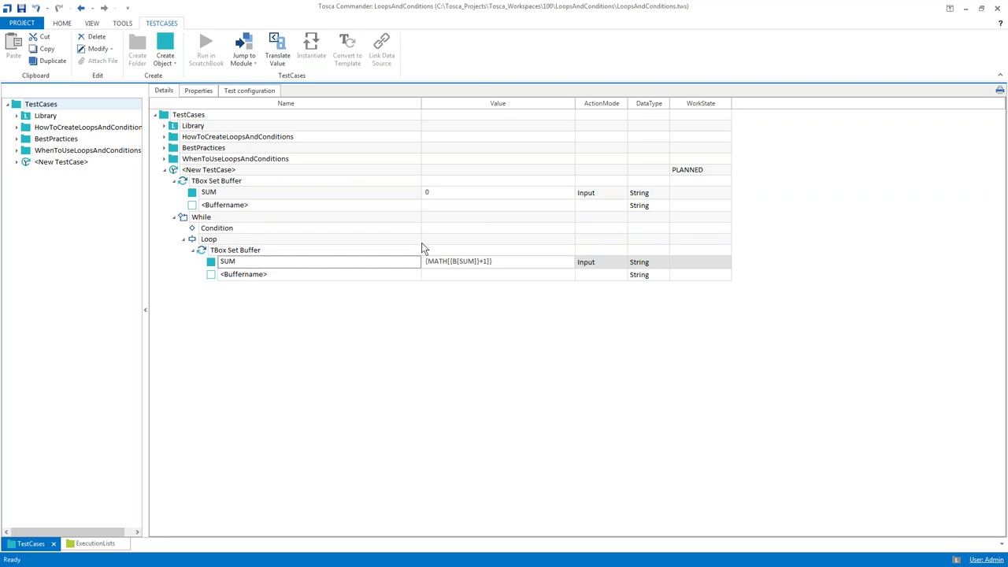
click(211, 192)
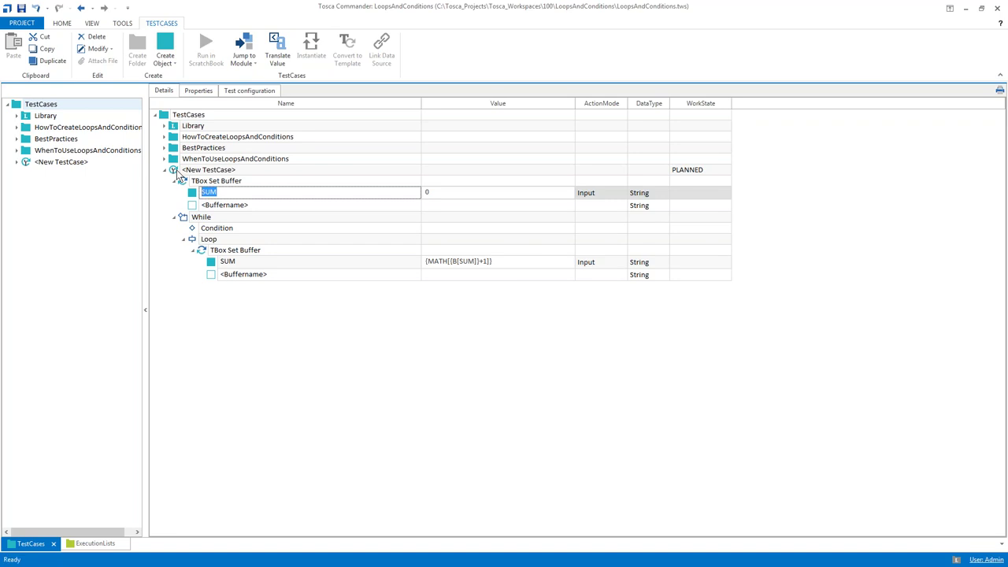
Delete the example New TestCase with its SUM While loop
click(175, 171)
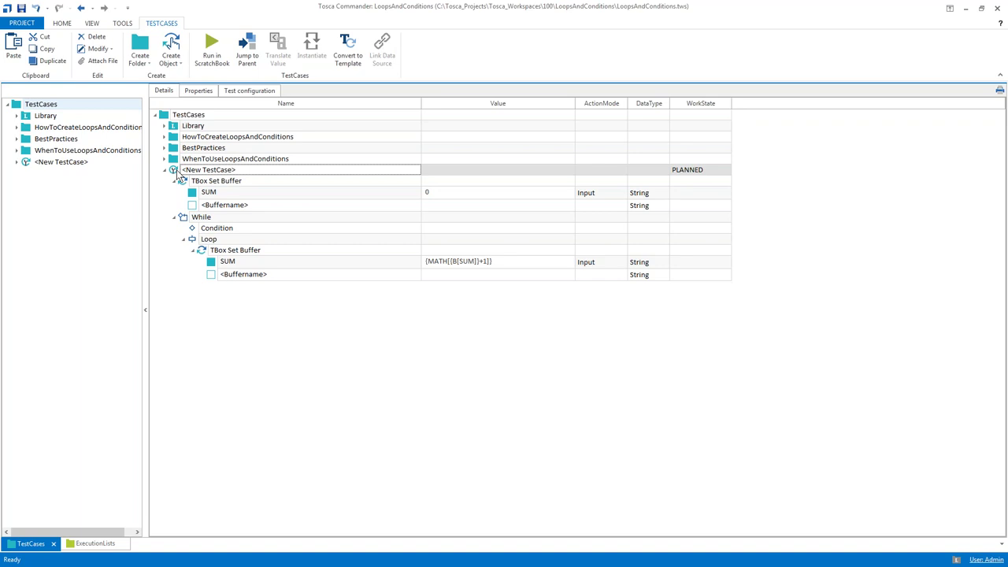
key(Delete)
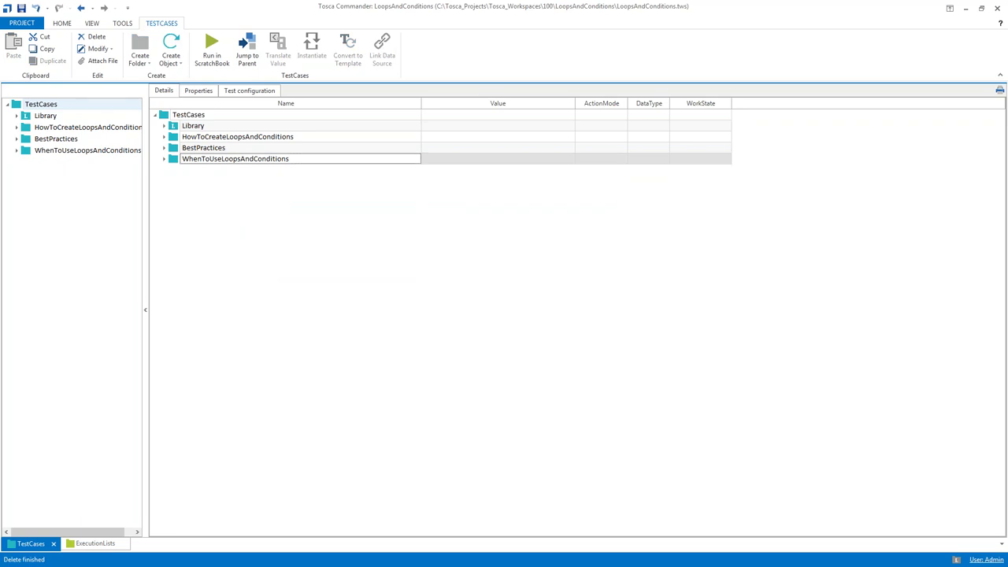